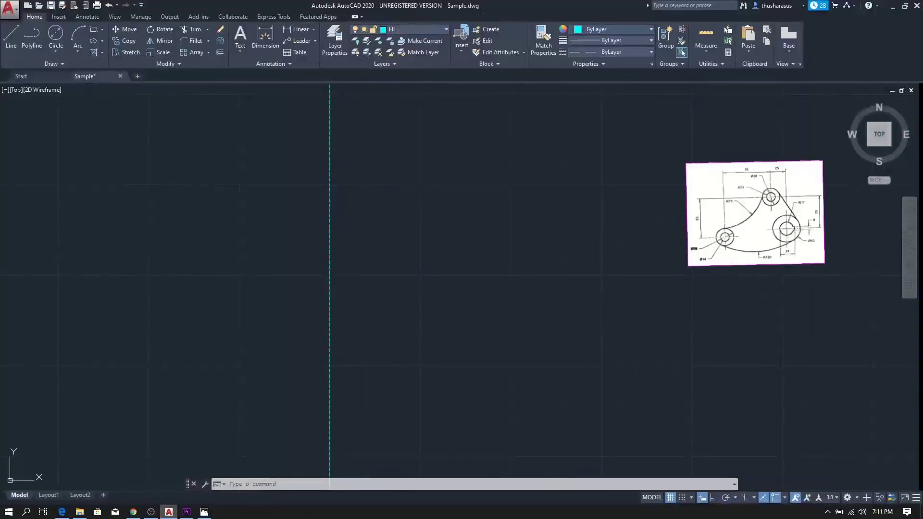
Examine the dimensions and hole positions on the reference image of the bracket
{"action": "middle_click_drag", "start_coordinate": [740, 233], "coordinate": [551, 238]}
{"action": "scroll", "coordinate": [550, 238], "scroll_direction": "up", "scroll_amount": 5}
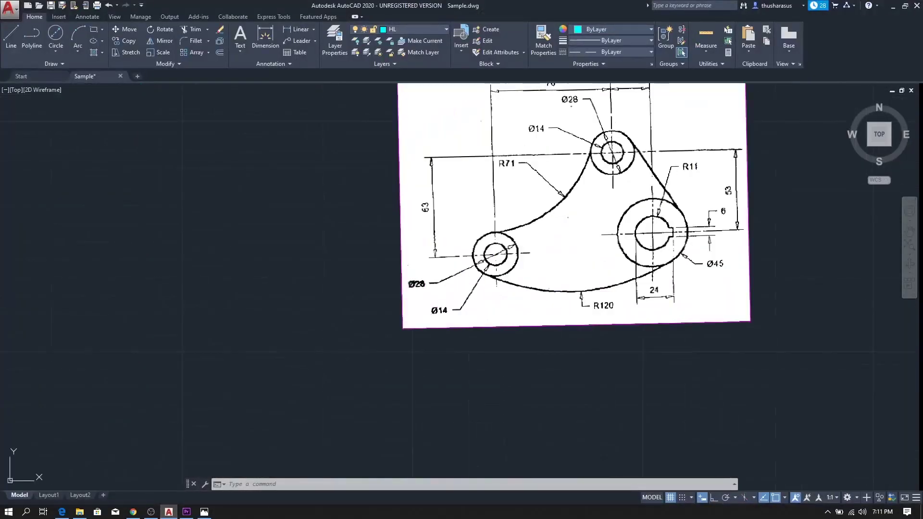
{"action": "scroll", "coordinate": [555, 190], "scroll_direction": "down", "scroll_amount": 2}
{"action": "scroll", "coordinate": [562, 176], "scroll_direction": "up", "scroll_amount": 2}
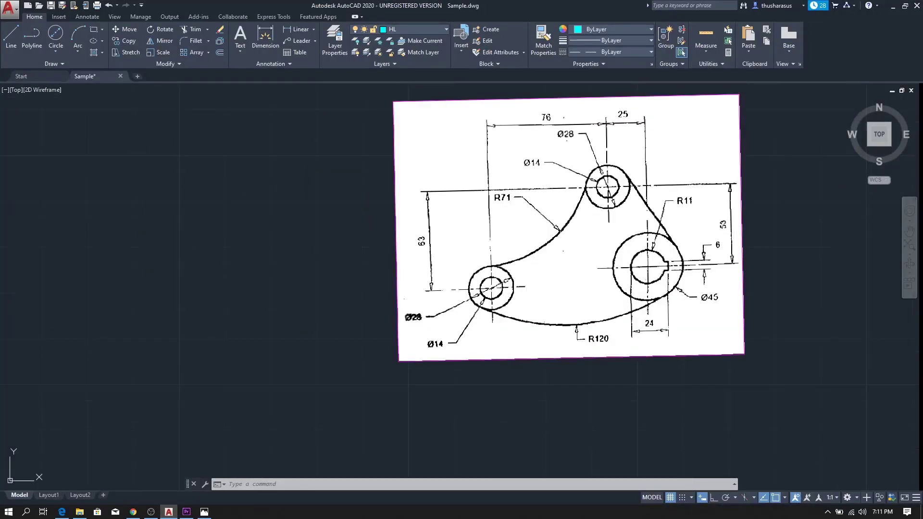
{"action": "scroll", "coordinate": [560, 250], "scroll_direction": "down", "scroll_amount": 2}
{"action": "scroll", "coordinate": [560, 250], "scroll_direction": "up", "scroll_amount": 2}
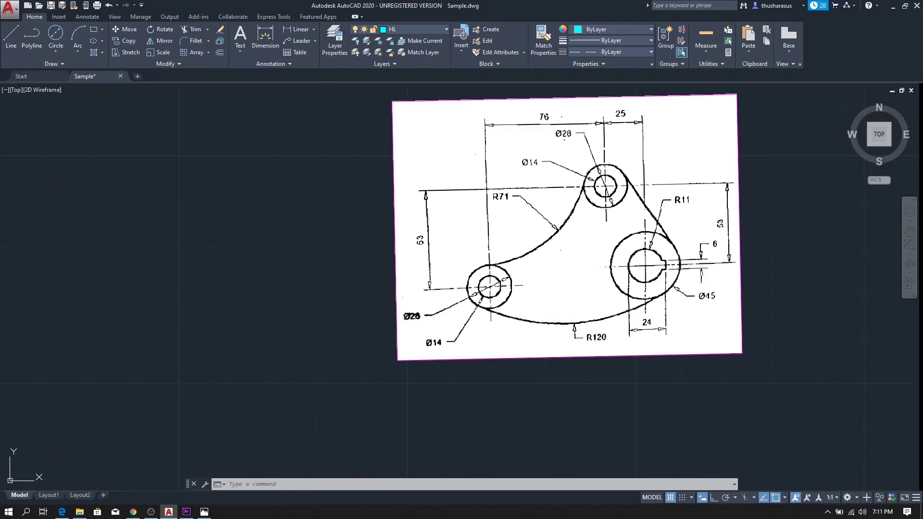
{"action": "scroll", "coordinate": [531, 251], "scroll_direction": "down", "scroll_amount": 2}
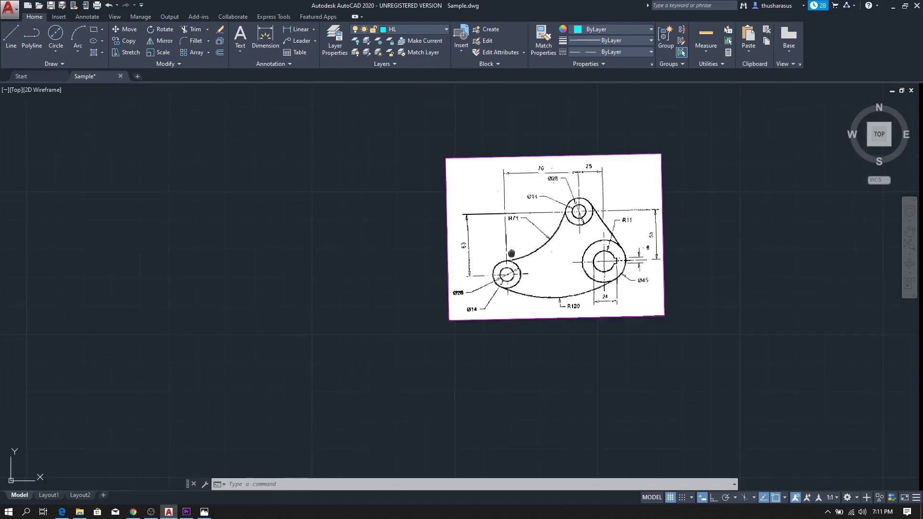
{"action": "middle_click_drag", "start_coordinate": [508, 253], "coordinate": [653, 258]}
{"action": "scroll", "coordinate": [654, 245], "scroll_direction": "down", "scroll_amount": 2}
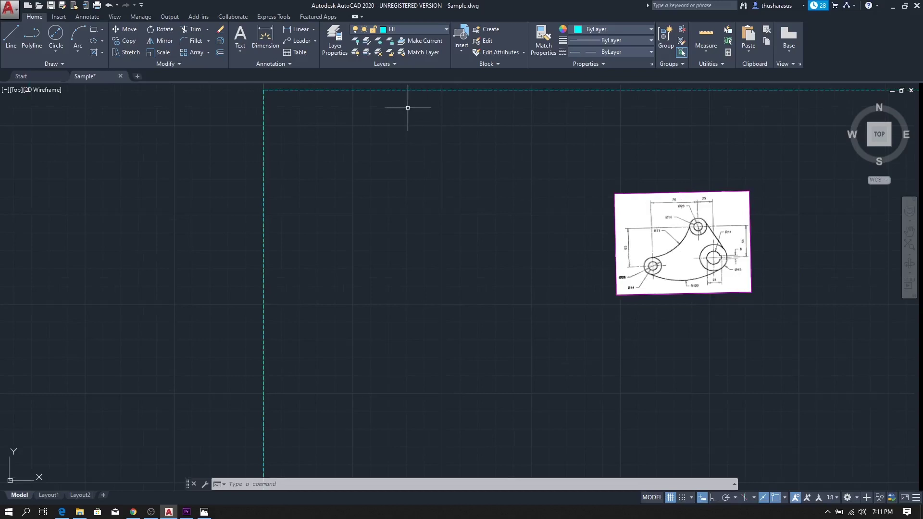
Make CL the current layer and start a line in the empty area left of the reference image
{"action": "left_click", "coordinate": [433, 32]}
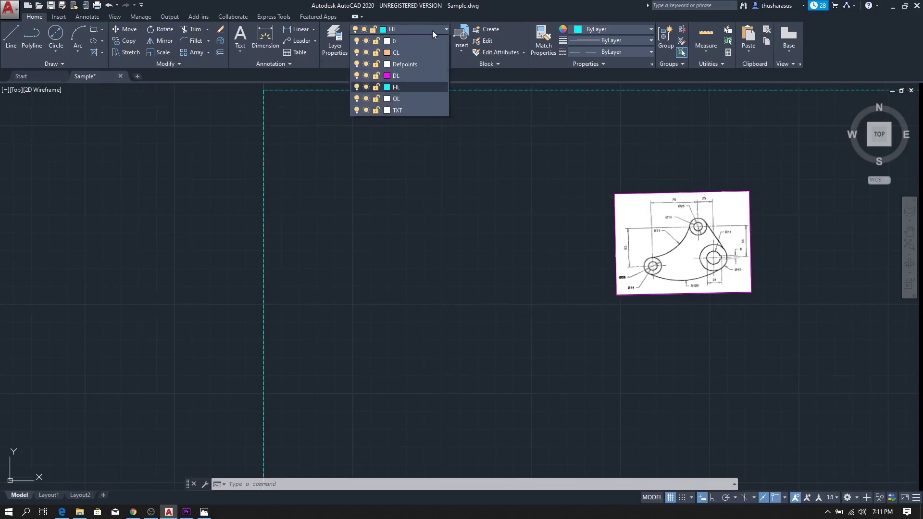
{"action": "left_click", "coordinate": [406, 52]}
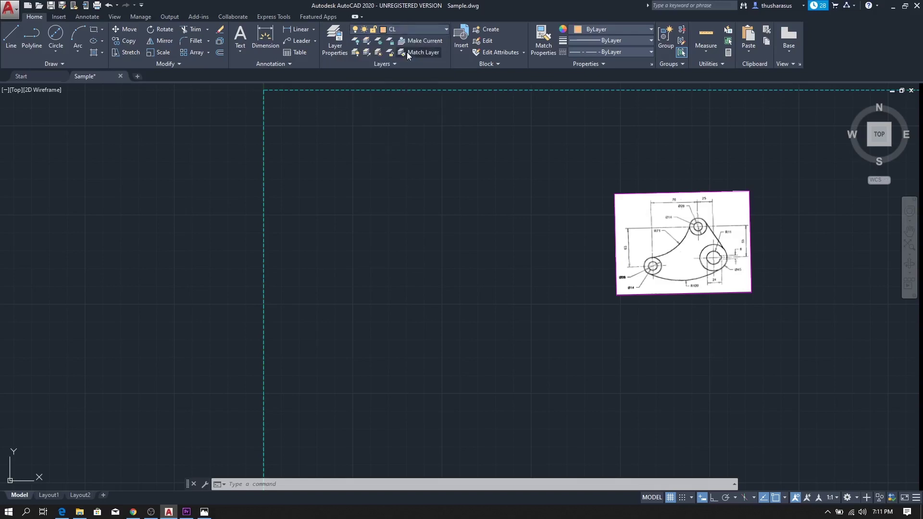
{"action": "left_click", "coordinate": [12, 37]}
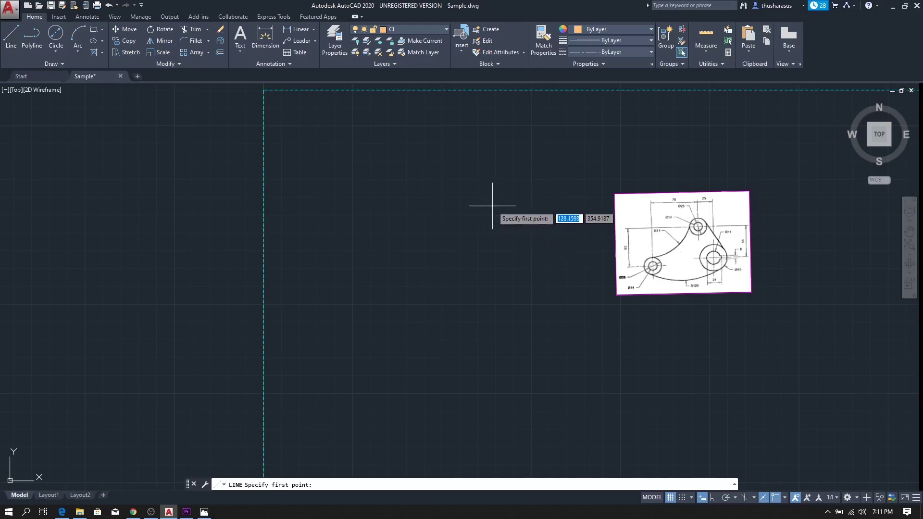
{"action": "left_click", "coordinate": [509, 209]}
{"action": "key", "text": "shift"}
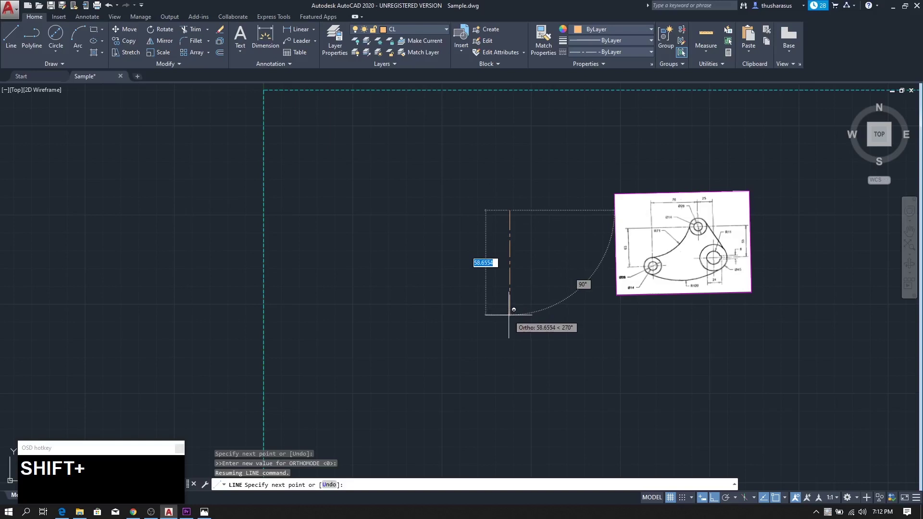
{"action": "left_click", "coordinate": [509, 314]}
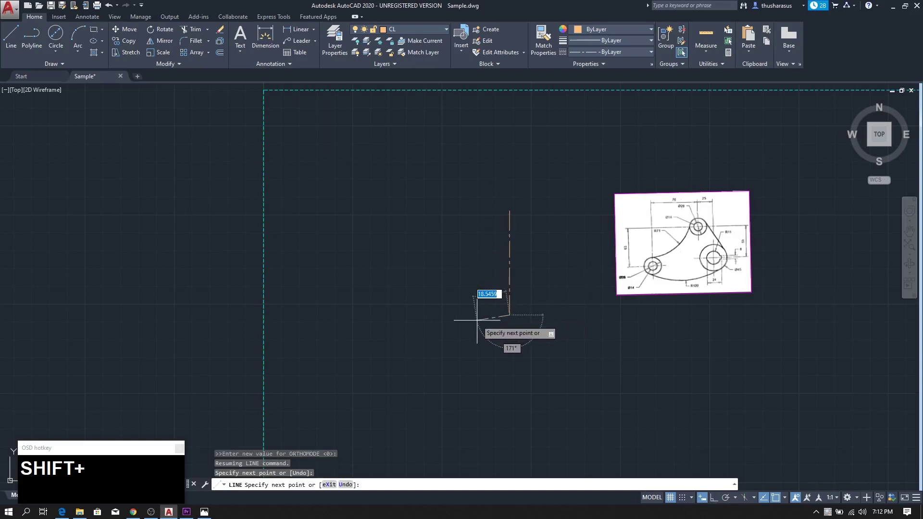
{"action": "key", "text": "ctrl+z"}
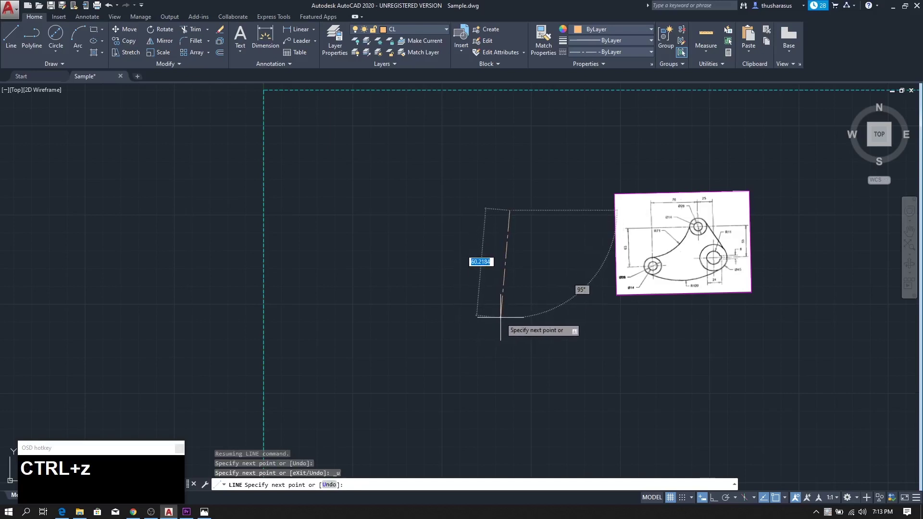
{"action": "type", "text": "-90"}
{"action": "key", "text": "Return"}
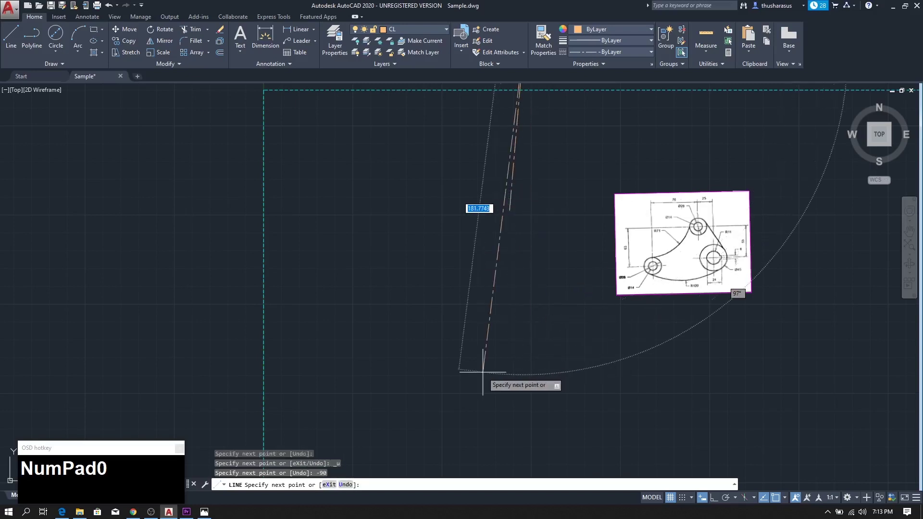
{"action": "key", "text": "ctrl+z"}
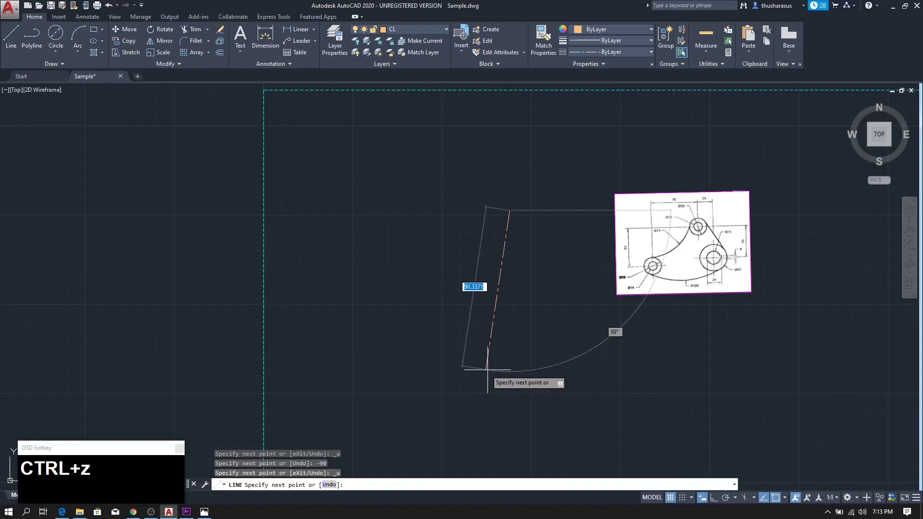
Complete the line as a vertical centre line about 78 units long, running straight down with Ortho on
{"action": "key", "text": "F8"}
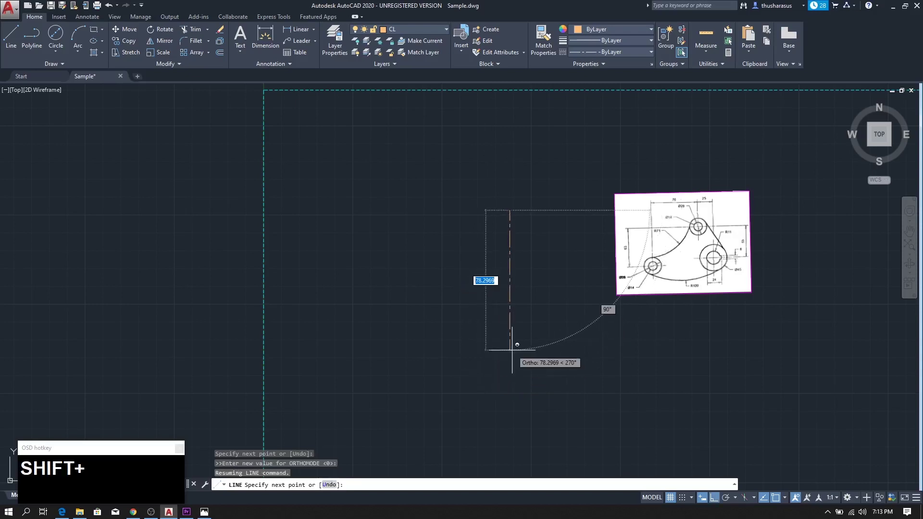
{"action": "left_click", "coordinate": [512, 350], "text": "shift"}
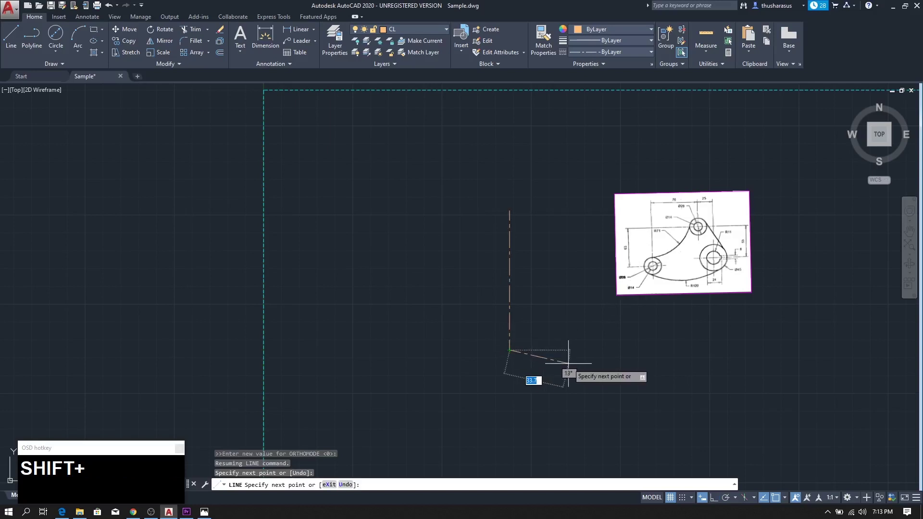
{"action": "key", "text": "Escape"}
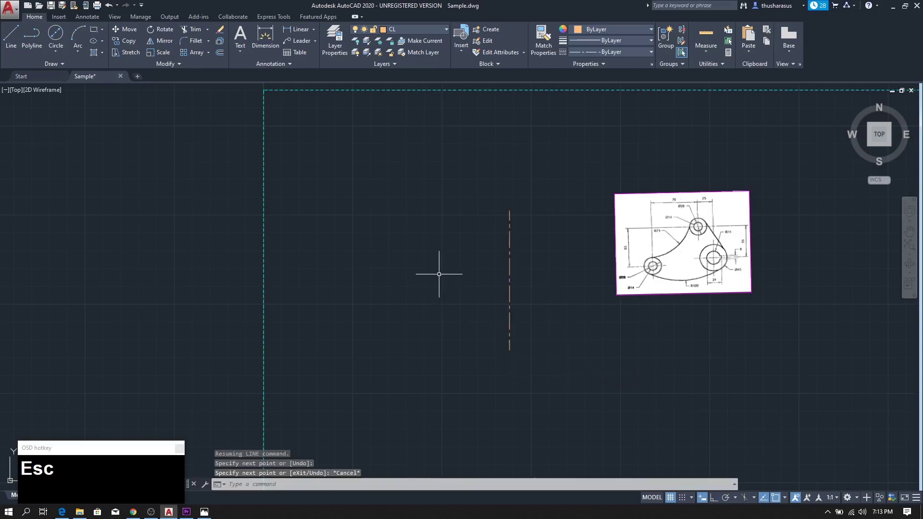
Draw a horizontal centre line with Ortho on, crossing the vertical centre line near its middle
{"action": "left_click", "coordinate": [11, 36]}
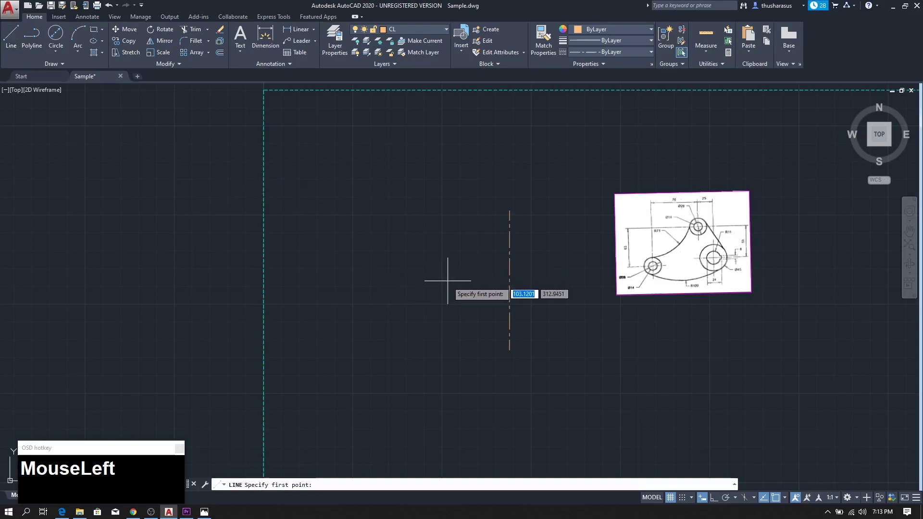
{"action": "left_click", "coordinate": [445, 283]}
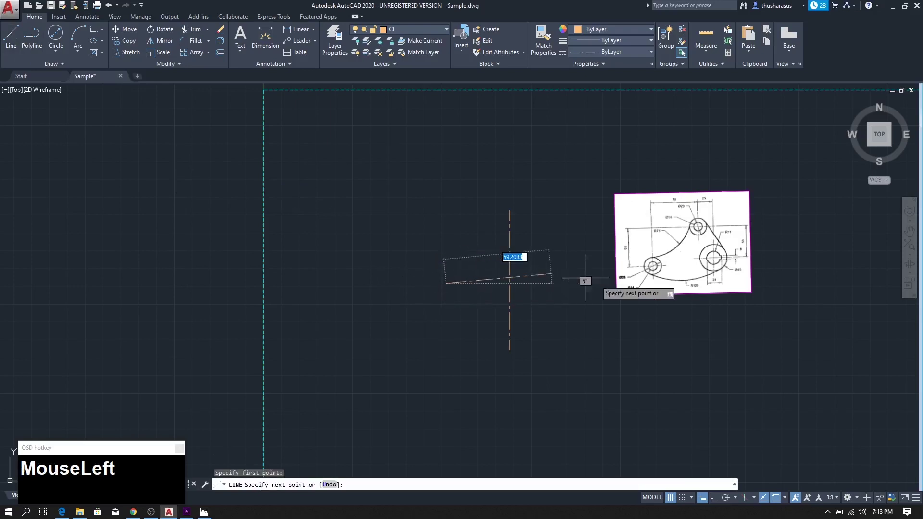
{"action": "key", "text": "F8"}
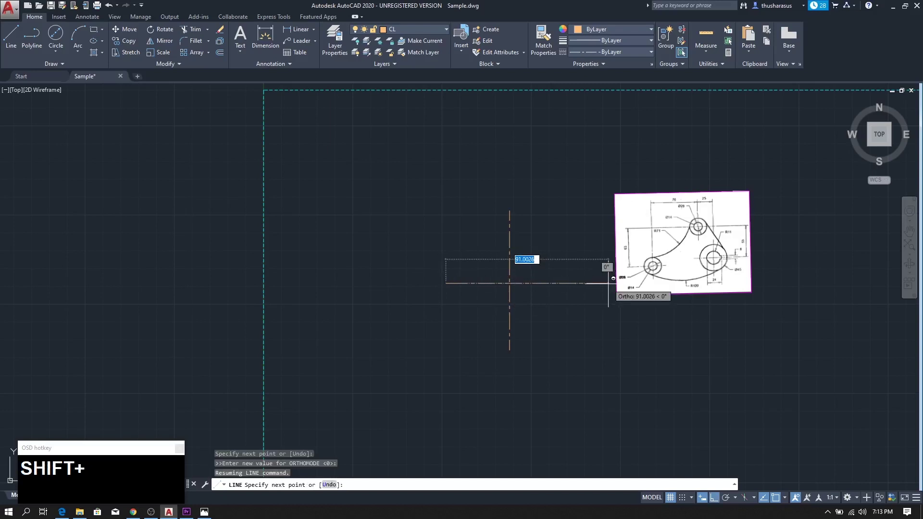
{"action": "left_click", "coordinate": [573, 279]}
{"action": "key", "text": "Escape"}
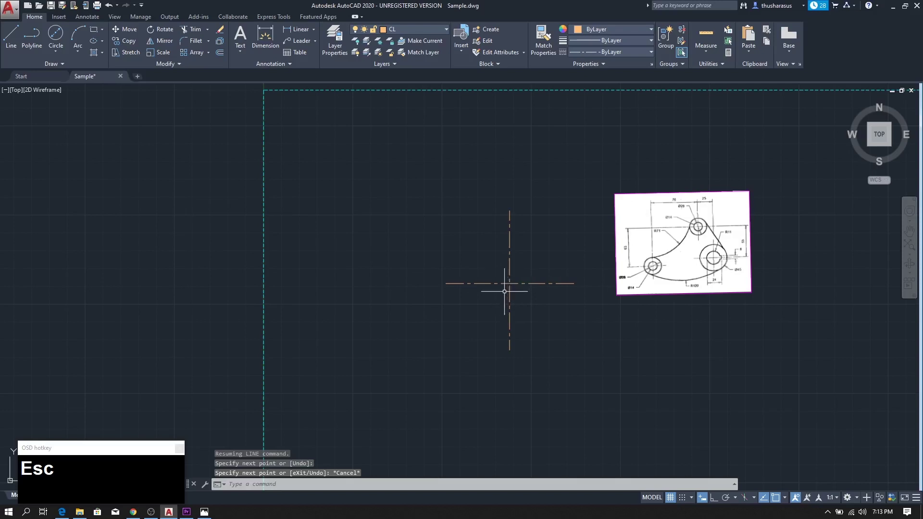
Offset the vertical centre line 76 units to its left, matching the hole spacing in the reference image
{"action": "scroll", "coordinate": [697, 230], "scroll_direction": "up", "scroll_amount": 4}
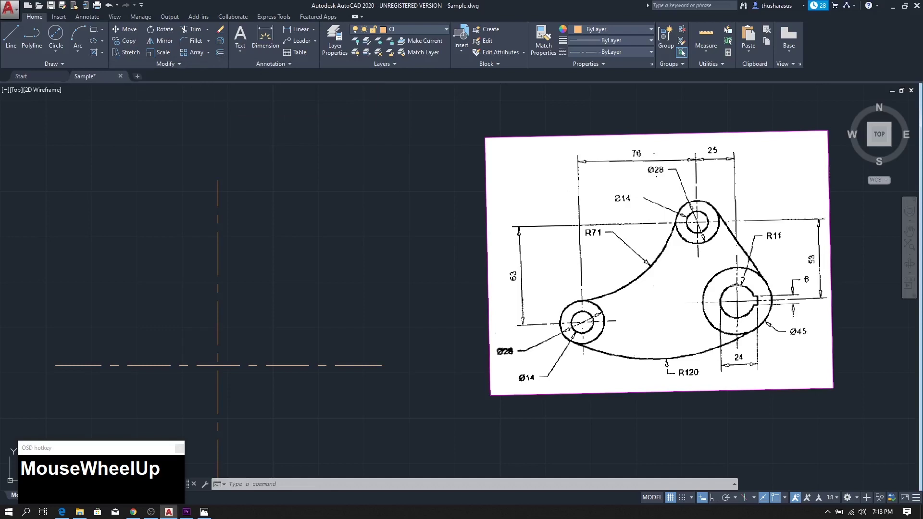
{"action": "scroll", "coordinate": [346, 298], "scroll_direction": "down", "scroll_amount": 3}
{"action": "middle_click_drag", "start_coordinate": [330, 314], "coordinate": [363, 309]}
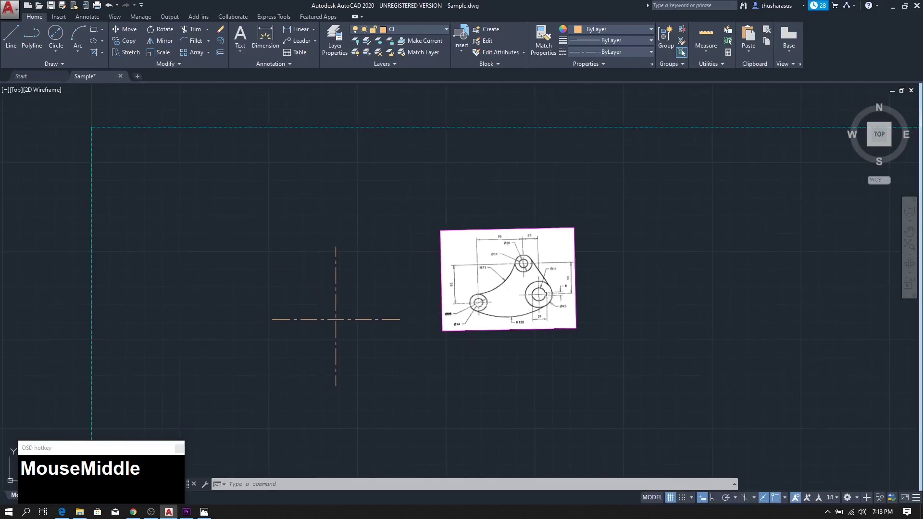
{"action": "middle_click_drag", "start_coordinate": [379, 352], "coordinate": [409, 355]}
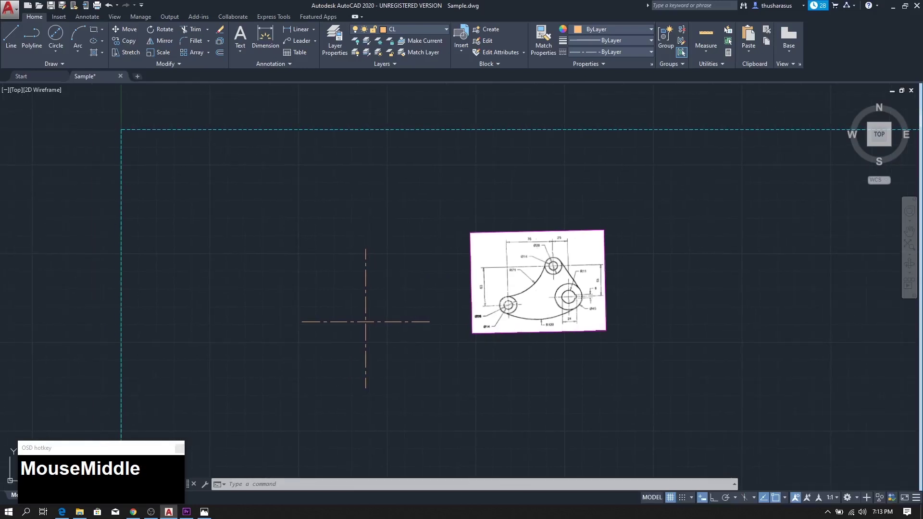
{"action": "scroll", "coordinate": [536, 273], "scroll_direction": "up", "scroll_amount": 5}
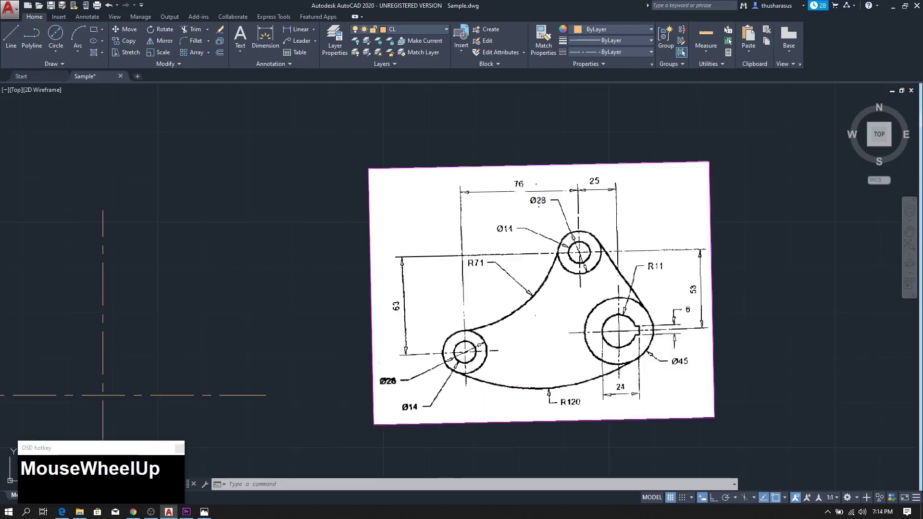
{"action": "scroll", "coordinate": [119, 304], "scroll_direction": "down", "scroll_amount": 7}
{"action": "middle_click_drag", "start_coordinate": [165, 307], "coordinate": [487, 291]}
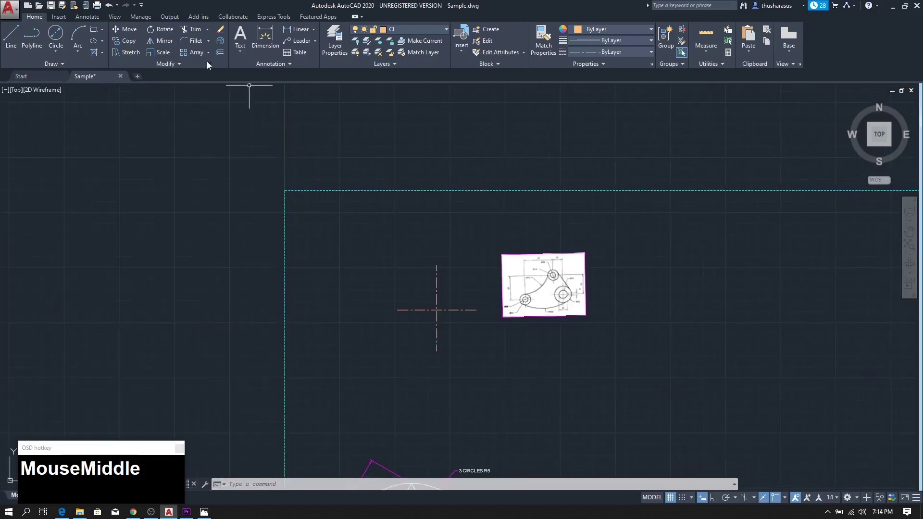
{"action": "left_click", "coordinate": [221, 55]}
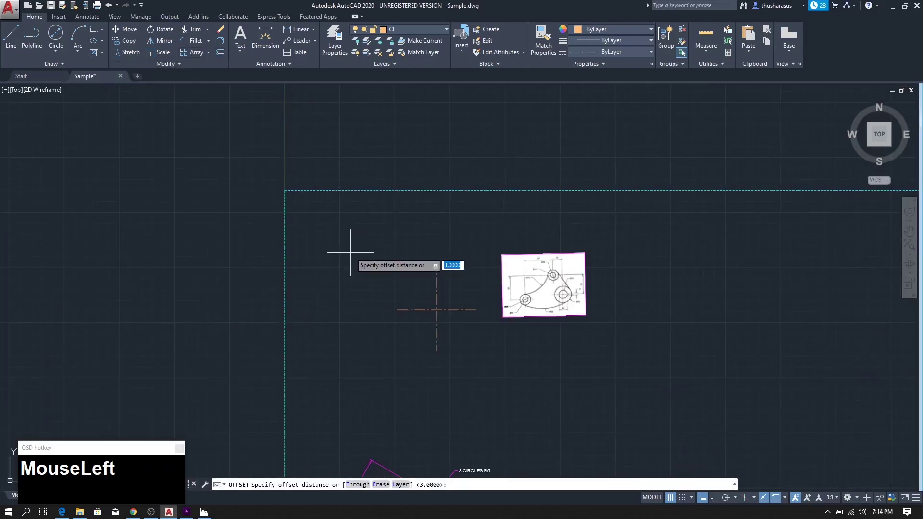
{"action": "key", "text": "Return"}
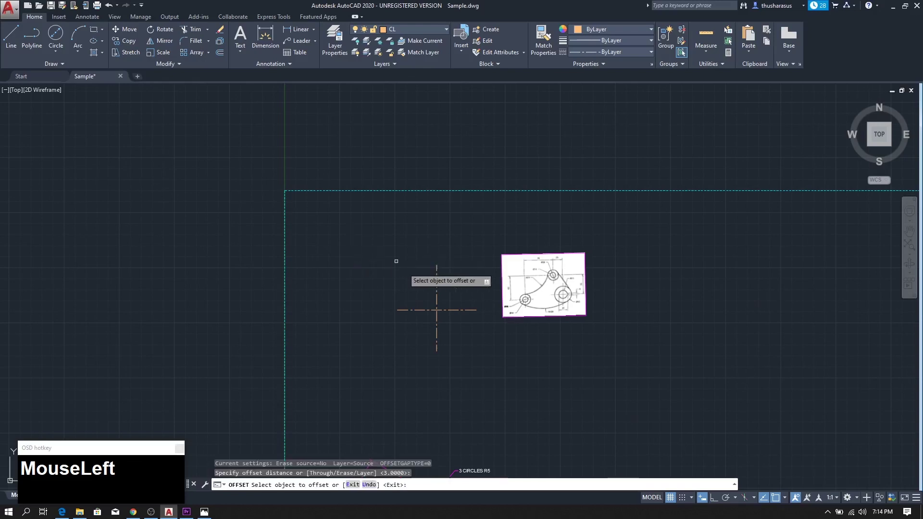
{"action": "left_click", "coordinate": [436, 289]}
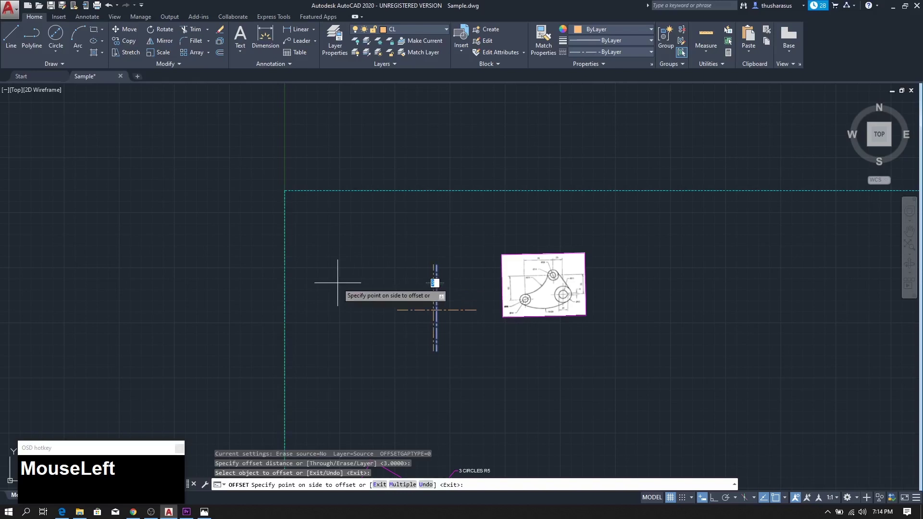
{"action": "type", "text": "76"}
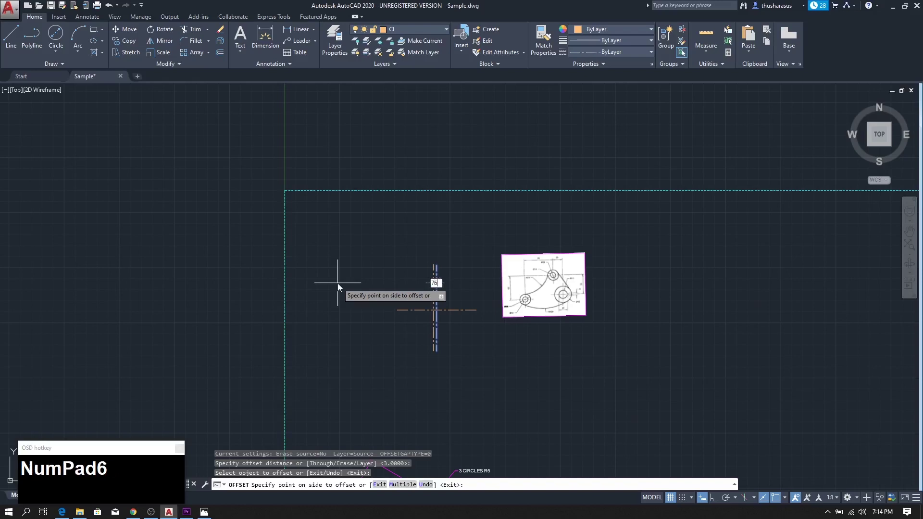
{"action": "key", "text": "Return"}
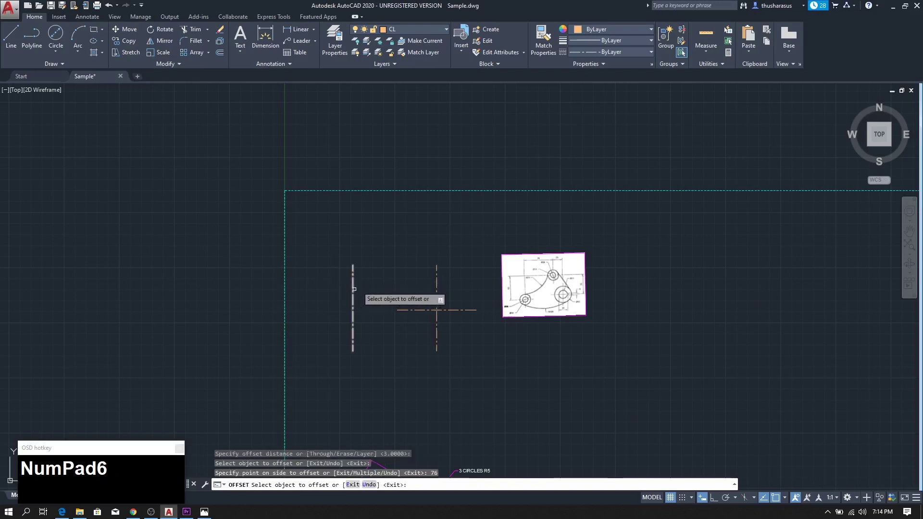
Offset the horizontal centre line 63 units downward, matching the vertical hole spacing in the reference image
{"action": "scroll", "coordinate": [525, 307], "scroll_direction": "up", "scroll_amount": 4}
{"action": "scroll", "coordinate": [525, 307], "scroll_direction": "up", "scroll_amount": 4}
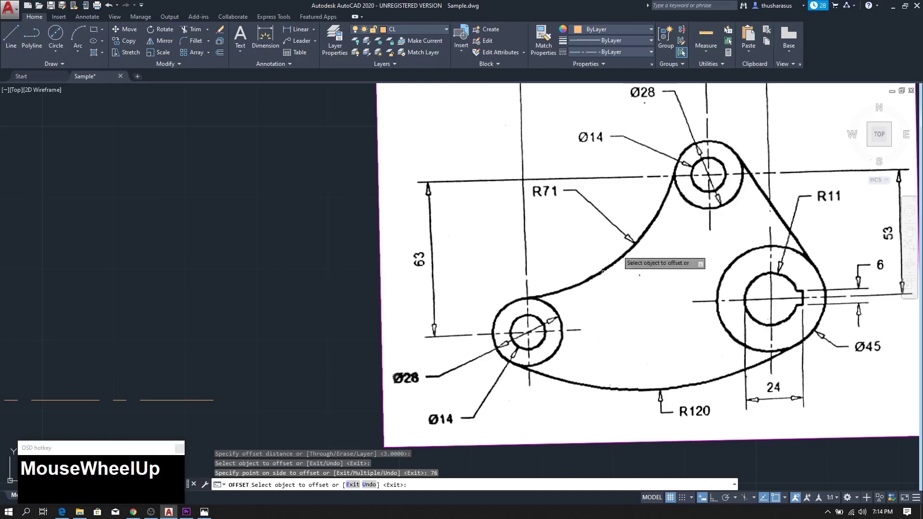
{"action": "scroll", "coordinate": [346, 310], "scroll_direction": "down", "scroll_amount": 4}
{"action": "mouse_move", "coordinate": [284, 314]}
{"action": "middle_mouse_down"}
{"action": "mouse_move", "coordinate": [484, 250]}
{"action": "mouse_move", "coordinate": [557, 244]}
{"action": "middle_mouse_up"}
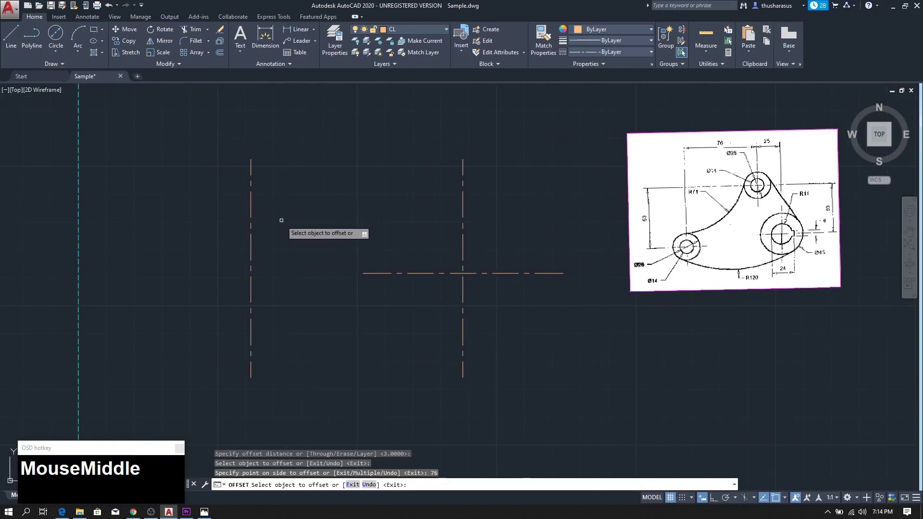
{"action": "left_click", "coordinate": [374, 273]}
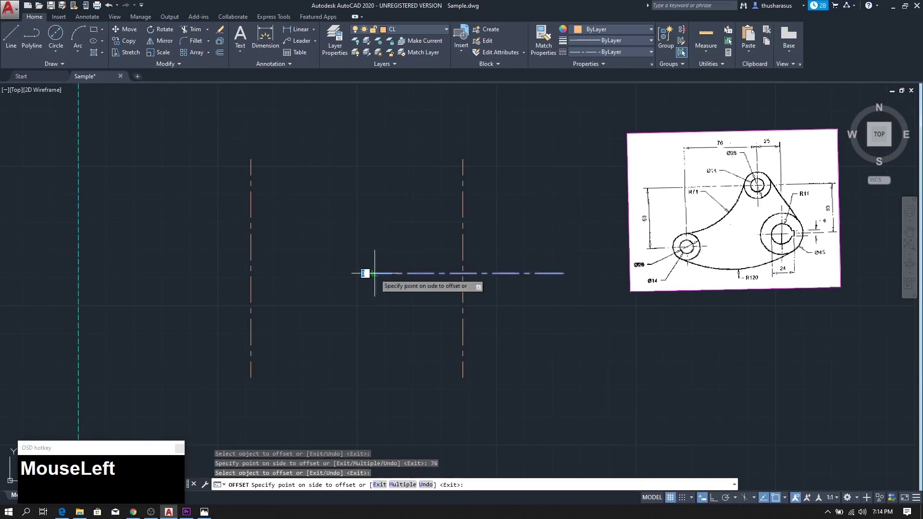
{"action": "type", "text": "63"}
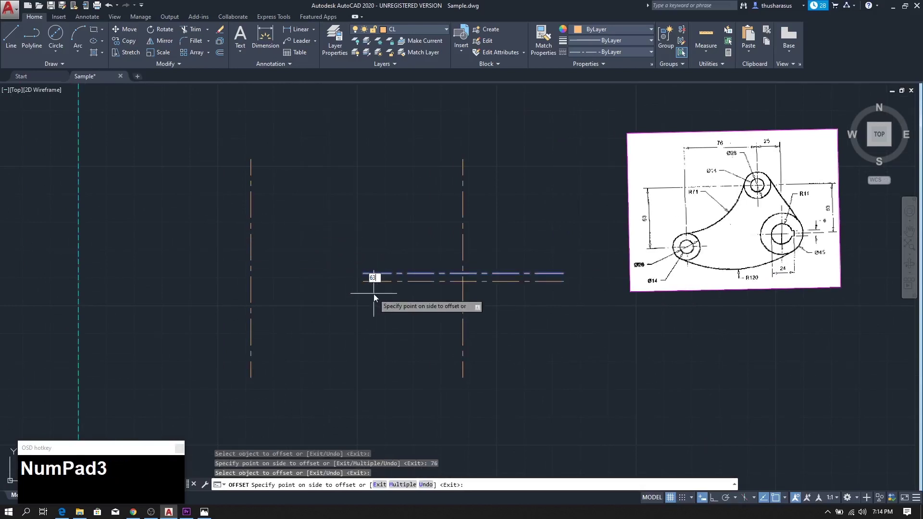
{"action": "key", "text": "Return"}
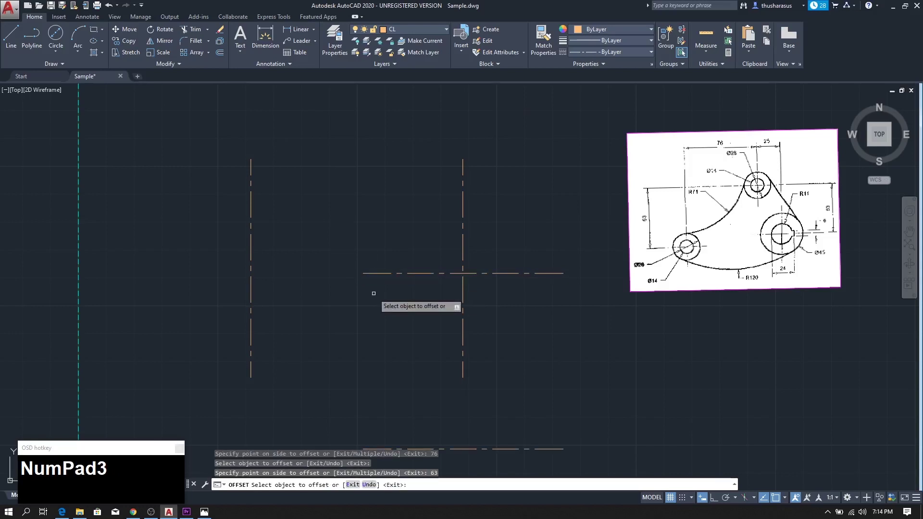
Stretch both ends of the lower horizontal centre line leftward so it spans only the area beneath the left vertical centre line
{"action": "middle_click_drag", "start_coordinate": [325, 354], "coordinate": [394, 241]}
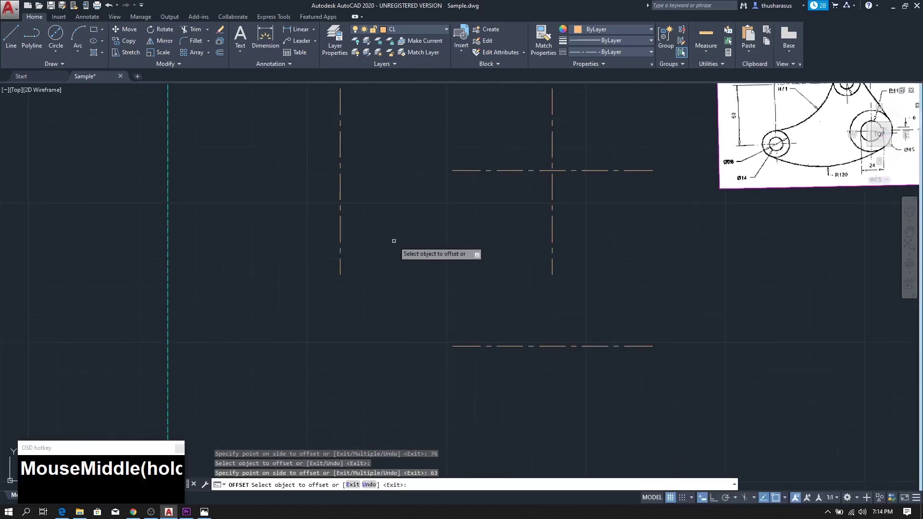
{"action": "key", "text": "Escape"}
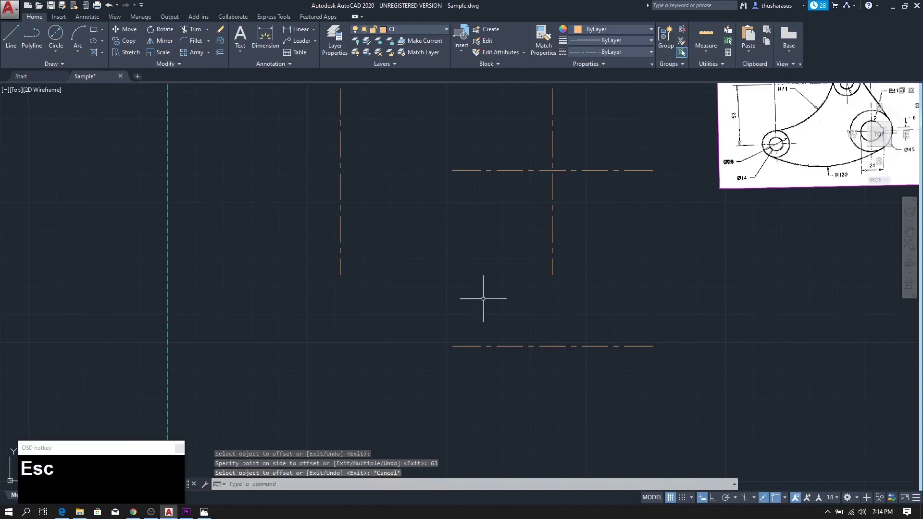
{"action": "left_click", "coordinate": [488, 346]}
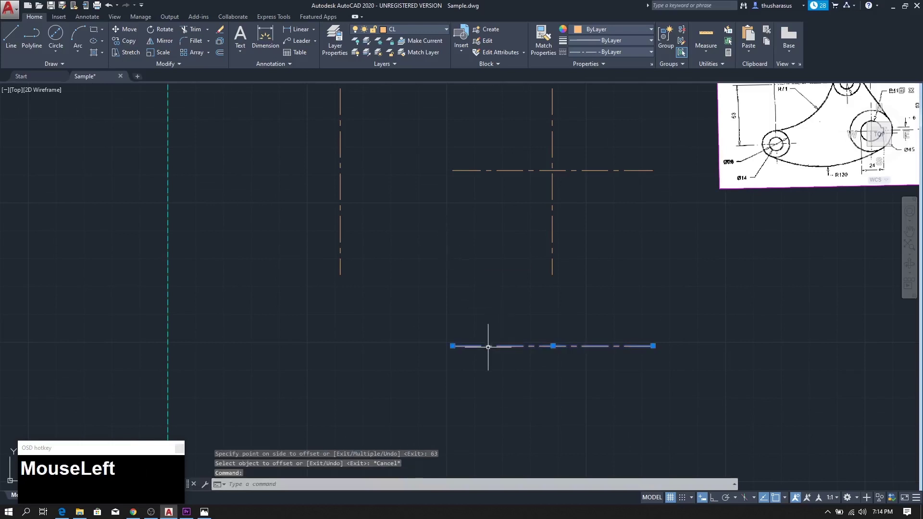
{"action": "left_click", "coordinate": [452, 346]}
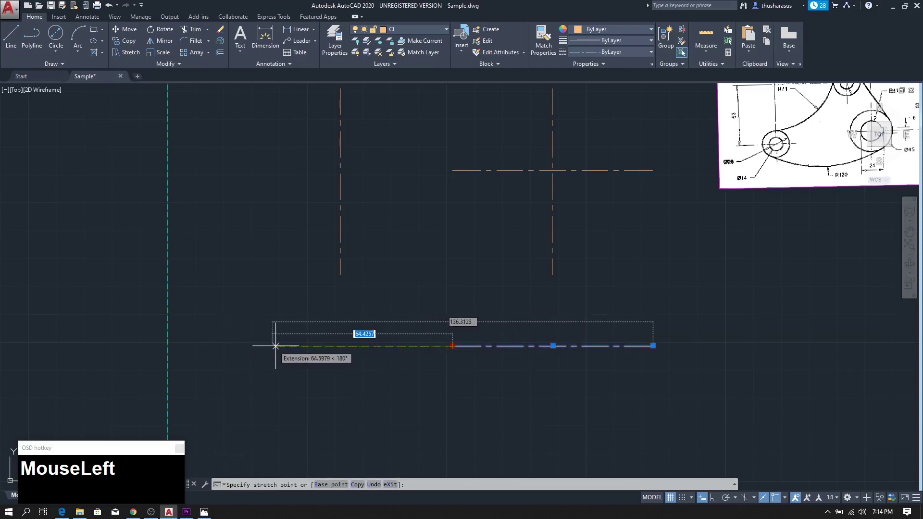
{"action": "left_click", "coordinate": [260, 345]}
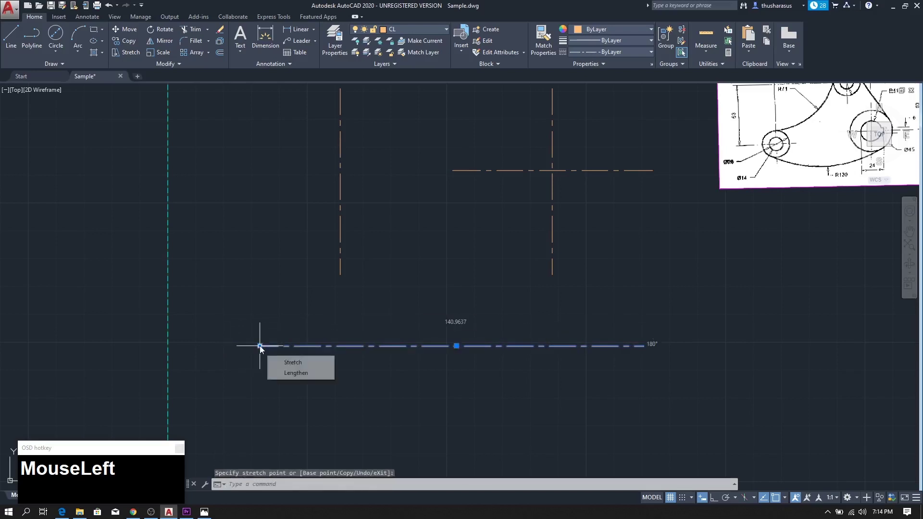
{"action": "left_click", "coordinate": [653, 346]}
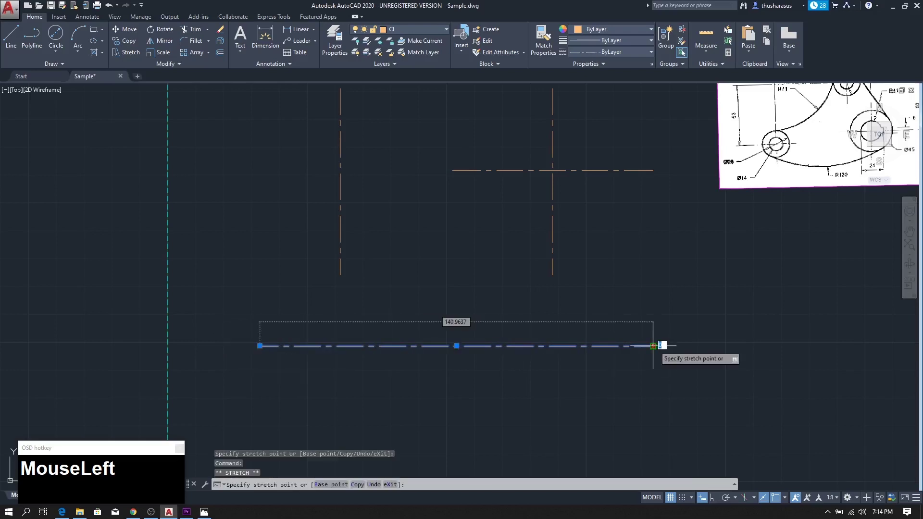
{"action": "left_click", "coordinate": [432, 345]}
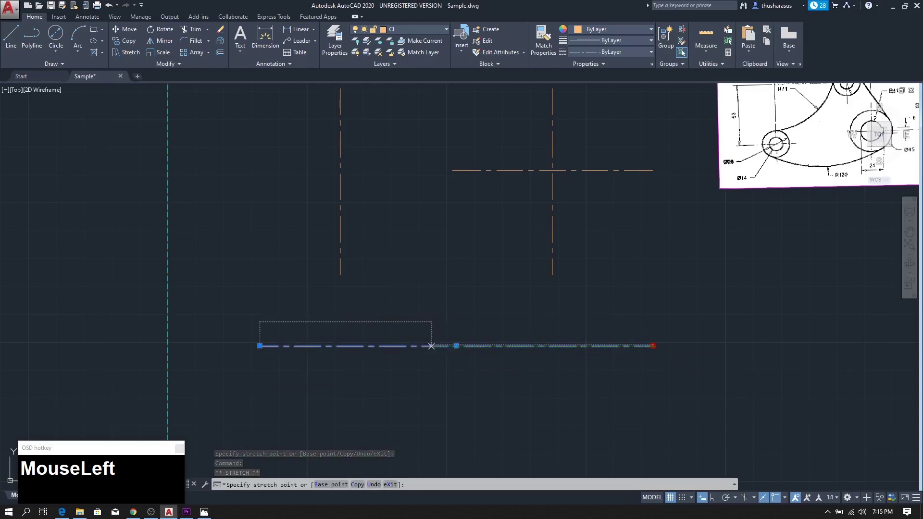
Stretch the lower end of the left vertical centre line about 51 units down, past the lower horizontal centre line
{"action": "left_click", "coordinate": [340, 187]}
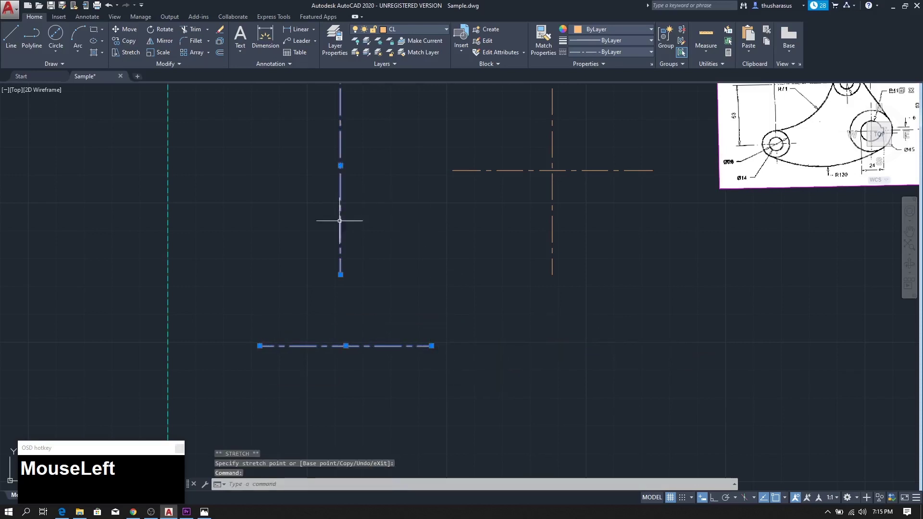
{"action": "left_click", "coordinate": [340, 275]}
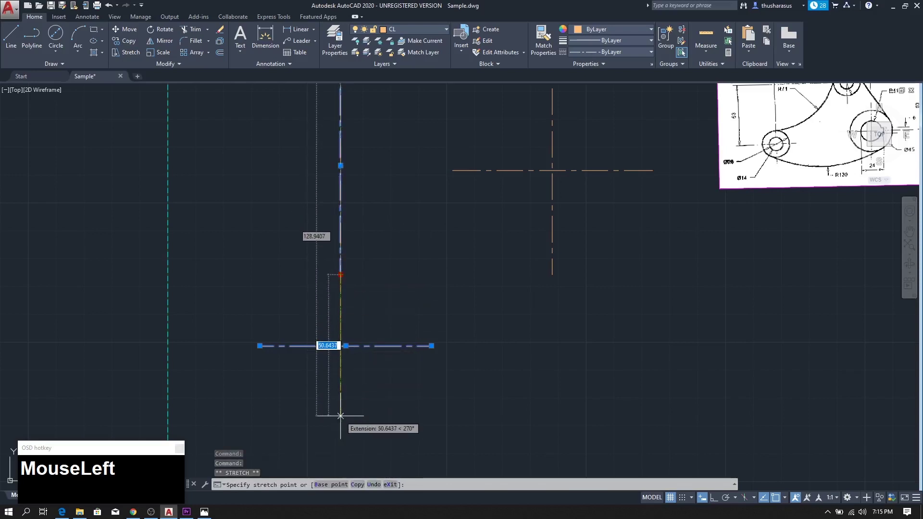
{"action": "left_click", "coordinate": [340, 416]}
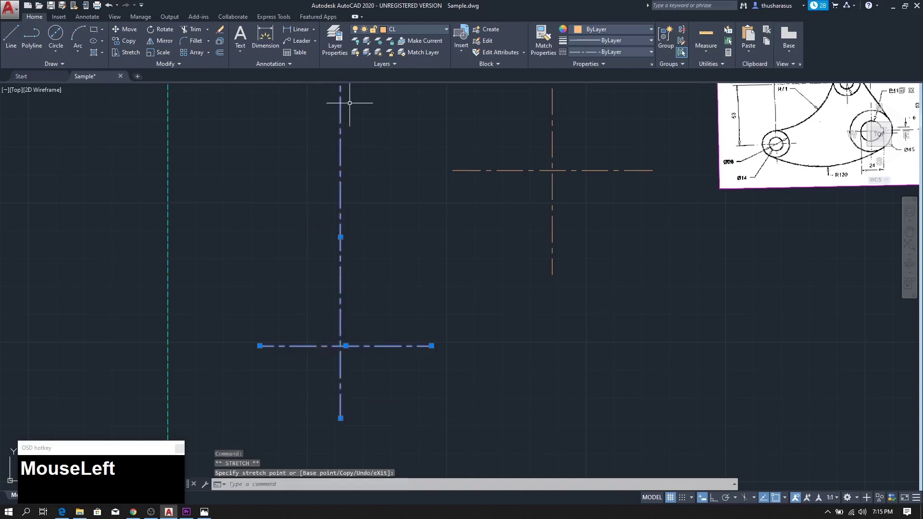
Pull the upper end of the left vertical centre line straight down until the line is about 65 units long, then clear the selection
{"action": "scroll", "coordinate": [350, 92], "scroll_direction": "down", "scroll_amount": 3}
{"action": "middle_click_drag", "start_coordinate": [355, 114], "coordinate": [367, 130]}
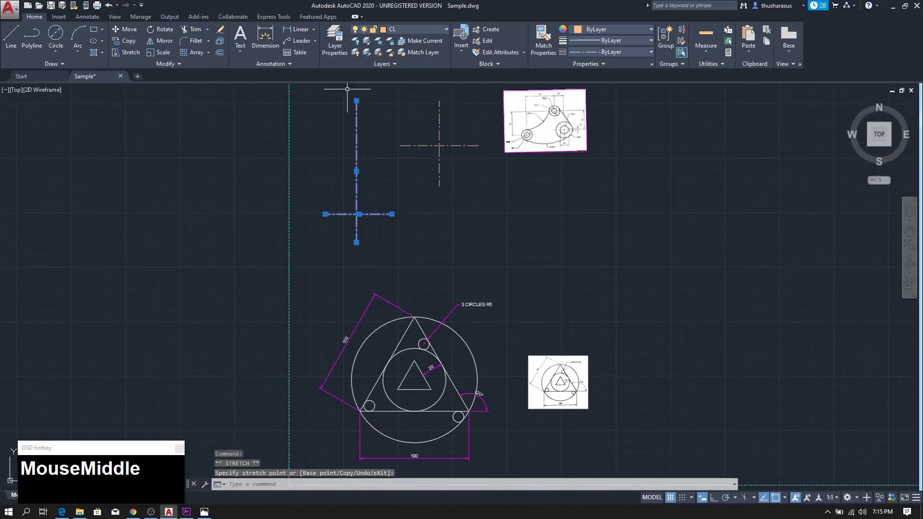
{"action": "left_click", "coordinate": [356, 100]}
{"action": "left_click_drag", "start_coordinate": [356, 128], "coordinate": [356, 171]}
{"action": "mouse_move", "coordinate": [356, 171]}
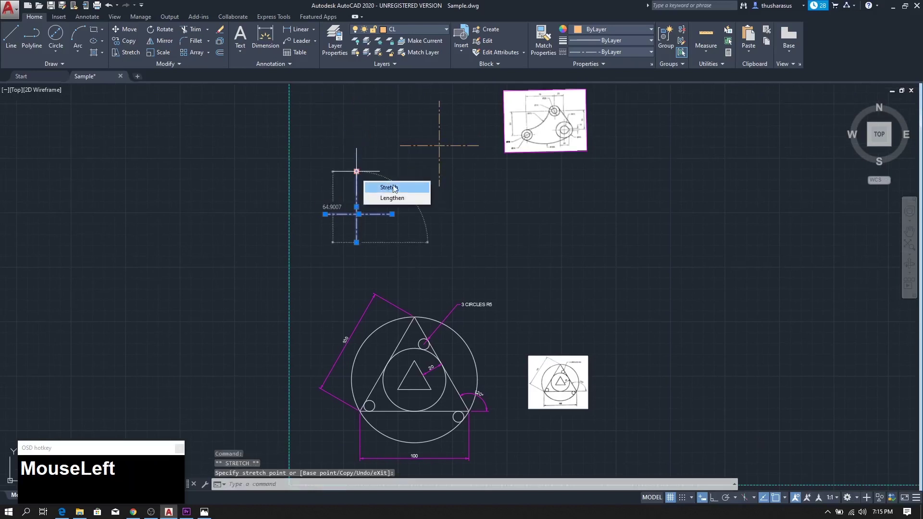
{"action": "left_click", "coordinate": [457, 212]}
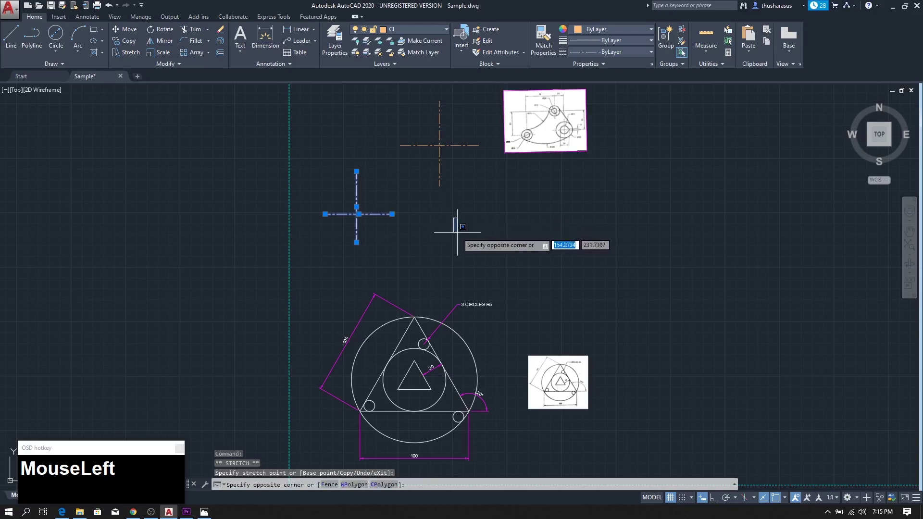
{"action": "left_click", "coordinate": [456, 231]}
{"action": "key", "text": "Escape"}
Examine the reference image for the horizontal spacing between the top hole and the large right-hand hole
{"action": "middle_click_drag", "start_coordinate": [418, 194], "coordinate": [431, 239]}
{"action": "scroll", "coordinate": [432, 238], "scroll_direction": "up", "scroll_amount": 2}
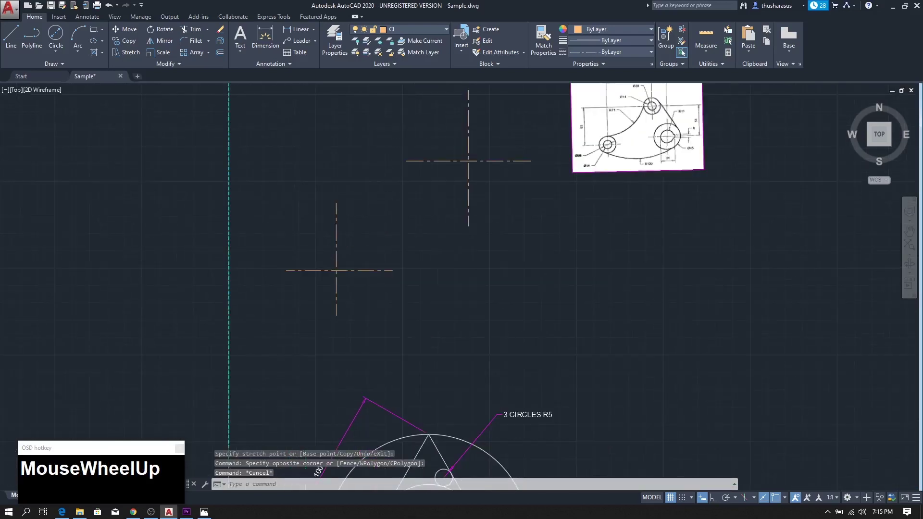
{"action": "scroll", "coordinate": [442, 245], "scroll_direction": "up", "scroll_amount": 2}
{"action": "scroll", "coordinate": [455, 254], "scroll_direction": "down", "scroll_amount": 2}
{"action": "middle_click_drag", "start_coordinate": [583, 243], "coordinate": [500, 275]}
{"action": "scroll", "coordinate": [599, 182], "scroll_direction": "up", "scroll_amount": 2}
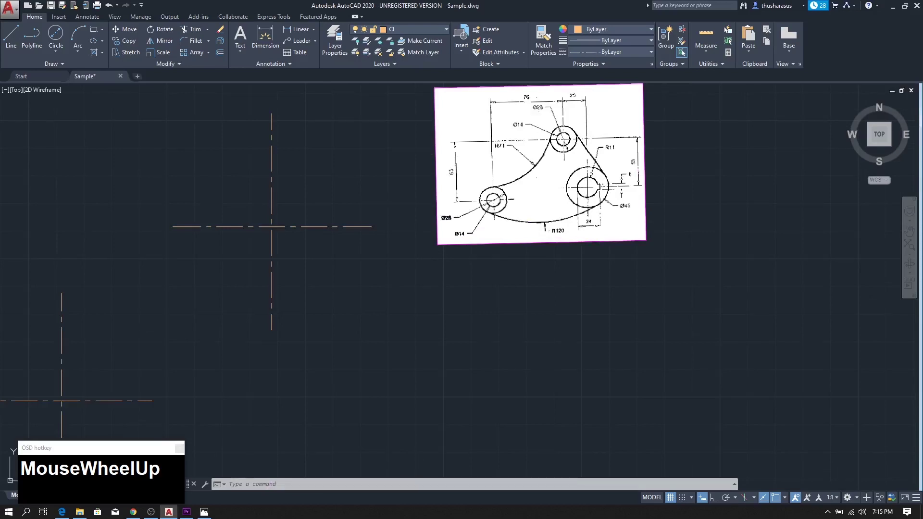
{"action": "scroll", "coordinate": [572, 115], "scroll_direction": "up", "scroll_amount": 2}
{"action": "middle_click_drag", "start_coordinate": [572, 108], "coordinate": [573, 120]}
{"action": "scroll", "coordinate": [297, 203], "scroll_direction": "down", "scroll_amount": 3}
{"action": "middle_click_drag", "start_coordinate": [298, 205], "coordinate": [422, 186]}
Offset the vertical centre line of the top hole 25 units to its right
{"action": "left_click", "coordinate": [221, 52]}
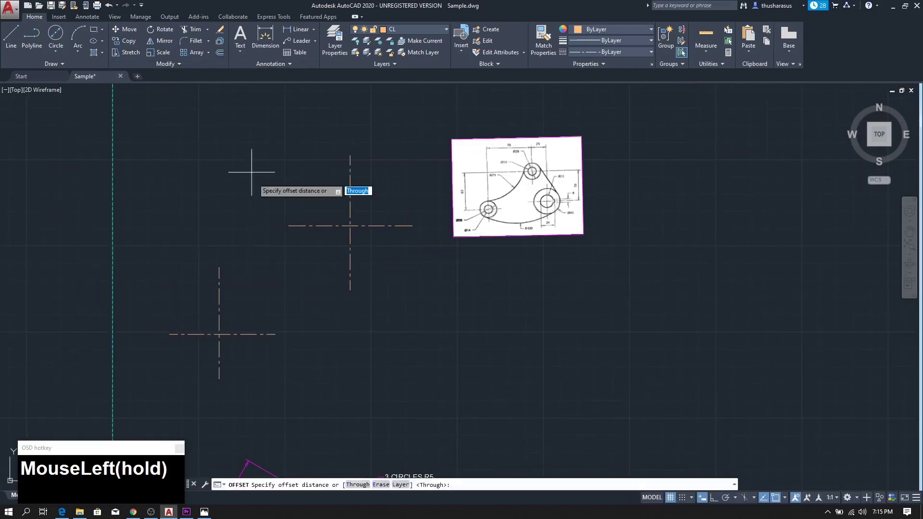
{"action": "key", "text": "Return"}
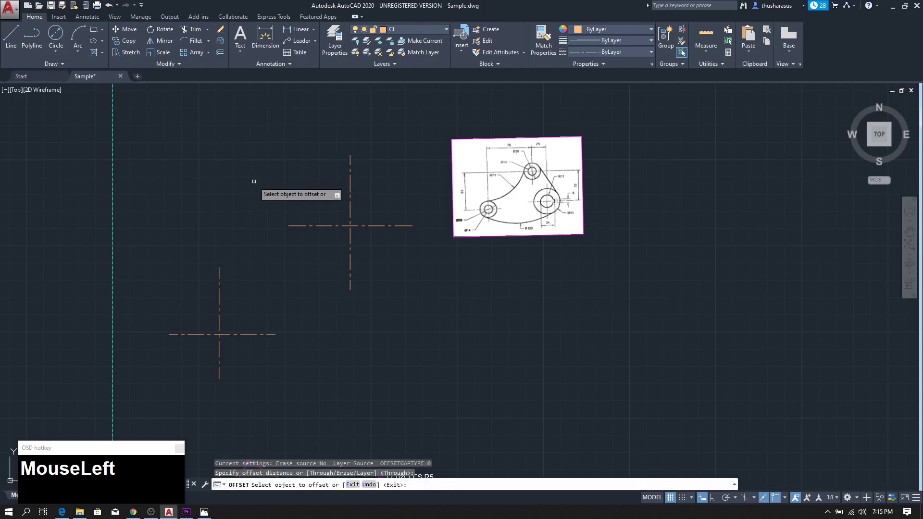
{"action": "left_click", "coordinate": [348, 184]}
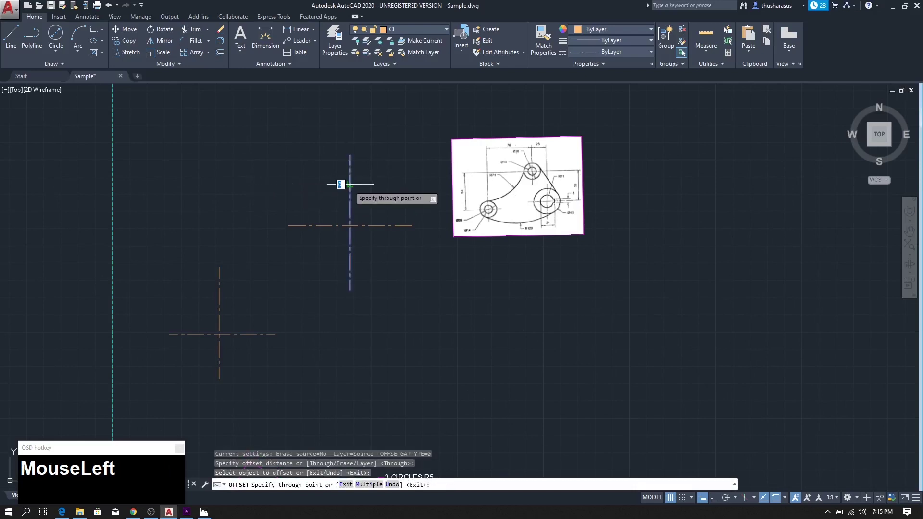
{"action": "type", "text": "25"}
{"action": "key", "text": "Return"}
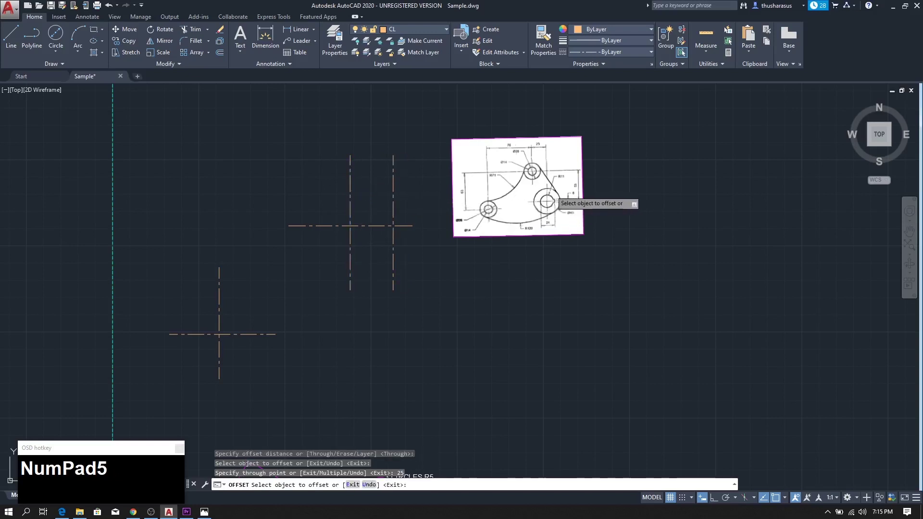
Offset the top hole's horizontal centre line 53 units downward, matching the right-hand vertical spacing in the reference image
{"action": "scroll", "coordinate": [577, 190], "scroll_direction": "up", "scroll_amount": 4}
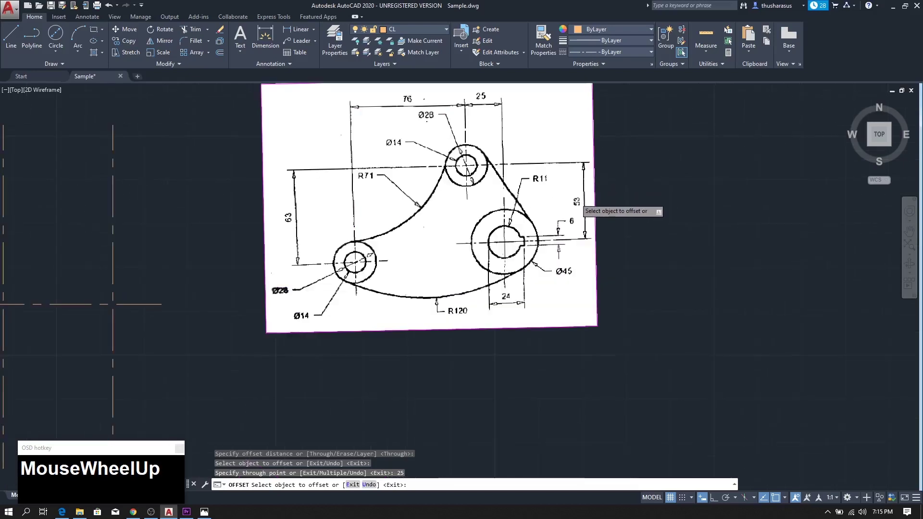
{"action": "scroll", "coordinate": [579, 206], "scroll_direction": "up", "scroll_amount": 2}
{"action": "scroll", "coordinate": [500, 240], "scroll_direction": "down", "scroll_amount": 5}
{"action": "middle_click_drag", "start_coordinate": [402, 248], "coordinate": [539, 201]}
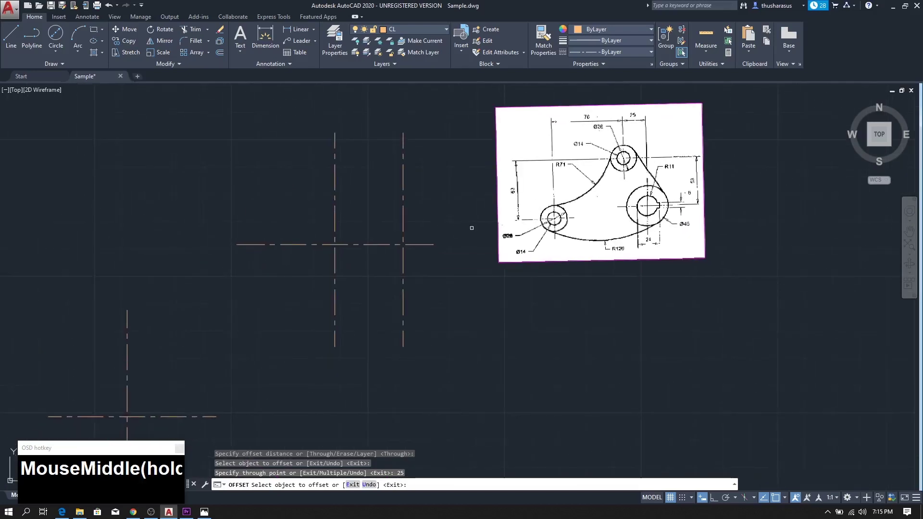
{"action": "left_click", "coordinate": [368, 244]}
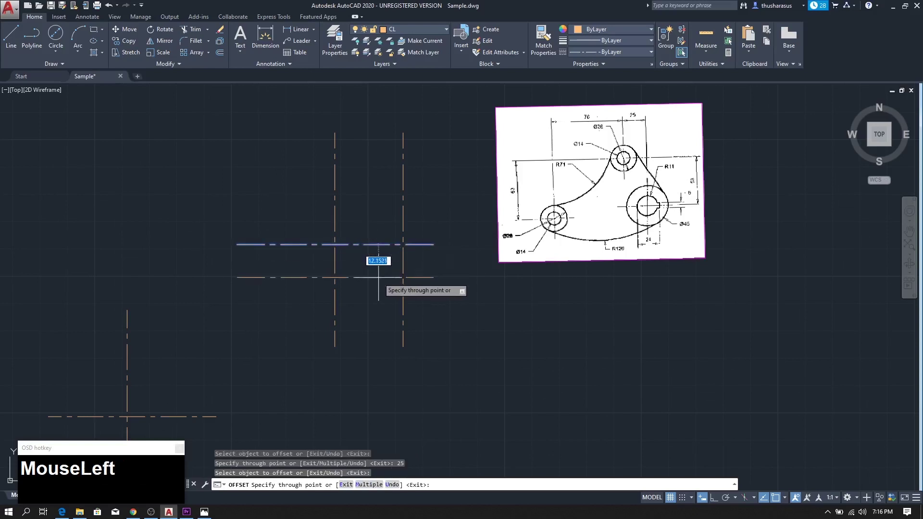
{"action": "type", "text": "5"}
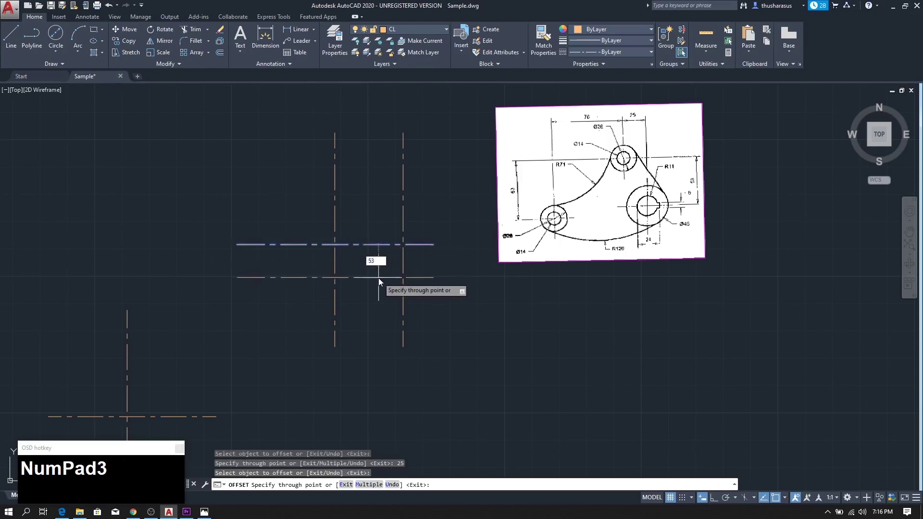
{"action": "type", "text": "3"}
{"action": "key", "text": "Return"}
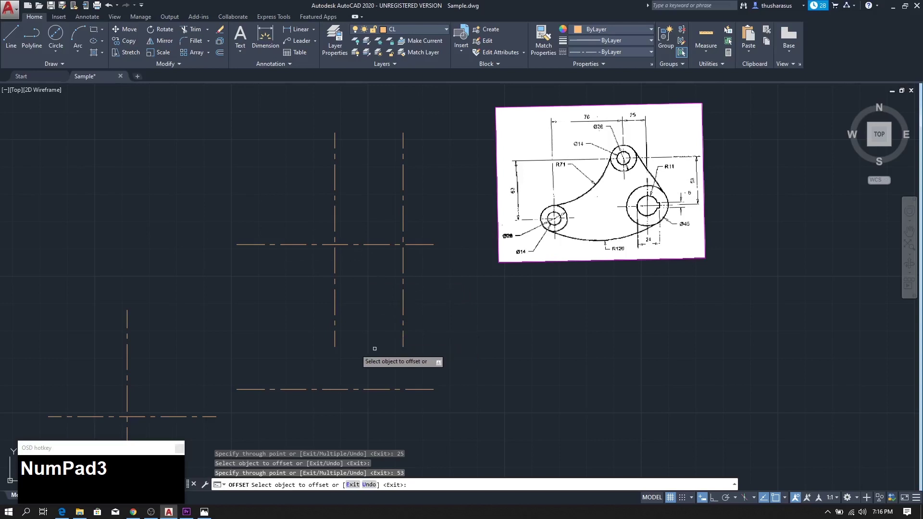
{"action": "key", "text": "Escape"}
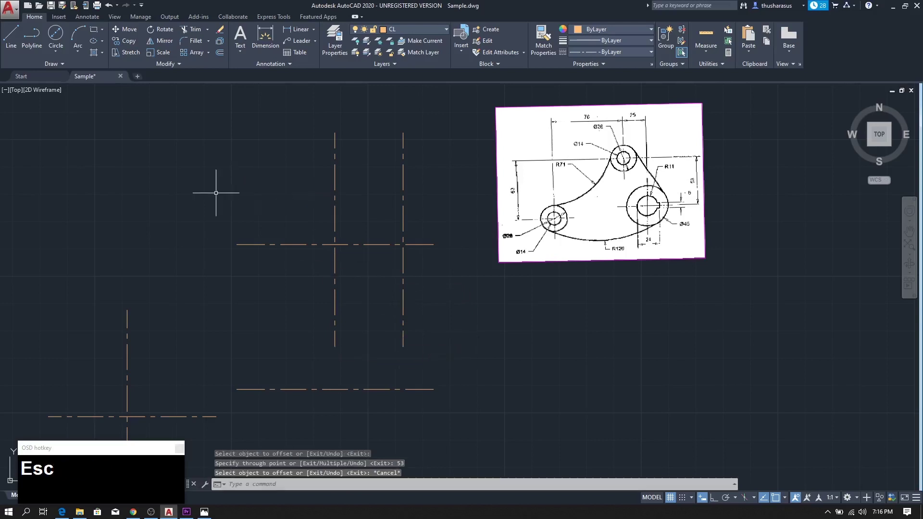
Stretch the rightmost vertical centre line straight down with Ortho on, past the new horizontal line, to about 121 units long
{"action": "left_click", "coordinate": [403, 273]}
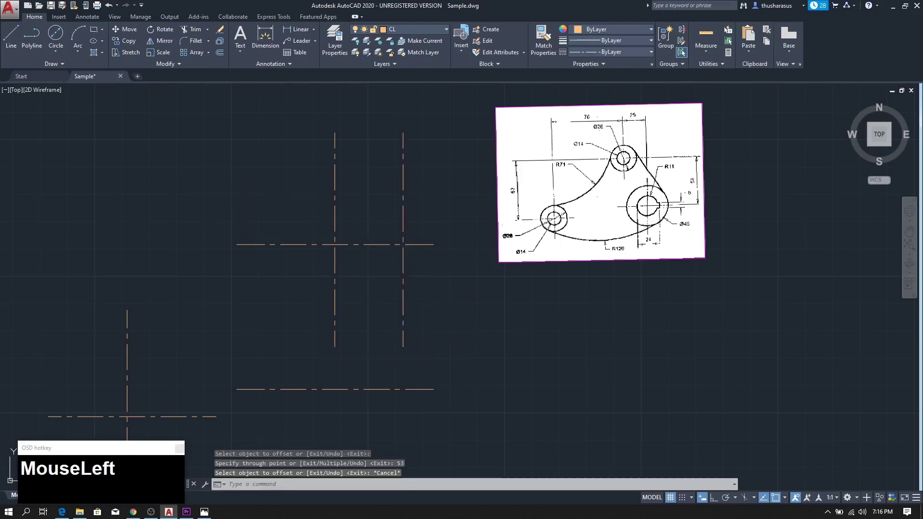
{"action": "scroll", "coordinate": [449, 315], "scroll_direction": "down", "scroll_amount": 4}
{"action": "scroll", "coordinate": [452, 320], "scroll_direction": "up", "scroll_amount": 1}
{"action": "scroll", "coordinate": [452, 319], "scroll_direction": "up", "scroll_amount": 2}
{"action": "middle_click_drag", "start_coordinate": [457, 319], "coordinate": [479, 319]}
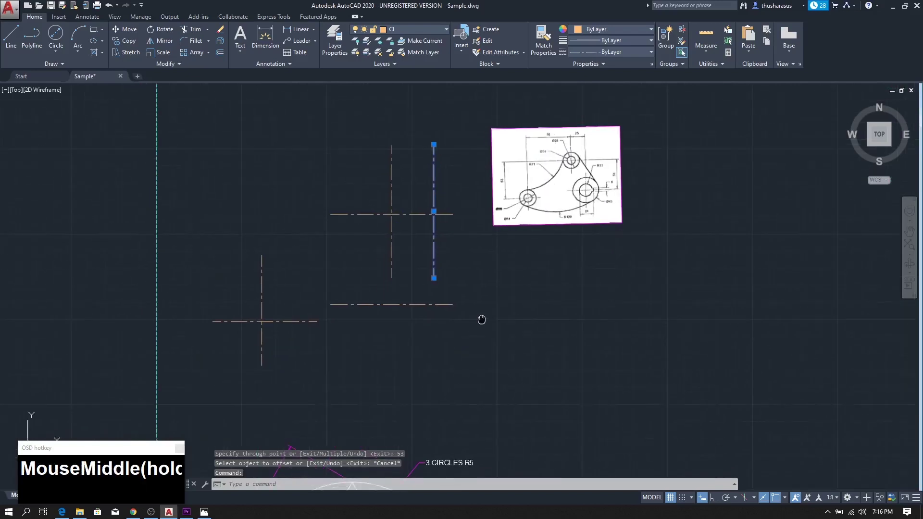
{"action": "scroll", "coordinate": [474, 305], "scroll_direction": "up", "scroll_amount": 4}
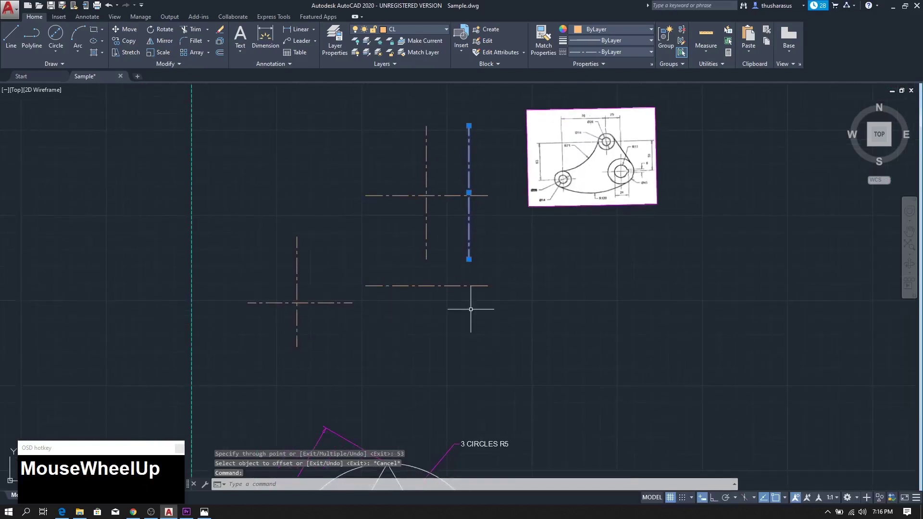
{"action": "left_click", "coordinate": [469, 228]}
{"action": "left_click_drag", "start_coordinate": [467, 234], "coordinate": [465, 339]}
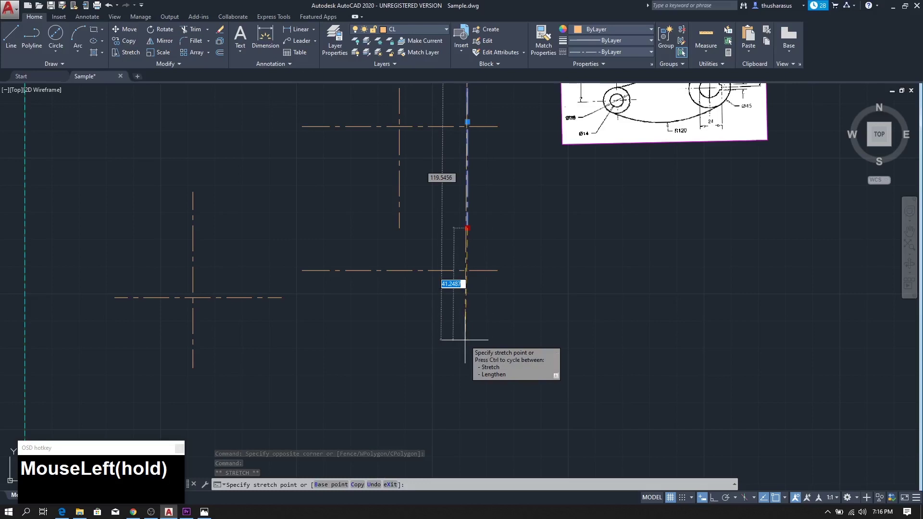
{"action": "key", "text": "F8"}
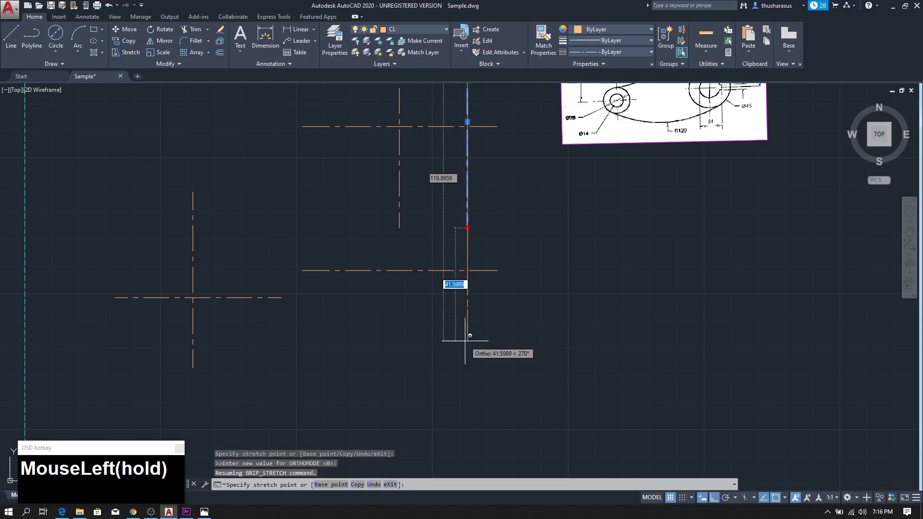
{"action": "left_click_drag", "start_coordinate": [464, 341], "coordinate": [467, 344]}
Shorten the rightmost vertical centre line by stretching its upper end straight down with Ortho on, to between the two horizontal centre lines
{"action": "middle_click_drag", "start_coordinate": [479, 163], "coordinate": [486, 218]}
{"action": "scroll", "coordinate": [486, 202], "scroll_direction": "down", "scroll_amount": 2}
{"action": "left_click", "coordinate": [481, 151]}
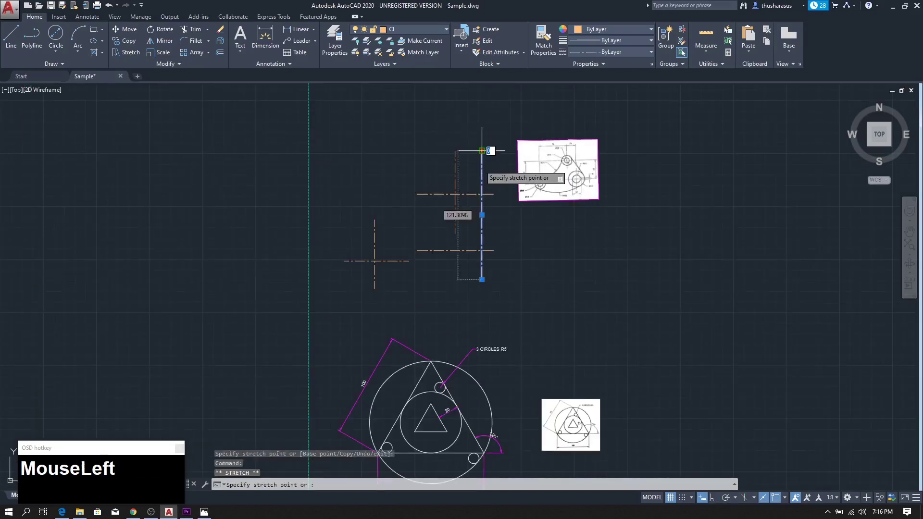
{"action": "left_click_drag", "start_coordinate": [481, 185], "coordinate": [486, 215]}
{"action": "key", "text": "F8"}
{"action": "left_click", "coordinate": [486, 215]}
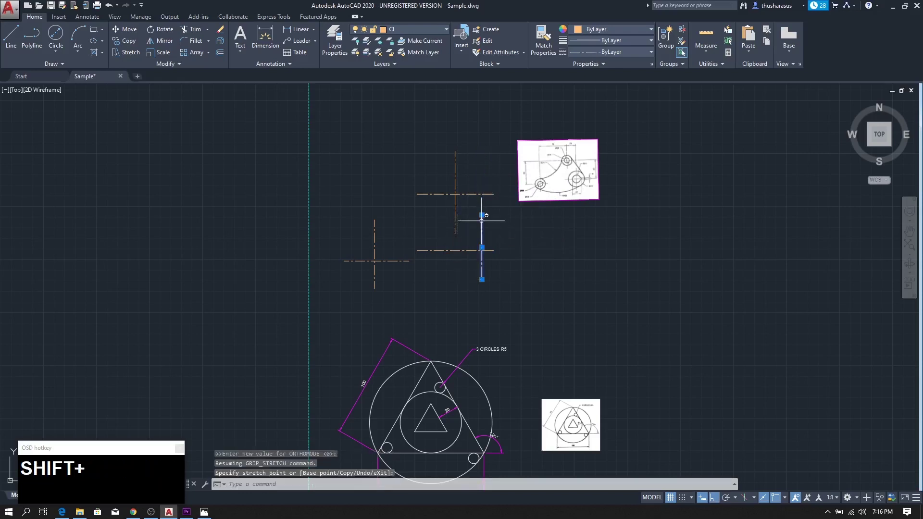
Stretch the right end of the lower-right hole's horizontal centre line straight to the right with Ortho on, well past its vertical centre line
{"action": "left_click", "coordinate": [465, 249]}
{"action": "left_click", "coordinate": [458, 250]}
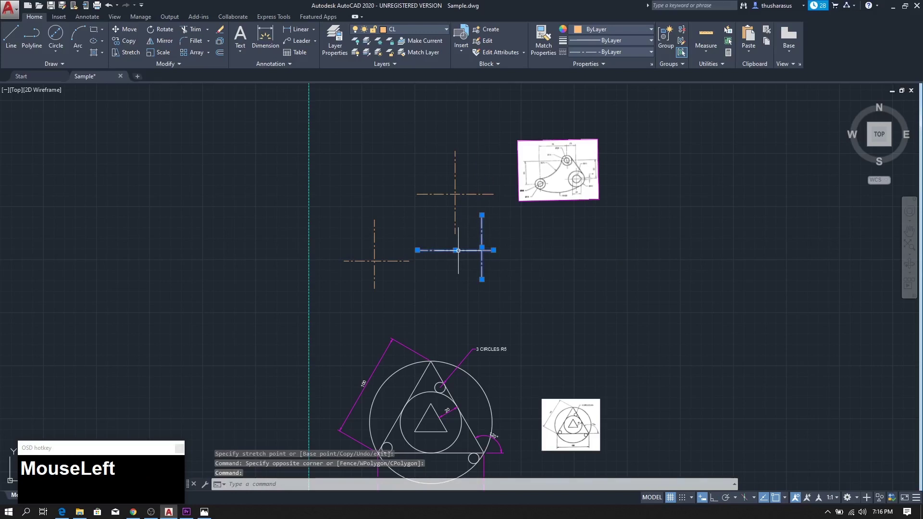
{"action": "left_click", "coordinate": [493, 250], "text": "shift"}
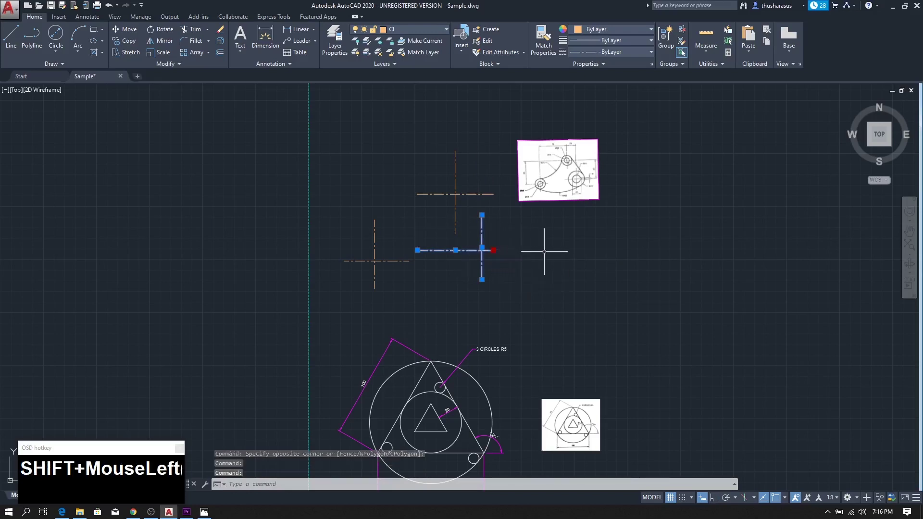
{"action": "left_click", "coordinate": [493, 250], "text": "shift"}
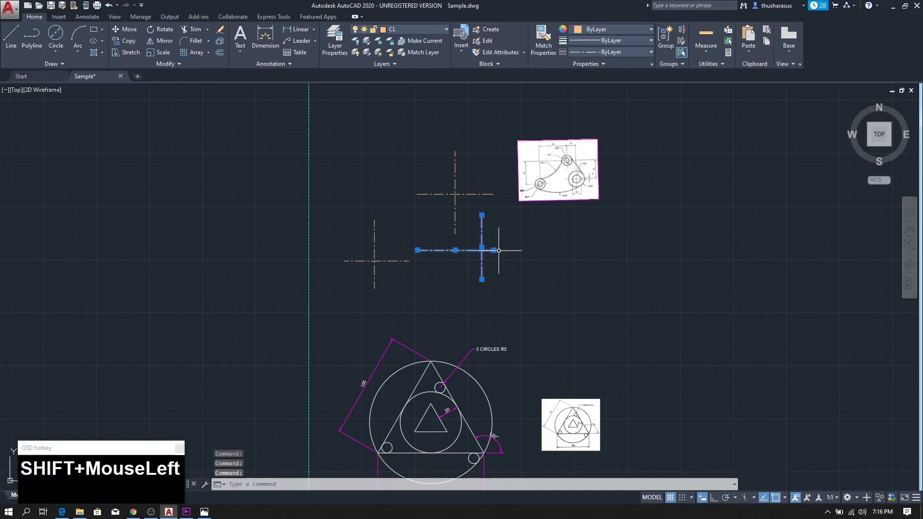
{"action": "left_click", "coordinate": [494, 250]}
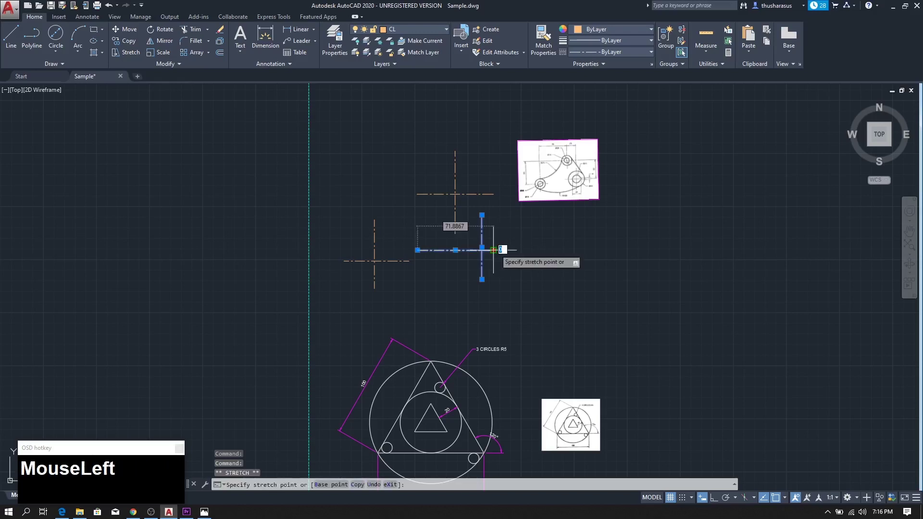
{"action": "left_click_drag", "start_coordinate": [493, 250], "coordinate": [554, 249]}
{"action": "key", "text": "F8"}
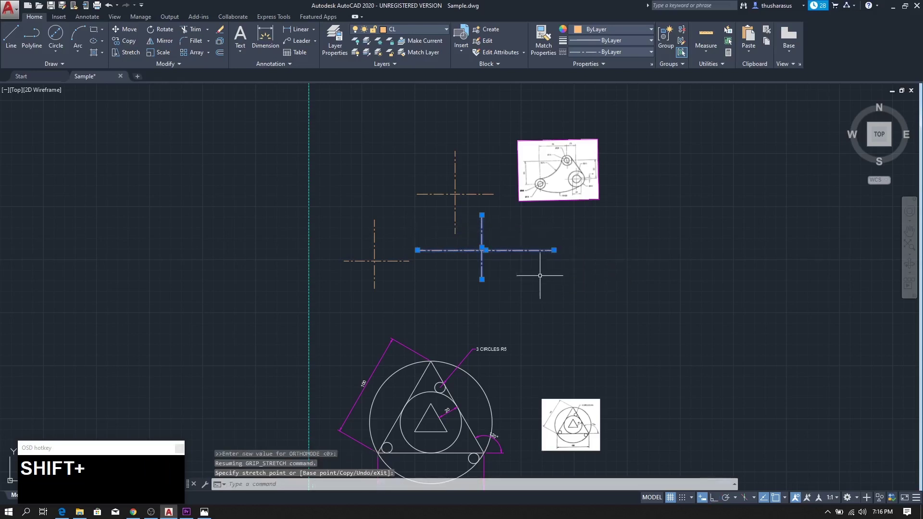
{"action": "key", "text": "Escape"}
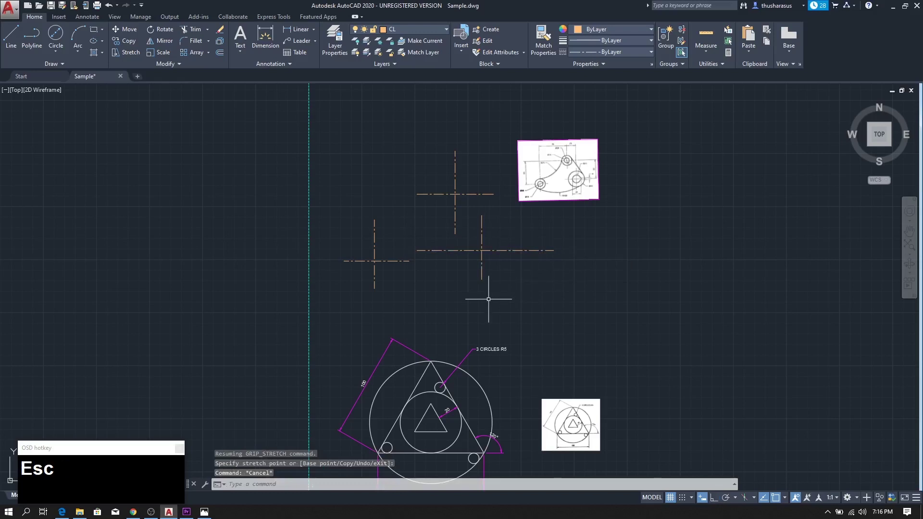
{"action": "scroll", "coordinate": [447, 278], "scroll_direction": "up", "scroll_amount": 2}
{"action": "scroll", "coordinate": [446, 278], "scroll_direction": "up", "scroll_amount": 2}
{"action": "mouse_move", "coordinate": [471, 255]}
{"action": "middle_mouse_down"}
{"action": "mouse_move", "coordinate": [473, 272]}
{"action": "mouse_move", "coordinate": [500, 298]}
{"action": "middle_mouse_up"}
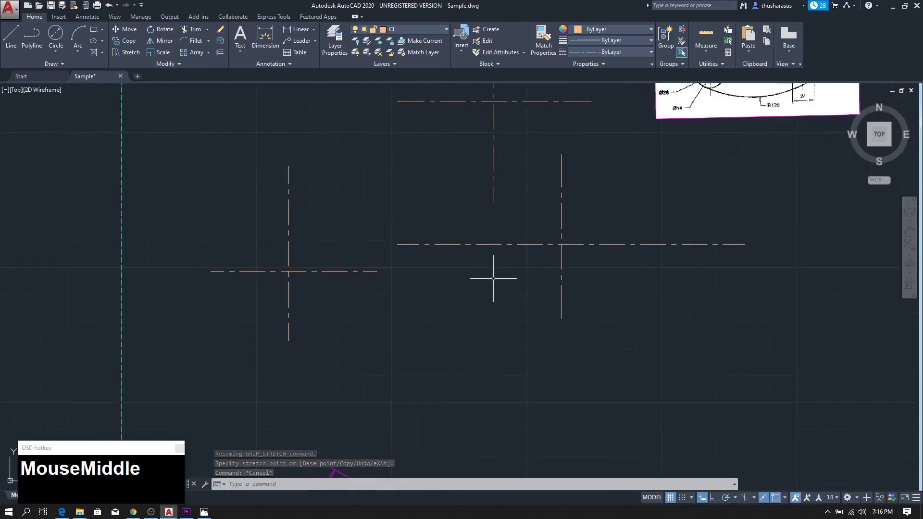
{"action": "scroll", "coordinate": [494, 278], "scroll_direction": "down", "scroll_amount": 2}
{"action": "scroll", "coordinate": [480, 280], "scroll_direction": "up", "scroll_amount": 2}
{"action": "middle_click_drag", "start_coordinate": [480, 279], "coordinate": [504, 287]}
{"action": "scroll", "coordinate": [506, 290], "scroll_direction": "down", "scroll_amount": 2}
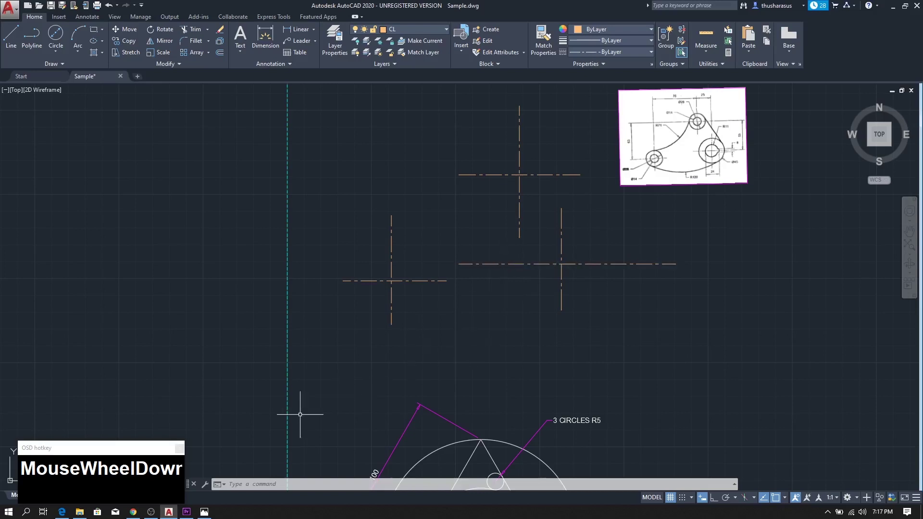
Set the global linetype scale factor to 1 with LTSCALE
{"action": "left_click", "coordinate": [272, 485]}
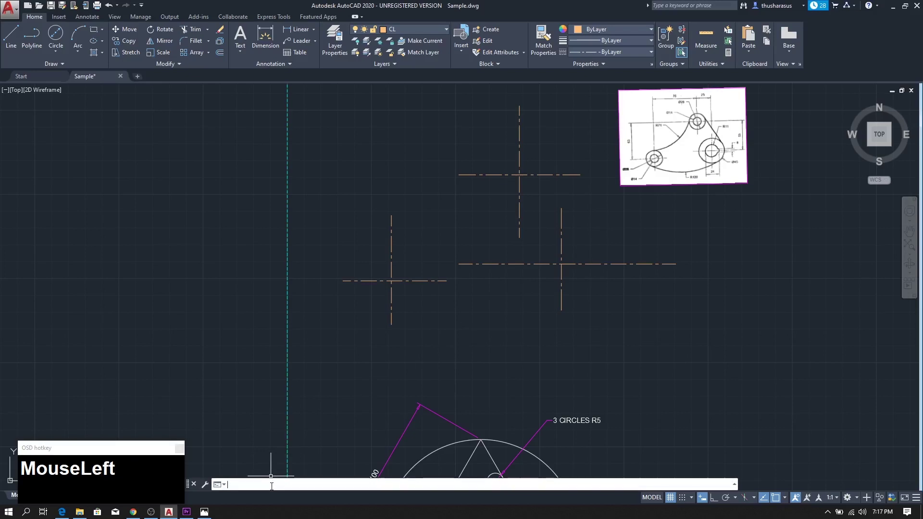
{"action": "key", "text": "shift"}
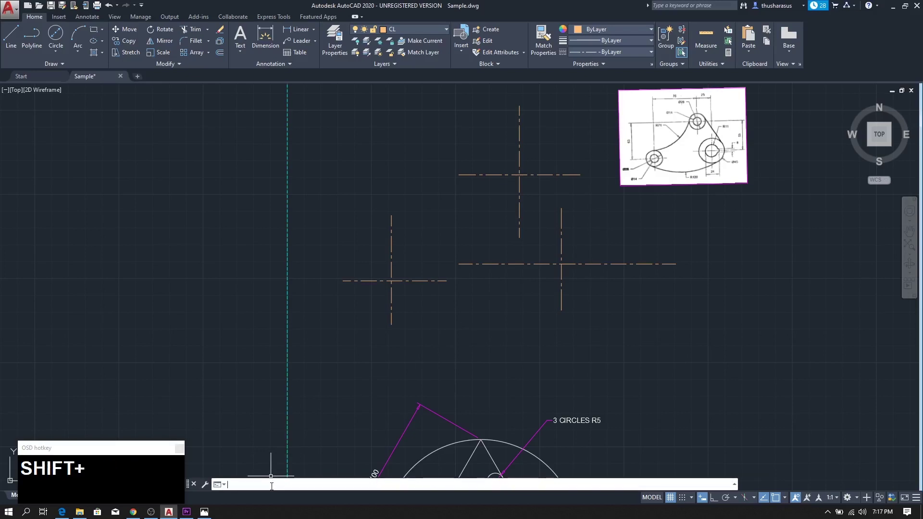
{"action": "type", "text": "LTS"}
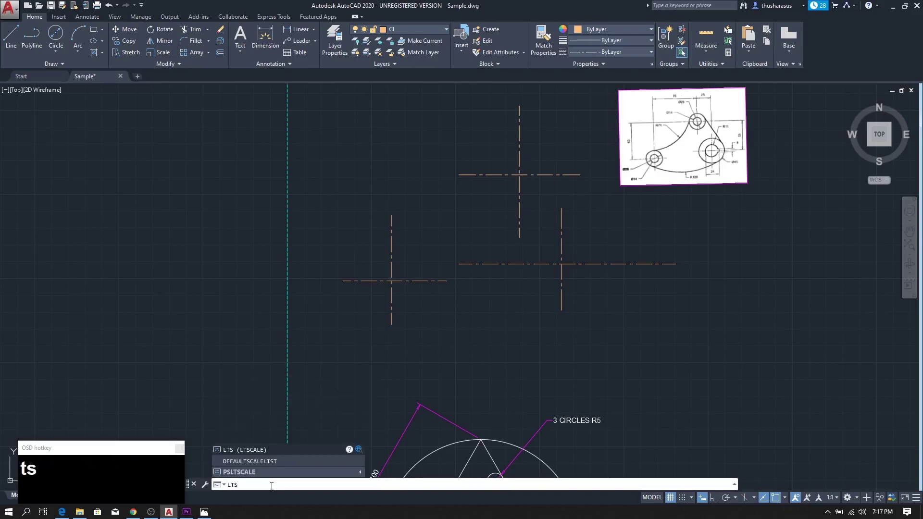
{"action": "key", "text": "BackSpace"}
{"action": "key", "text": "BackSpace"}
{"action": "key", "text": "BackSpace"}
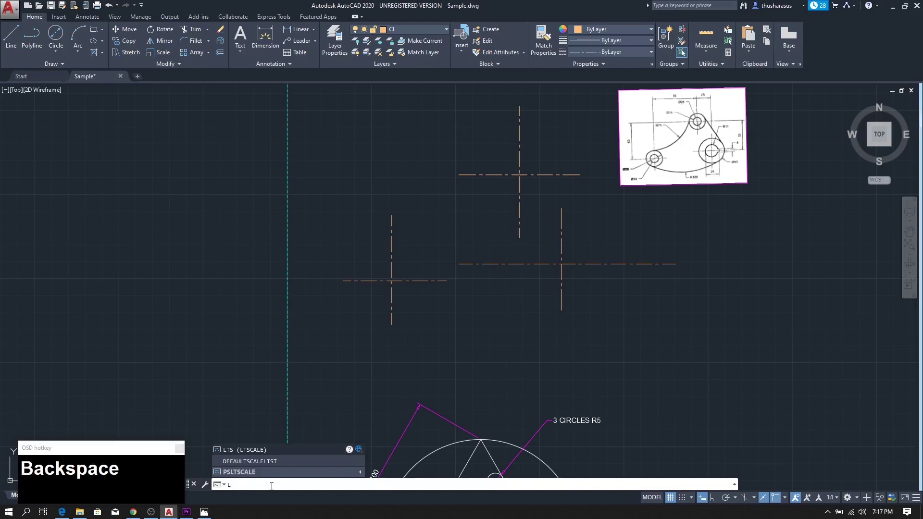
{"action": "type", "text": "lts"}
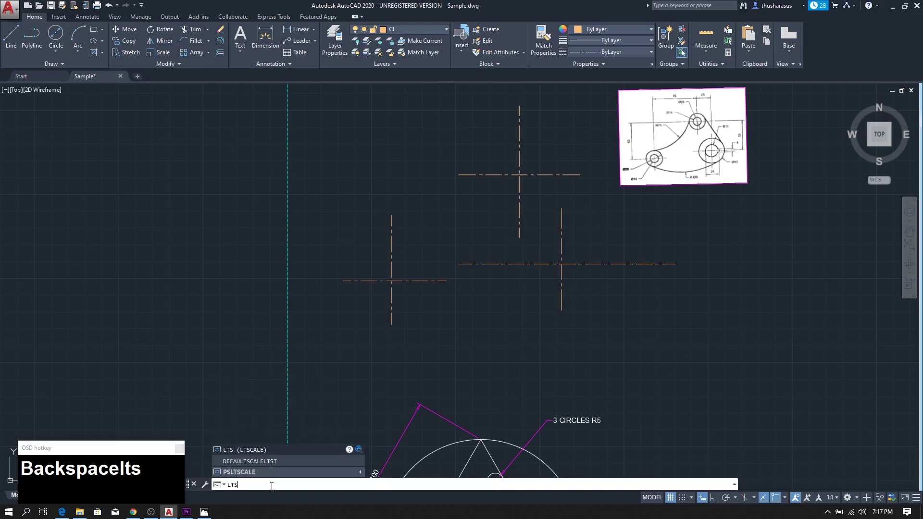
{"action": "key", "text": "Return"}
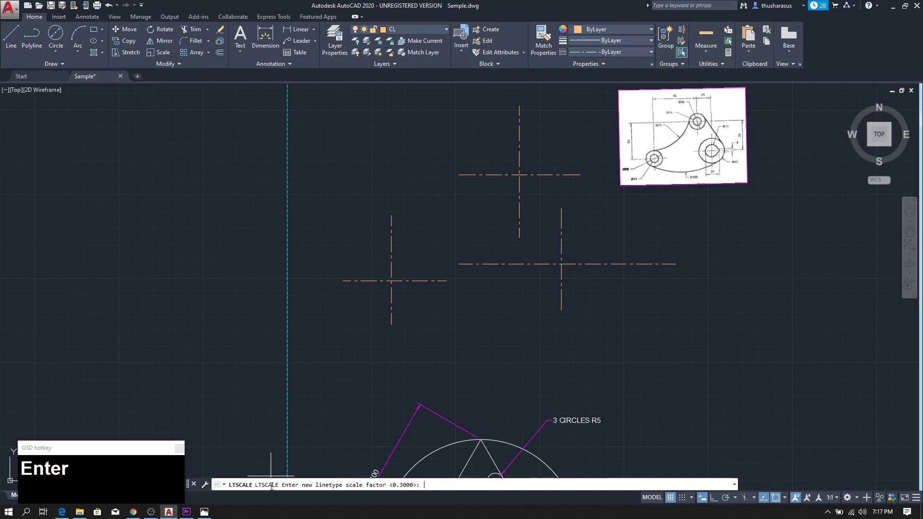
{"action": "type", "text": "1"}
{"action": "key", "text": "Return"}
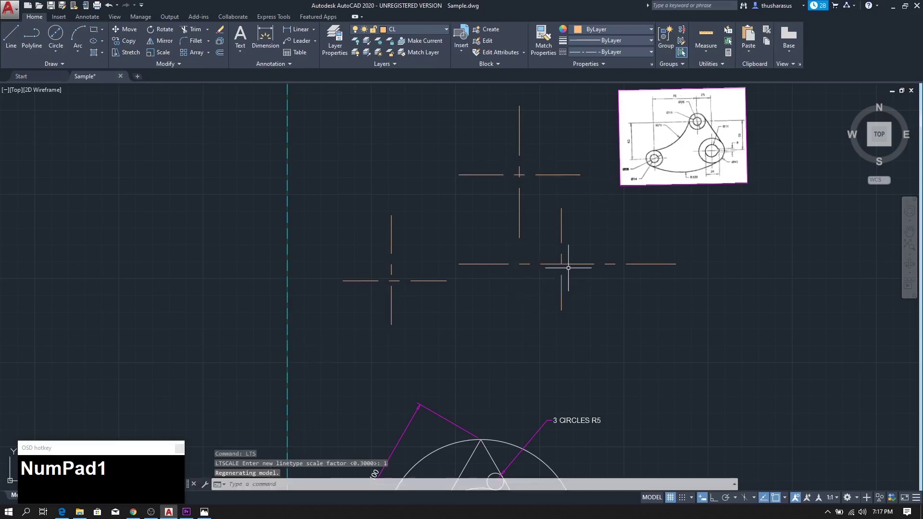
Set the global linetype scale factor to 0.3 so the centre lines use short dashes
{"action": "left_click", "coordinate": [305, 485]}
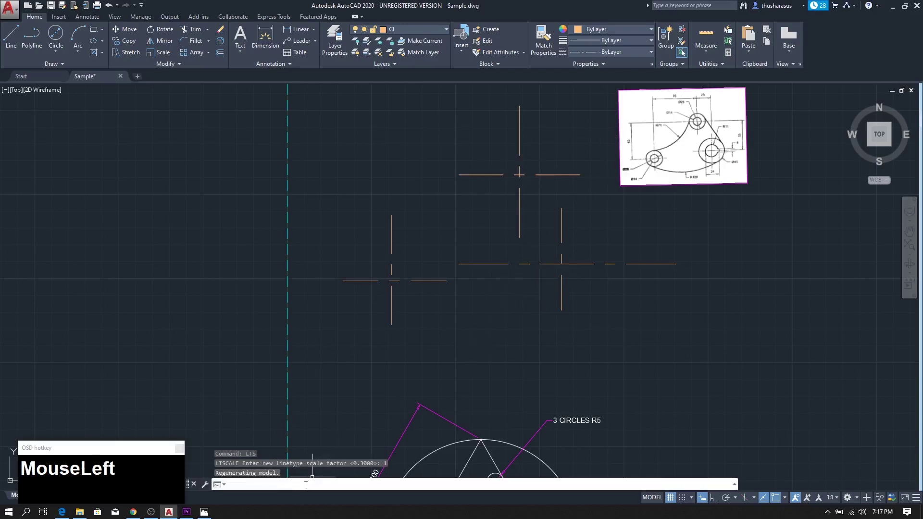
{"action": "type", "text": "lts"}
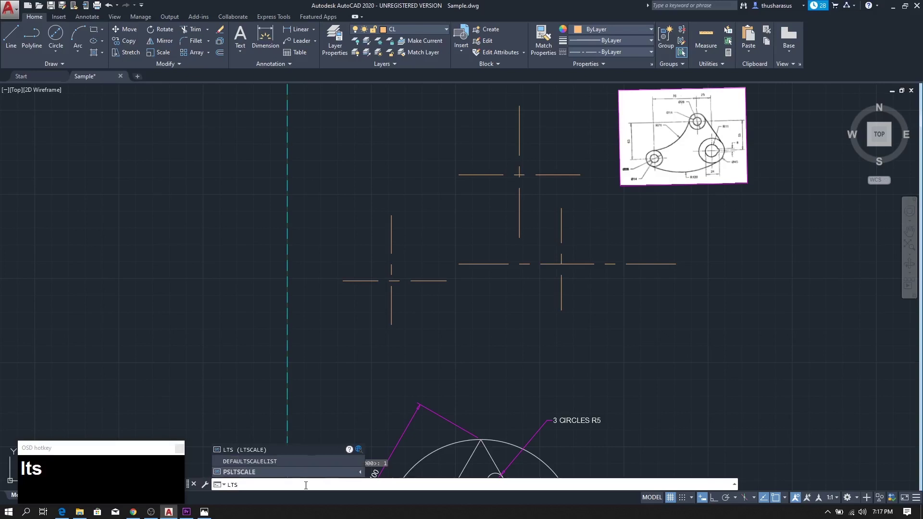
{"action": "key", "text": "Return"}
{"action": "type", "text": "0.3"}
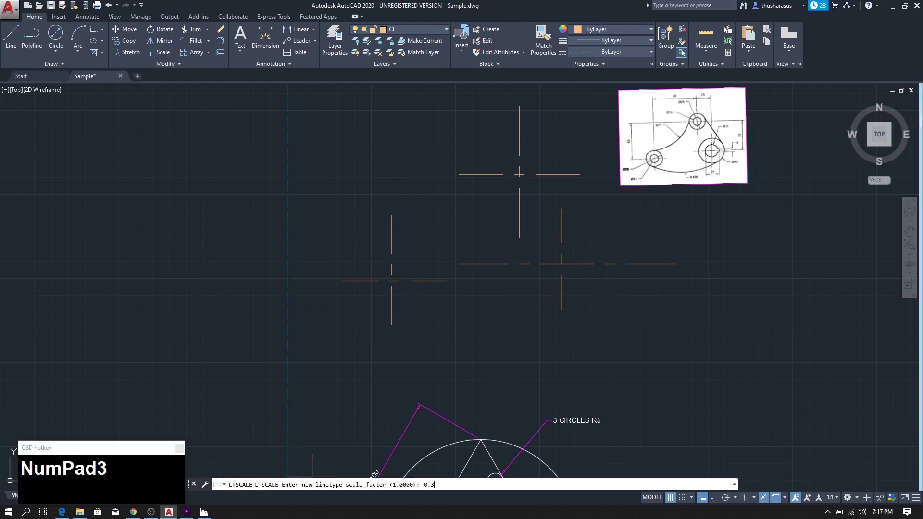
{"action": "key", "text": "Return"}
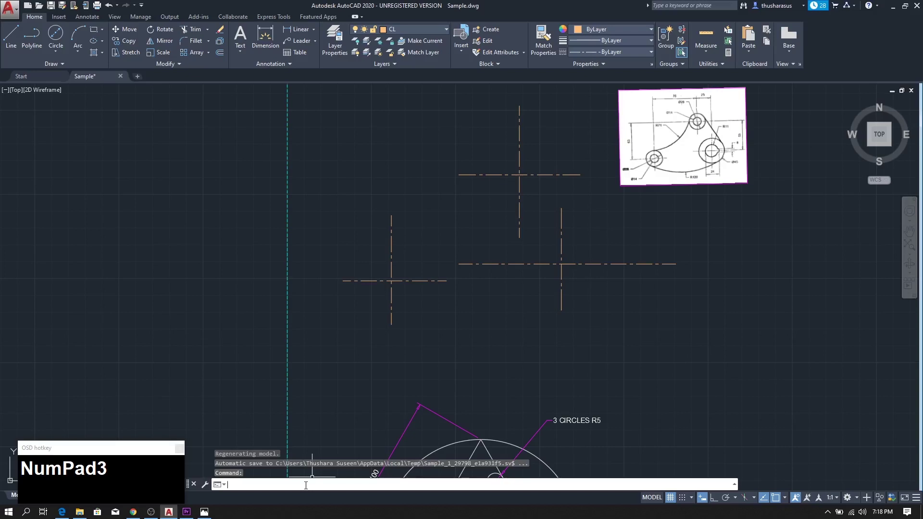
{"action": "type", "text": "lt"}
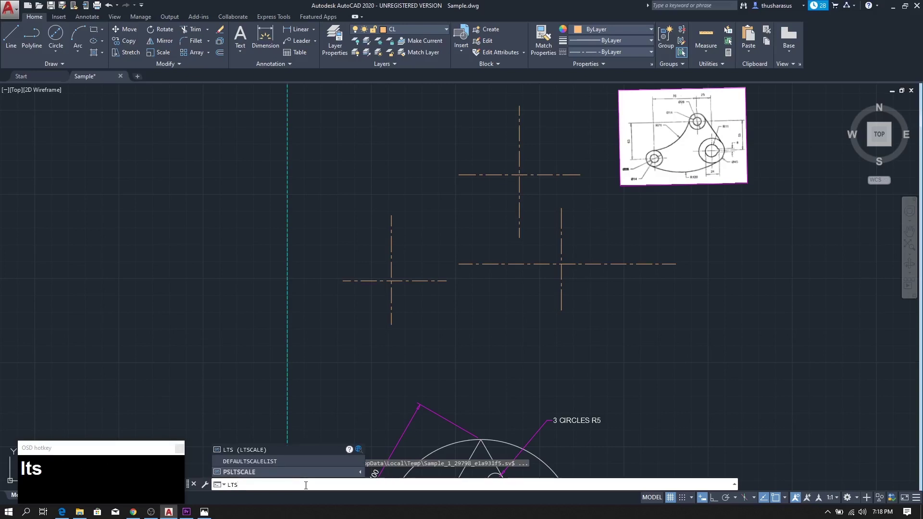
{"action": "key", "text": "BackSpace"}
{"action": "key", "text": "BackSpace"}
{"action": "key", "text": "BackSpace"}
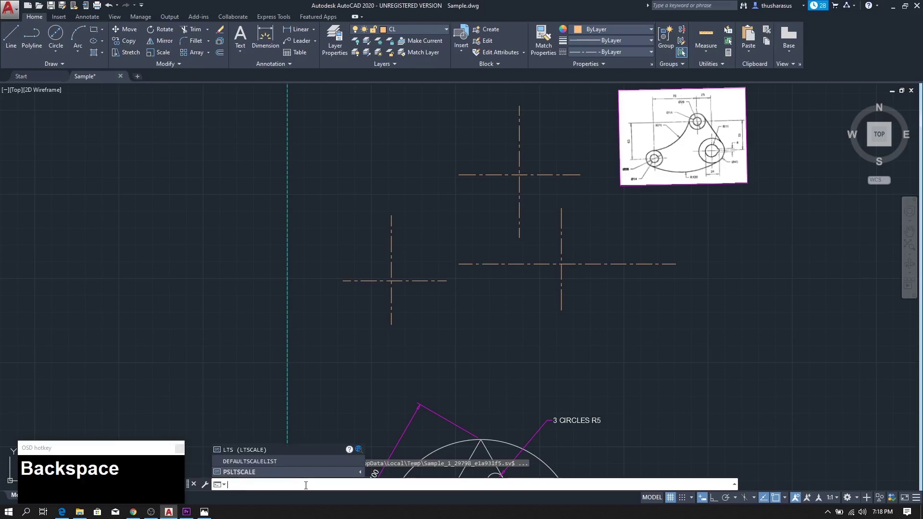
{"action": "key", "text": "Escape"}
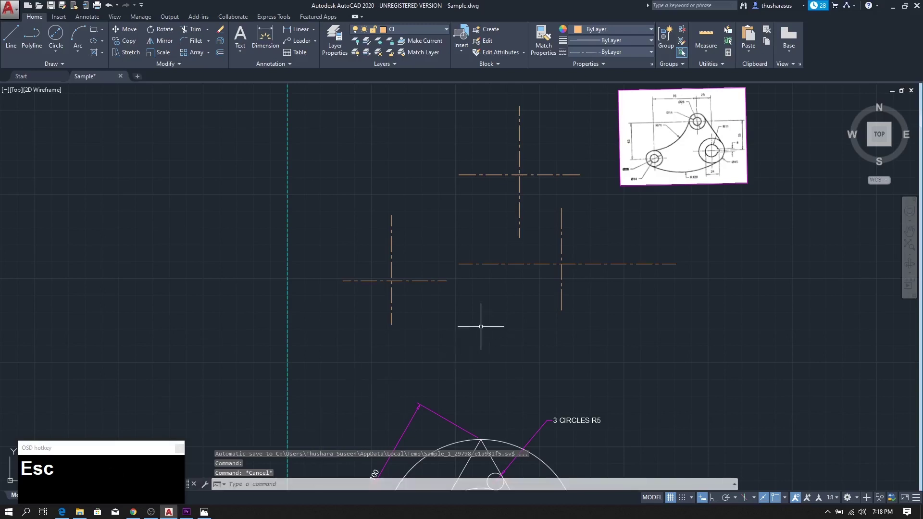
Draw a circle of diameter 28 centred on the intersection of the left hole's centre lines
{"action": "mouse_move", "coordinate": [494, 313]}
{"action": "middle_mouse_down"}
{"action": "mouse_move", "coordinate": [483, 339]}
{"action": "mouse_move", "coordinate": [452, 341]}
{"action": "middle_mouse_up"}
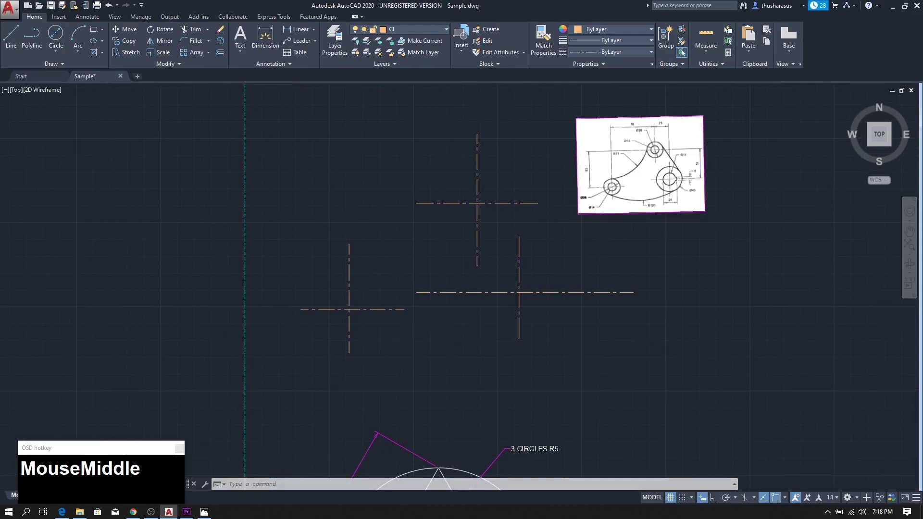
{"action": "scroll", "coordinate": [614, 188], "scroll_direction": "up", "scroll_amount": 4}
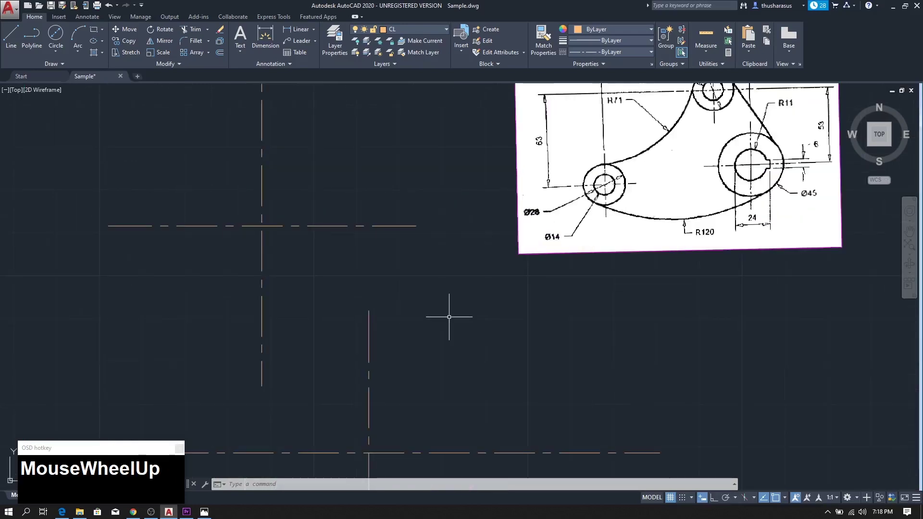
{"action": "scroll", "coordinate": [449, 316], "scroll_direction": "down", "scroll_amount": 3}
{"action": "scroll", "coordinate": [475, 310], "scroll_direction": "up", "scroll_amount": 2}
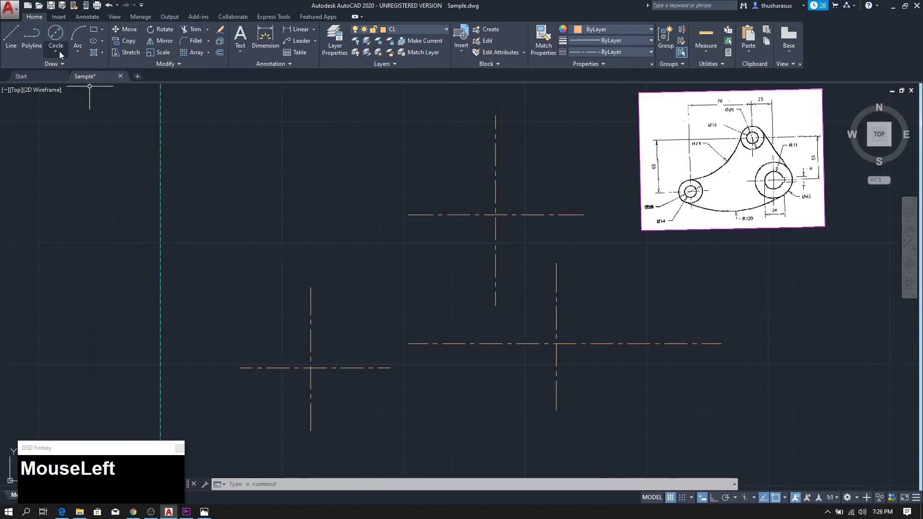
{"action": "left_click", "coordinate": [57, 51]}
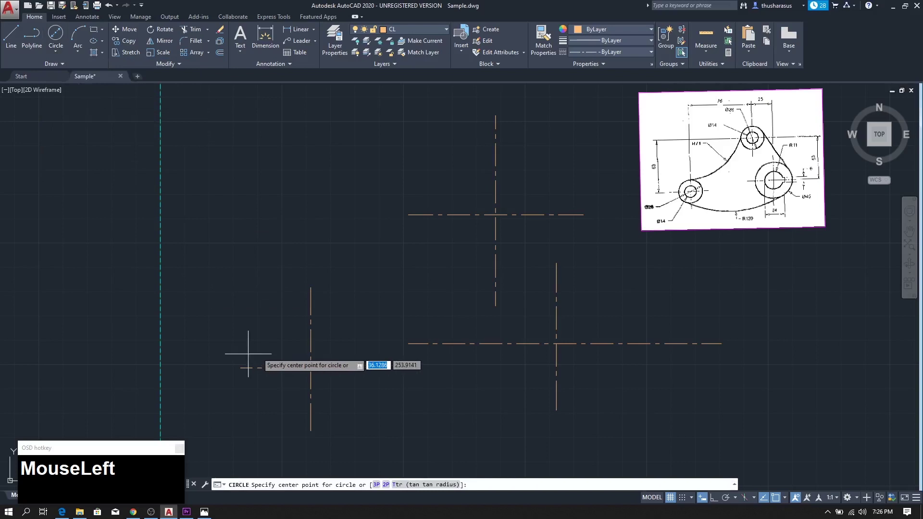
{"action": "scroll", "coordinate": [284, 369], "scroll_direction": "up", "scroll_amount": 3}
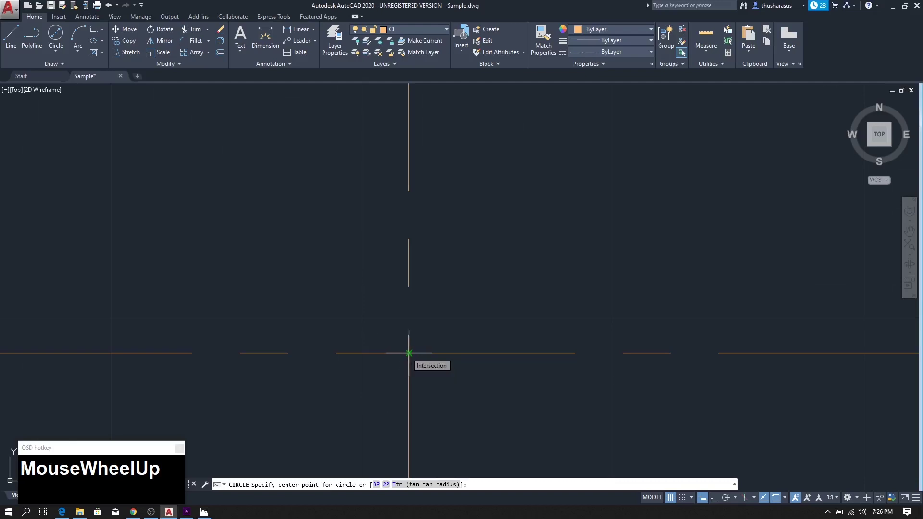
{"action": "left_click", "coordinate": [409, 353]}
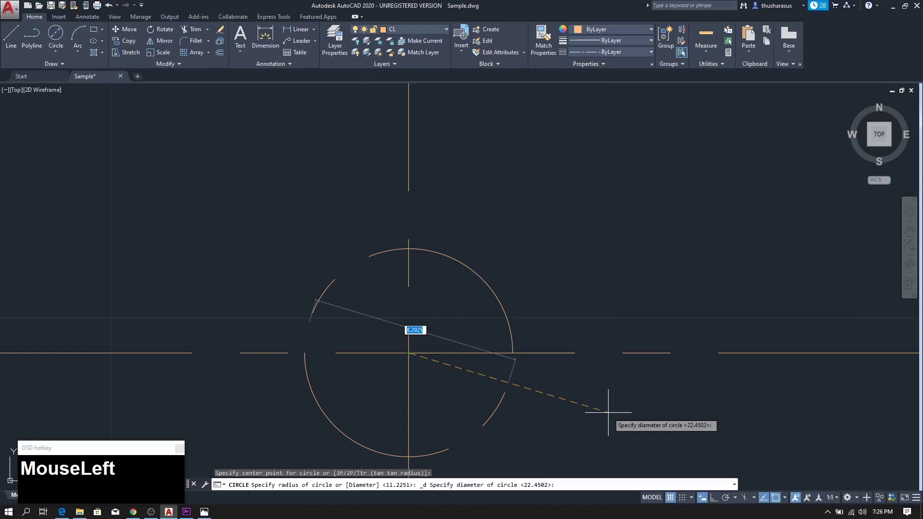
{"action": "type", "text": "28"}
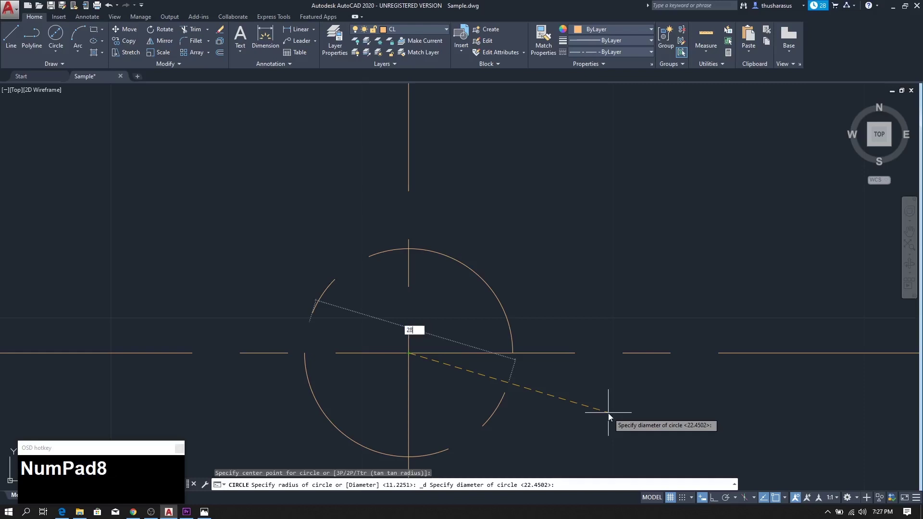
{"action": "key", "text": "Return"}
Start a centre-diameter circle for the left hole and limit the running object snaps to Endpoint, Center, Intersection and Extension
{"action": "scroll", "coordinate": [607, 411], "scroll_direction": "down", "scroll_amount": 5}
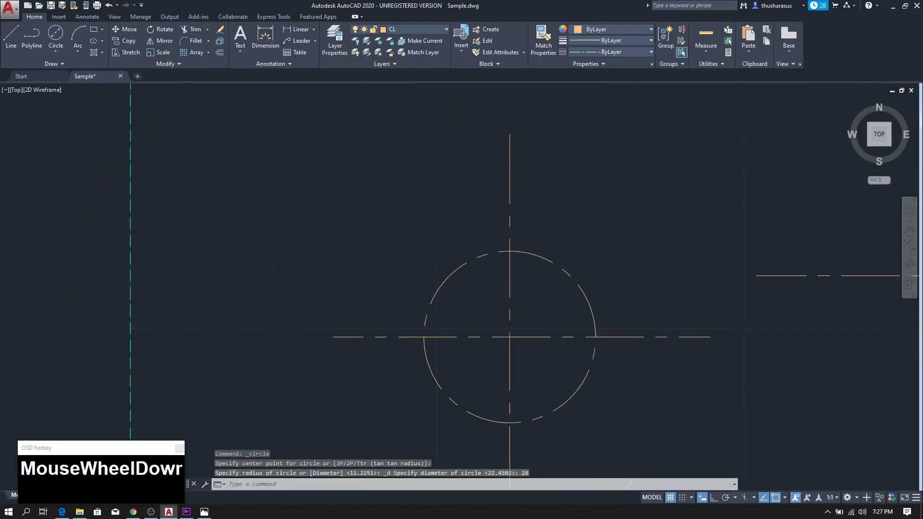
{"action": "left_click", "coordinate": [56, 35]}
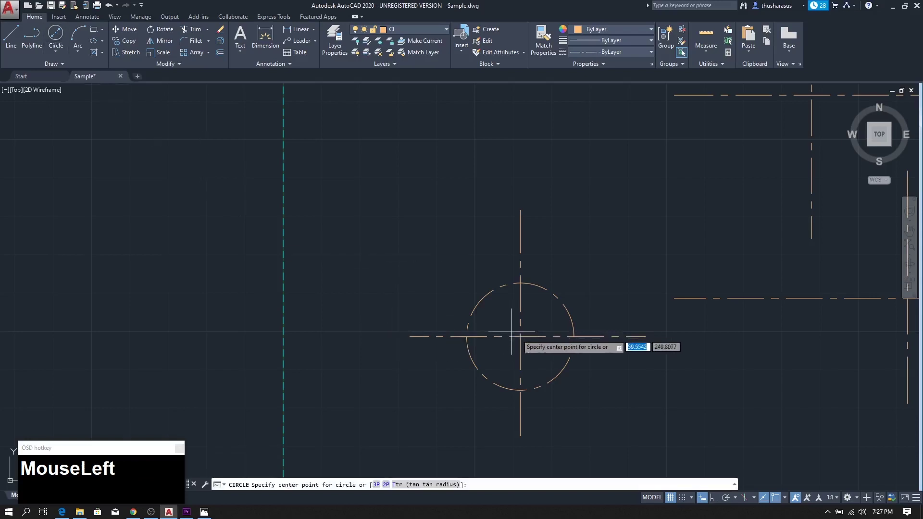
{"action": "middle_click_drag", "start_coordinate": [663, 284], "coordinate": [476, 303]}
{"action": "scroll", "coordinate": [583, 282], "scroll_direction": "down", "scroll_amount": 4}
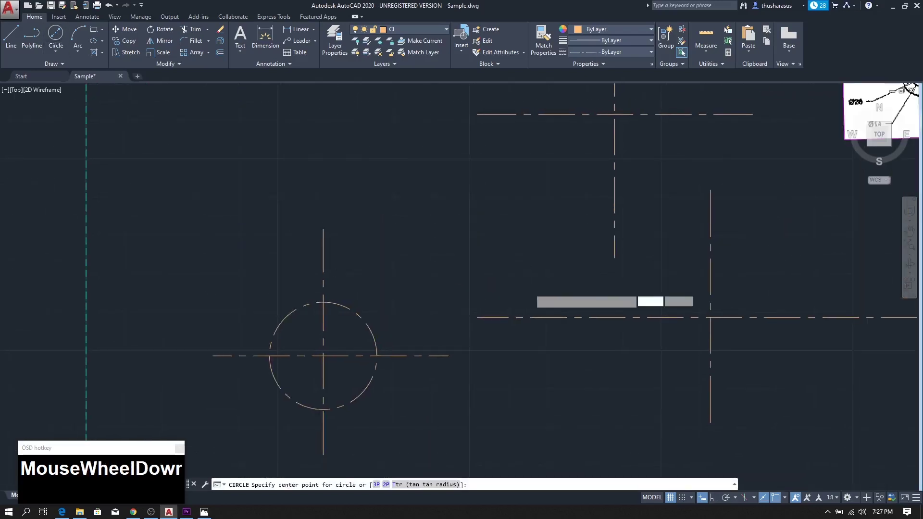
{"action": "middle_click_drag", "start_coordinate": [583, 282], "coordinate": [553, 291]}
{"action": "scroll", "coordinate": [645, 239], "scroll_direction": "up", "scroll_amount": 1}
{"action": "scroll", "coordinate": [645, 238], "scroll_direction": "up", "scroll_amount": 5}
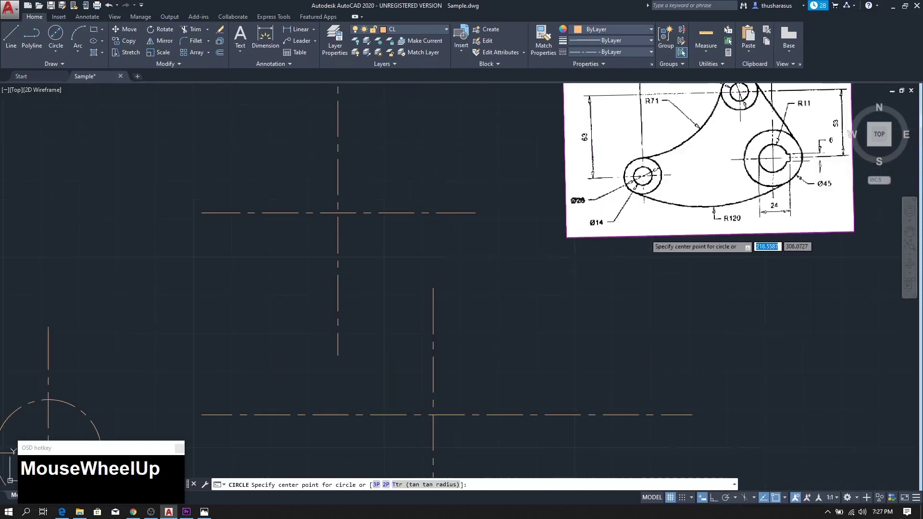
{"action": "scroll", "coordinate": [455, 250], "scroll_direction": "down", "scroll_amount": 3}
{"action": "mouse_move", "coordinate": [439, 264]}
{"action": "middle_mouse_down"}
{"action": "mouse_move", "coordinate": [431, 288]}
{"action": "mouse_move", "coordinate": [240, 350]}
{"action": "mouse_move", "coordinate": [339, 267]}
{"action": "middle_mouse_up"}
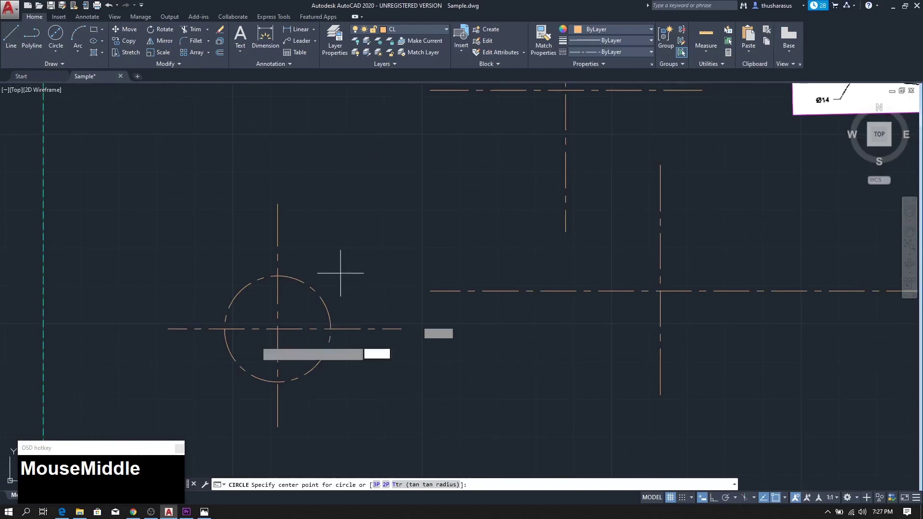
{"action": "scroll", "coordinate": [253, 354], "scroll_direction": "up", "scroll_amount": 2}
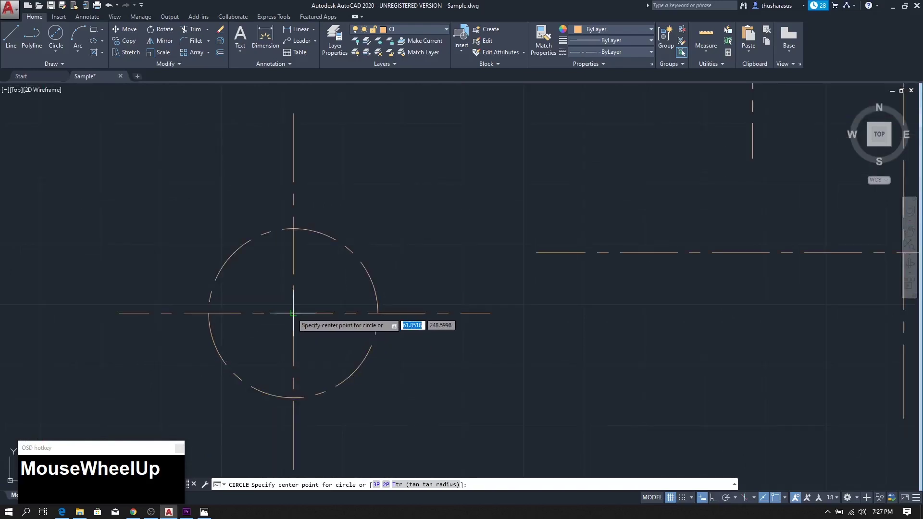
{"action": "scroll", "coordinate": [293, 313], "scroll_direction": "up", "scroll_amount": 5}
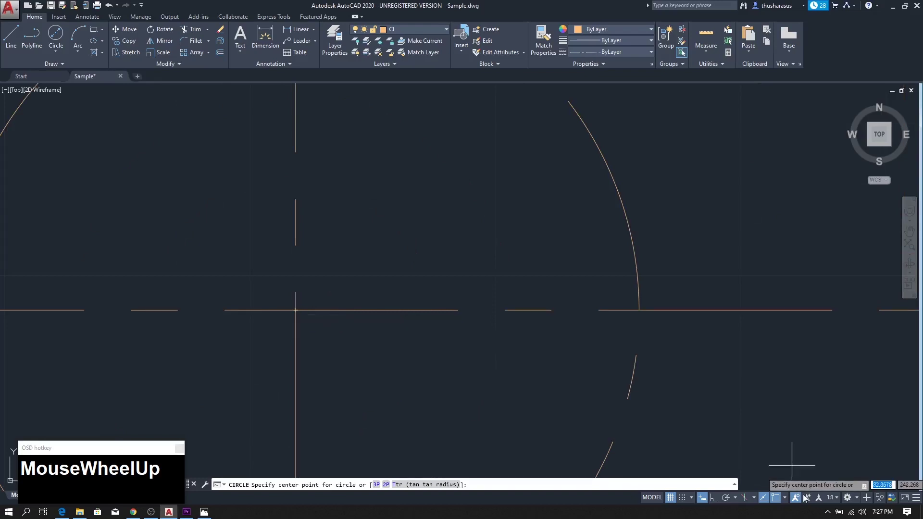
{"action": "left_click", "coordinate": [786, 498]}
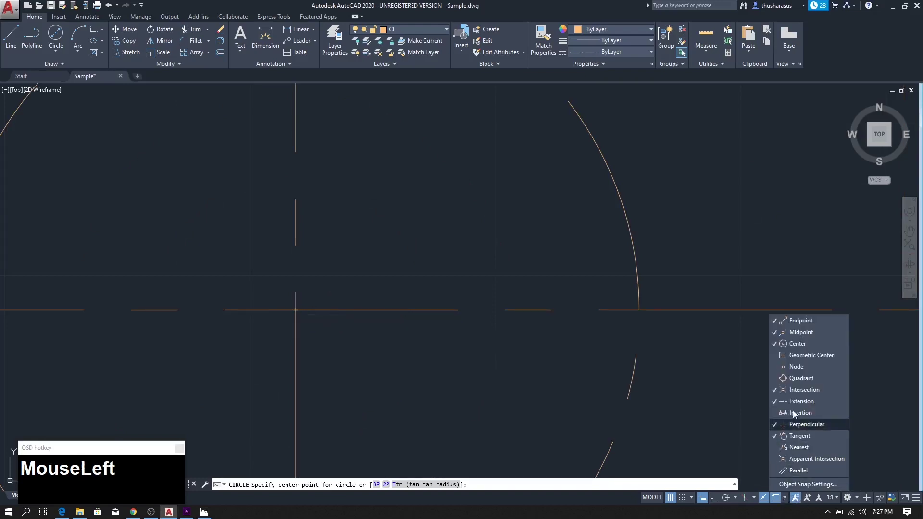
{"action": "left_click", "coordinate": [774, 436]}
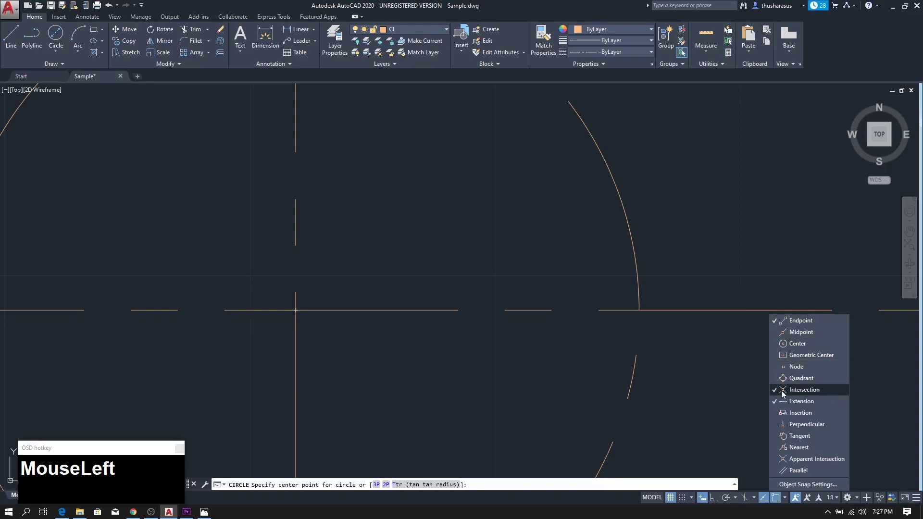
{"action": "left_click", "coordinate": [291, 308]}
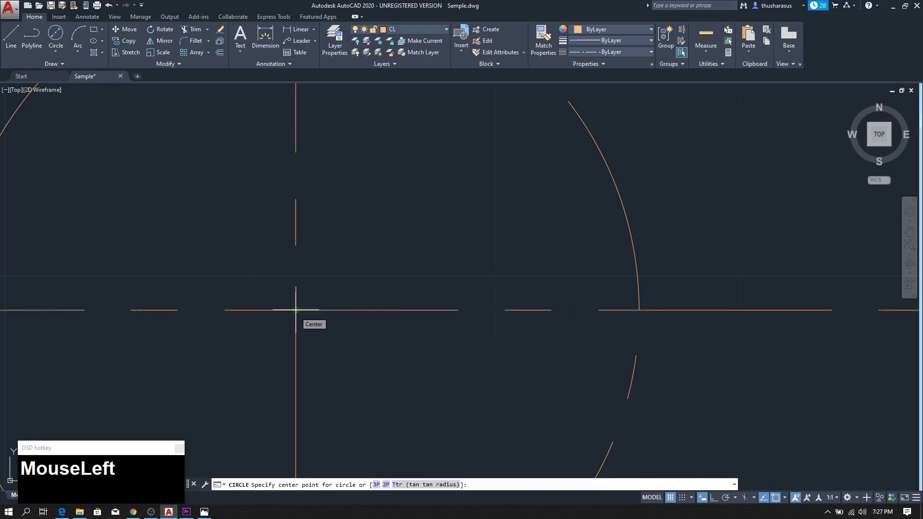
Draw a circle of diameter 14 concentric with the left hole's 28 diameter circle
{"action": "left_click", "coordinate": [296, 310]}
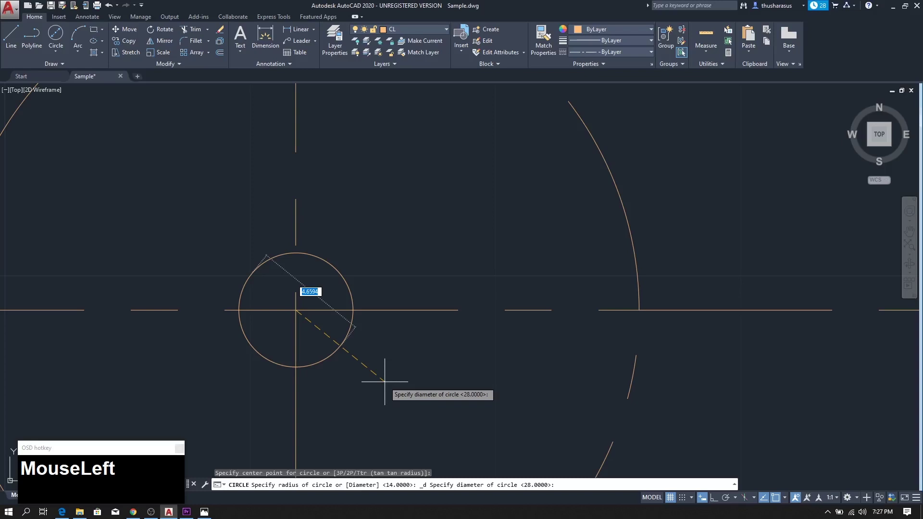
{"action": "type", "text": "14"}
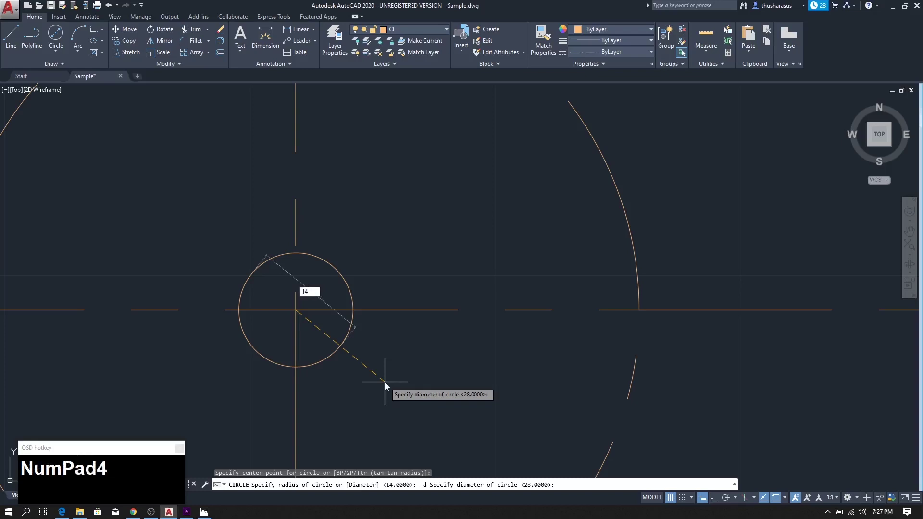
{"action": "key", "text": "Return"}
Move both circles of the left hole to the OL layer and clear the selection
{"action": "scroll", "coordinate": [392, 379], "scroll_direction": "down", "scroll_amount": 2}
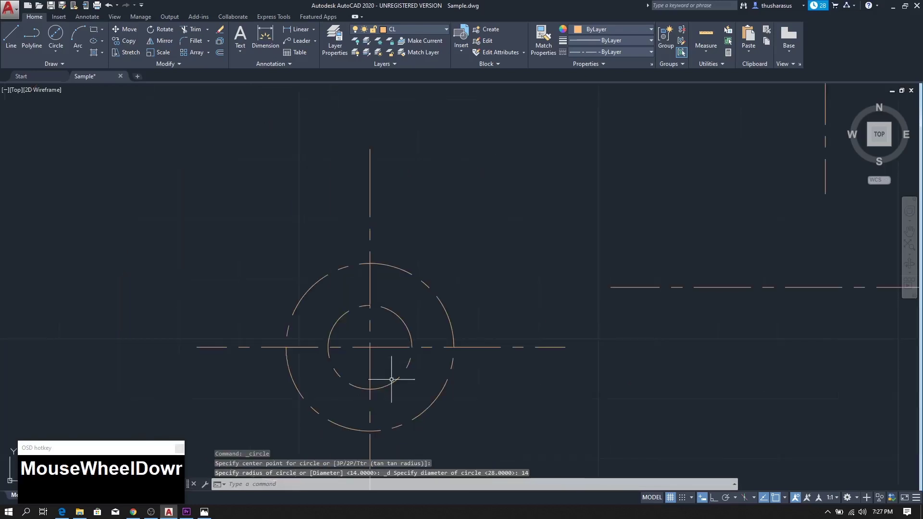
{"action": "middle_click_drag", "start_coordinate": [478, 393], "coordinate": [391, 360]}
{"action": "scroll", "coordinate": [433, 381], "scroll_direction": "down", "scroll_amount": 2}
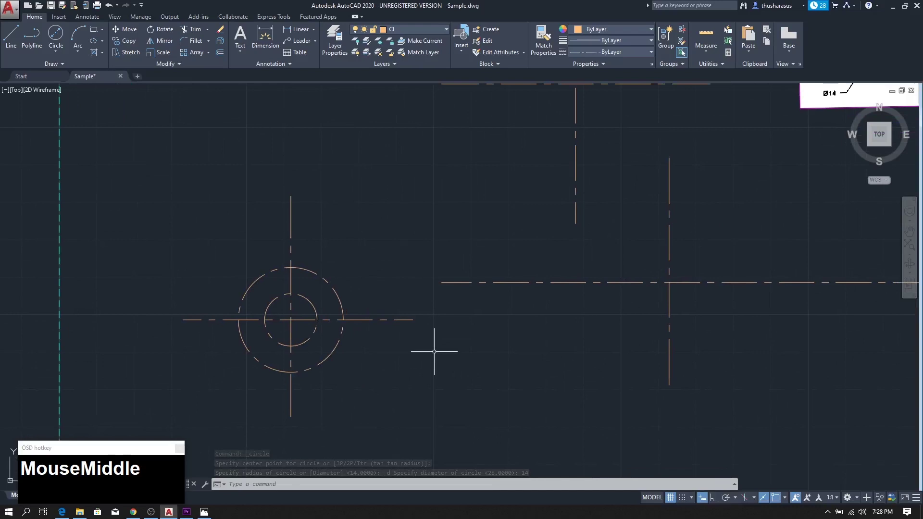
{"action": "scroll", "coordinate": [434, 351], "scroll_direction": "down", "scroll_amount": 2}
{"action": "mouse_move", "coordinate": [457, 355]}
{"action": "middle_mouse_down"}
{"action": "mouse_move", "coordinate": [460, 384]}
{"action": "mouse_move", "coordinate": [473, 383]}
{"action": "mouse_move", "coordinate": [461, 381]}
{"action": "middle_mouse_up"}
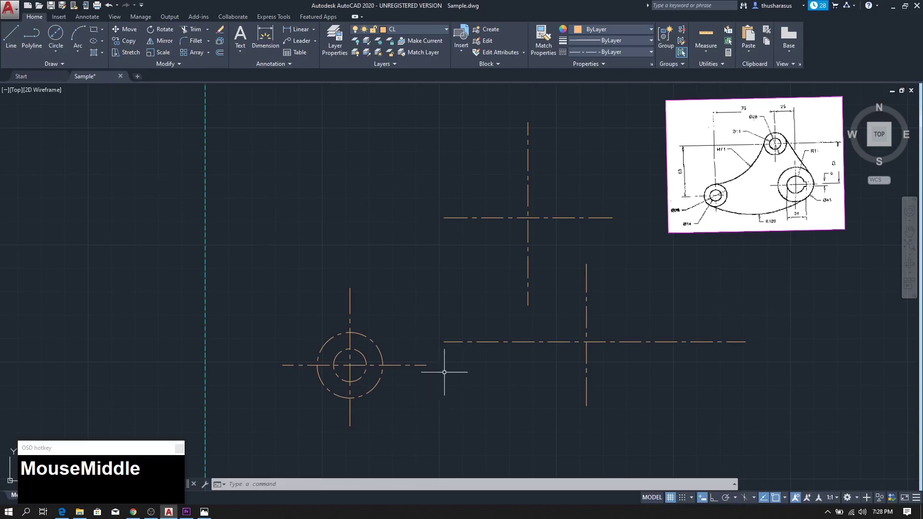
{"action": "left_click", "coordinate": [337, 337]}
{"action": "left_click", "coordinate": [340, 354]}
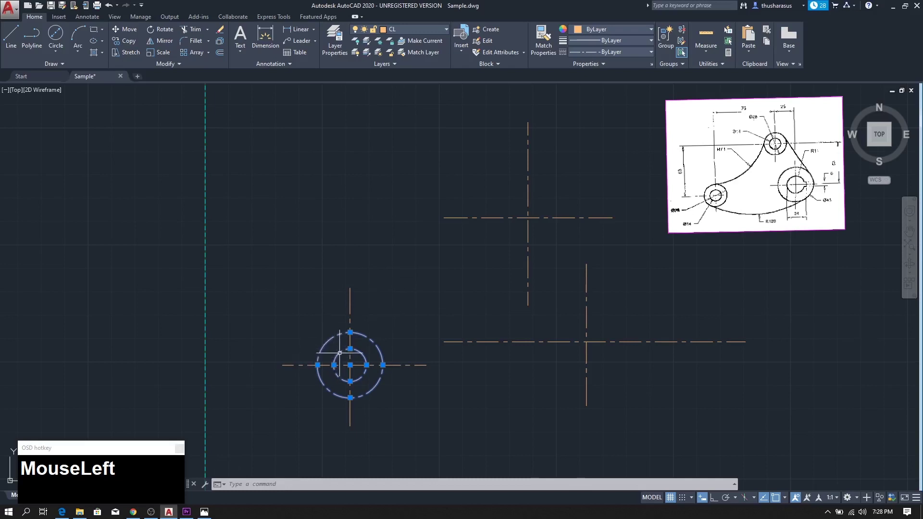
{"action": "left_click", "coordinate": [445, 30]}
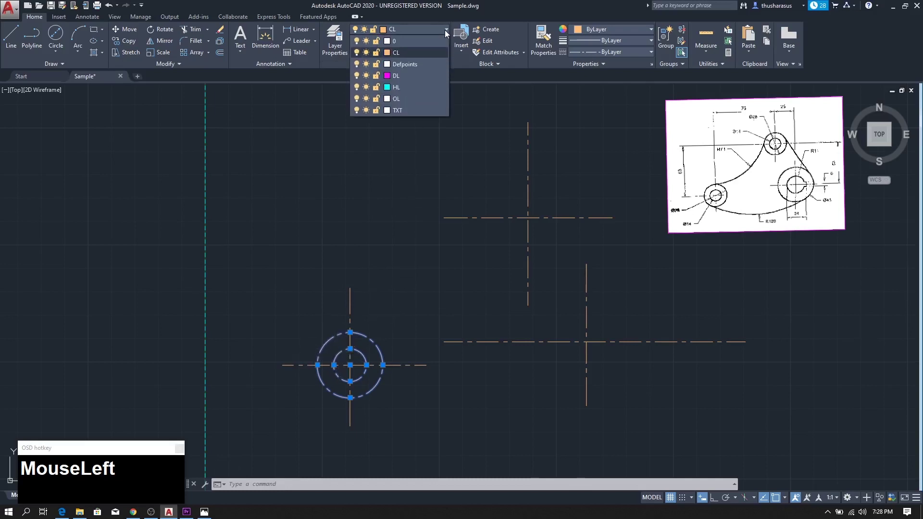
{"action": "left_click", "coordinate": [402, 99]}
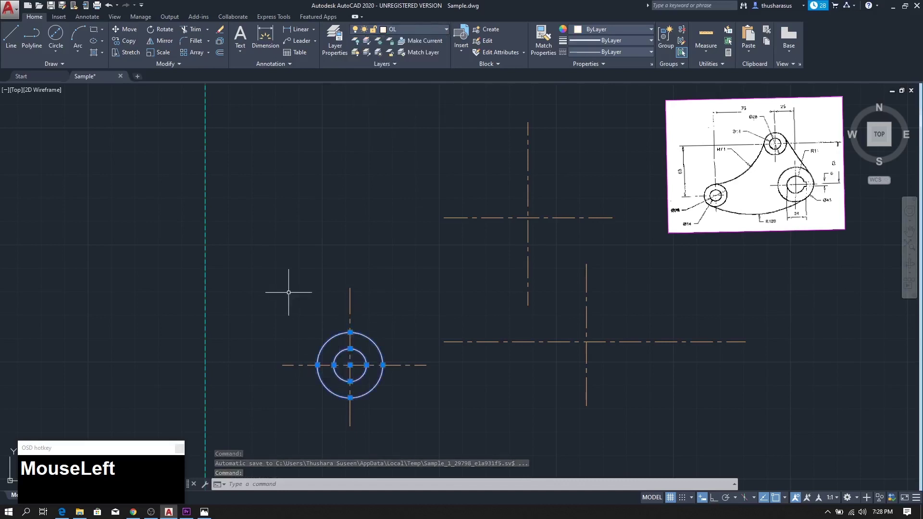
{"action": "key", "text": "Escape"}
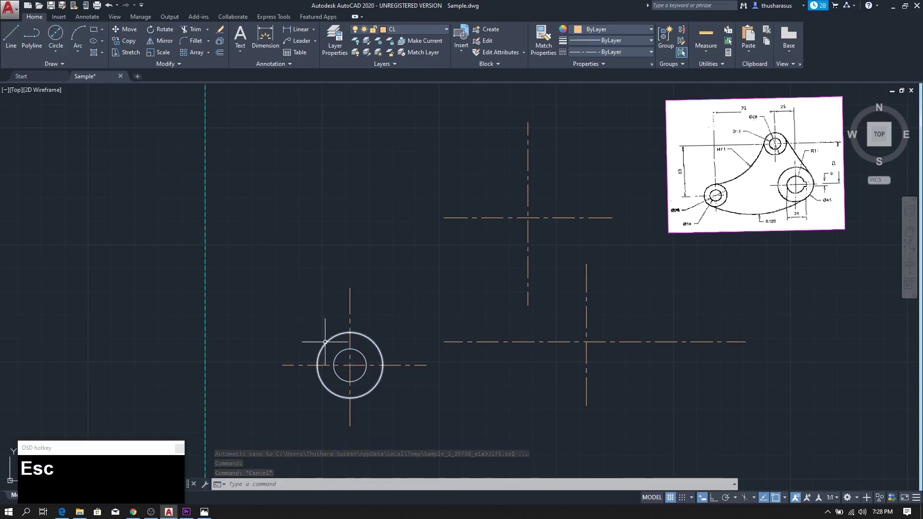
Select both circles of the left hole and check the upper hole's diameters on the reference image
{"action": "left_click", "coordinate": [331, 357]}
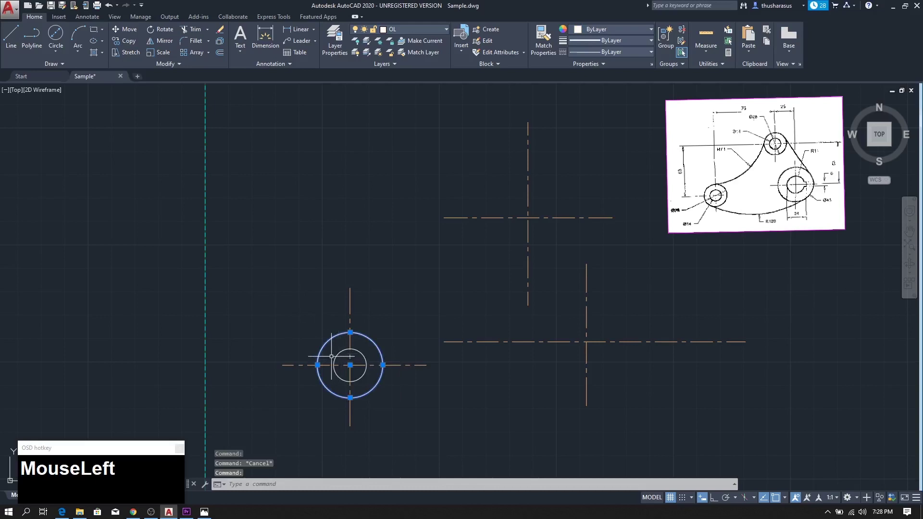
{"action": "left_click", "coordinate": [335, 358]}
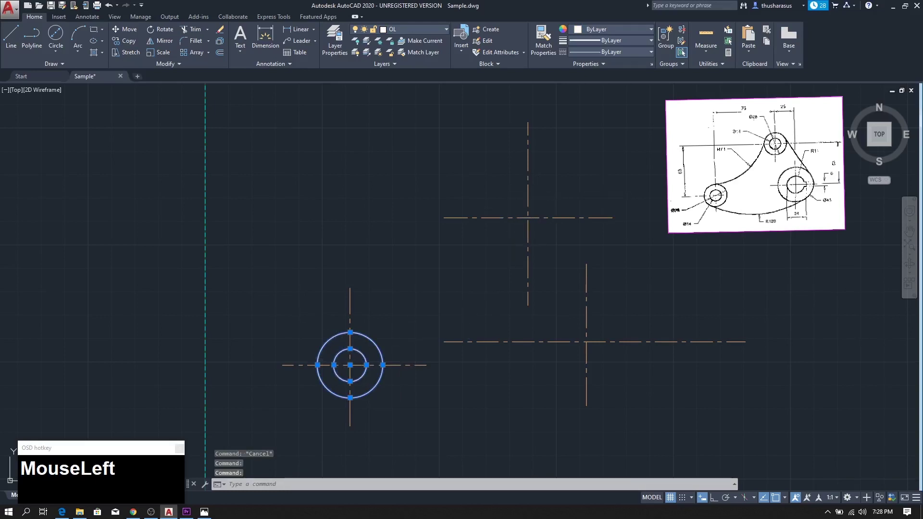
{"action": "scroll", "coordinate": [772, 160], "scroll_direction": "up", "scroll_amount": 4}
{"action": "middle_click_drag", "start_coordinate": [747, 191], "coordinate": [584, 252]}
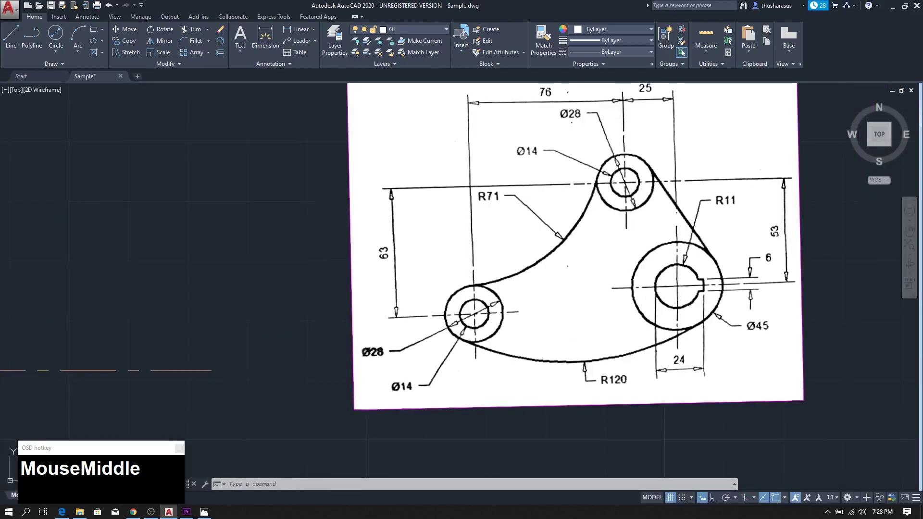
{"action": "scroll", "coordinate": [552, 216], "scroll_direction": "down", "scroll_amount": 6}
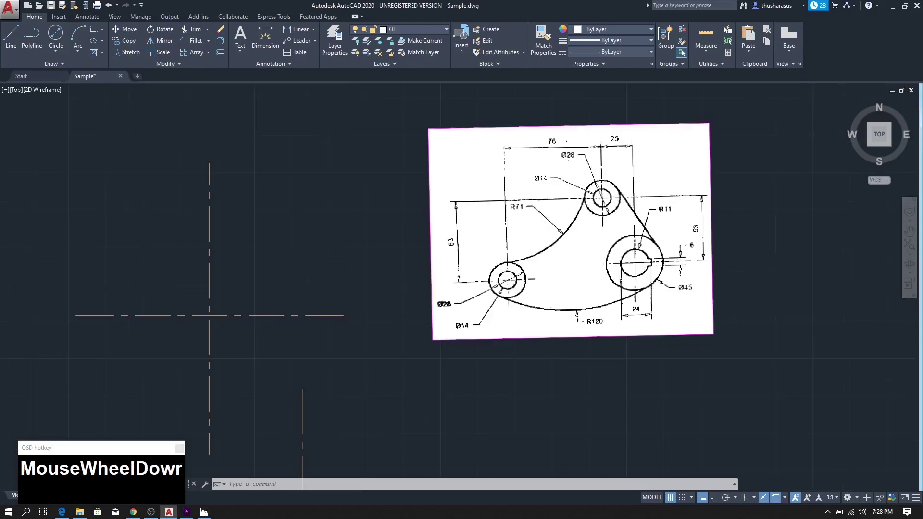
{"action": "middle_click_drag", "start_coordinate": [473, 259], "coordinate": [492, 199]}
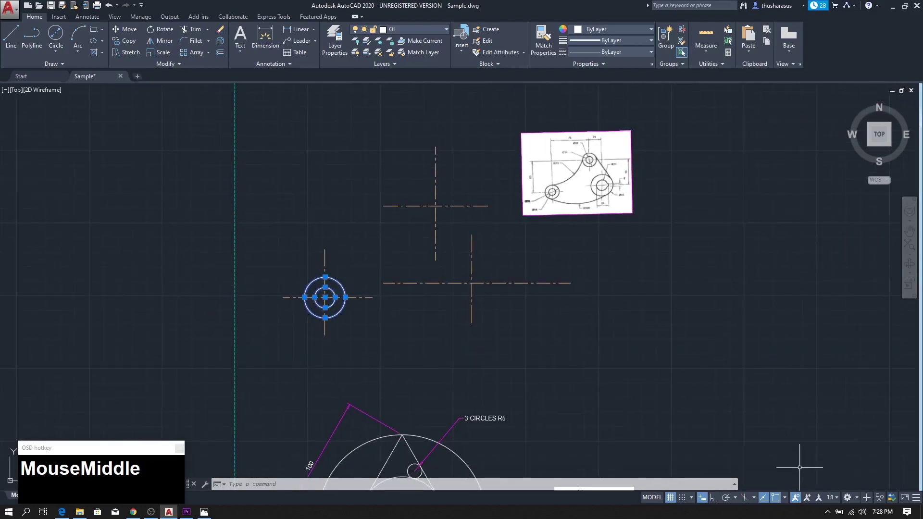
Turn off the Intersection running object snap while the two circles stay selected
{"action": "left_click", "coordinate": [784, 497]}
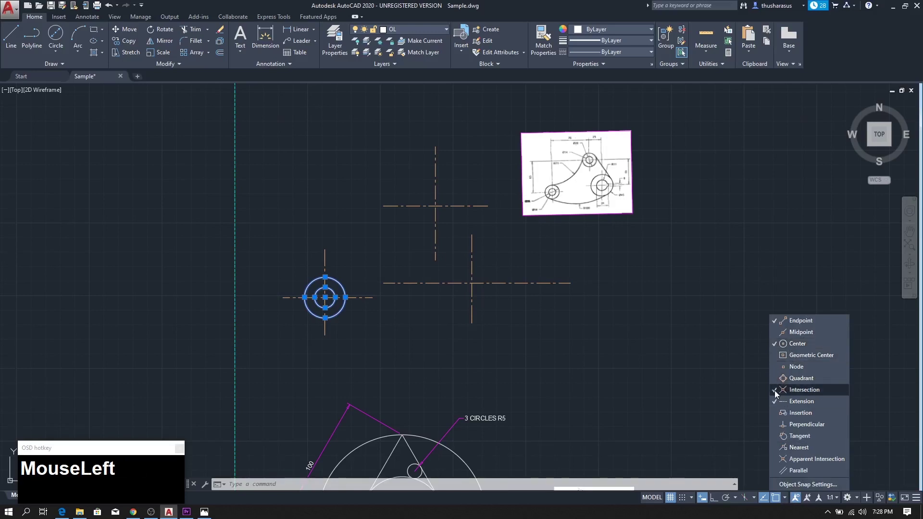
{"action": "left_click", "coordinate": [683, 348]}
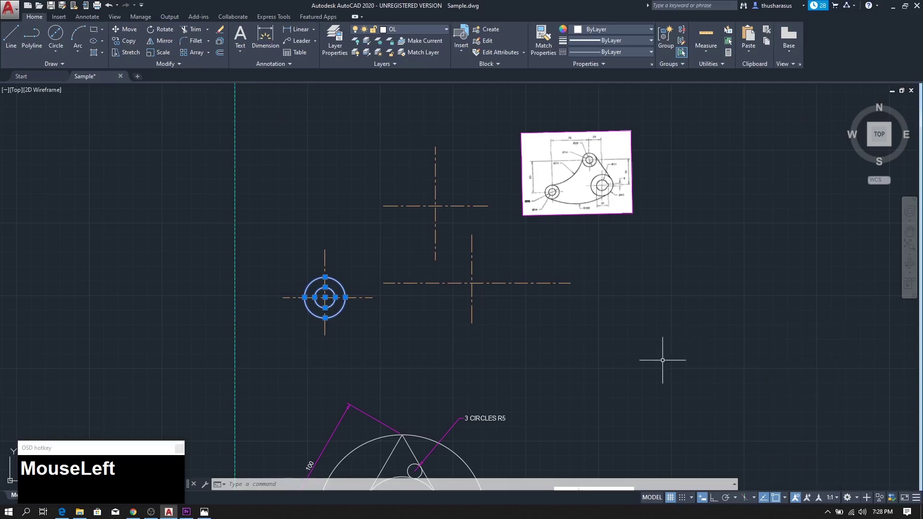
{"action": "scroll", "coordinate": [360, 279], "scroll_direction": "up", "scroll_amount": 4}
{"action": "scroll", "coordinate": [358, 282], "scroll_direction": "down", "scroll_amount": 2}
{"action": "scroll", "coordinate": [358, 283], "scroll_direction": "down", "scroll_amount": 4}
{"action": "mouse_move", "coordinate": [358, 283]}
{"action": "middle_mouse_down"}
{"action": "mouse_move", "coordinate": [348, 286]}
{"action": "mouse_move", "coordinate": [364, 313]}
{"action": "middle_mouse_up"}
{"action": "scroll", "coordinate": [363, 312], "scroll_direction": "up", "scroll_amount": 4}
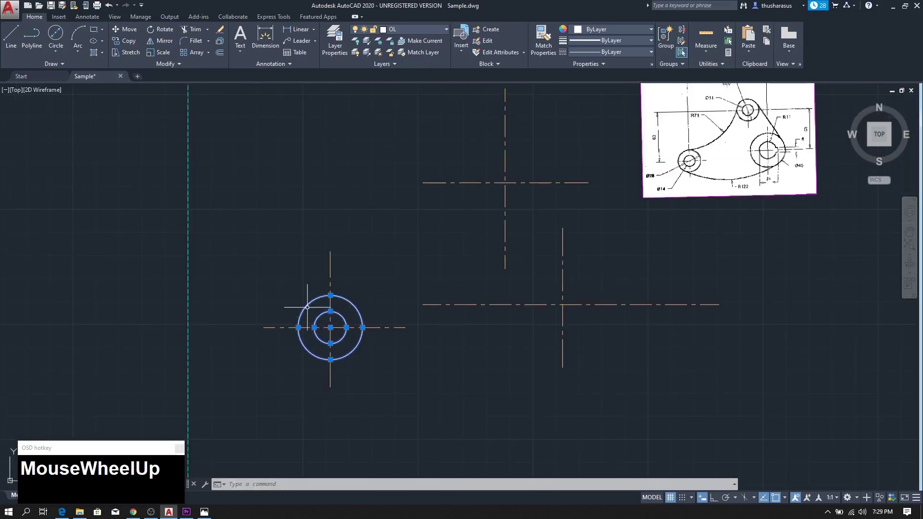
{"action": "middle_click_drag", "start_coordinate": [424, 287], "coordinate": [428, 305]}
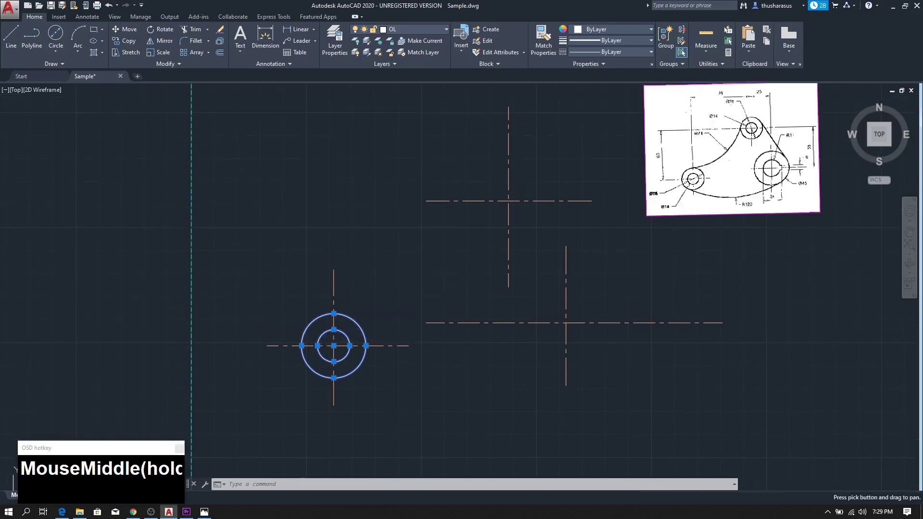
Start copying the two selected circles, using their shared centre as the base point
{"action": "left_click", "coordinate": [126, 41]}
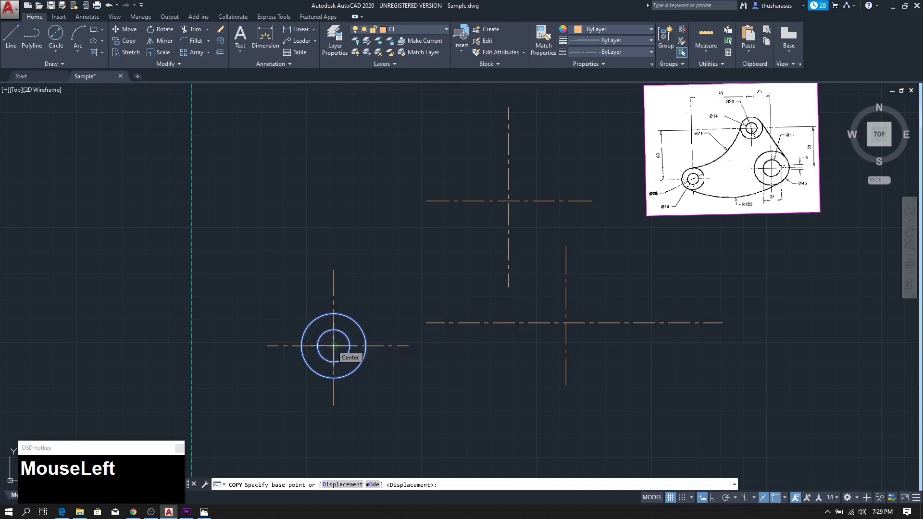
{"action": "left_click", "coordinate": [333, 345]}
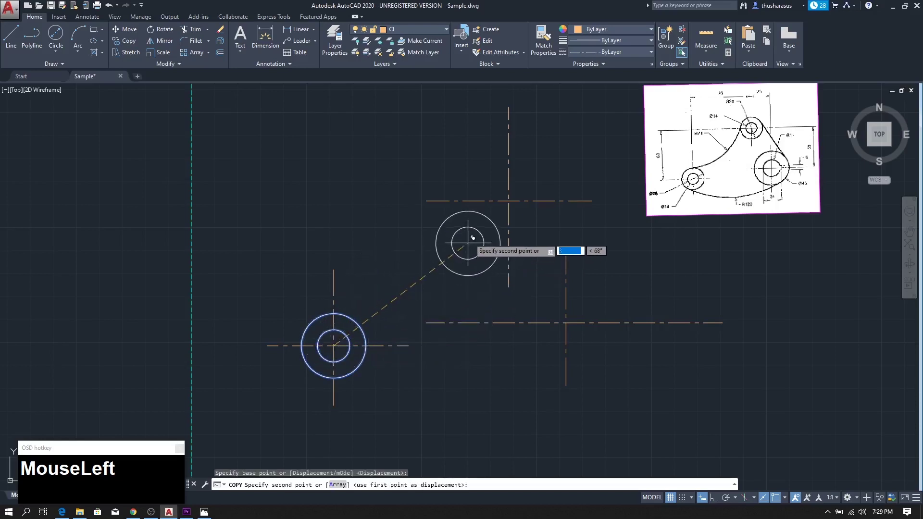
{"action": "scroll", "coordinate": [502, 198], "scroll_direction": "up", "scroll_amount": 2}
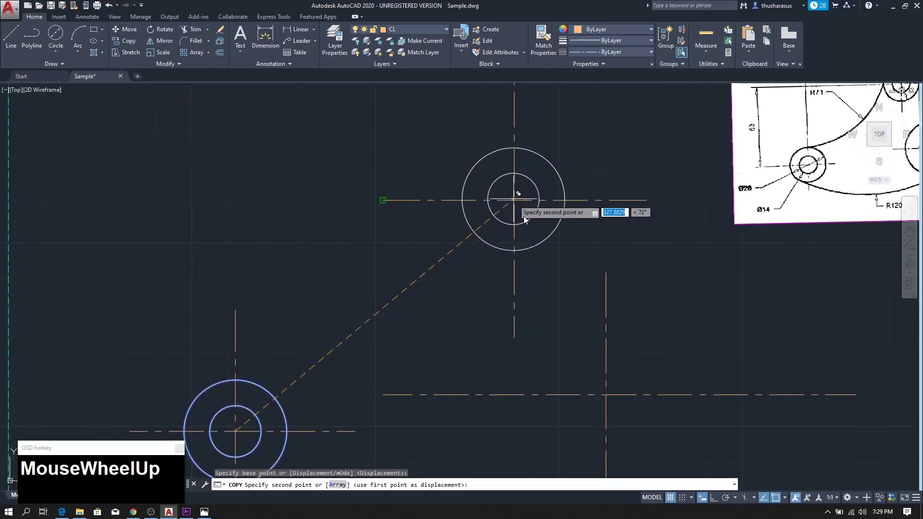
Turn on the Intersection object snap and place the circles' copy on the intersection of the upper hole's centre lines
{"action": "left_click", "coordinate": [784, 498]}
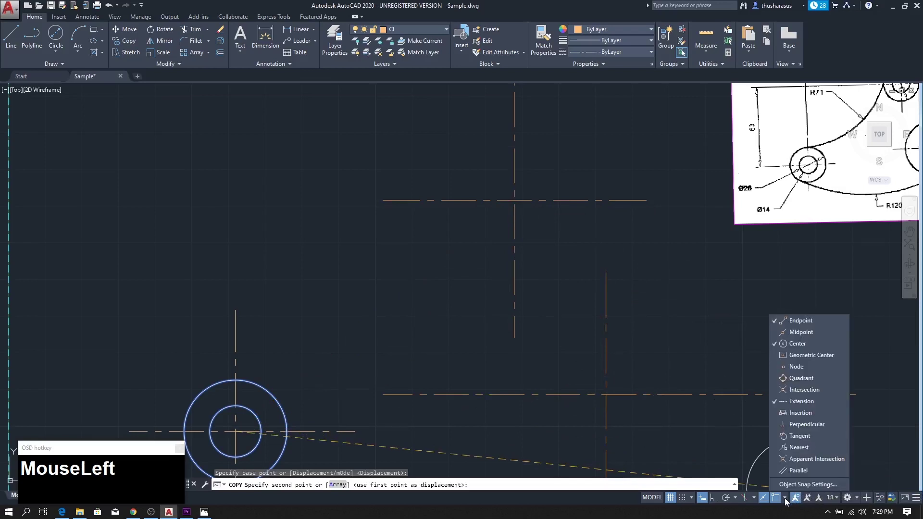
{"action": "left_click", "coordinate": [785, 390]}
{"action": "left_click", "coordinate": [492, 212]}
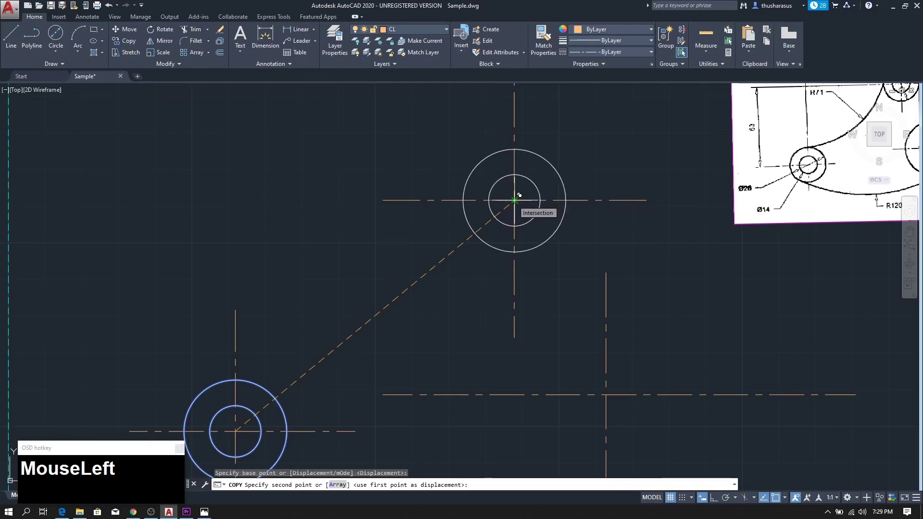
{"action": "left_click", "coordinate": [519, 195]}
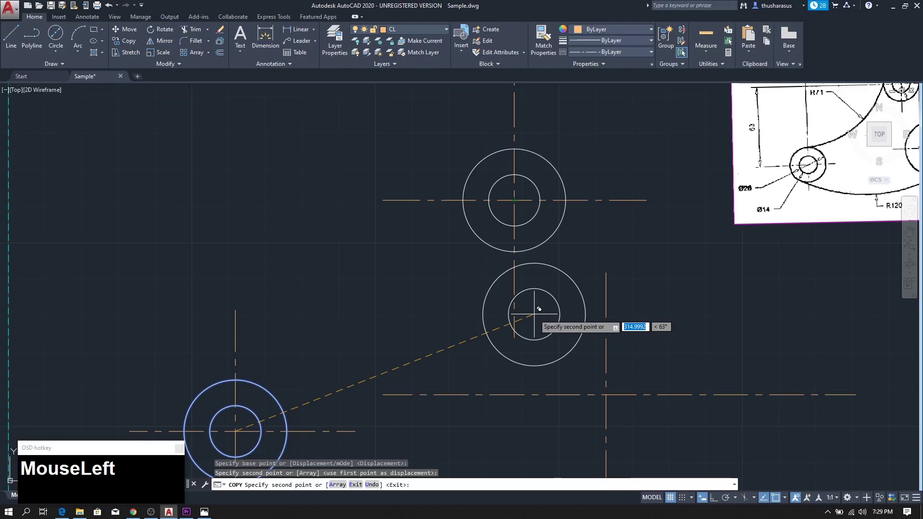
{"action": "key", "text": "Escape"}
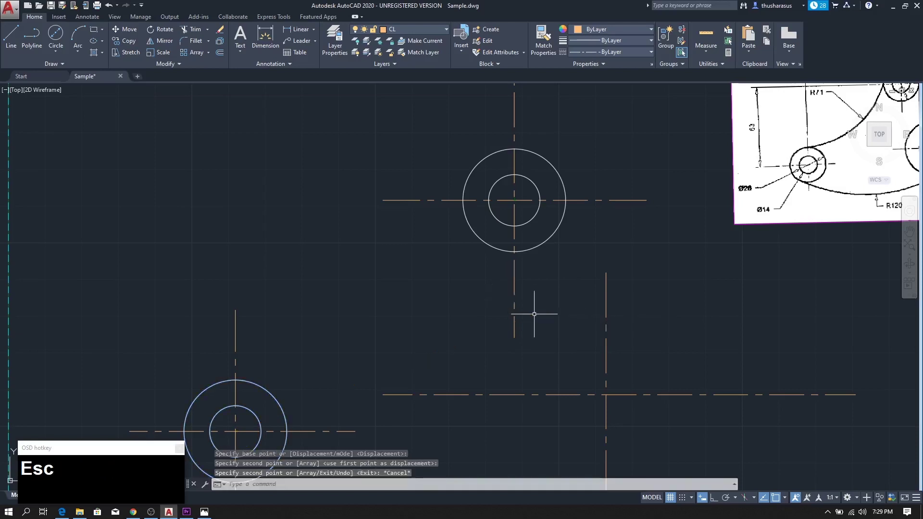
Examine the dimensions of the large keyed hole on the reference image
{"action": "middle_click_drag", "start_coordinate": [432, 276], "coordinate": [398, 146]}
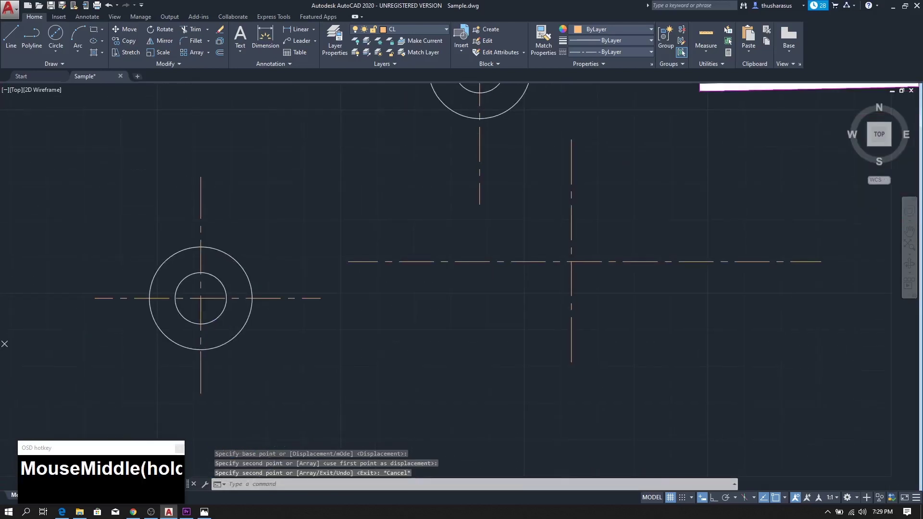
{"action": "scroll", "coordinate": [396, 163], "scroll_direction": "down", "scroll_amount": 2}
{"action": "middle_click_drag", "start_coordinate": [457, 181], "coordinate": [316, 254]}
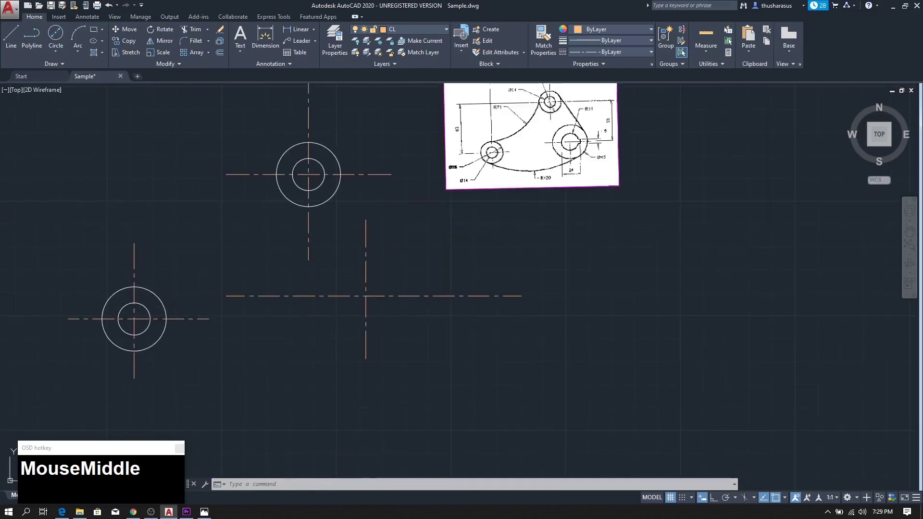
{"action": "scroll", "coordinate": [567, 125], "scroll_direction": "up", "scroll_amount": 2}
{"action": "scroll", "coordinate": [569, 125], "scroll_direction": "up", "scroll_amount": 2}
{"action": "middle_click_drag", "start_coordinate": [568, 125], "coordinate": [510, 142]}
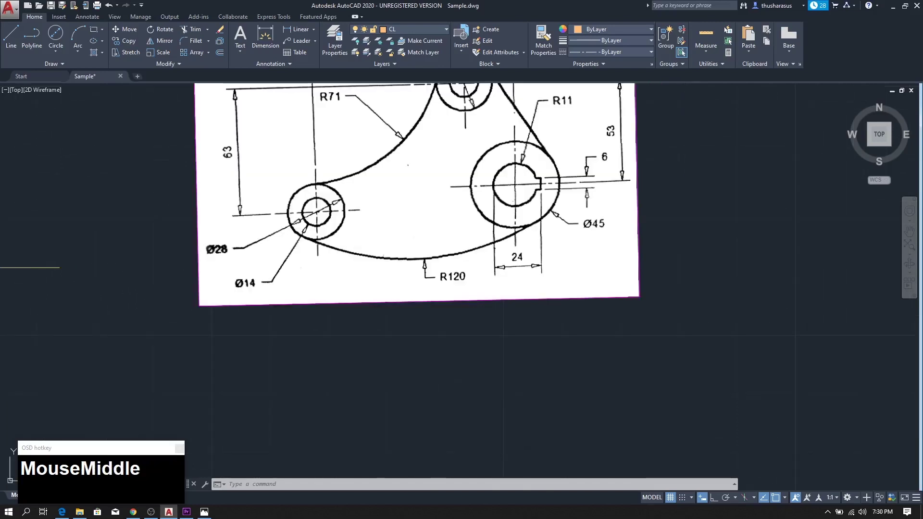
{"action": "scroll", "coordinate": [274, 313], "scroll_direction": "down", "scroll_amount": 3}
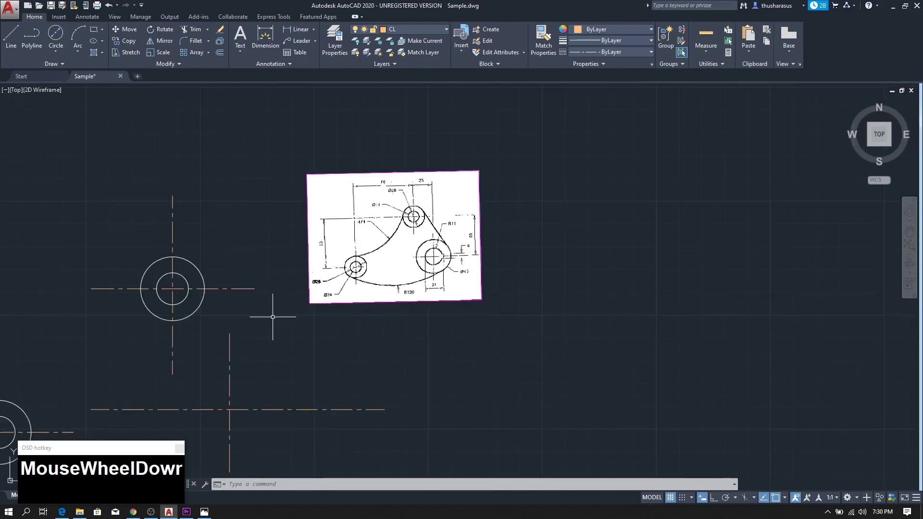
{"action": "scroll", "coordinate": [276, 302], "scroll_direction": "up", "scroll_amount": 1}
{"action": "mouse_move", "coordinate": [276, 303]}
{"action": "middle_mouse_down"}
{"action": "mouse_move", "coordinate": [409, 268]}
{"action": "mouse_move", "coordinate": [414, 239]}
{"action": "middle_mouse_up"}
{"action": "scroll", "coordinate": [418, 264], "scroll_direction": "down", "scroll_amount": 2}
Draw a circle of diameter 45 centred on the intersection of the lower-right hole's centre lines
{"action": "left_click", "coordinate": [55, 51]}
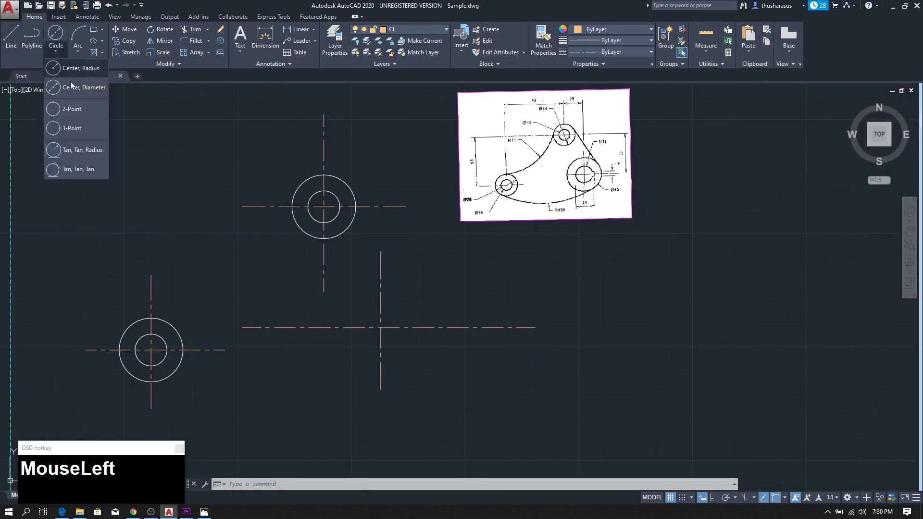
{"action": "left_click", "coordinate": [77, 88]}
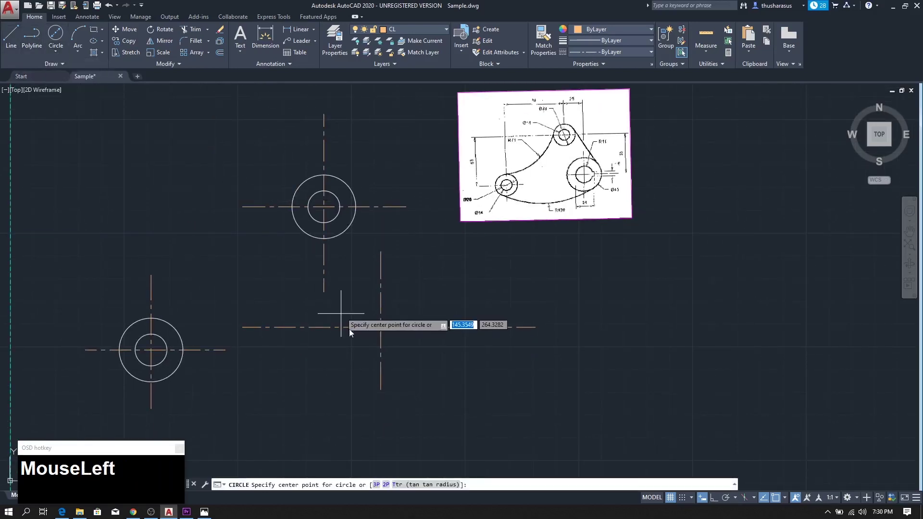
{"action": "scroll", "coordinate": [380, 325], "scroll_direction": "up", "scroll_amount": 4}
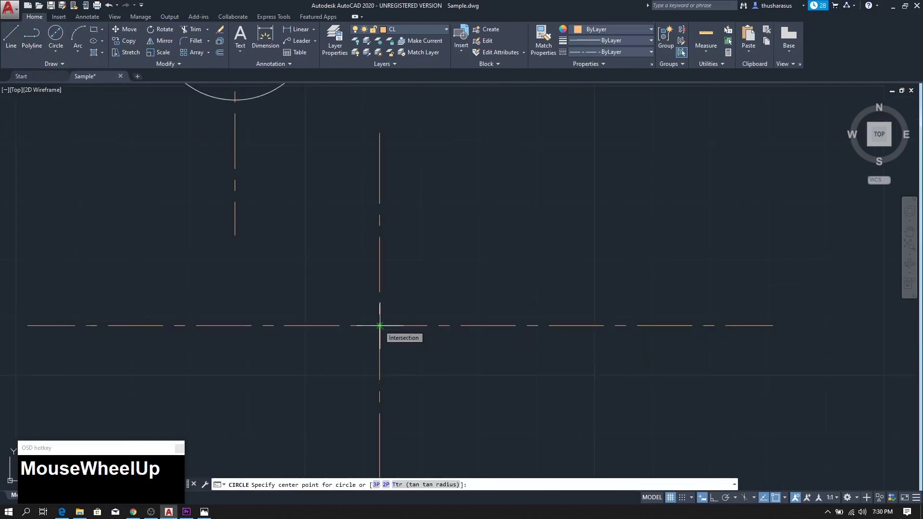
{"action": "left_click", "coordinate": [380, 326]}
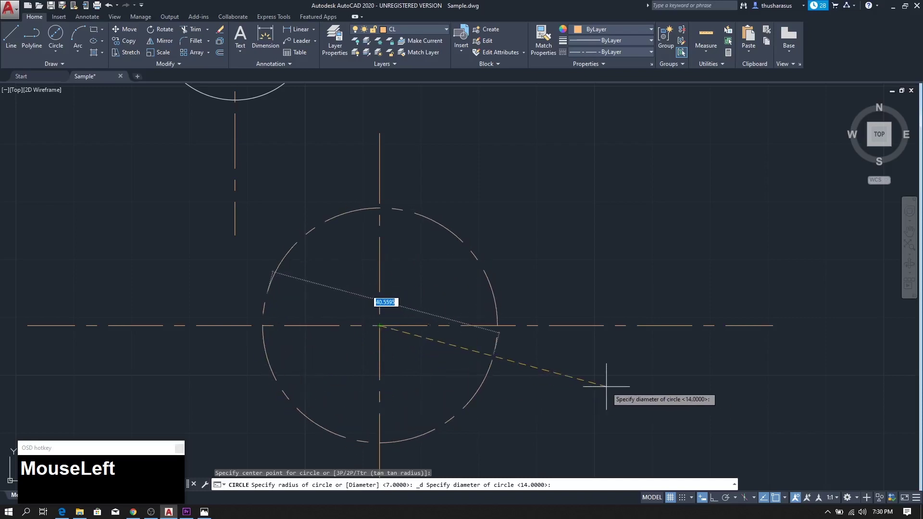
{"action": "type", "text": "45"}
{"action": "key", "text": "Return"}
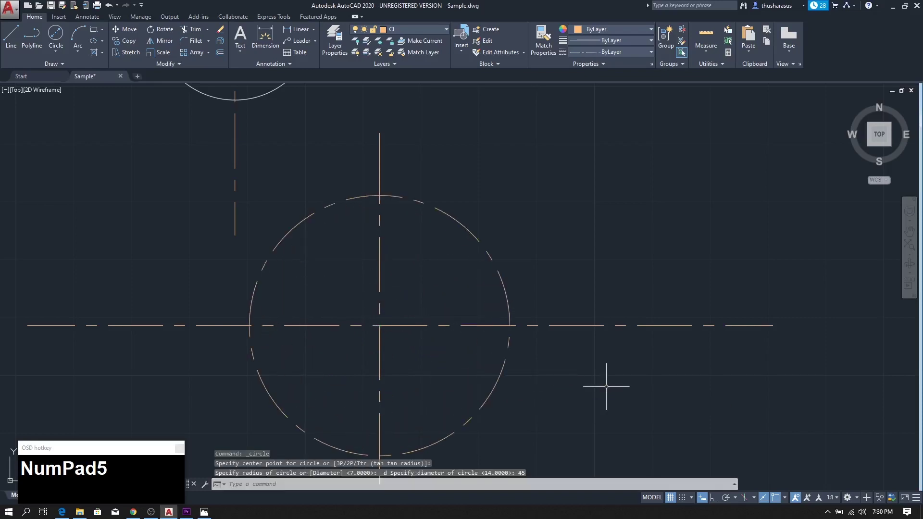
Check the keyed hole's inner radius on the reference image and draw a concentric circle of radius 11 inside the 45-diameter circle
{"action": "scroll", "coordinate": [606, 386], "scroll_direction": "down", "scroll_amount": 4}
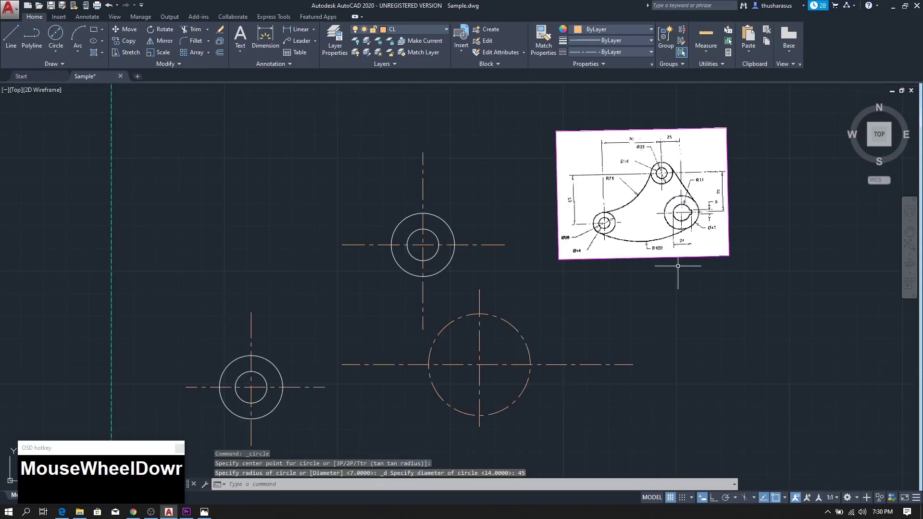
{"action": "scroll", "coordinate": [691, 212], "scroll_direction": "up", "scroll_amount": 4}
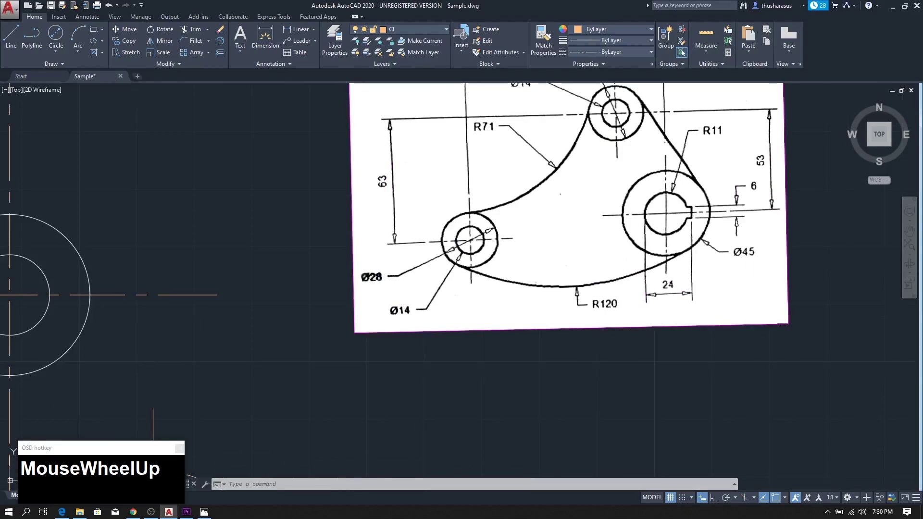
{"action": "middle_click_drag", "start_coordinate": [718, 156], "coordinate": [704, 175]}
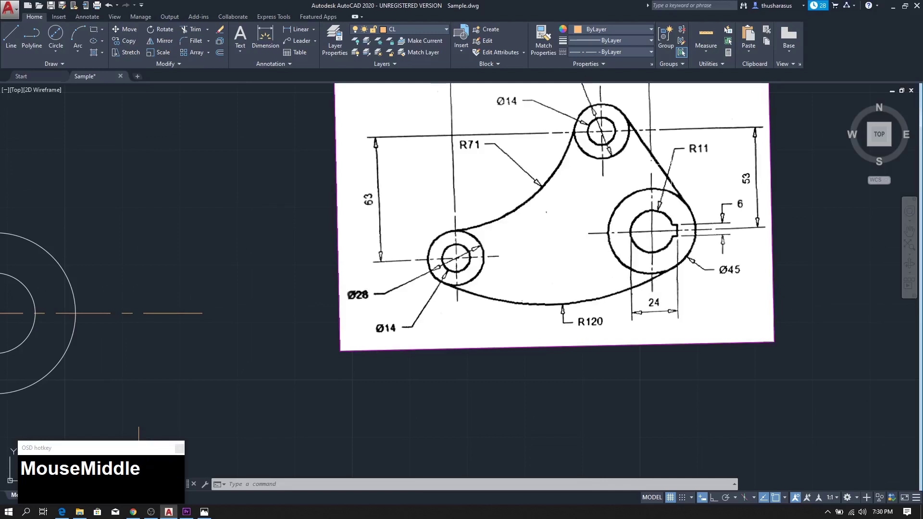
{"action": "scroll", "coordinate": [241, 249], "scroll_direction": "down", "scroll_amount": 6}
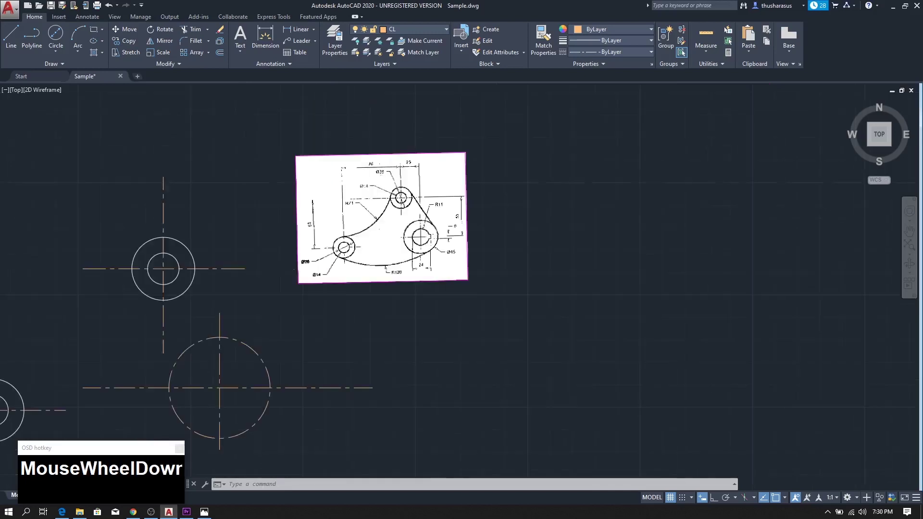
{"action": "middle_click_drag", "start_coordinate": [254, 250], "coordinate": [365, 231]}
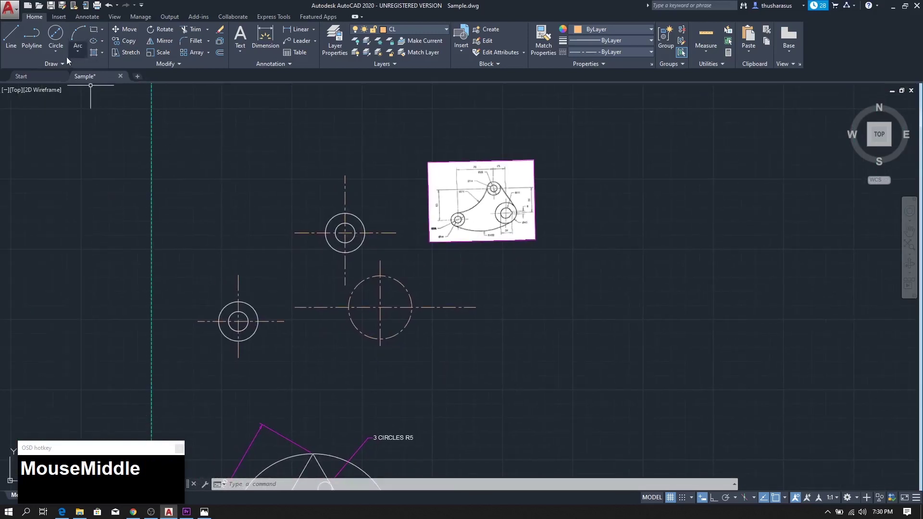
{"action": "left_click", "coordinate": [56, 51]}
{"action": "left_click", "coordinate": [76, 70]}
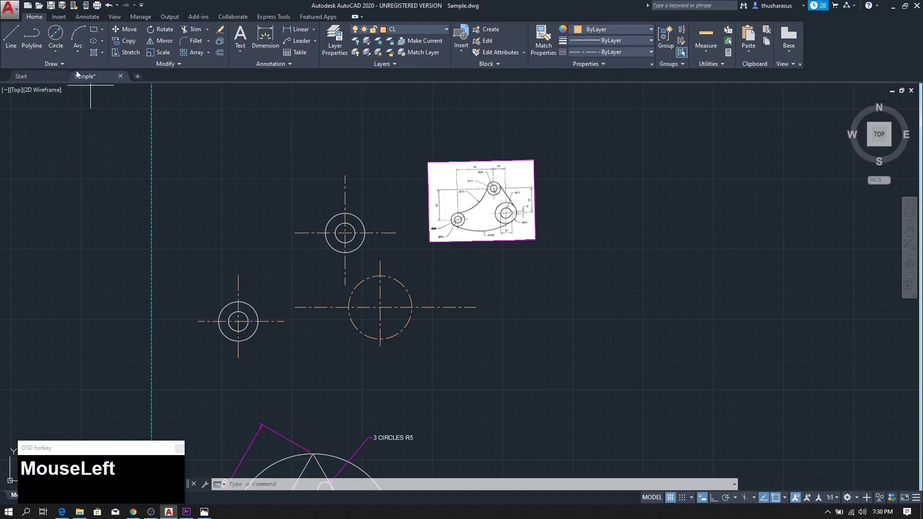
{"action": "scroll", "coordinate": [382, 317], "scroll_direction": "up", "scroll_amount": 2}
{"action": "scroll", "coordinate": [378, 319], "scroll_direction": "up", "scroll_amount": 4}
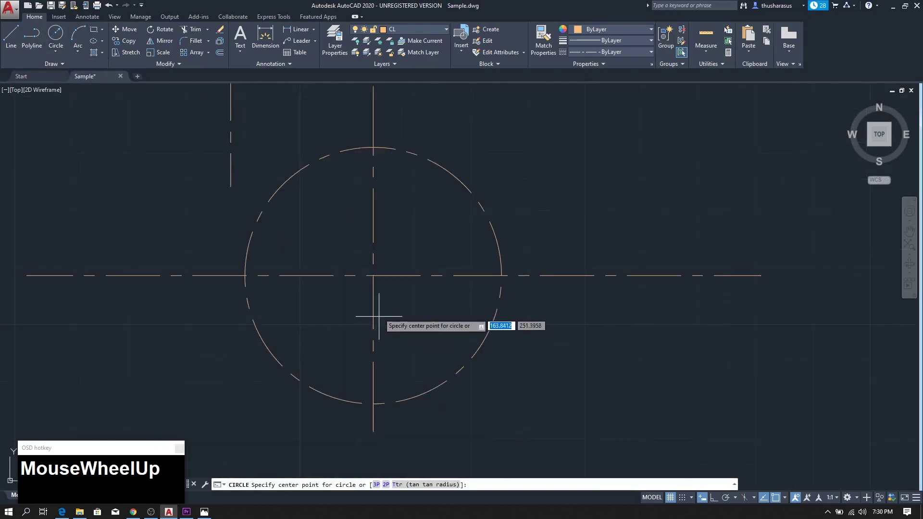
{"action": "left_click", "coordinate": [373, 275]}
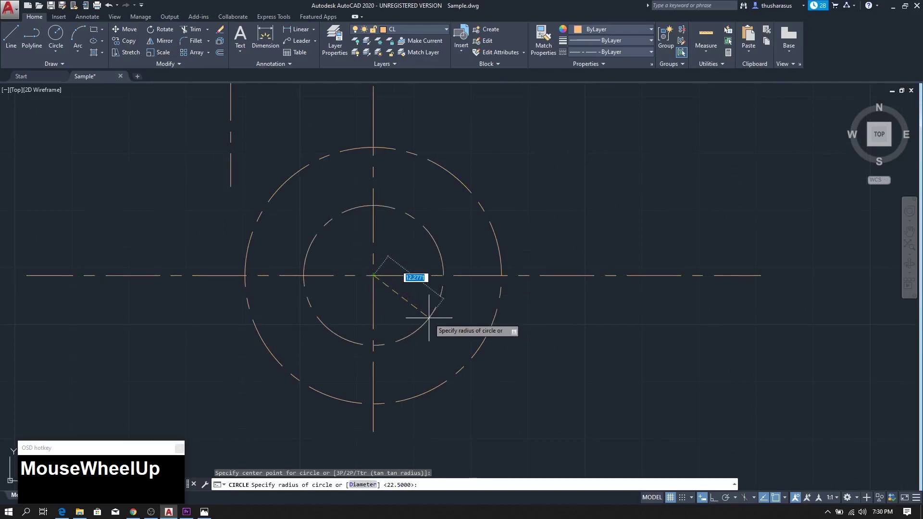
{"action": "type", "text": "11"}
{"action": "key", "text": "Return"}
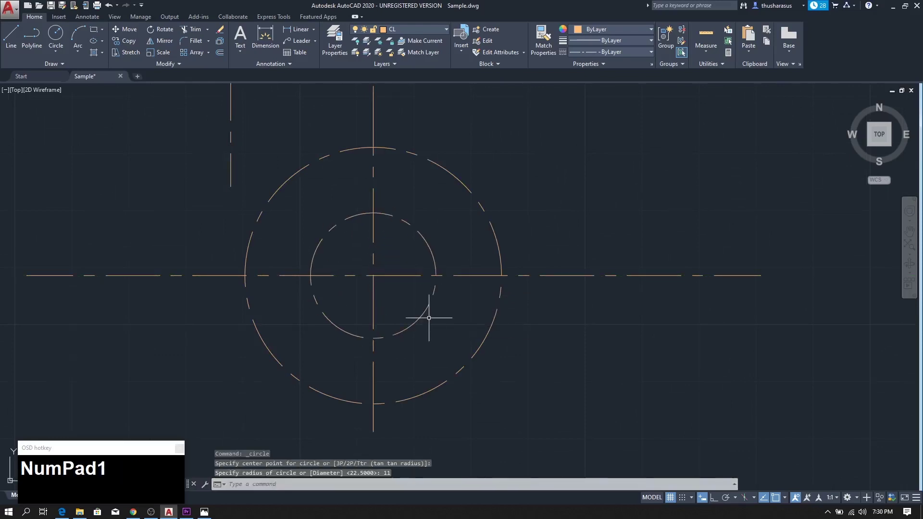
Move both circles of the lower-right hole to the OL layer and clear the selection
{"action": "scroll", "coordinate": [431, 319], "scroll_direction": "down", "scroll_amount": 4}
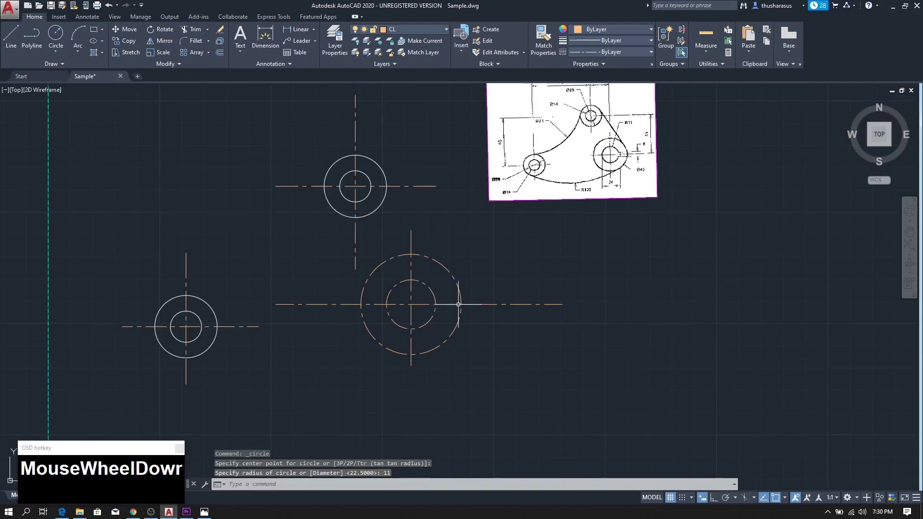
{"action": "left_click", "coordinate": [442, 265]}
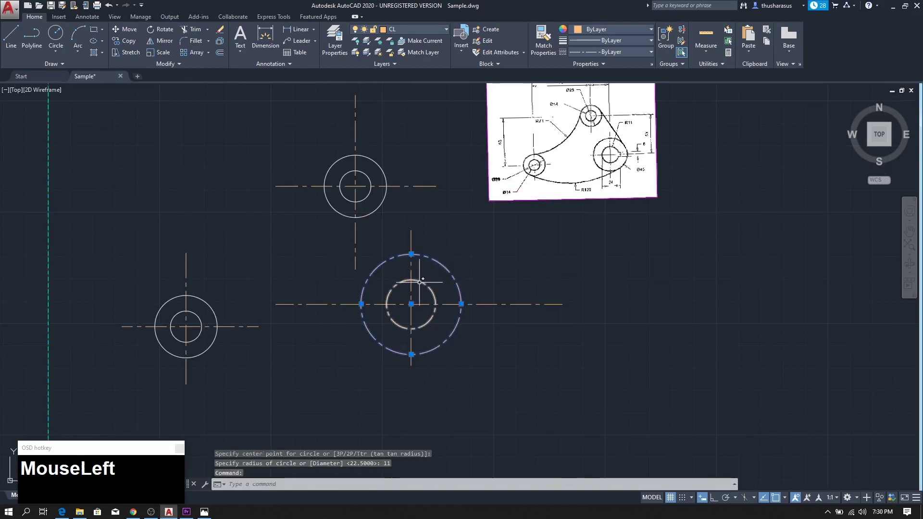
{"action": "left_click", "coordinate": [419, 281]}
{"action": "left_click_drag", "start_coordinate": [421, 32], "coordinate": [395, 98]}
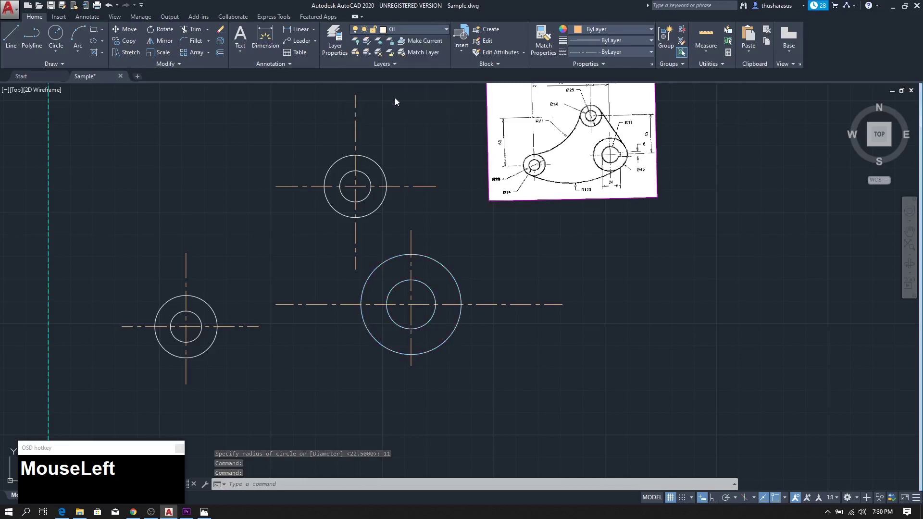
{"action": "left_click", "coordinate": [517, 278]}
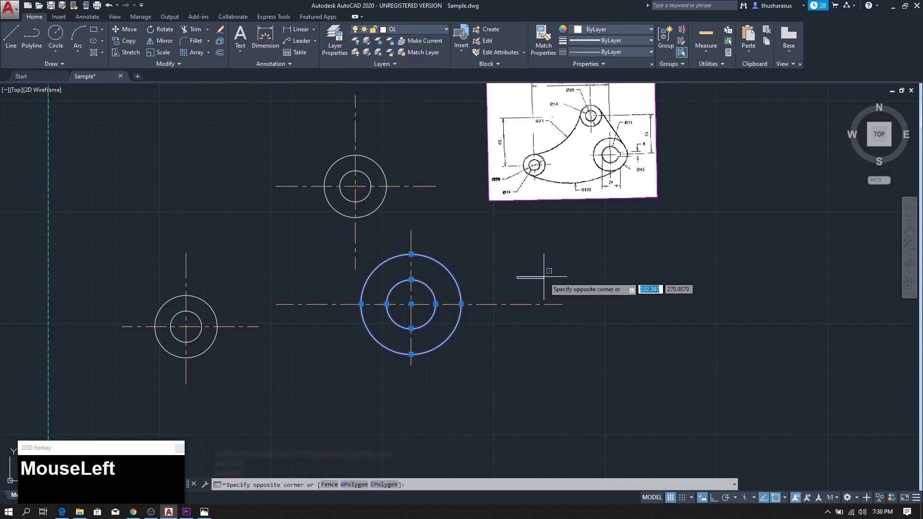
{"action": "key", "text": "Escape"}
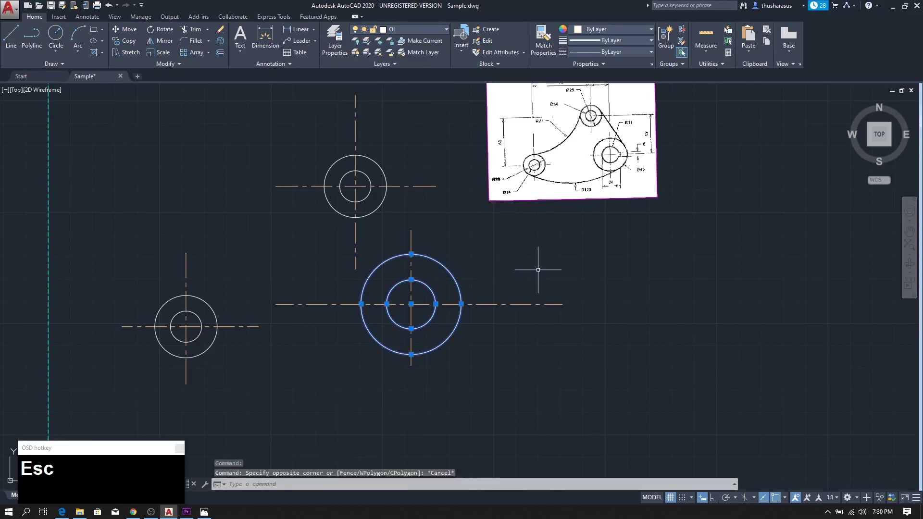
{"action": "key", "text": "Escape"}
Compare the drawn circles with the reference image and examine the radius of the bracket's bottom arc
{"action": "middle_click_drag", "start_coordinate": [538, 267], "coordinate": [671, 249]}
{"action": "scroll", "coordinate": [663, 270], "scroll_direction": "down", "scroll_amount": 2}
{"action": "mouse_move", "coordinate": [655, 288]}
{"action": "middle_mouse_down"}
{"action": "mouse_move", "coordinate": [636, 258]}
{"action": "mouse_move", "coordinate": [624, 267]}
{"action": "middle_mouse_up"}
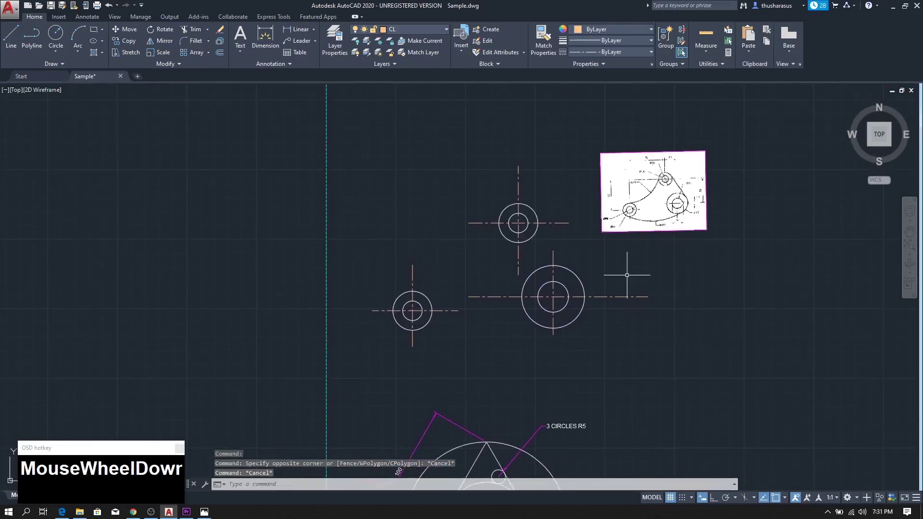
{"action": "scroll", "coordinate": [607, 267], "scroll_direction": "up", "scroll_amount": 4}
{"action": "mouse_move", "coordinate": [552, 268]}
{"action": "middle_mouse_down"}
{"action": "mouse_move", "coordinate": [632, 267]}
{"action": "mouse_move", "coordinate": [622, 263]}
{"action": "middle_mouse_up"}
{"action": "scroll", "coordinate": [625, 262], "scroll_direction": "down", "scroll_amount": 3}
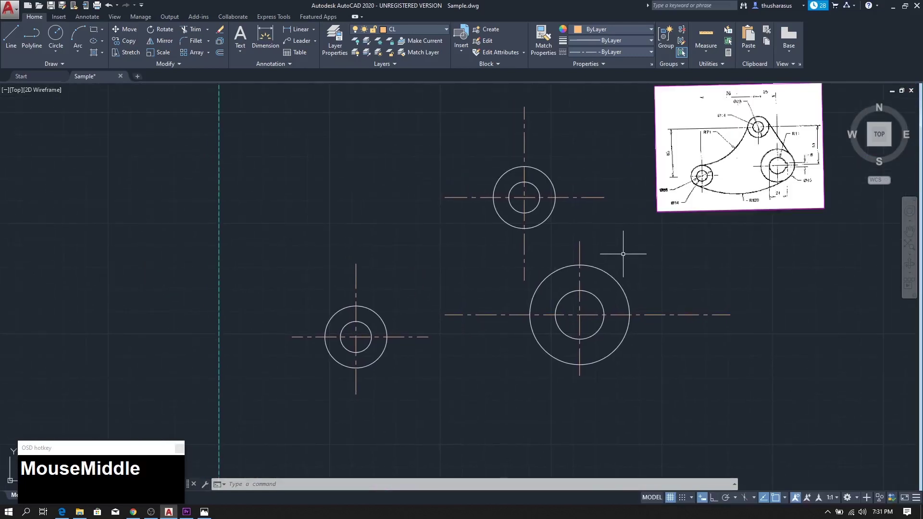
{"action": "scroll", "coordinate": [746, 243], "scroll_direction": "up", "scroll_amount": 2}
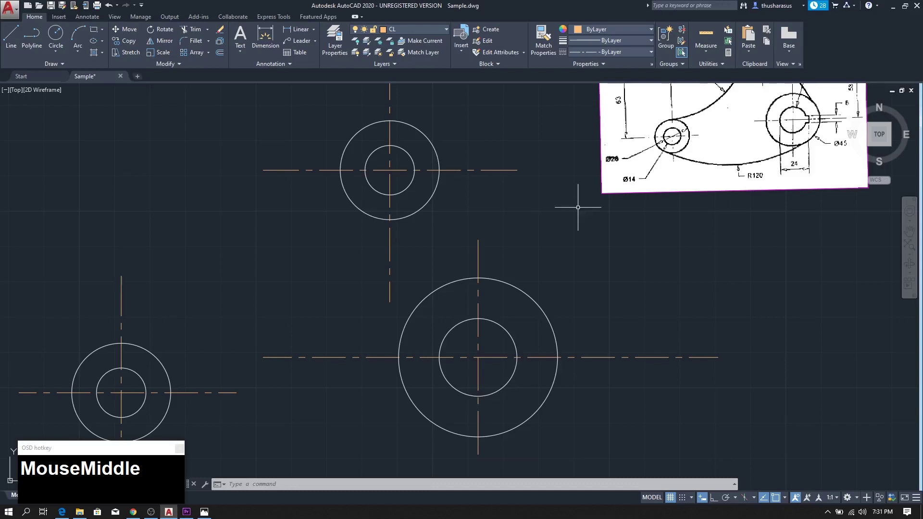
{"action": "mouse_move", "coordinate": [544, 229]}
{"action": "middle_mouse_down"}
{"action": "mouse_move", "coordinate": [647, 206]}
{"action": "mouse_move", "coordinate": [615, 211]}
{"action": "middle_mouse_up"}
{"action": "scroll", "coordinate": [748, 168], "scroll_direction": "up", "scroll_amount": 4}
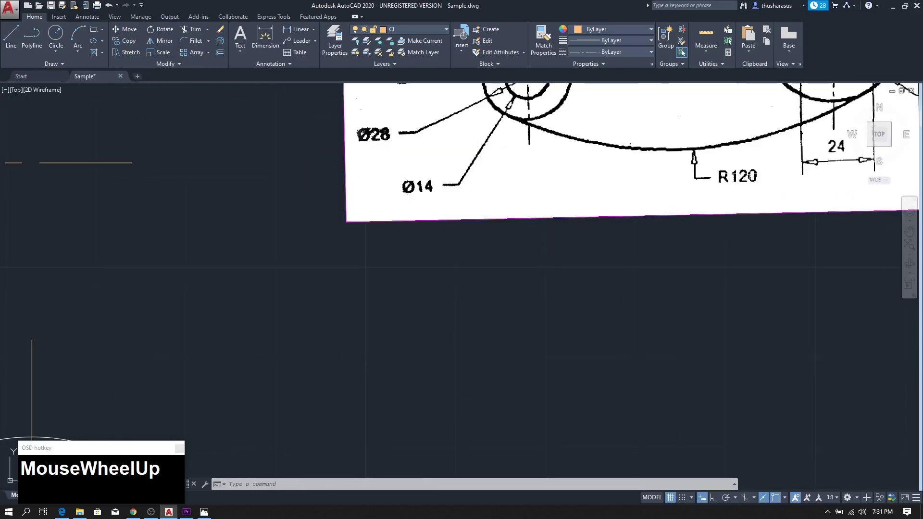
{"action": "scroll", "coordinate": [740, 178], "scroll_direction": "down", "scroll_amount": 4}
{"action": "scroll", "coordinate": [506, 196], "scroll_direction": "down", "scroll_amount": 2}
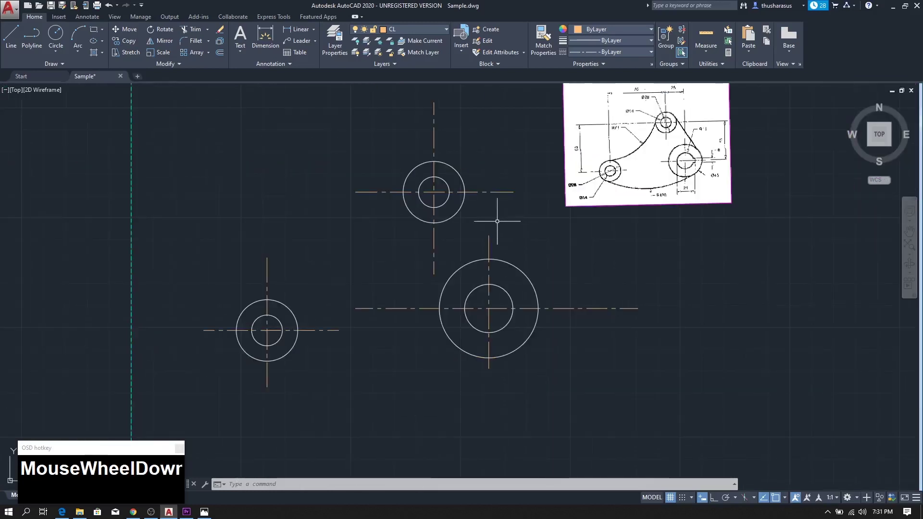
{"action": "middle_click_drag", "start_coordinate": [506, 196], "coordinate": [587, 206]}
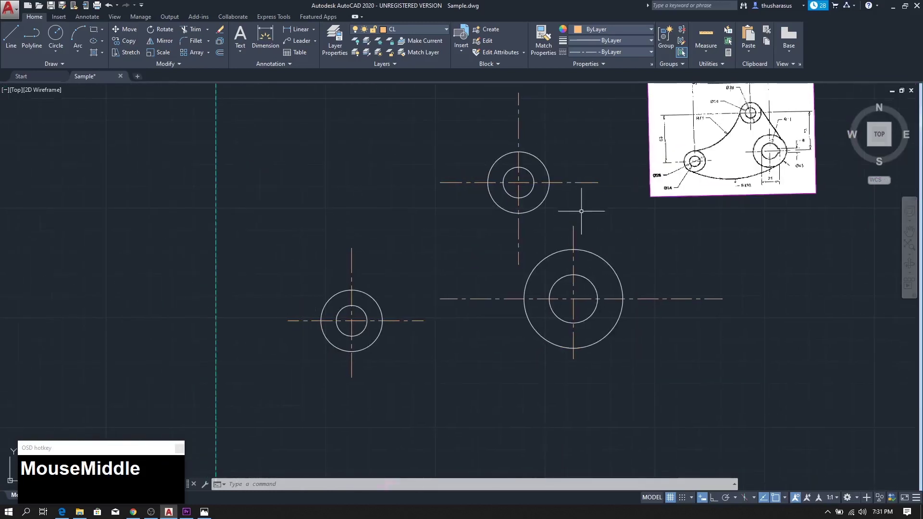
Draw a Tan, Tan, Radius circle of radius 120 touching the undersides of the left hole's and lower-right hole's outer circles
{"action": "left_click", "coordinate": [56, 53]}
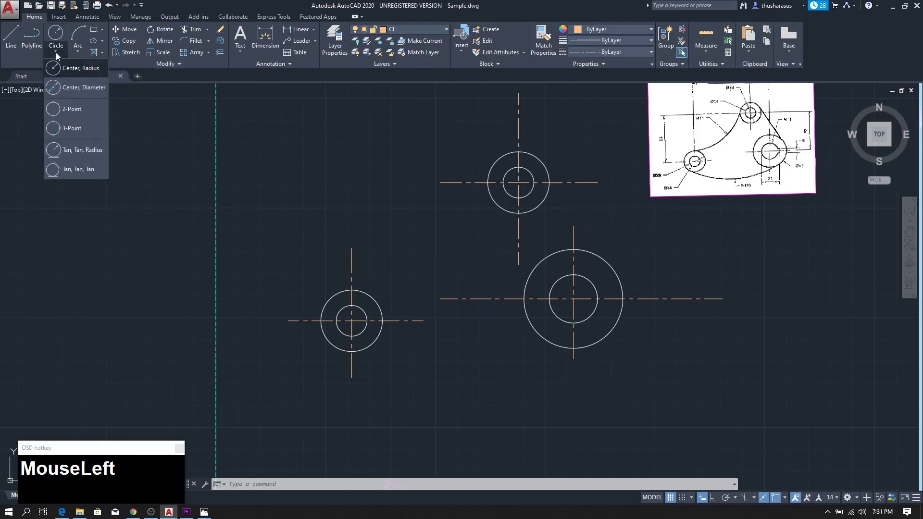
{"action": "left_click", "coordinate": [74, 151]}
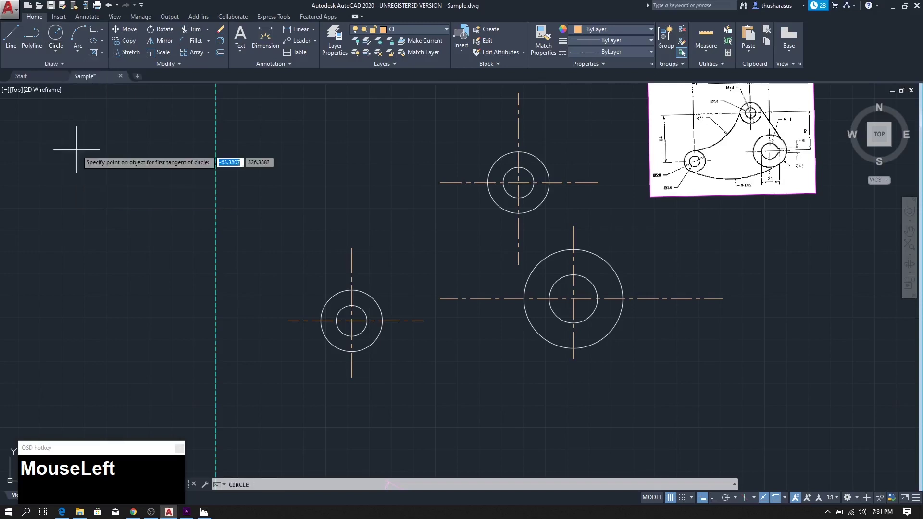
{"action": "left_click", "coordinate": [328, 343]}
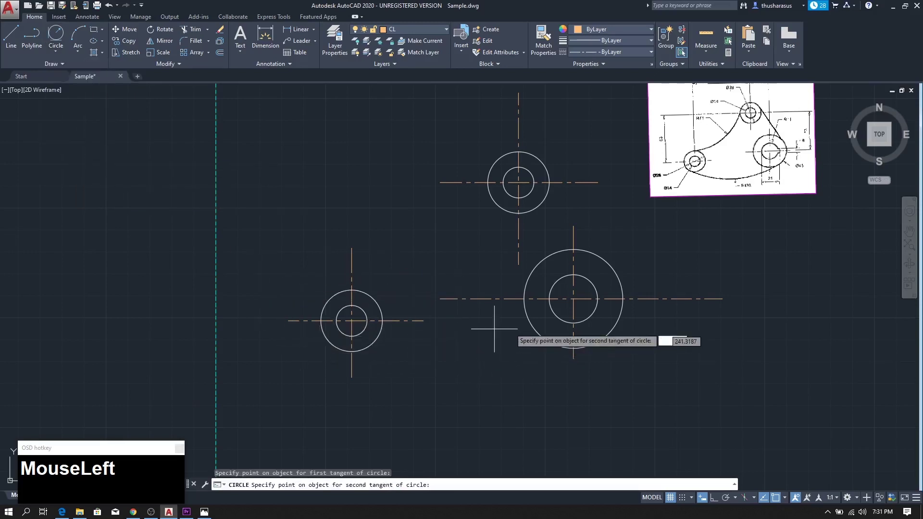
{"action": "left_click", "coordinate": [611, 331]}
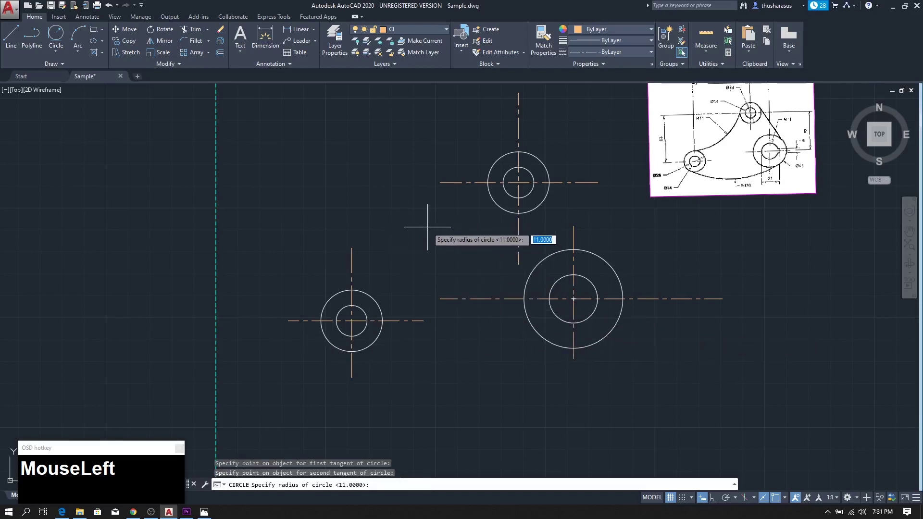
{"action": "type", "text": "12"}
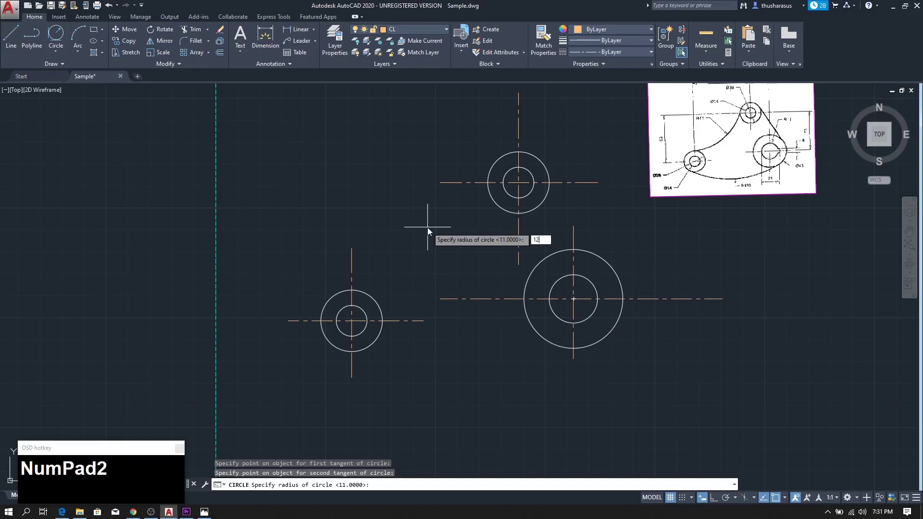
{"action": "type", "text": "0"}
{"action": "key", "text": "Return"}
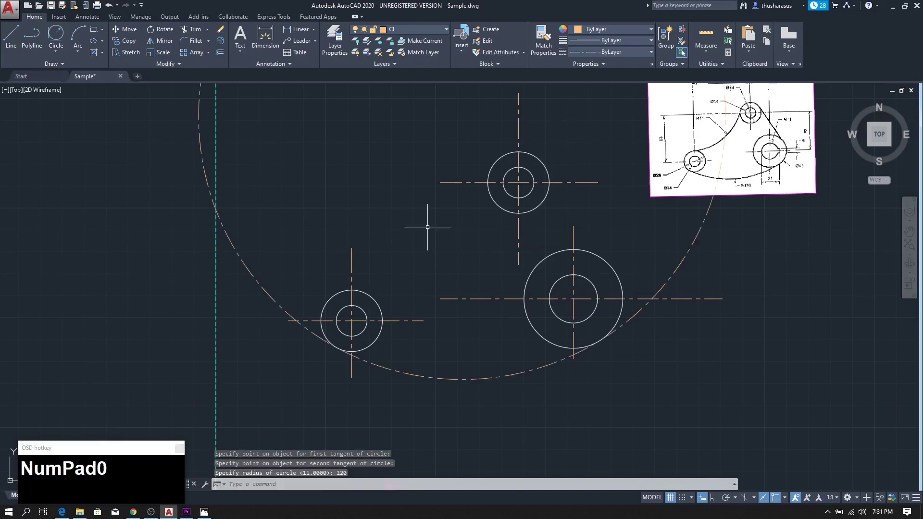
Move the bracket reference image to the right, clear of the radius 120 circle
{"action": "scroll", "coordinate": [391, 234], "scroll_direction": "down", "scroll_amount": 2}
{"action": "middle_click_drag", "start_coordinate": [423, 257], "coordinate": [408, 278]}
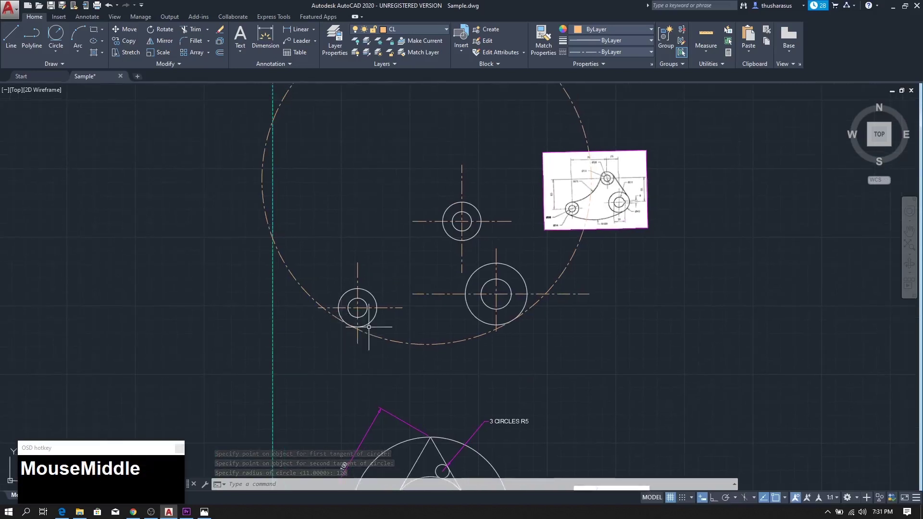
{"action": "left_click", "coordinate": [625, 159]}
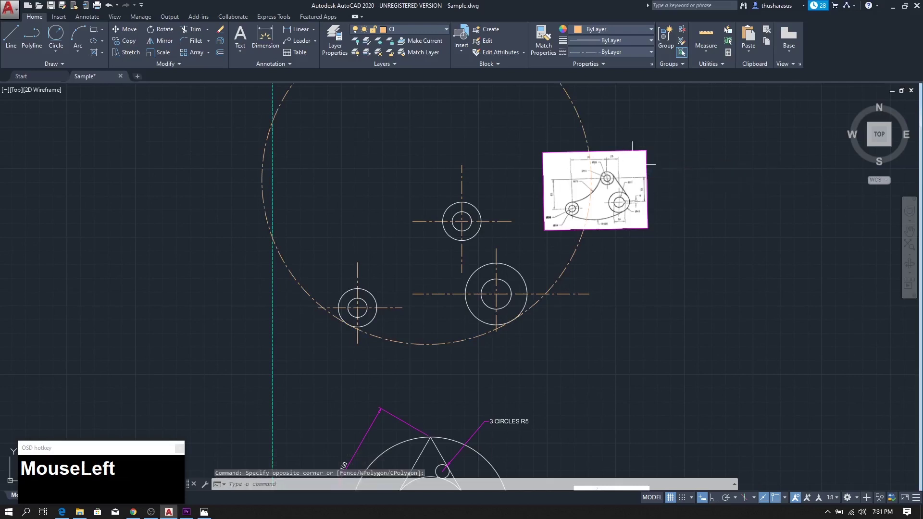
{"action": "left_click", "coordinate": [618, 145]}
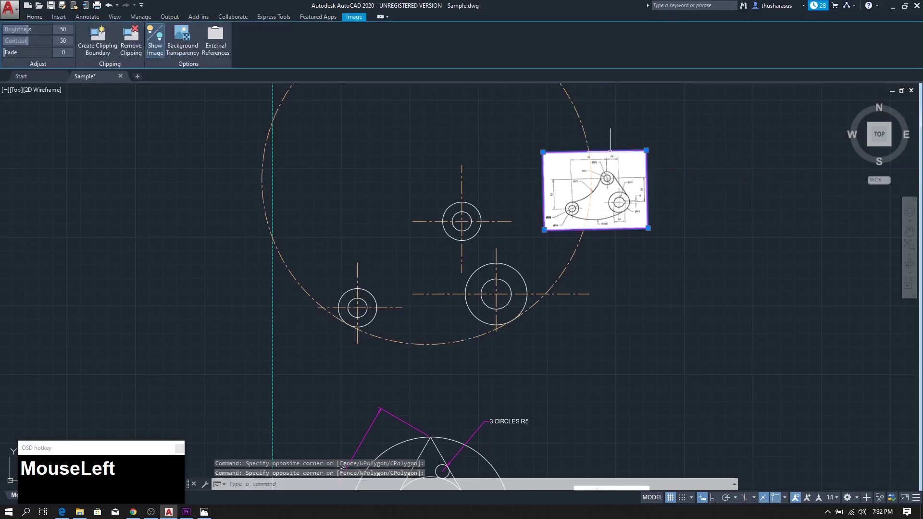
{"action": "left_click_drag", "start_coordinate": [653, 145], "coordinate": [686, 104]}
{"action": "scroll", "coordinate": [628, 246], "scroll_direction": "down", "scroll_amount": 3}
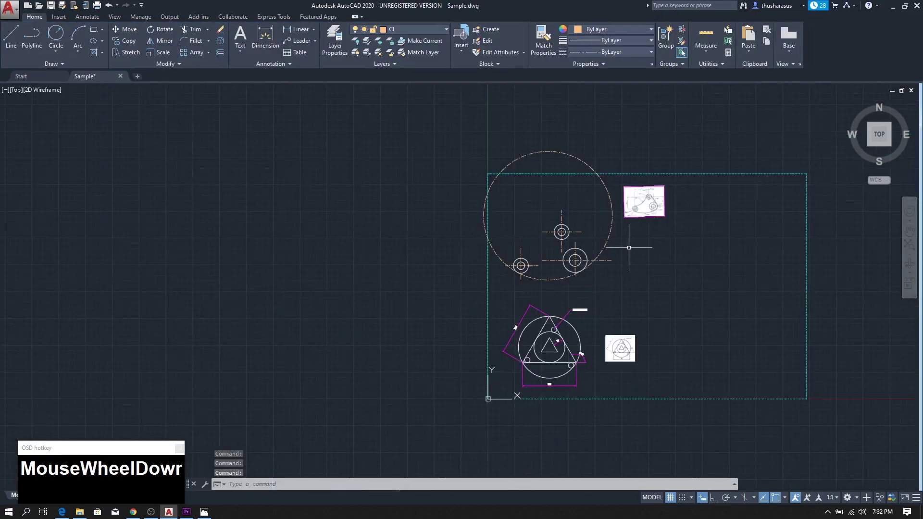
Examine the reference image for the radius of the concave arc joining the left and top holes
{"action": "scroll", "coordinate": [629, 248], "scroll_direction": "up", "scroll_amount": 2}
{"action": "middle_click_drag", "start_coordinate": [624, 238], "coordinate": [641, 261]}
{"action": "scroll", "coordinate": [627, 278], "scroll_direction": "up", "scroll_amount": 4}
{"action": "scroll", "coordinate": [627, 278], "scroll_direction": "up", "scroll_amount": 2}
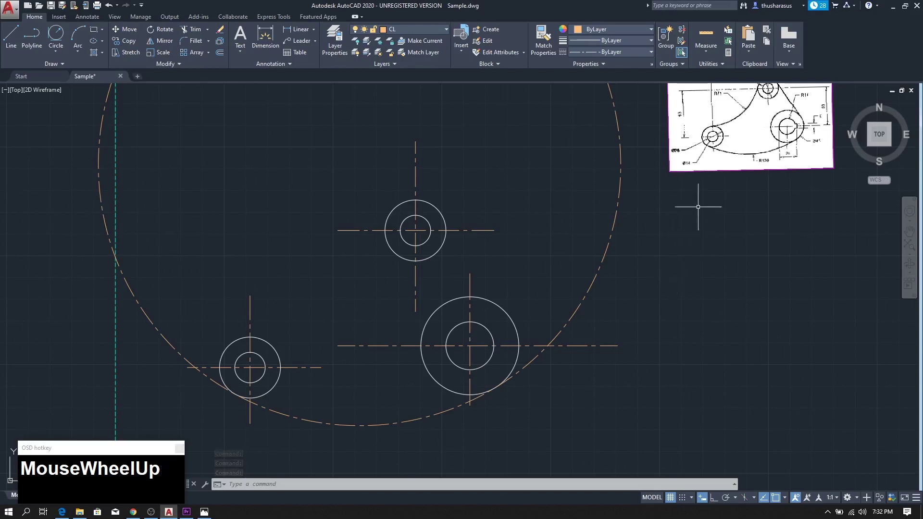
{"action": "middle_click_drag", "start_coordinate": [697, 144], "coordinate": [629, 234]}
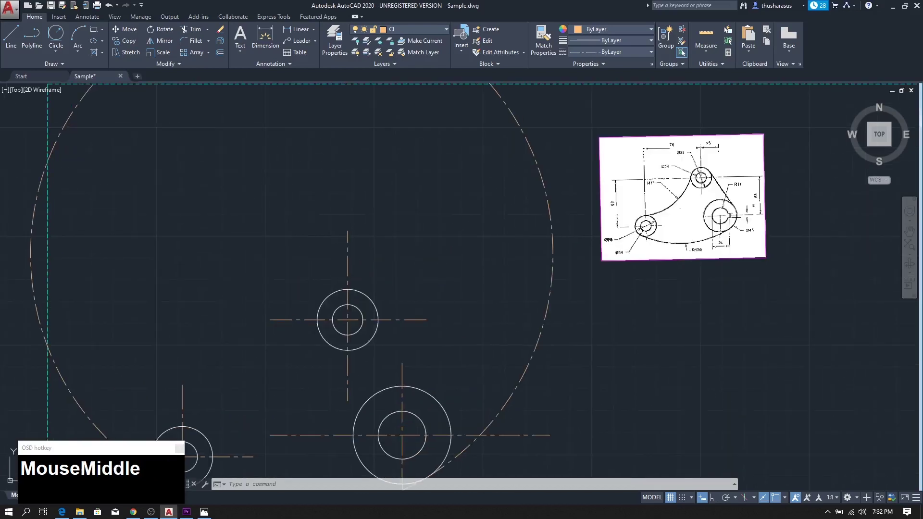
{"action": "scroll", "coordinate": [677, 199], "scroll_direction": "up", "scroll_amount": 2}
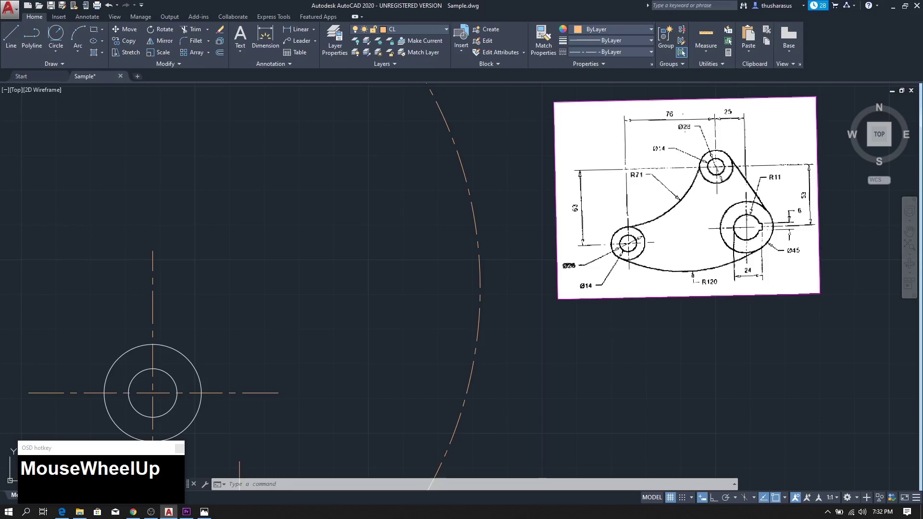
{"action": "scroll", "coordinate": [644, 192], "scroll_direction": "down", "scroll_amount": 2}
{"action": "mouse_move", "coordinate": [632, 290]}
{"action": "middle_mouse_down"}
{"action": "mouse_move", "coordinate": [715, 301]}
{"action": "mouse_move", "coordinate": [707, 299]}
{"action": "middle_mouse_up"}
{"action": "scroll", "coordinate": [716, 241], "scroll_direction": "down", "scroll_amount": 3}
{"action": "scroll", "coordinate": [716, 240], "scroll_direction": "up", "scroll_amount": 9}
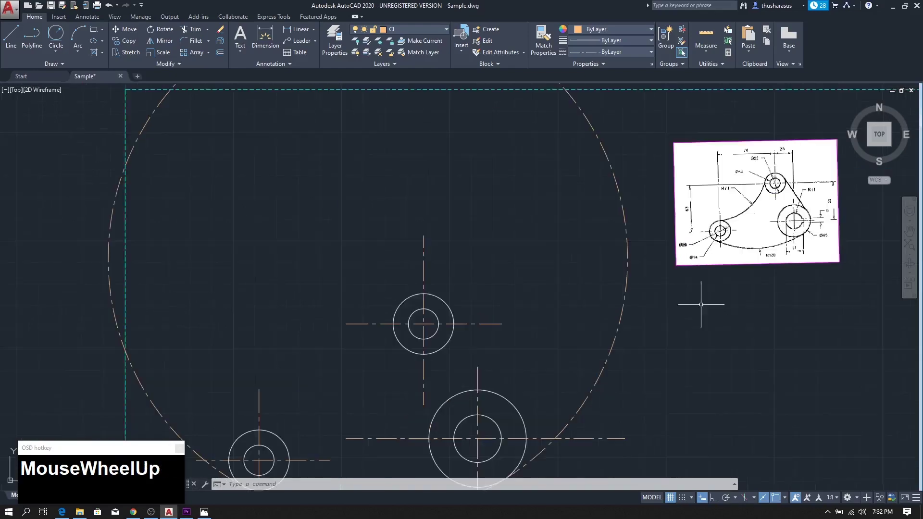
{"action": "scroll", "coordinate": [716, 185], "scroll_direction": "down", "scroll_amount": 10}
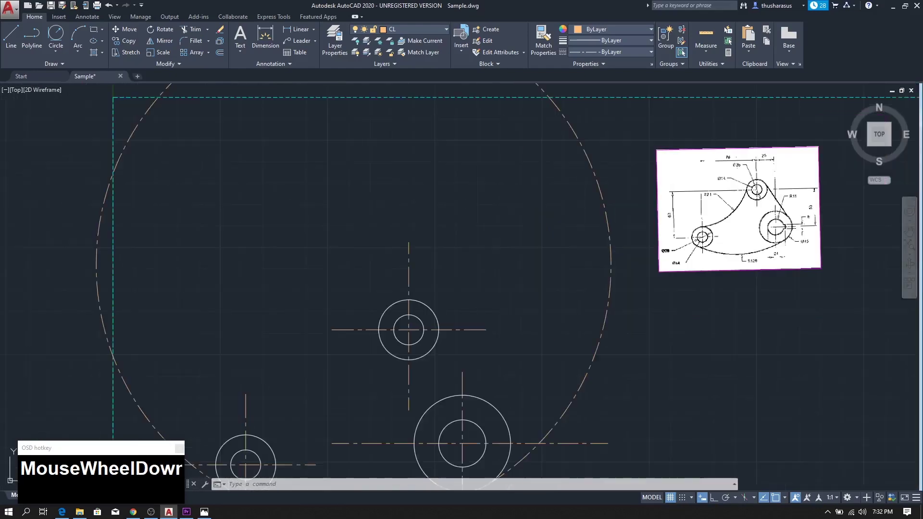
{"action": "scroll", "coordinate": [679, 283], "scroll_direction": "up", "scroll_amount": 2}
{"action": "scroll", "coordinate": [729, 280], "scroll_direction": "up", "scroll_amount": 3}
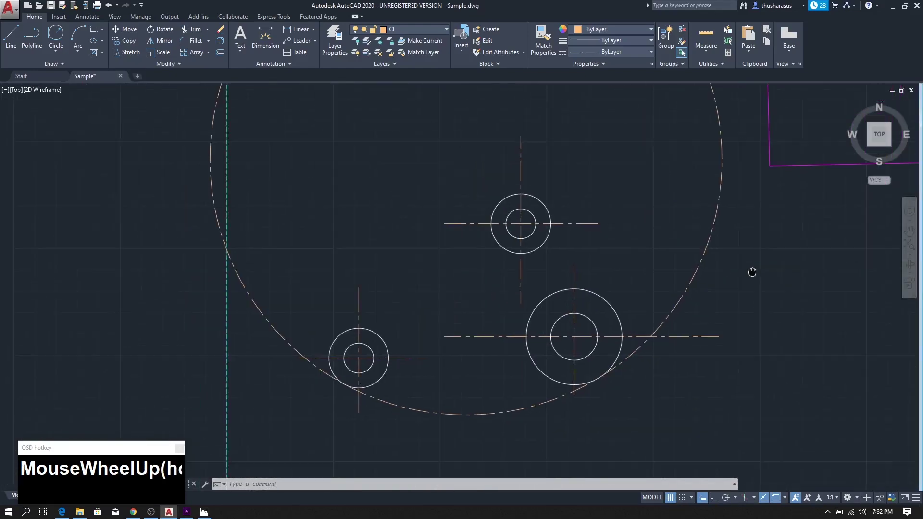
Draw a Tan, Tan, Radius circle of radius 71 touching the outer circles of the left and top holes
{"action": "left_click", "coordinate": [56, 49]}
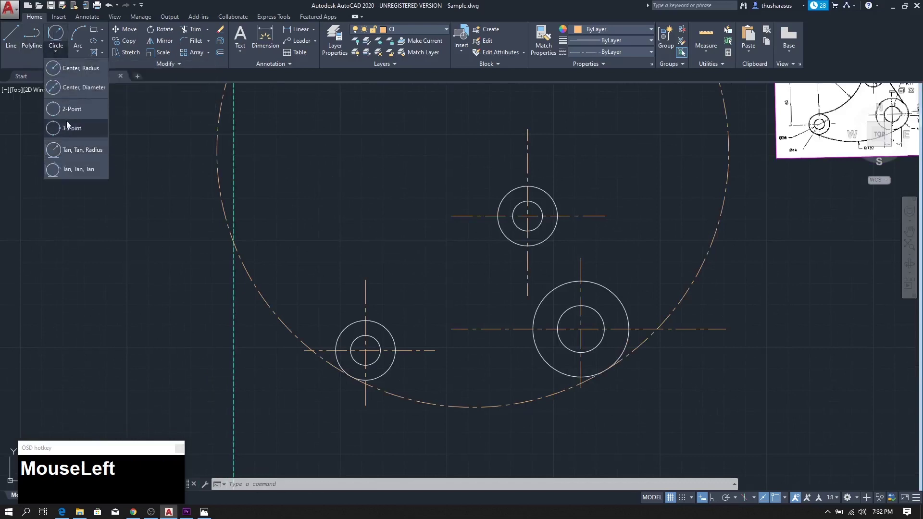
{"action": "left_click", "coordinate": [79, 150]}
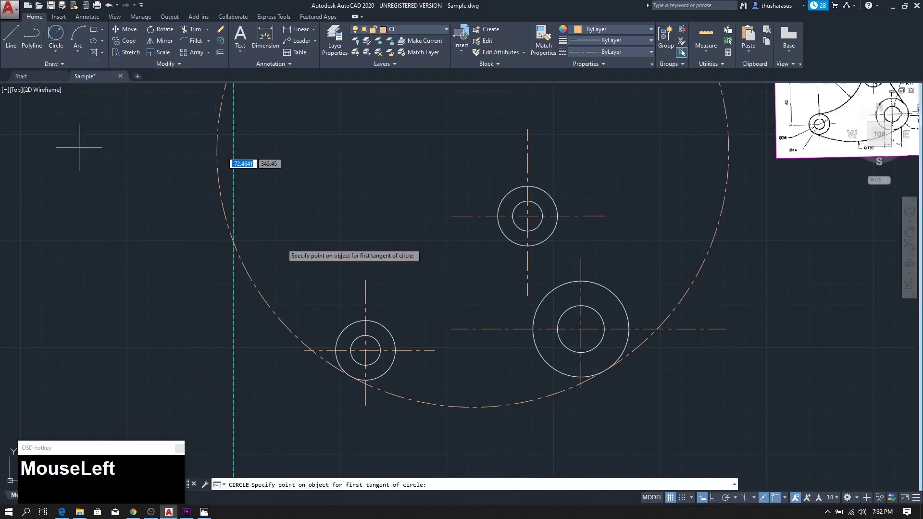
{"action": "left_click", "coordinate": [352, 321]}
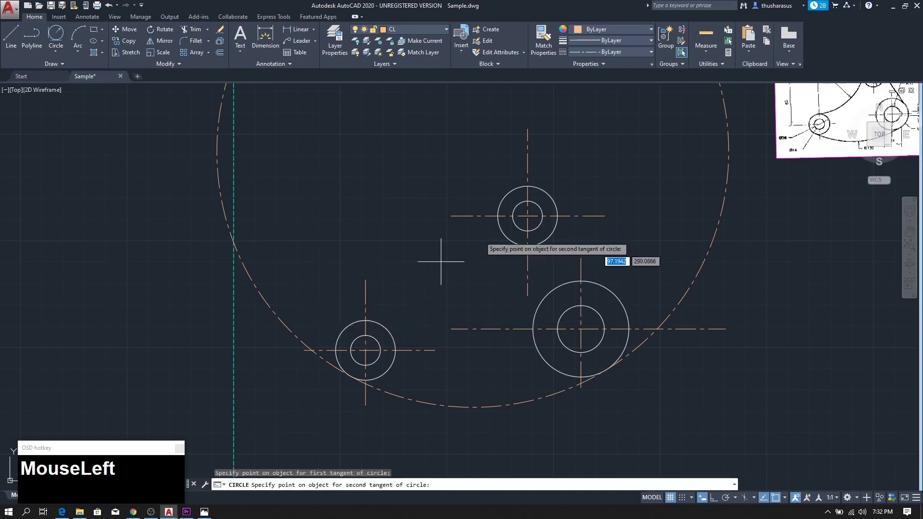
{"action": "left_click", "coordinate": [493, 209]}
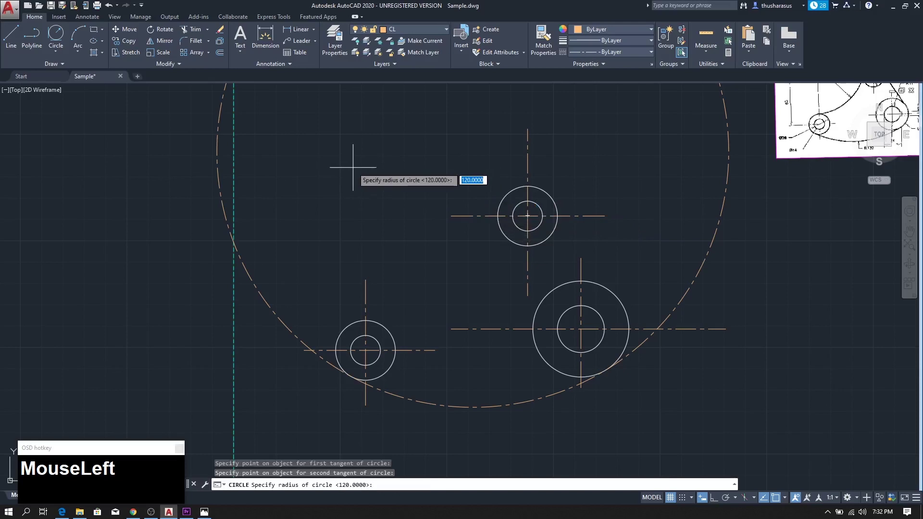
{"action": "type", "text": "71"}
{"action": "key", "text": "Return"}
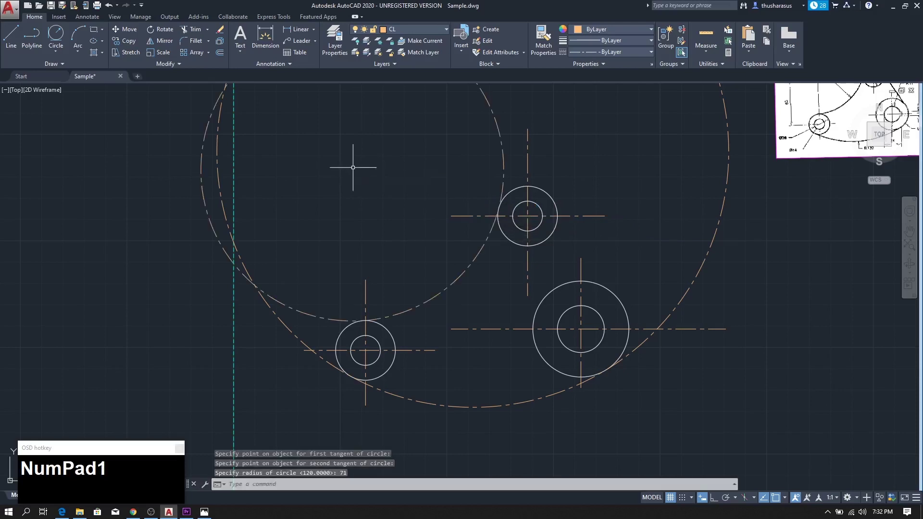
Move the radius 71 and radius 120 tangent circles to the OL layer and clear the selection
{"action": "scroll", "coordinate": [380, 239], "scroll_direction": "down", "scroll_amount": 2}
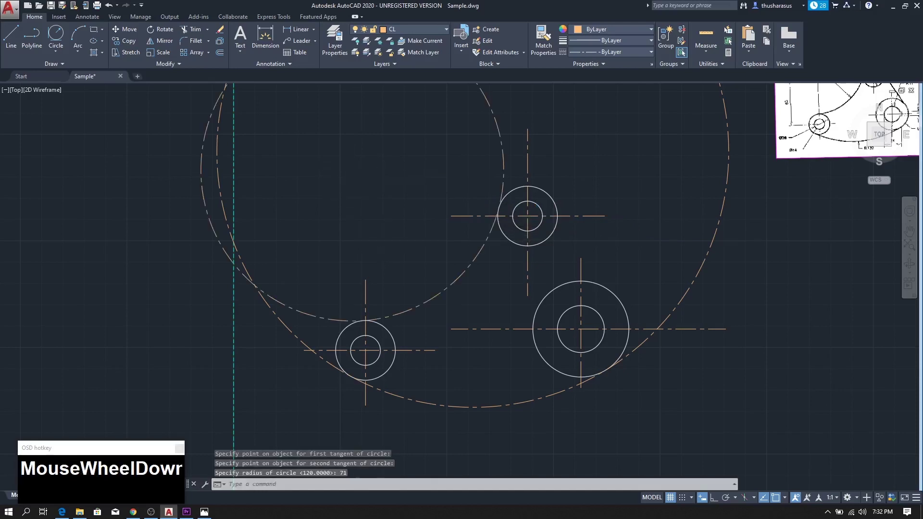
{"action": "middle_click_drag", "start_coordinate": [385, 242], "coordinate": [282, 250]}
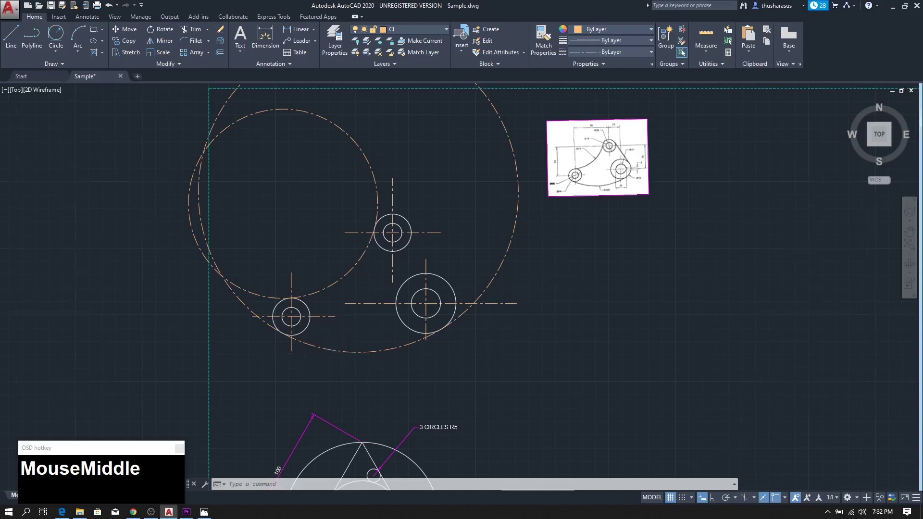
{"action": "scroll", "coordinate": [351, 319], "scroll_direction": "up", "scroll_amount": 2}
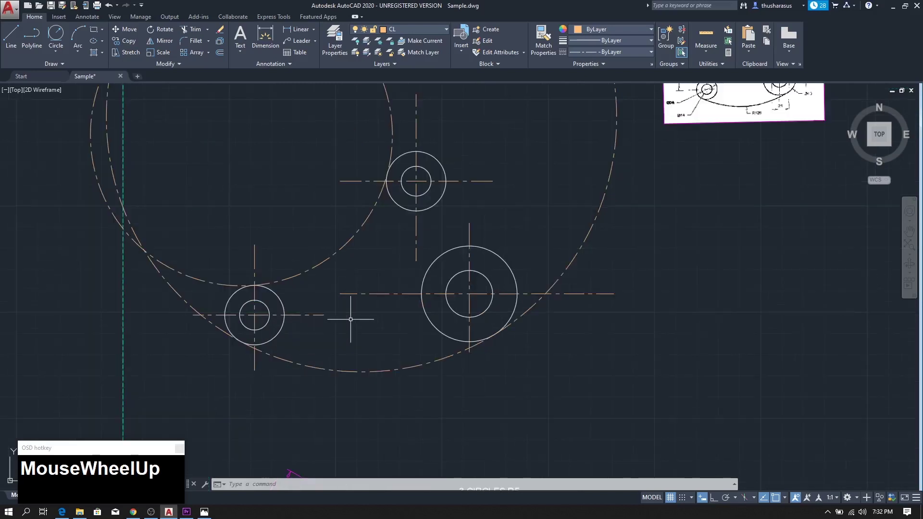
{"action": "left_click", "coordinate": [310, 270]}
{"action": "left_click", "coordinate": [339, 369]}
{"action": "left_click", "coordinate": [433, 30]}
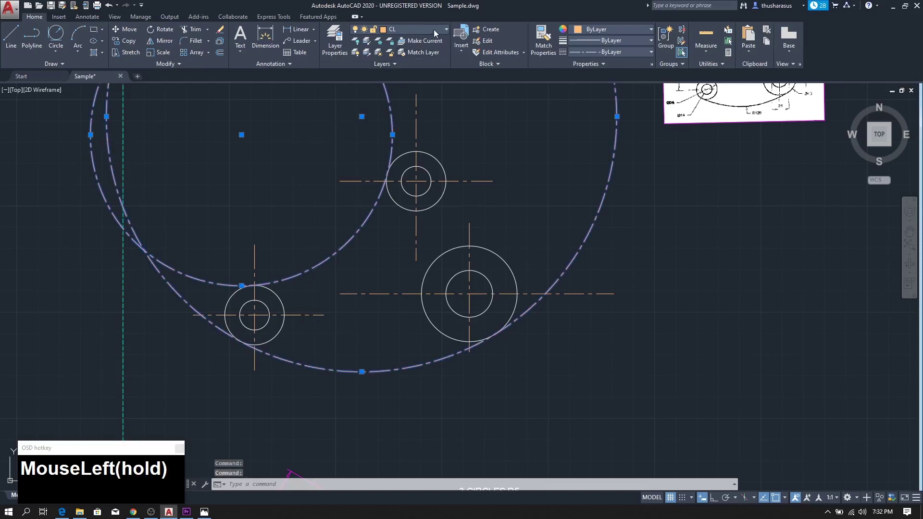
{"action": "left_click", "coordinate": [402, 101]}
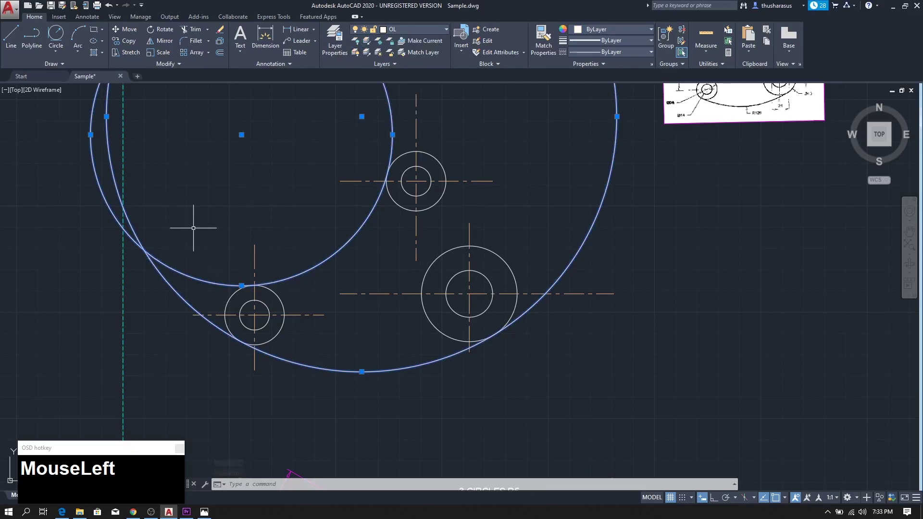
{"action": "key", "text": "Escape"}
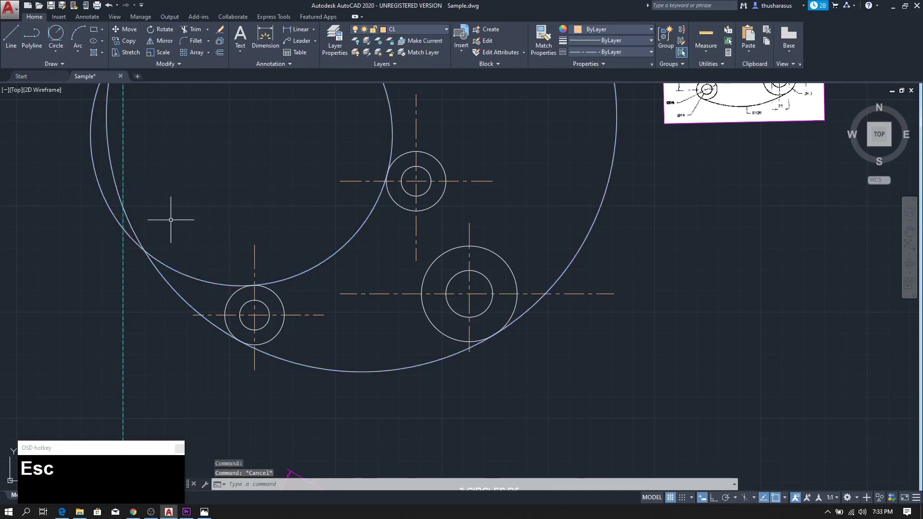
Start the Trim command with all objects as cutting edges
{"action": "scroll", "coordinate": [171, 220], "scroll_direction": "down", "scroll_amount": 4}
{"action": "middle_click_drag", "start_coordinate": [231, 208], "coordinate": [298, 231]}
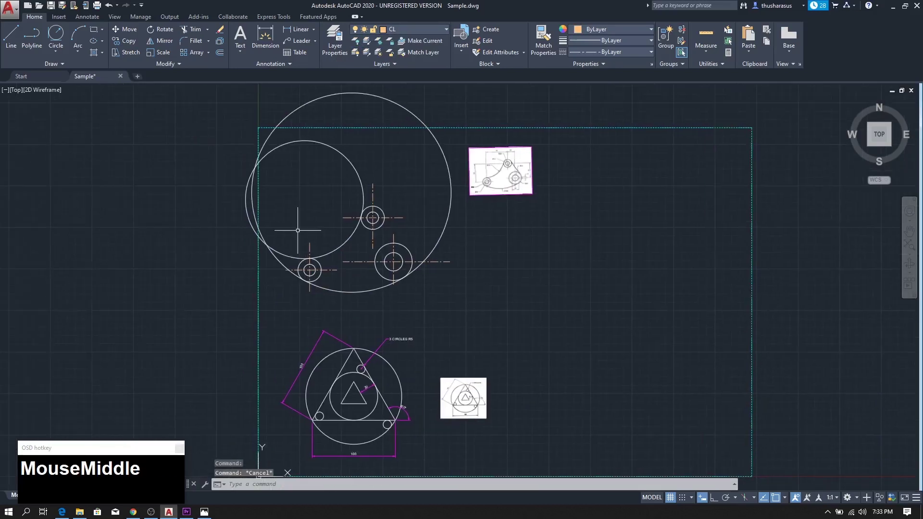
{"action": "left_click", "coordinate": [192, 30]}
{"action": "key", "text": "Return"}
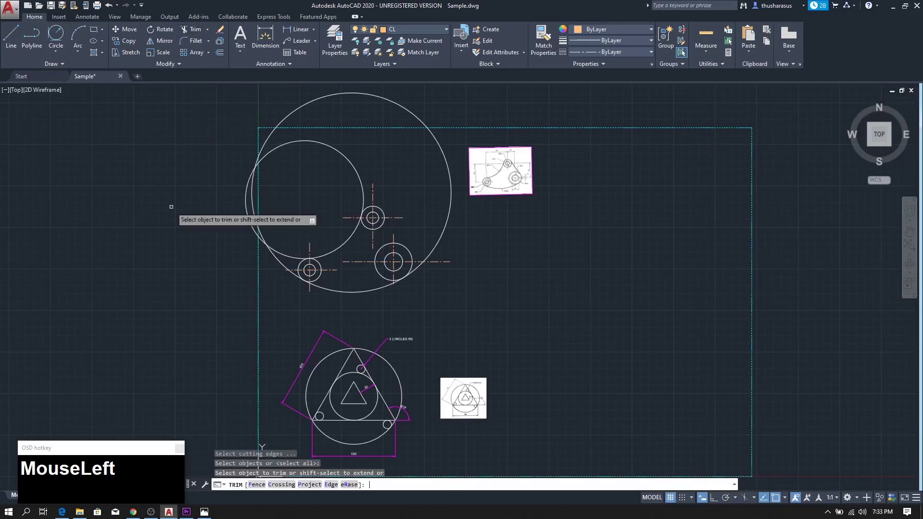
Try trimming the left and upper parts of both tangent circles, using a crossing window at the border, and undo these trims
{"action": "left_click", "coordinate": [227, 158]}
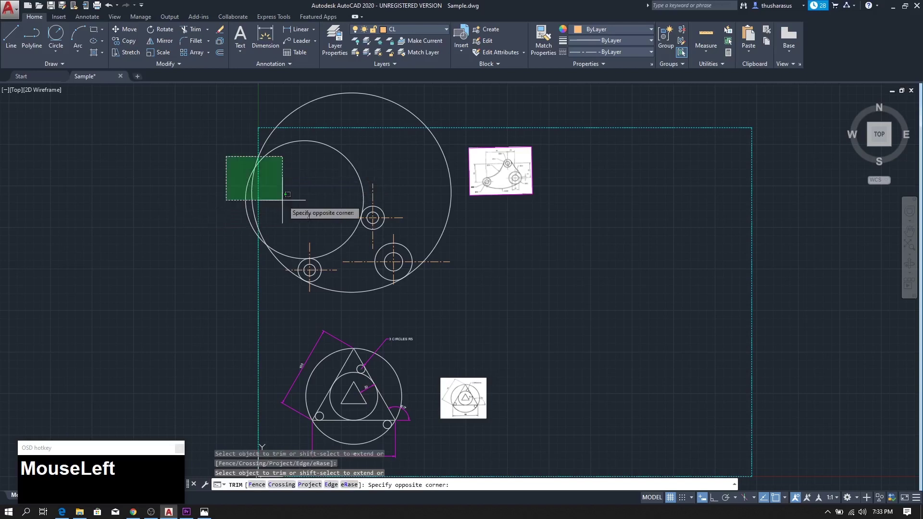
{"action": "left_click", "coordinate": [283, 201]}
{"action": "left_click", "coordinate": [311, 140]}
{"action": "left_click", "coordinate": [432, 97]}
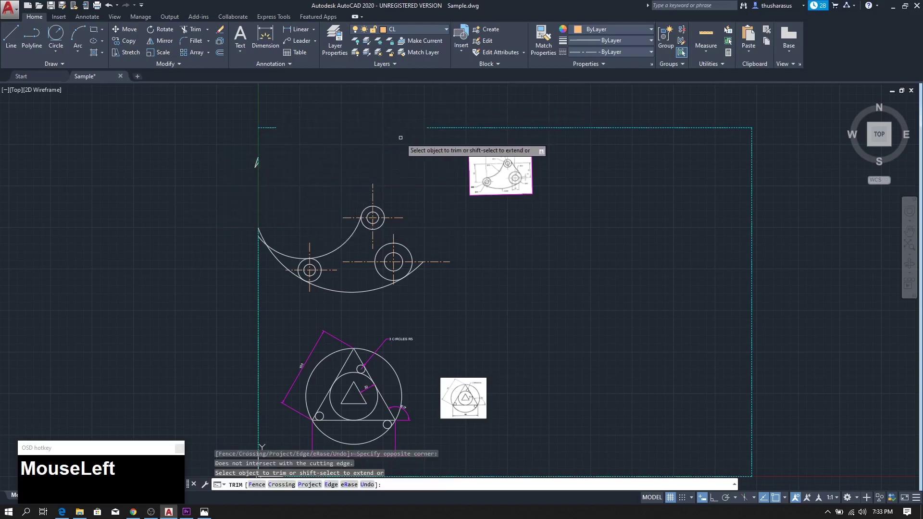
{"action": "key", "text": "ctrl+z"}
{"action": "key", "text": "ctrl+z"}
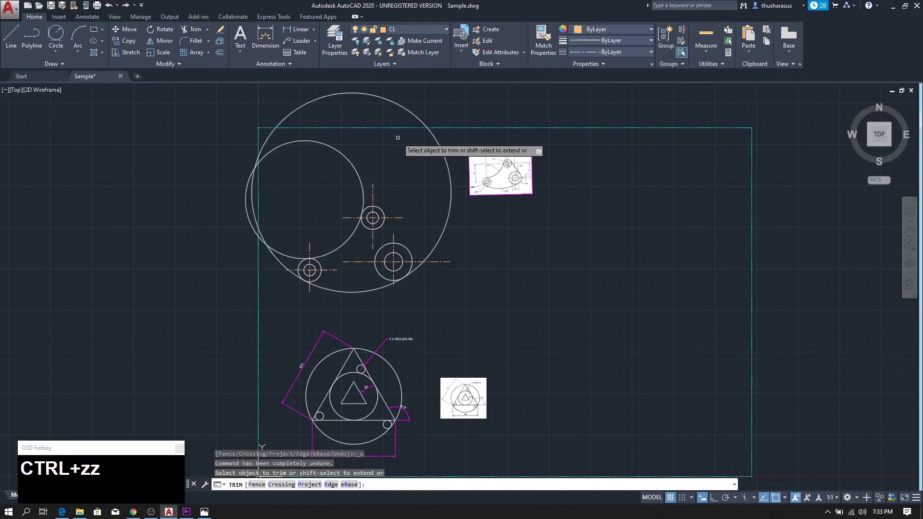
Trim the radius 71 and radius 120 circles back to the arcs joining the outer circles of the bracket's holes
{"action": "left_click", "coordinate": [296, 141]}
{"action": "left_click", "coordinate": [293, 111]}
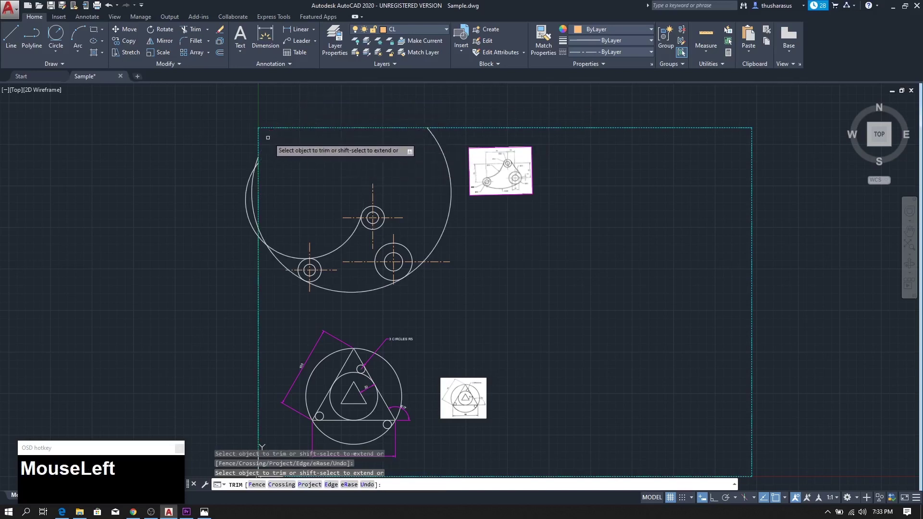
{"action": "left_click", "coordinate": [443, 160]}
{"action": "left_click", "coordinate": [422, 261]}
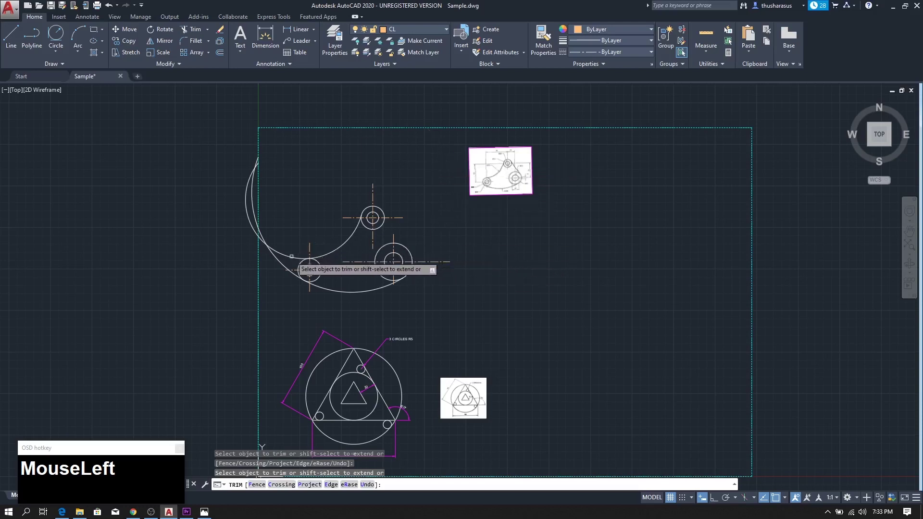
{"action": "left_click", "coordinate": [291, 262]}
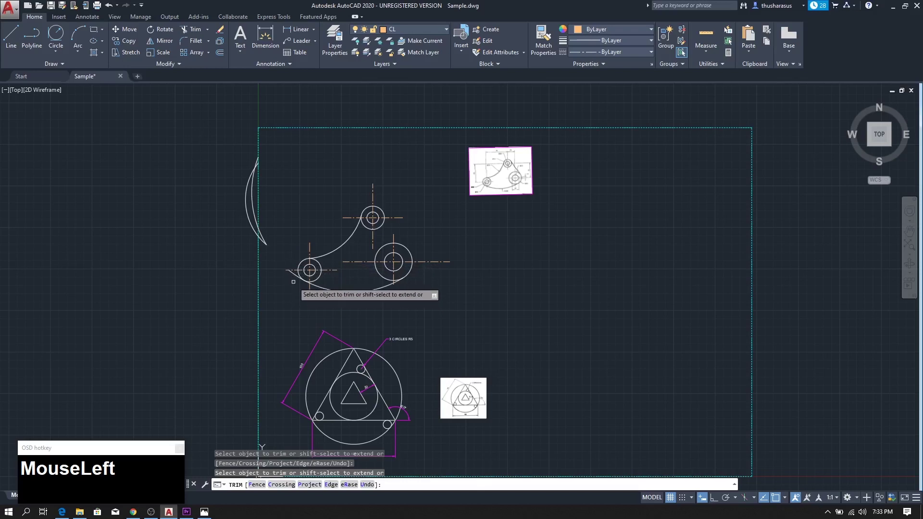
{"action": "left_click", "coordinate": [294, 275]}
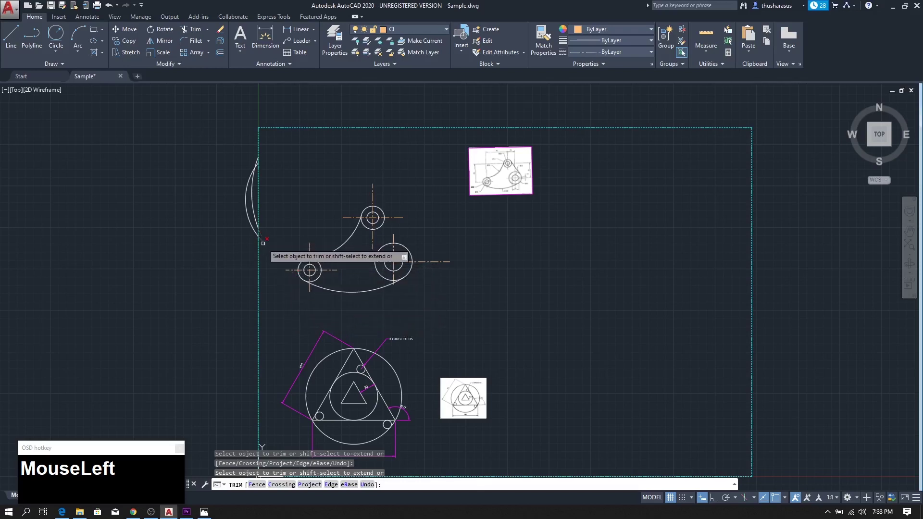
{"action": "left_click", "coordinate": [249, 219]}
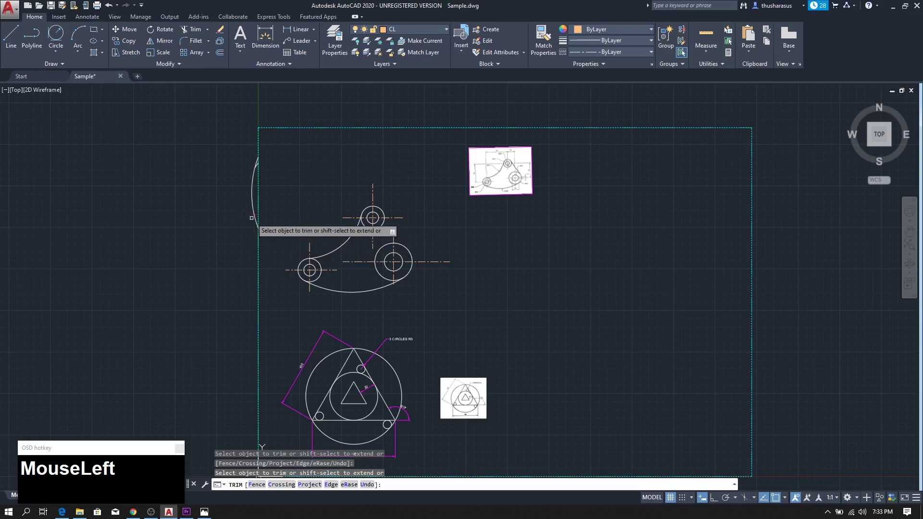
End the trimming and delete the two leftover arc pieces of the tangent circles outside the drawing border
{"action": "scroll", "coordinate": [262, 185], "scroll_direction": "up", "scroll_amount": 5}
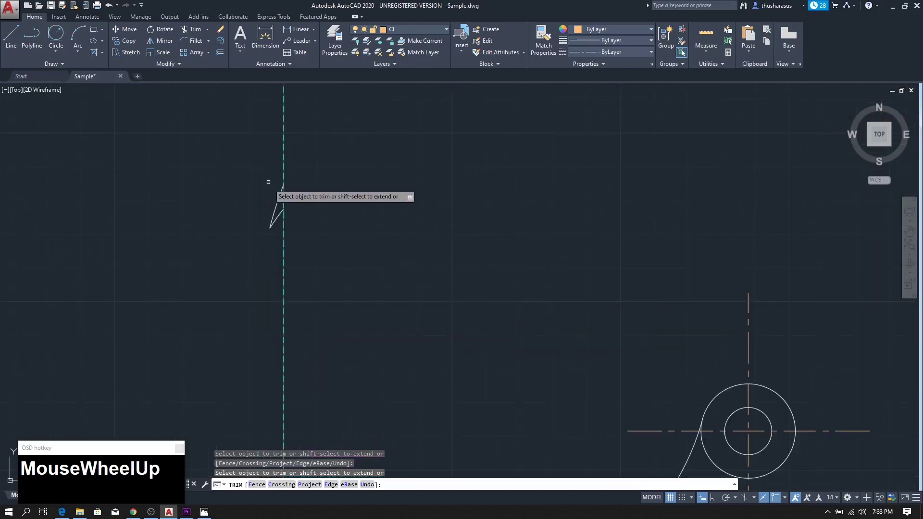
{"action": "left_click", "coordinate": [273, 208]}
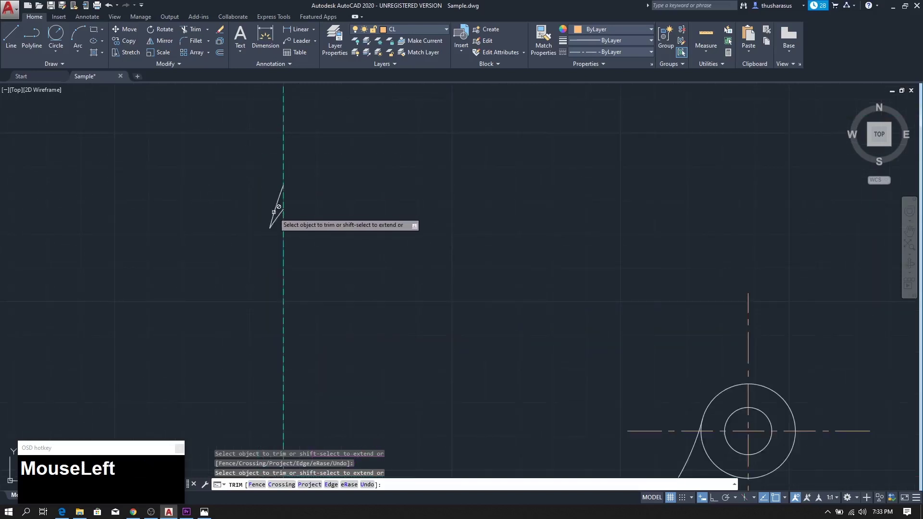
{"action": "key", "text": "Escape"}
{"action": "left_click", "coordinate": [276, 217]}
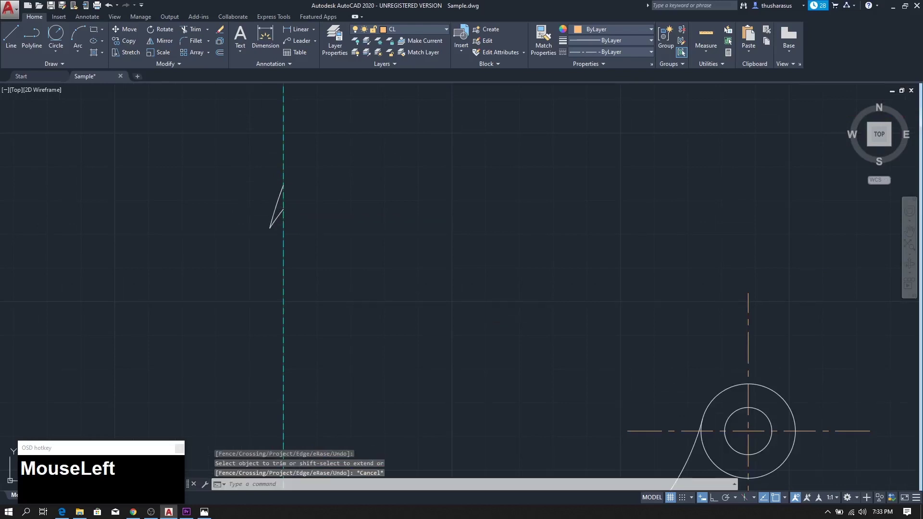
{"action": "left_click", "coordinate": [277, 219]}
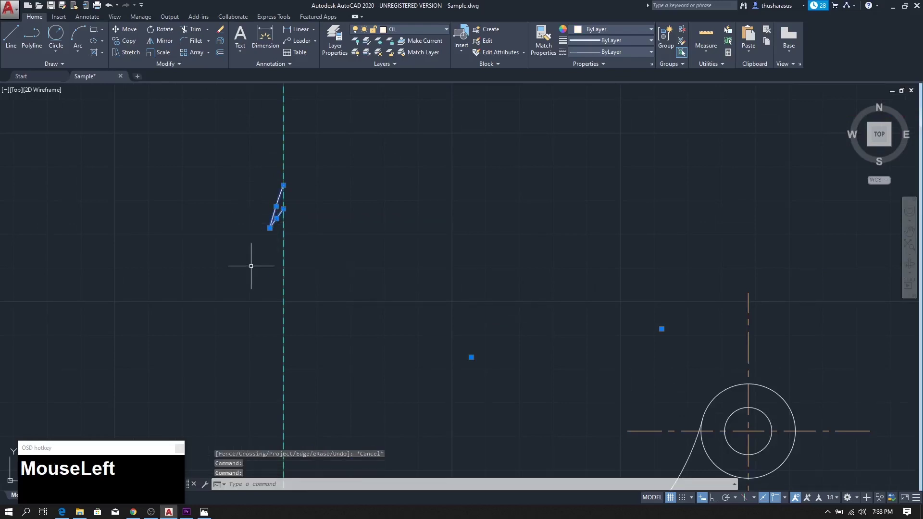
{"action": "key", "text": "Delete"}
Enable the Tangent object snap and disable the Center object snap
{"action": "scroll", "coordinate": [308, 279], "scroll_direction": "down", "scroll_amount": 3}
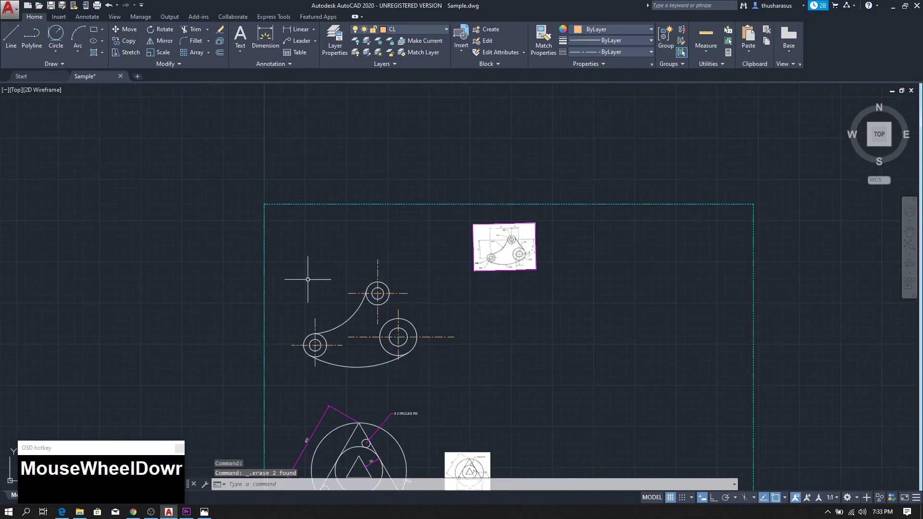
{"action": "scroll", "coordinate": [233, 224], "scroll_direction": "down", "scroll_amount": 1}
{"action": "scroll", "coordinate": [298, 250], "scroll_direction": "up", "scroll_amount": 4}
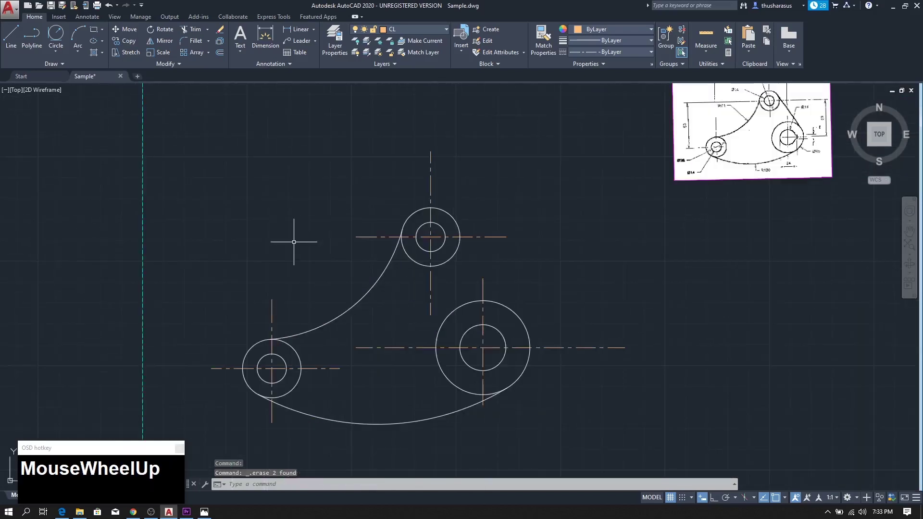
{"action": "middle_click_drag", "start_coordinate": [294, 256], "coordinate": [238, 246]}
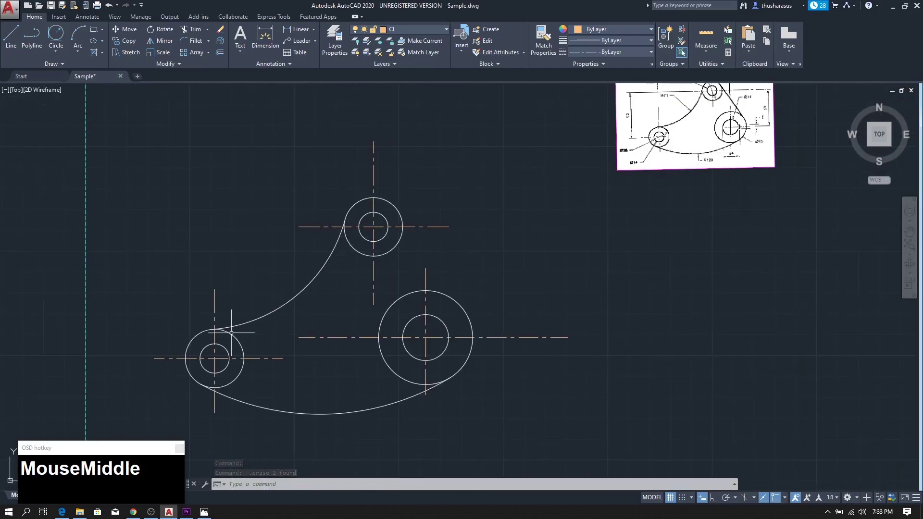
{"action": "middle_click_drag", "start_coordinate": [355, 245], "coordinate": [295, 286]}
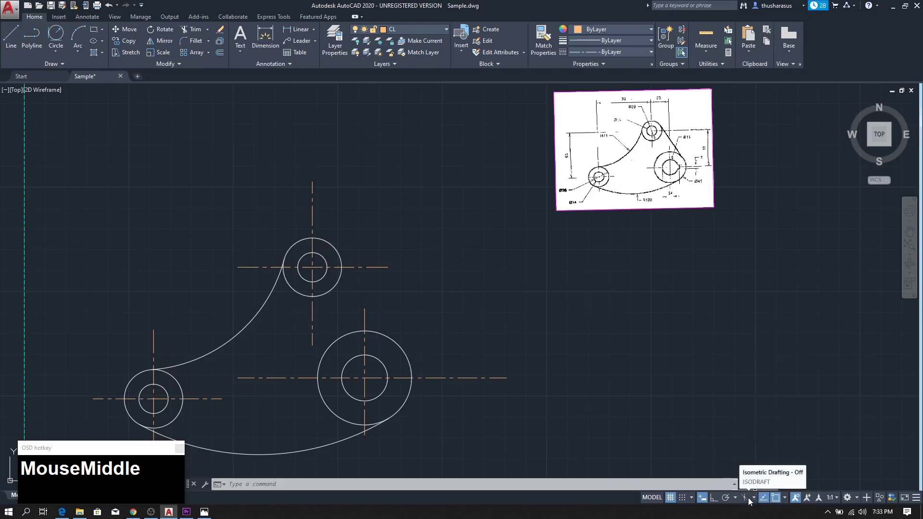
{"action": "left_click", "coordinate": [785, 497]}
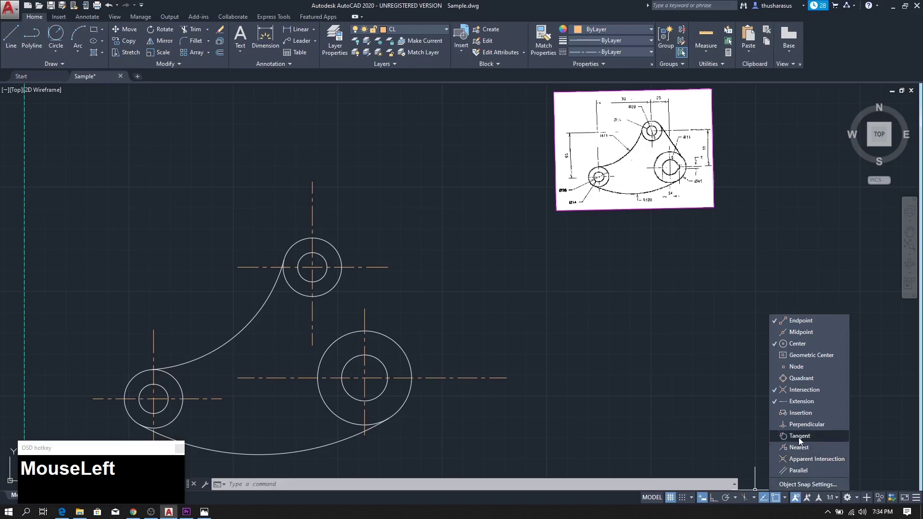
{"action": "left_click", "coordinate": [798, 436]}
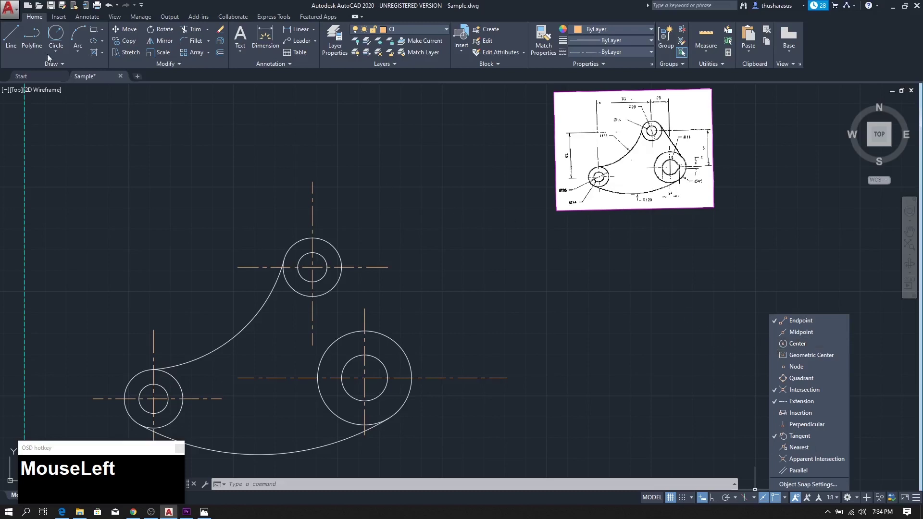
Draw a straight line tangent to the outer circles of the upper hole and the large lower-right hole
{"action": "left_click", "coordinate": [11, 34]}
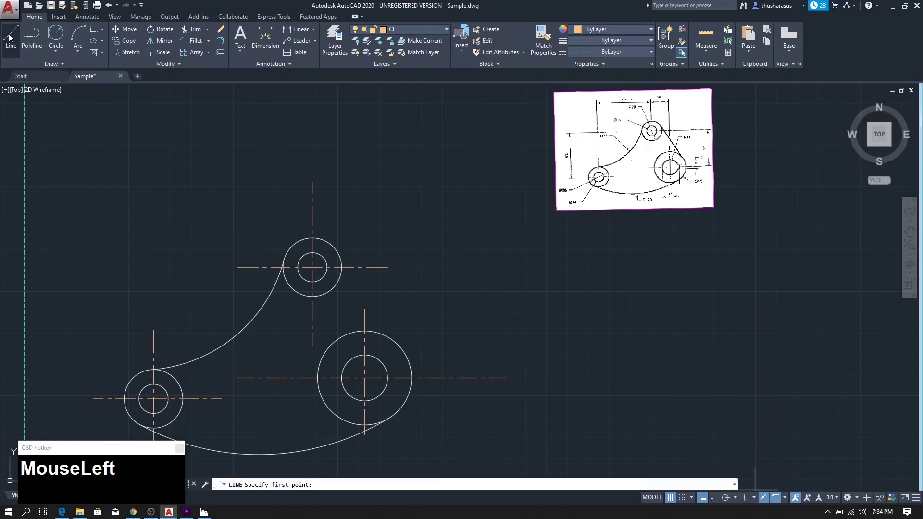
{"action": "left_click", "coordinate": [329, 245]}
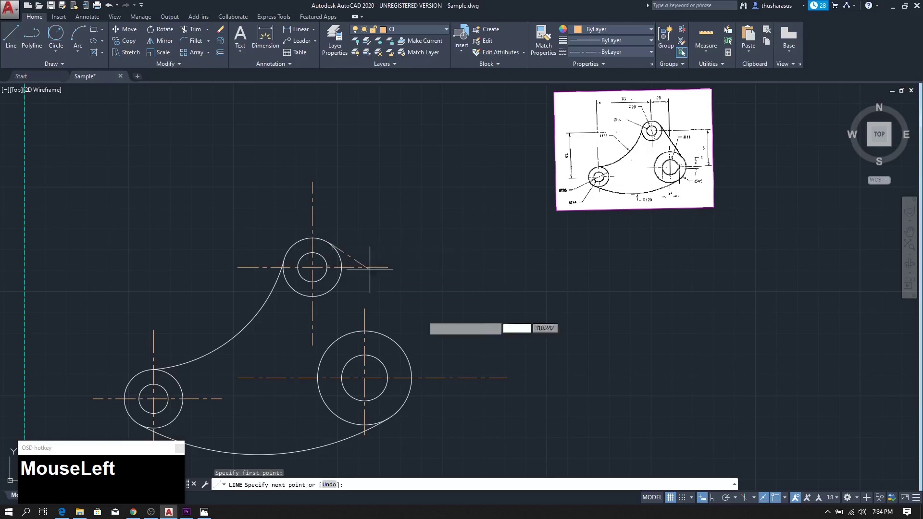
{"action": "left_click", "coordinate": [406, 358]}
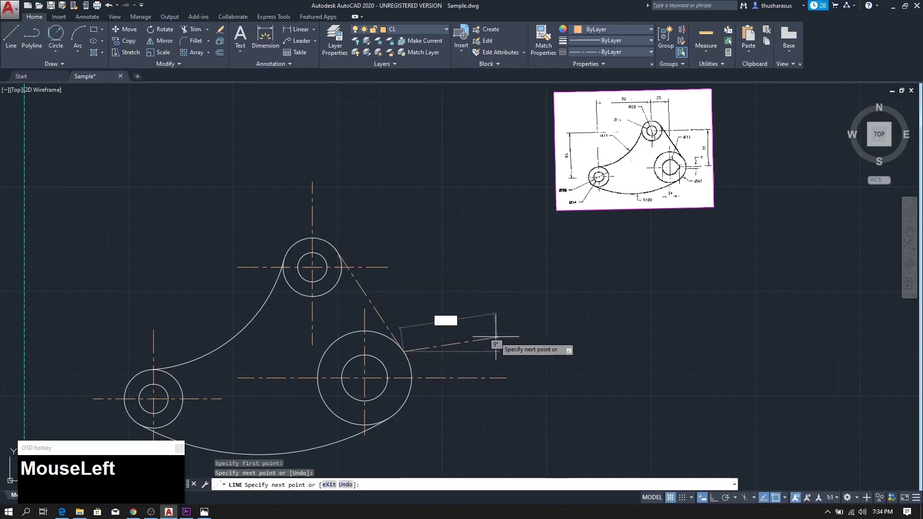
{"action": "key", "text": "Escape"}
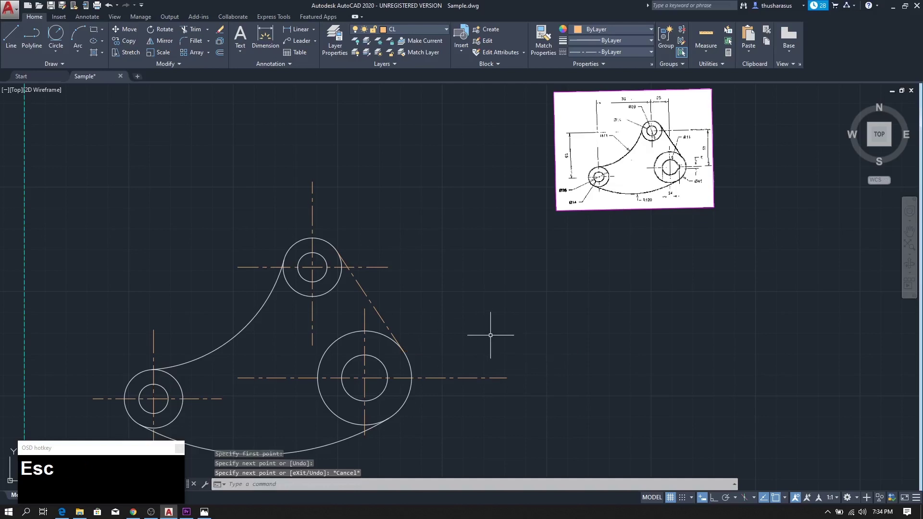
Move the new tangent line to the OL layer and clear the selection
{"action": "left_click", "coordinate": [369, 294]}
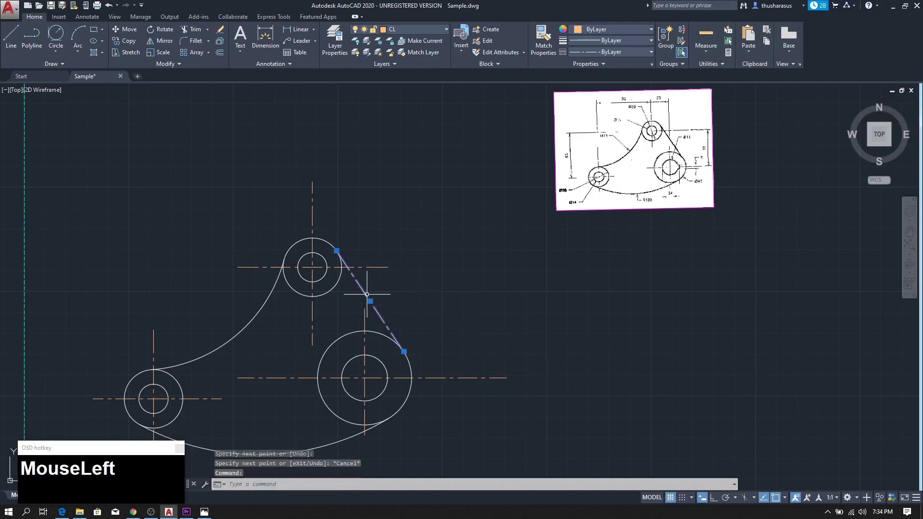
{"action": "left_click", "coordinate": [445, 30]}
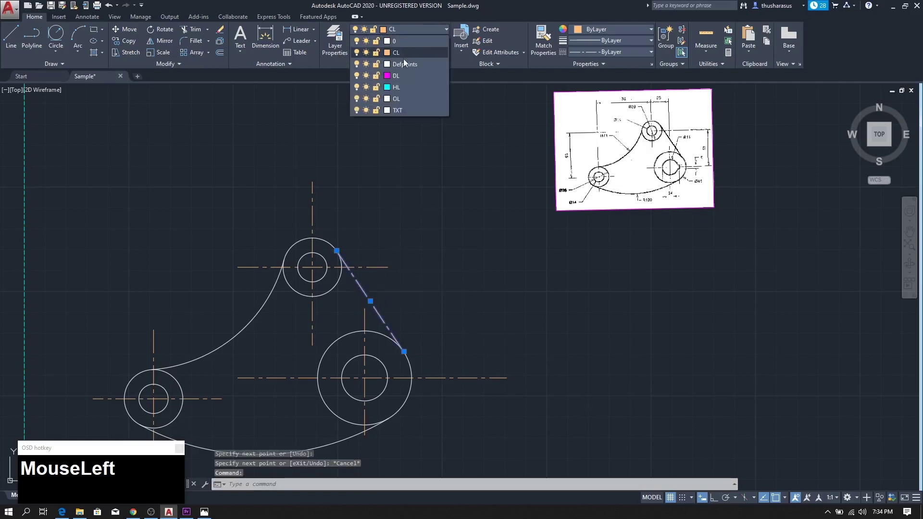
{"action": "left_click", "coordinate": [403, 98]}
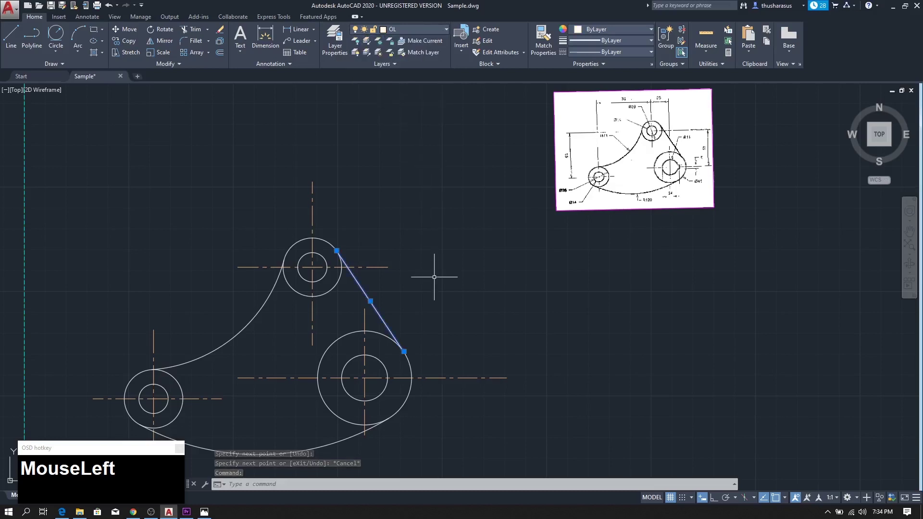
{"action": "key", "text": "Escape"}
Examine the reference image for the keyway dimensions at the bracket's large hole
{"action": "mouse_move", "coordinate": [433, 274]}
{"action": "middle_mouse_down"}
{"action": "mouse_move", "coordinate": [455, 255]}
{"action": "mouse_move", "coordinate": [538, 241]}
{"action": "mouse_move", "coordinate": [536, 269]}
{"action": "middle_mouse_up"}
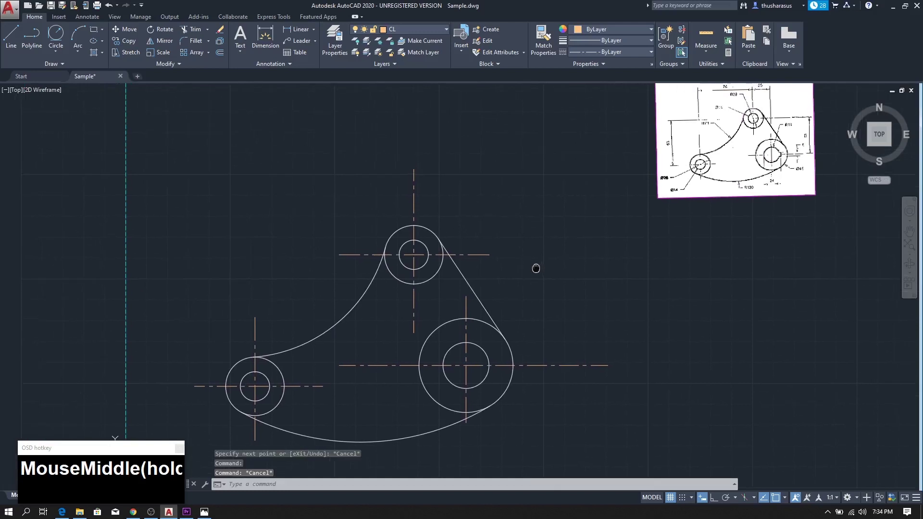
{"action": "mouse_move", "coordinate": [563, 303]}
{"action": "middle_mouse_down"}
{"action": "mouse_move", "coordinate": [587, 288]}
{"action": "mouse_move", "coordinate": [514, 291]}
{"action": "middle_mouse_up"}
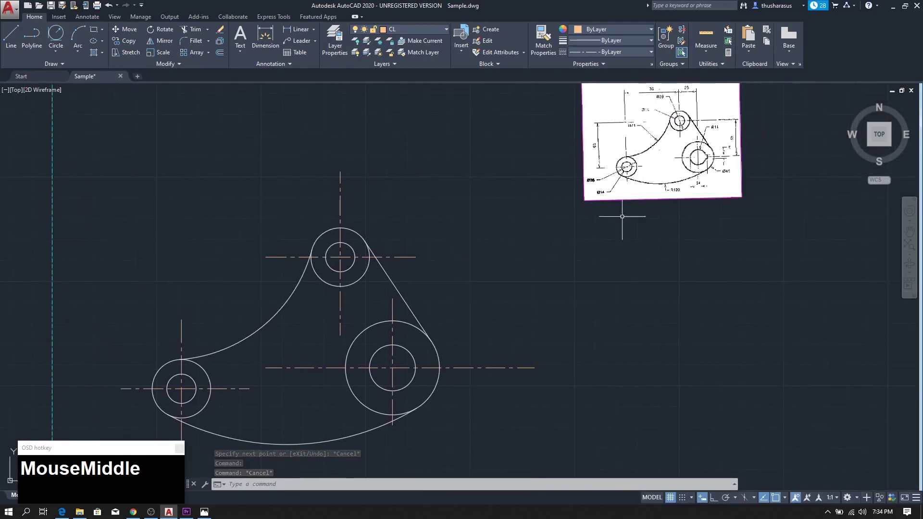
{"action": "scroll", "coordinate": [498, 260], "scroll_direction": "up", "scroll_amount": 2}
{"action": "scroll", "coordinate": [477, 261], "scroll_direction": "down", "scroll_amount": 2}
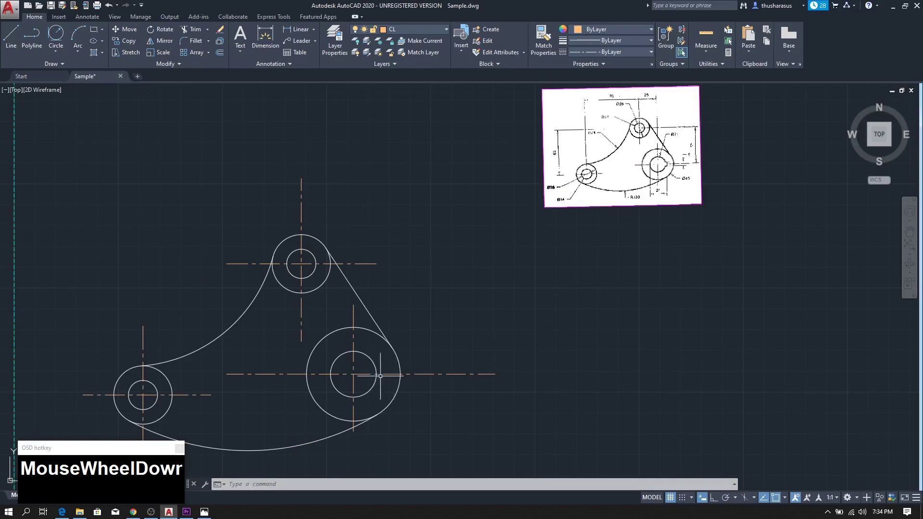
{"action": "scroll", "coordinate": [660, 163], "scroll_direction": "up", "scroll_amount": 2}
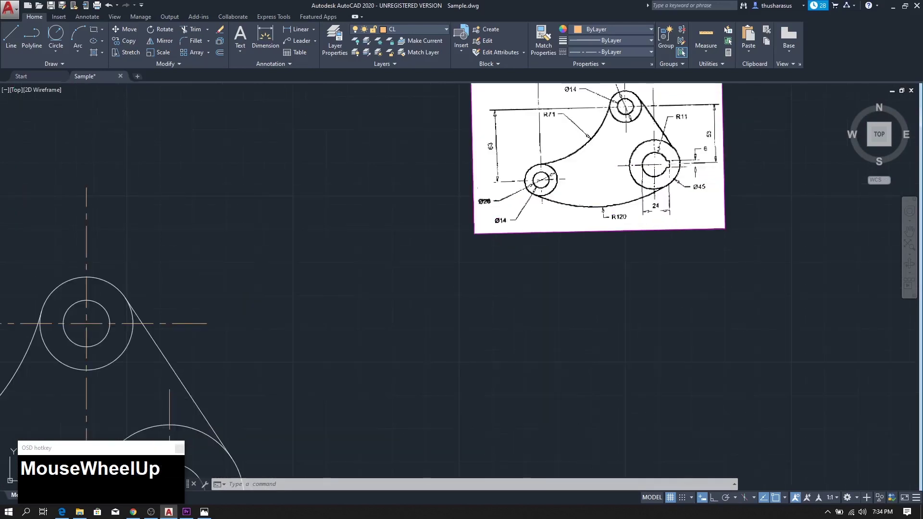
{"action": "scroll", "coordinate": [673, 149], "scroll_direction": "down", "scroll_amount": 2}
{"action": "scroll", "coordinate": [672, 149], "scroll_direction": "up", "scroll_amount": 2}
{"action": "scroll", "coordinate": [455, 291], "scroll_direction": "up", "scroll_amount": 3}
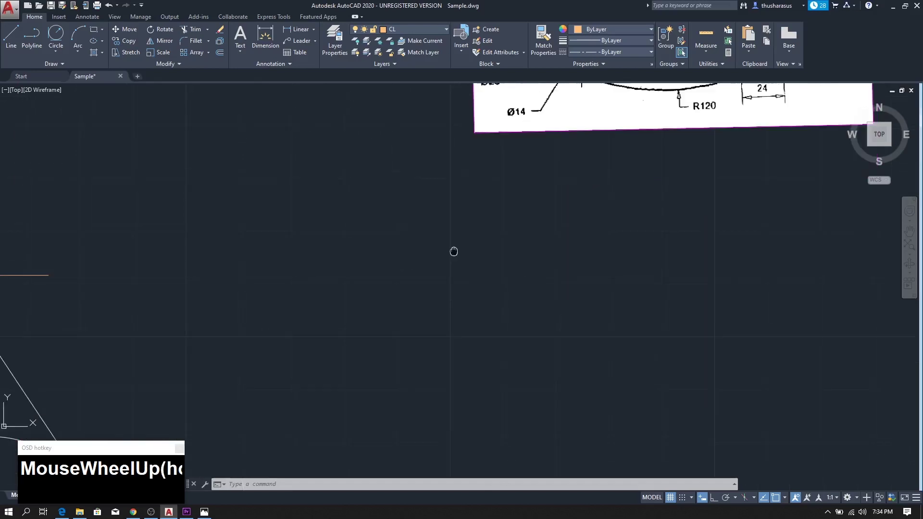
{"action": "scroll", "coordinate": [450, 262], "scroll_direction": "down", "scroll_amount": 5}
{"action": "scroll", "coordinate": [450, 265], "scroll_direction": "up", "scroll_amount": 2}
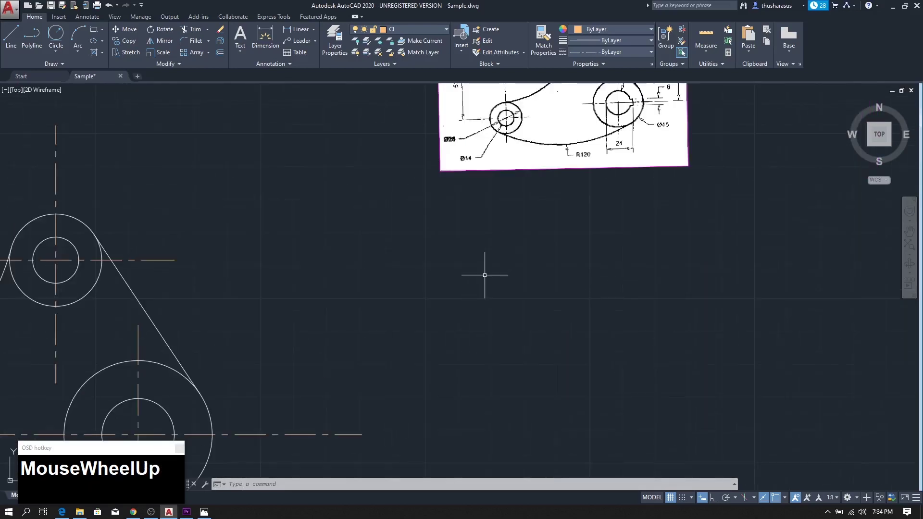
{"action": "middle_click_drag", "start_coordinate": [509, 263], "coordinate": [488, 324]}
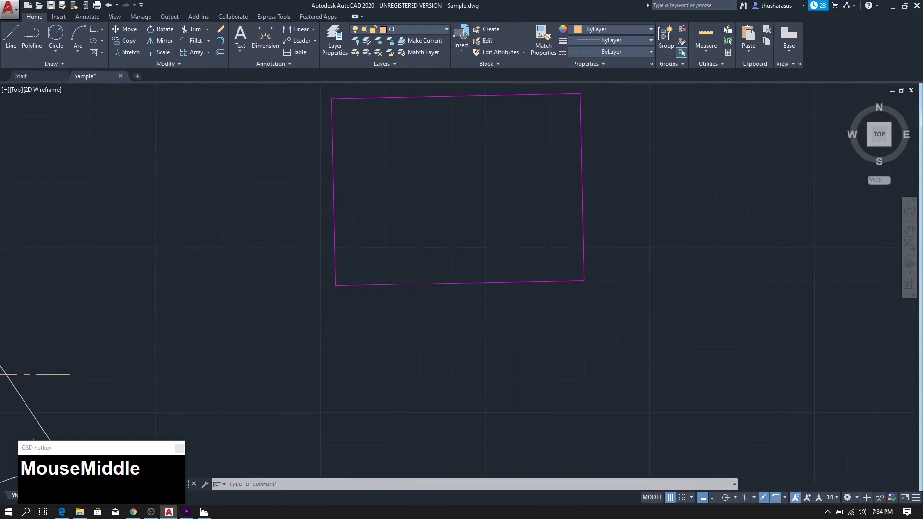
{"action": "scroll", "coordinate": [509, 230], "scroll_direction": "up", "scroll_amount": 4}
{"action": "middle_click_drag", "start_coordinate": [534, 236], "coordinate": [533, 251]}
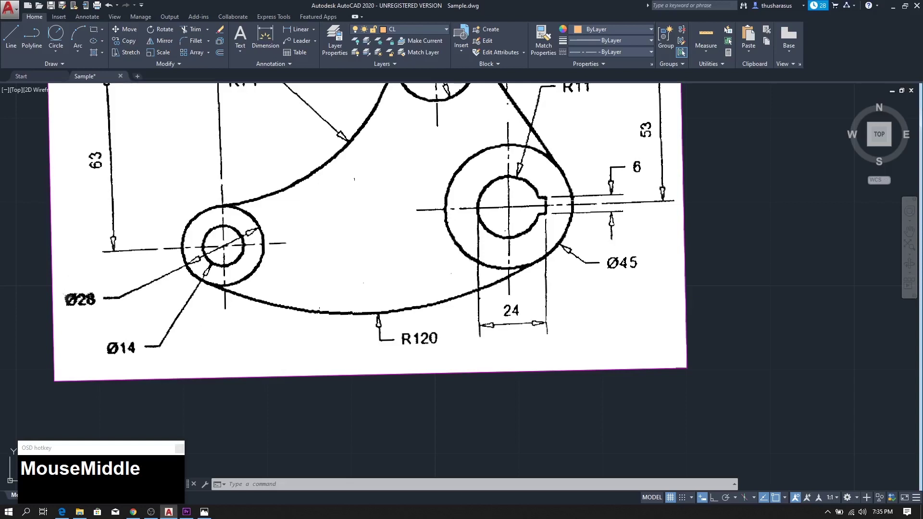
{"action": "scroll", "coordinate": [535, 271], "scroll_direction": "down", "scroll_amount": 6}
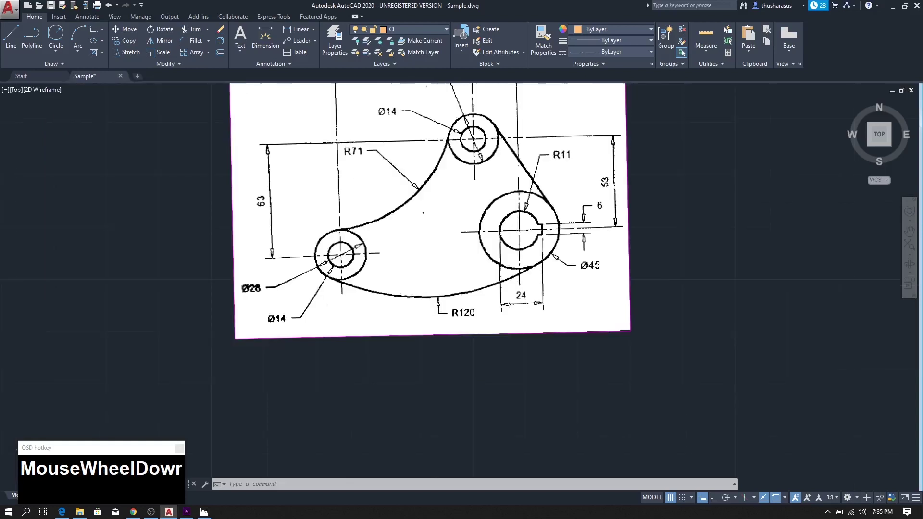
{"action": "mouse_move", "coordinate": [388, 322]}
{"action": "middle_mouse_down"}
{"action": "mouse_move", "coordinate": [496, 232]}
{"action": "mouse_move", "coordinate": [528, 221]}
{"action": "middle_mouse_up"}
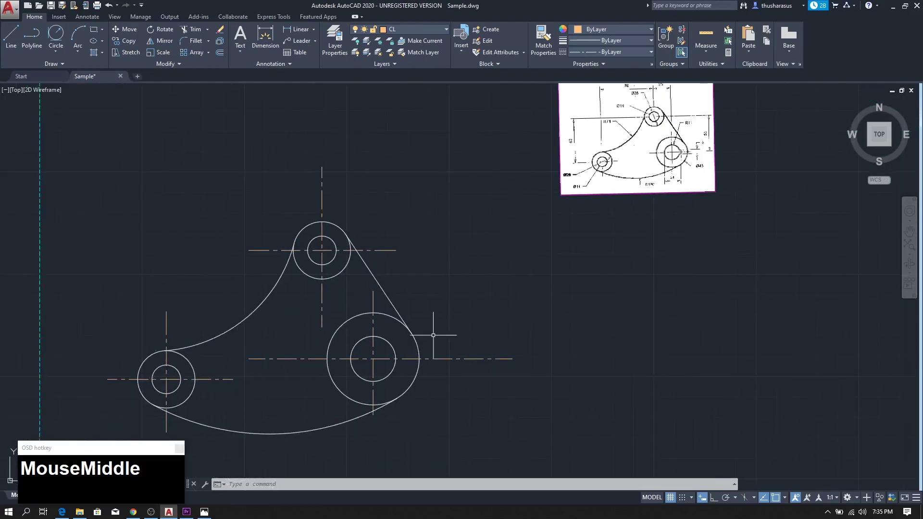
Offset the large hole's horizontal centre line by 3 both above and below to mark the keyway width
{"action": "scroll", "coordinate": [438, 336], "scroll_direction": "up", "scroll_amount": 4}
{"action": "middle_click_drag", "start_coordinate": [442, 336], "coordinate": [561, 233]}
{"action": "scroll", "coordinate": [566, 233], "scroll_direction": "down", "scroll_amount": 3}
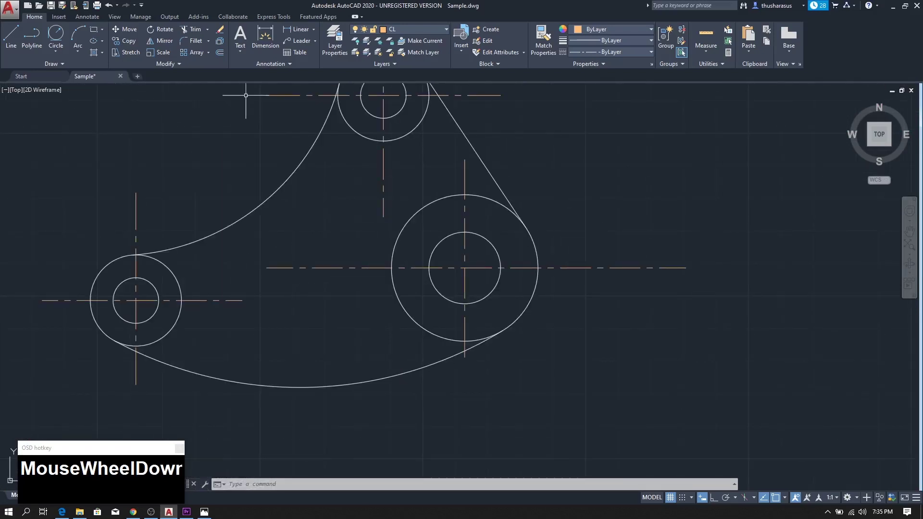
{"action": "left_click", "coordinate": [221, 57]}
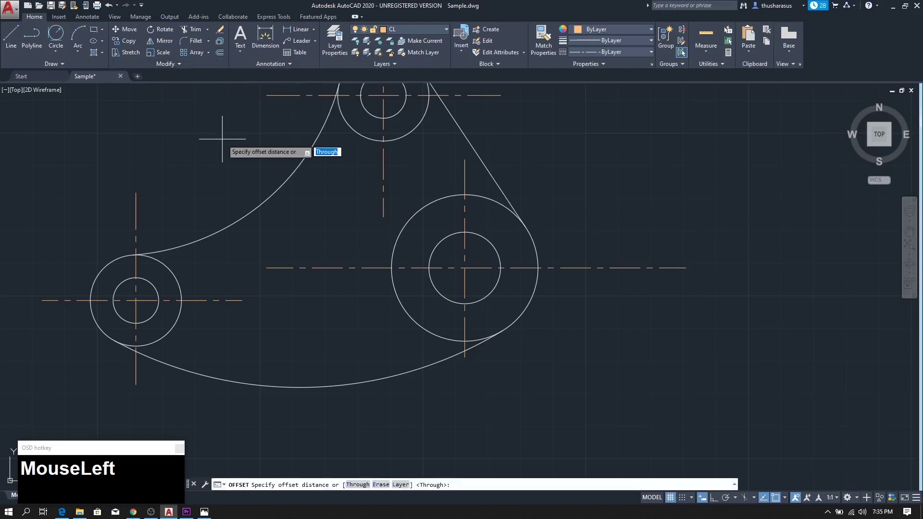
{"action": "key", "text": "Return"}
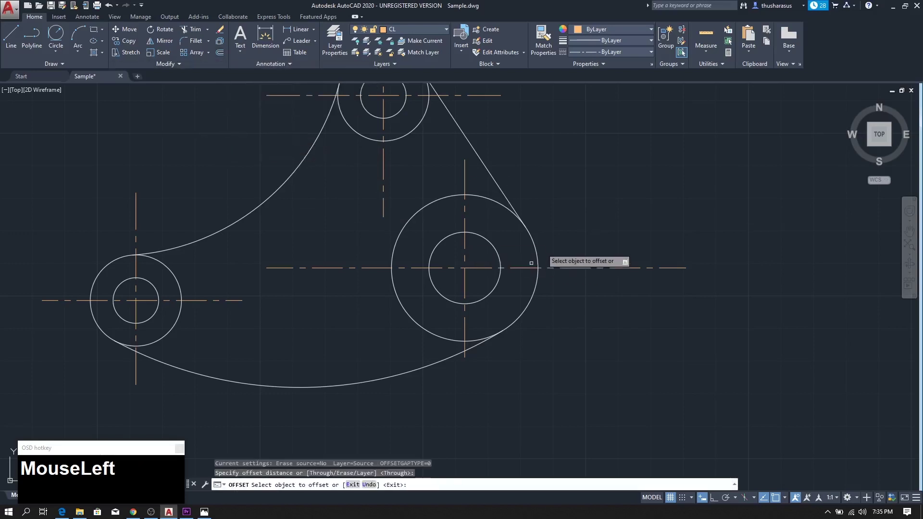
{"action": "left_click", "coordinate": [579, 267]}
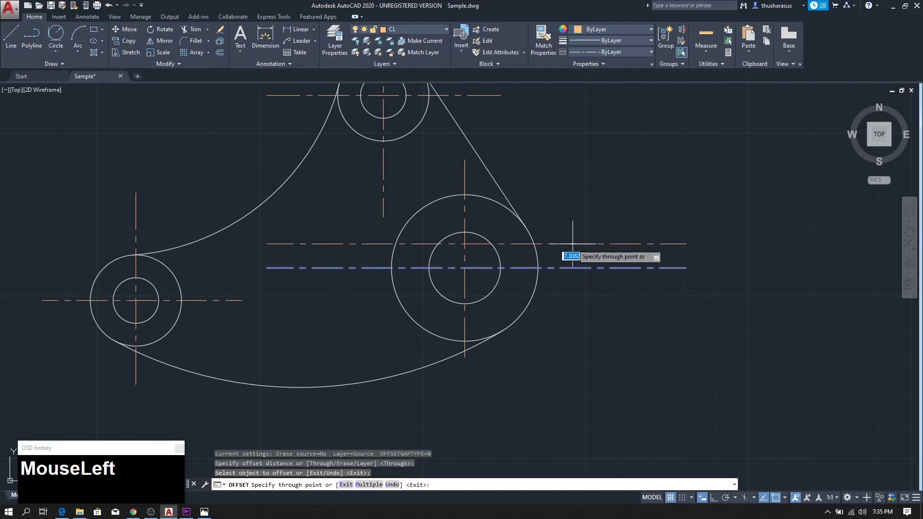
{"action": "type", "text": "3"}
{"action": "key", "text": "Return"}
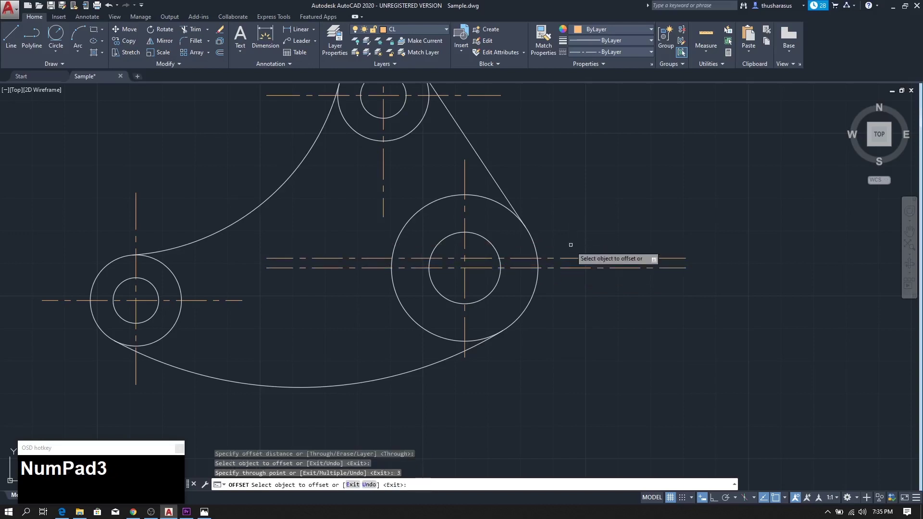
{"action": "left_click", "coordinate": [569, 268]}
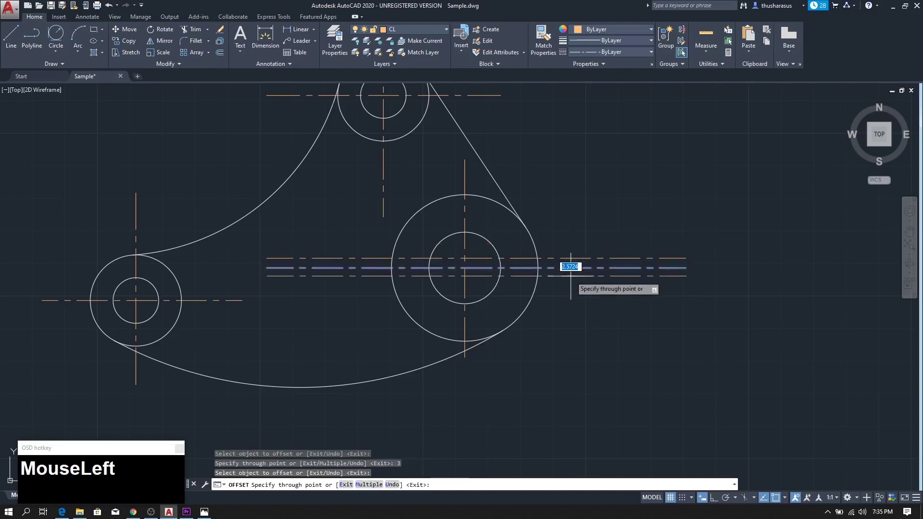
{"action": "type", "text": "3"}
{"action": "key", "text": "Return"}
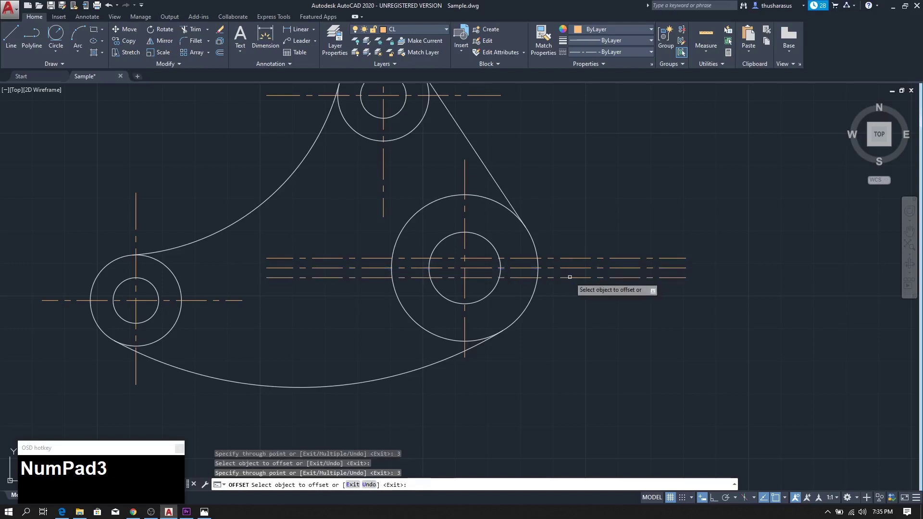
Offset the large hole's vertical centre line by 13 to the right to mark the keyway depth
{"action": "left_click", "coordinate": [464, 206]}
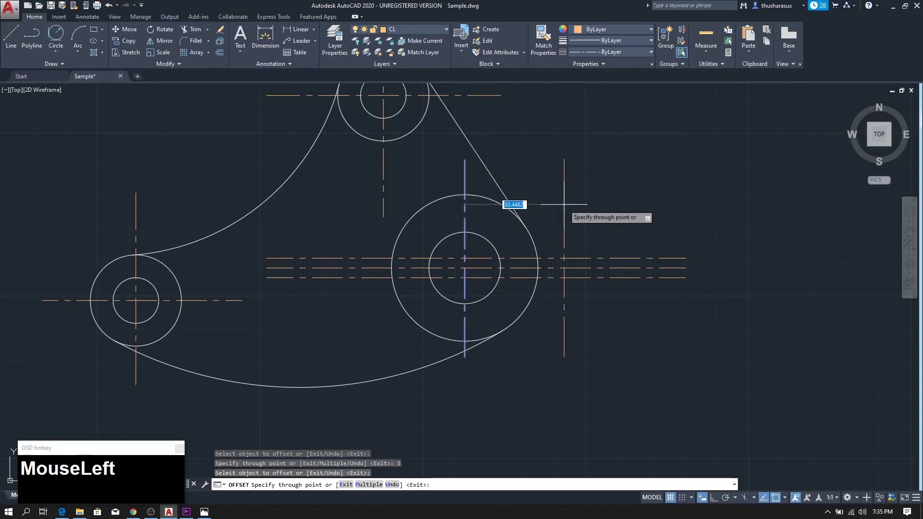
{"action": "type", "text": "13"}
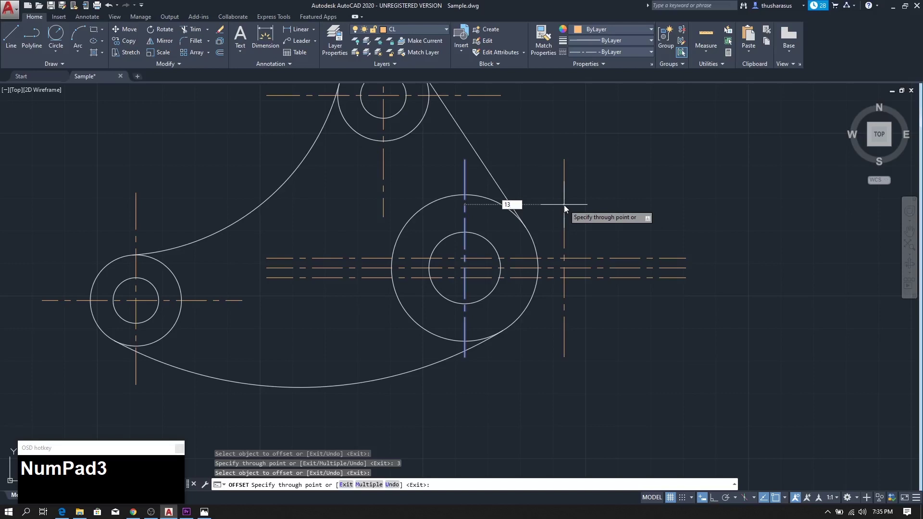
{"action": "key", "text": "Return"}
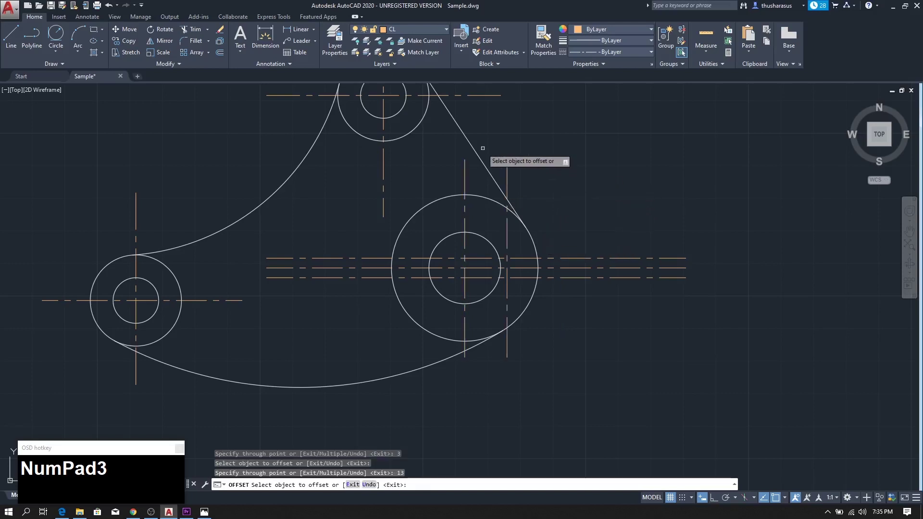
{"action": "key", "text": "Escape"}
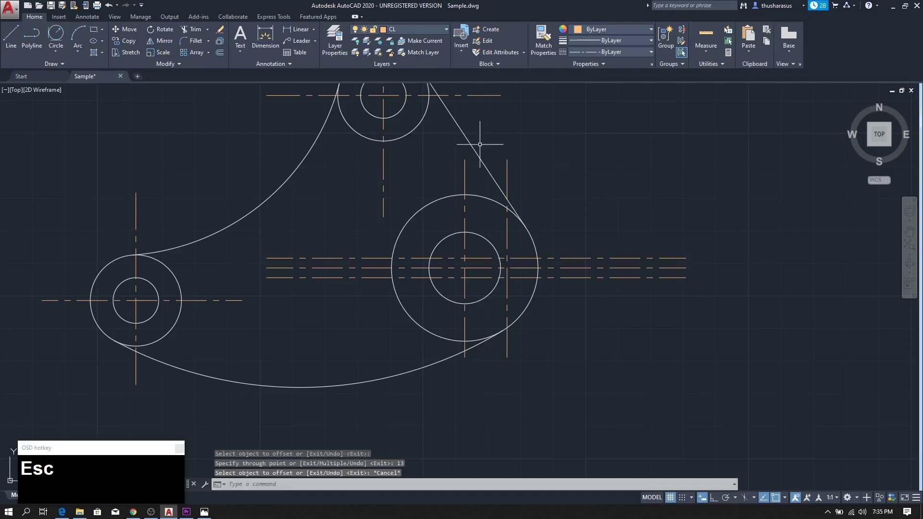
Move the two horizontal keyway lines and the vertical keyway depth line to the OL layer and clear the selection
{"action": "scroll", "coordinate": [504, 271], "scroll_direction": "up", "scroll_amount": 2}
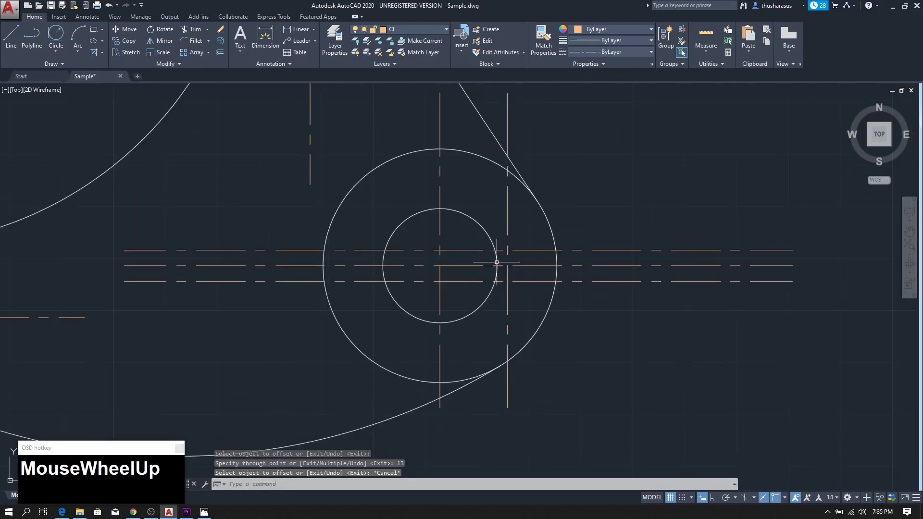
{"action": "left_click", "coordinate": [464, 250]}
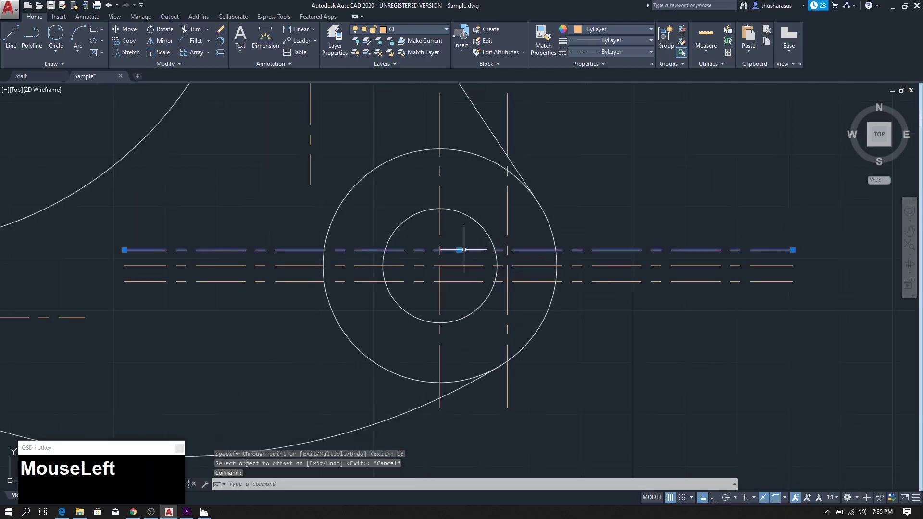
{"action": "left_click", "coordinate": [469, 281]}
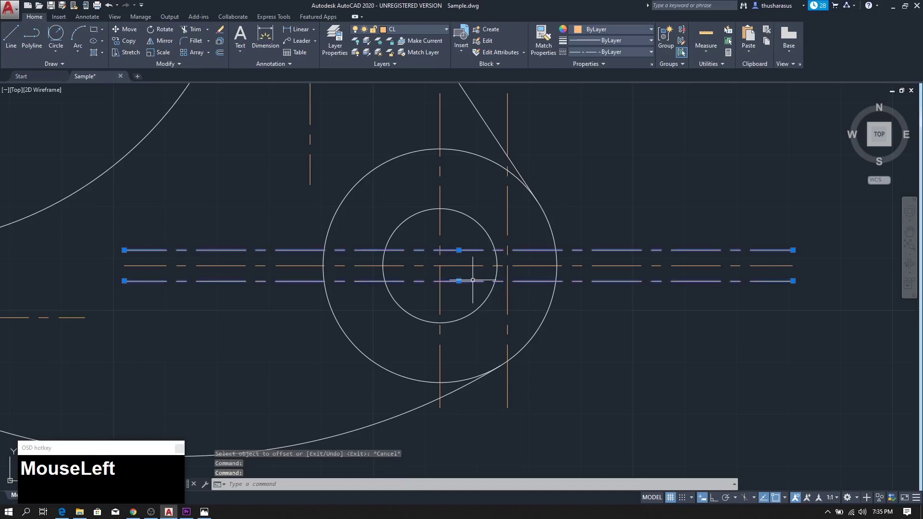
{"action": "left_click", "coordinate": [507, 221]}
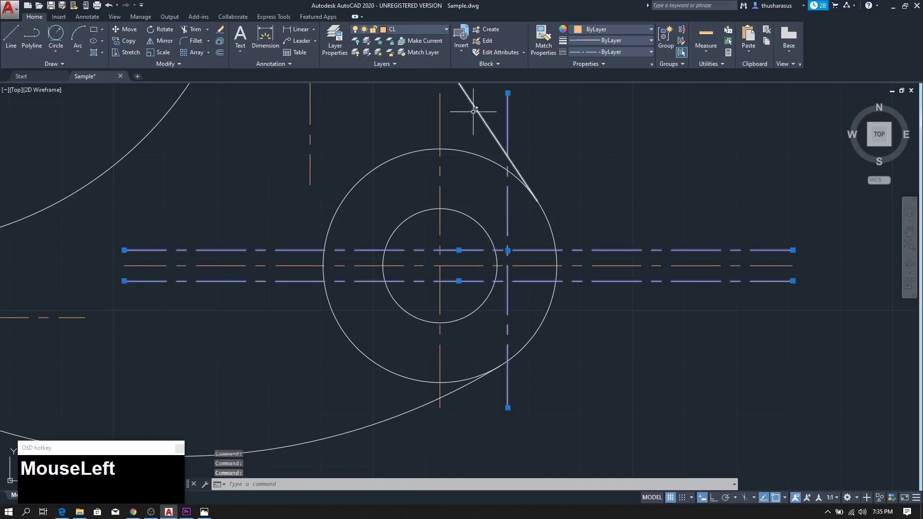
{"action": "left_click", "coordinate": [434, 30]}
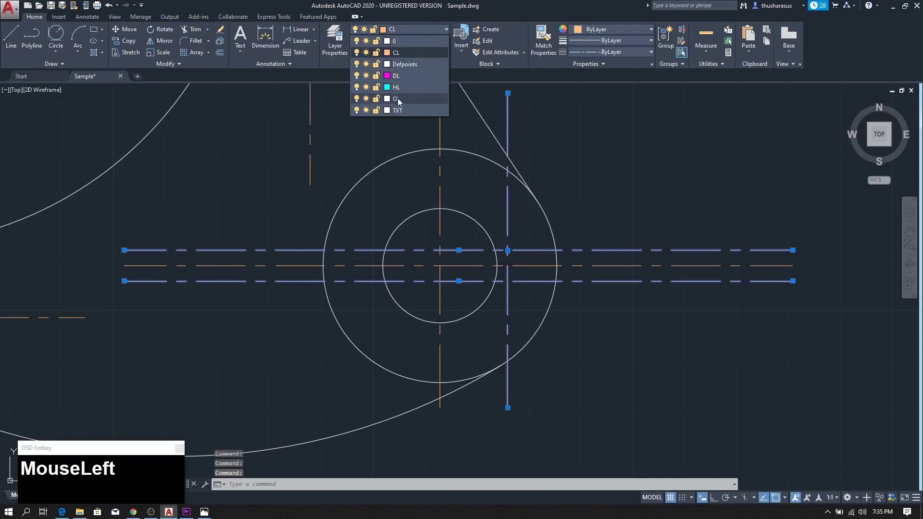
{"action": "left_click", "coordinate": [397, 98]}
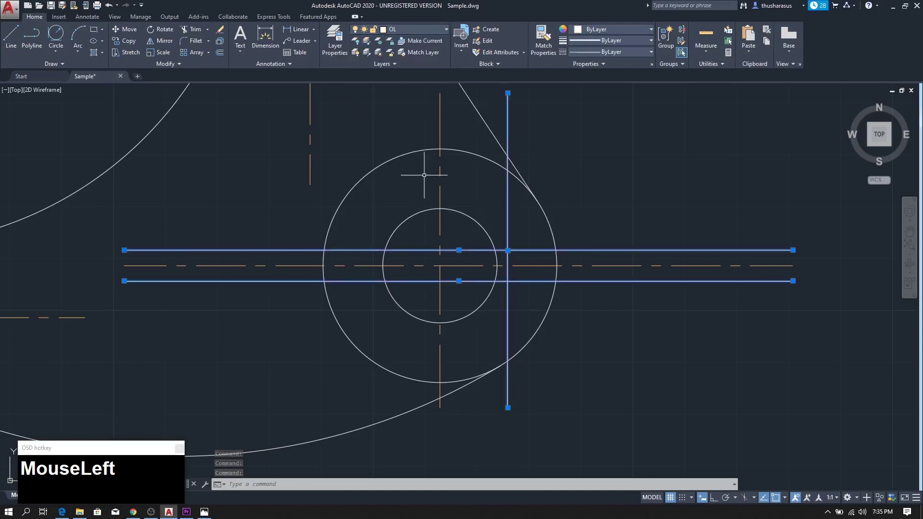
{"action": "key", "text": "Escape"}
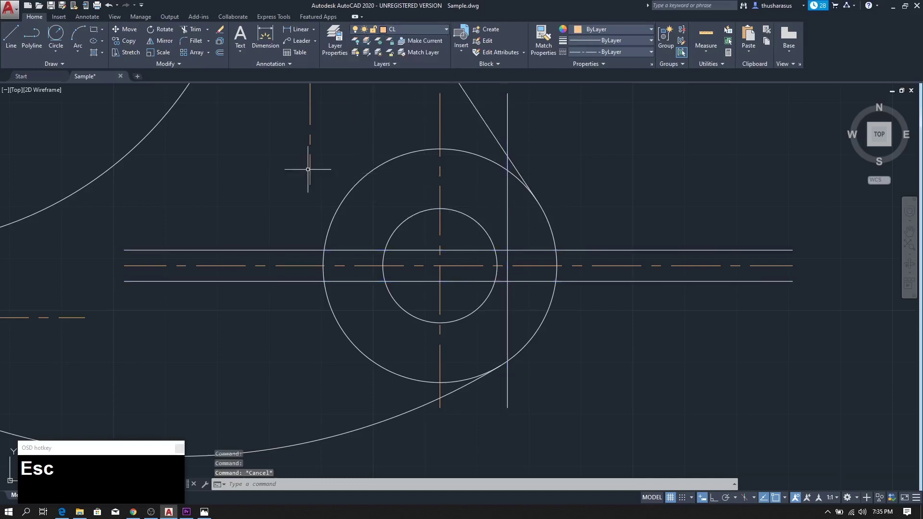
Trim both horizontal keyway lines inside the large hole and across the ring on its left side
{"action": "left_click", "coordinate": [192, 29]}
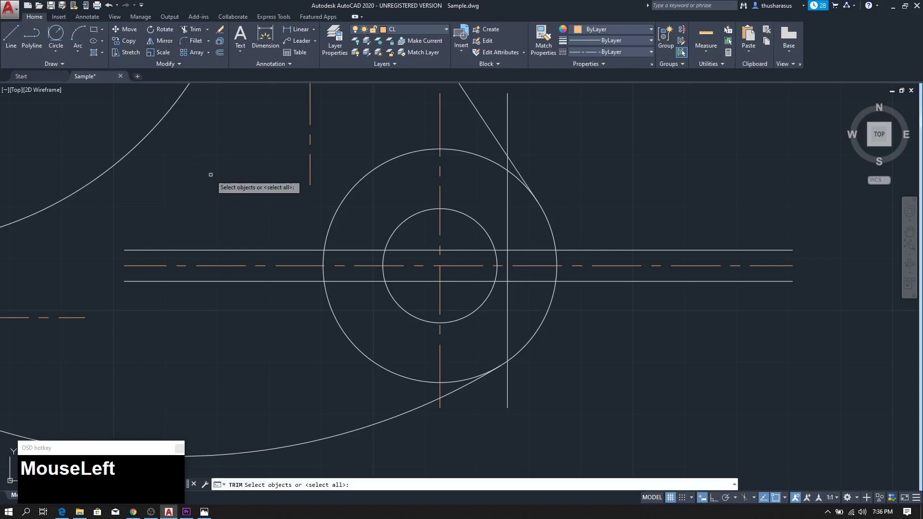
{"action": "key", "text": "Return"}
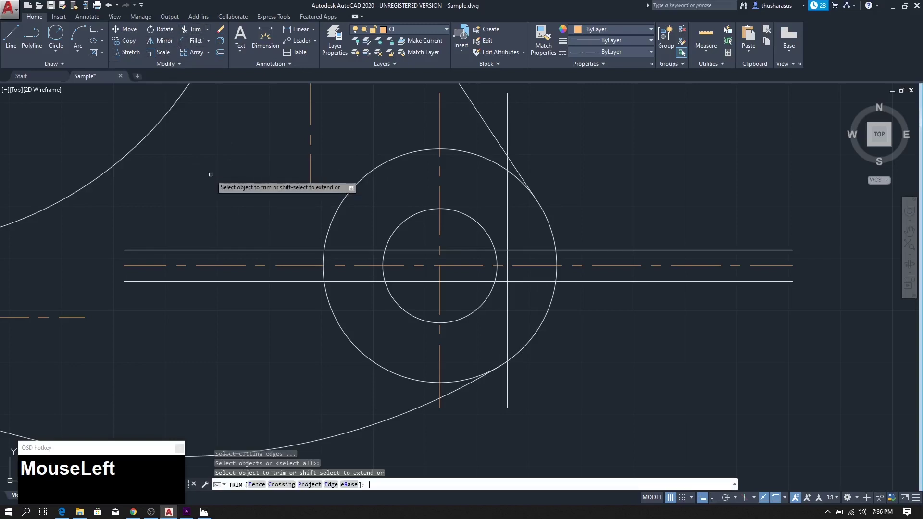
{"action": "left_click", "coordinate": [462, 250]}
{"action": "left_click", "coordinate": [412, 250]}
{"action": "left_click", "coordinate": [363, 250]}
{"action": "left_click", "coordinate": [361, 260]}
{"action": "left_click", "coordinate": [363, 280]}
{"action": "left_click", "coordinate": [406, 281]}
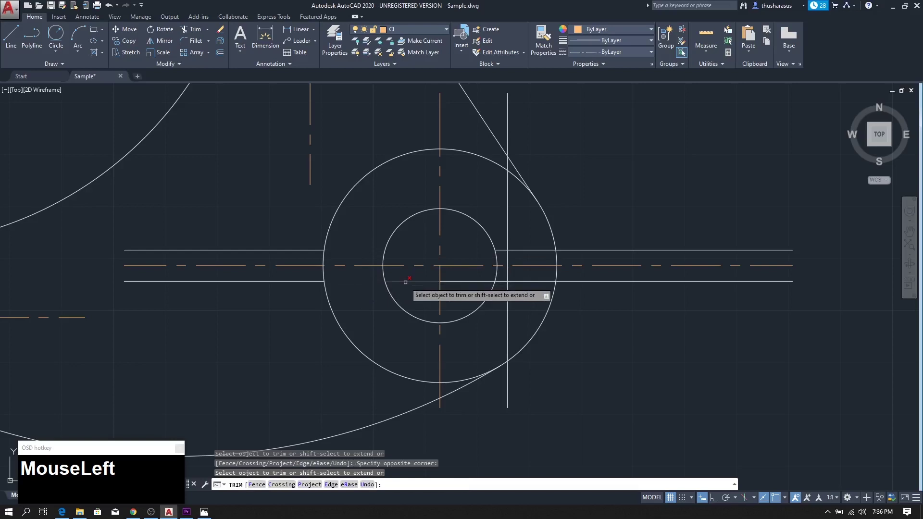
{"action": "left_click", "coordinate": [458, 281]}
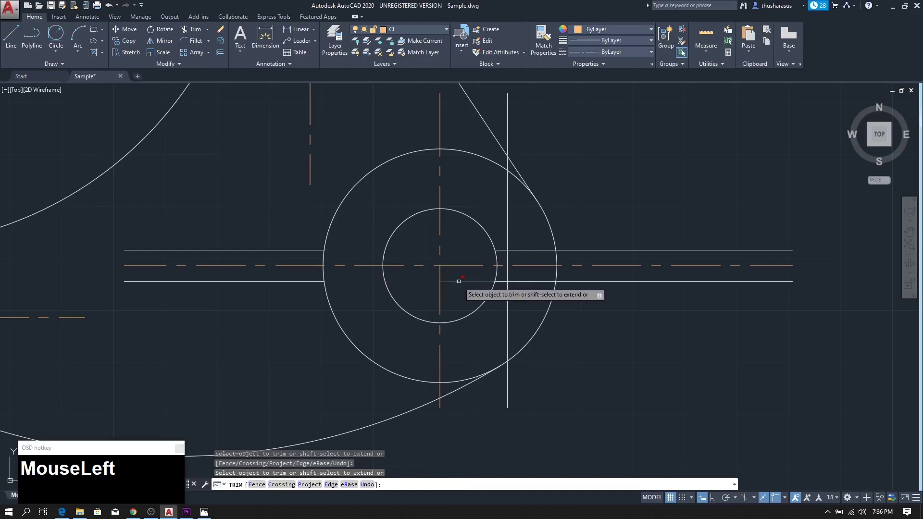
Trim the keyway lines between the keyway's corners and the outer circle, and the hole's arc across the keyway opening
{"action": "left_click", "coordinate": [506, 291]}
{"action": "left_click", "coordinate": [524, 282]}
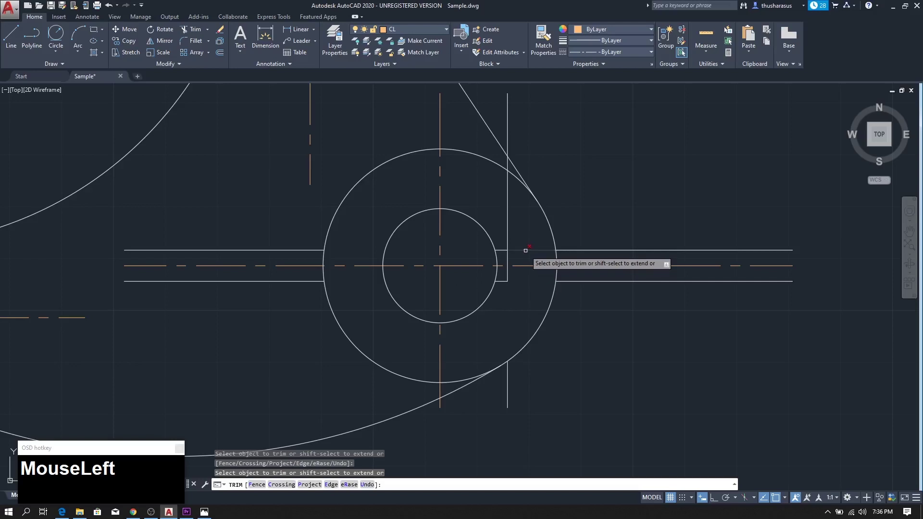
{"action": "left_click", "coordinate": [512, 226]}
{"action": "left_click", "coordinate": [504, 229]}
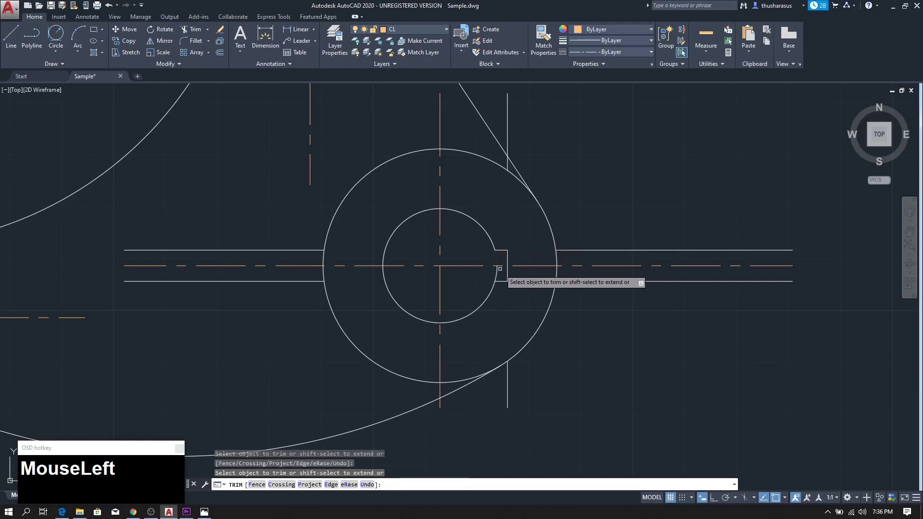
Trim the inner circle's arc across the keyway opening and erase the six leftover construction lines around the large circle
{"action": "left_click", "coordinate": [497, 275]}
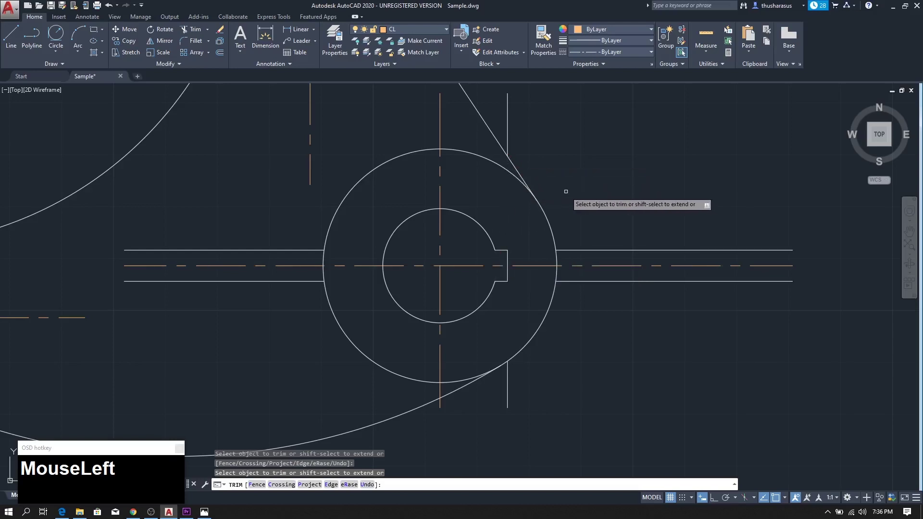
{"action": "key", "text": "Escape"}
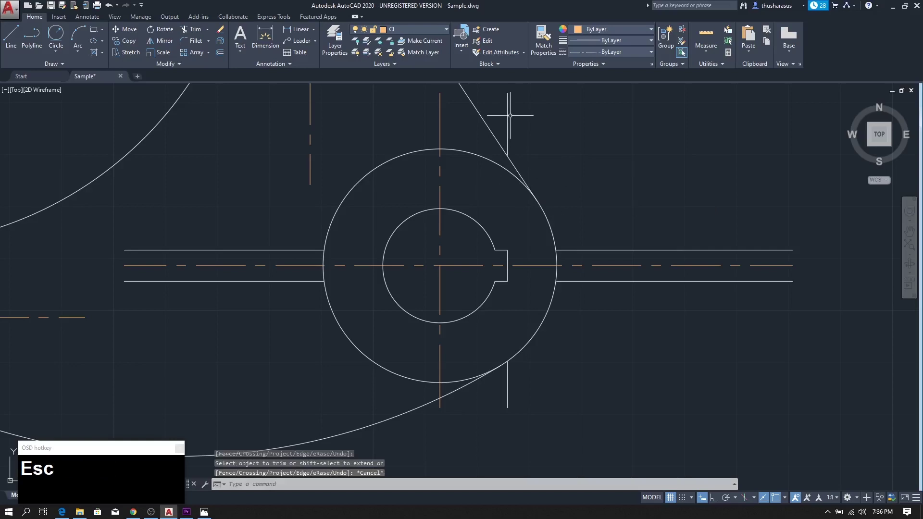
{"action": "left_click", "coordinate": [508, 116]}
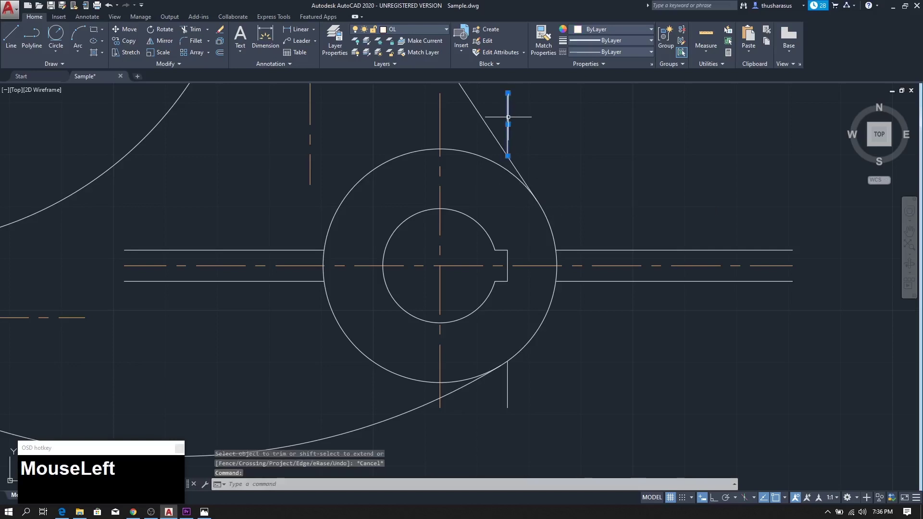
{"action": "left_click", "coordinate": [588, 249]}
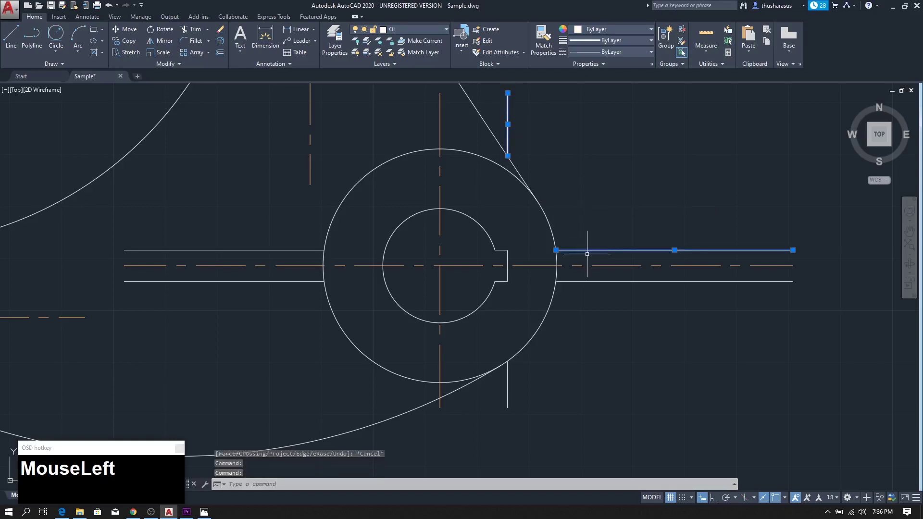
{"action": "left_click", "coordinate": [576, 281]}
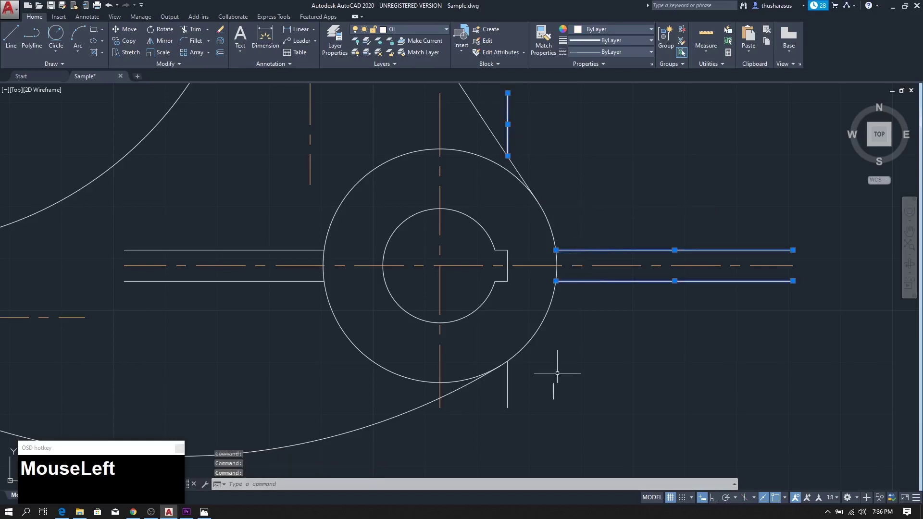
{"action": "left_click", "coordinate": [263, 282]}
{"action": "left_click", "coordinate": [266, 250]}
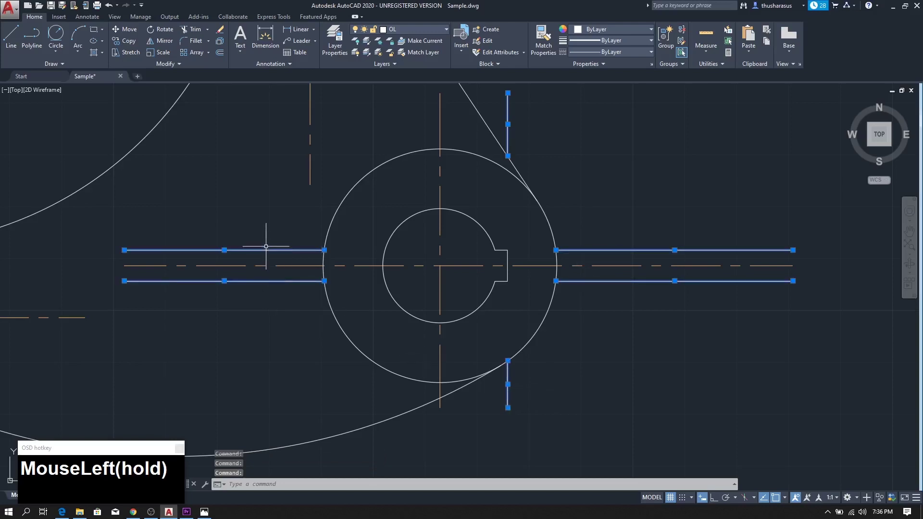
{"action": "key", "text": "Delete"}
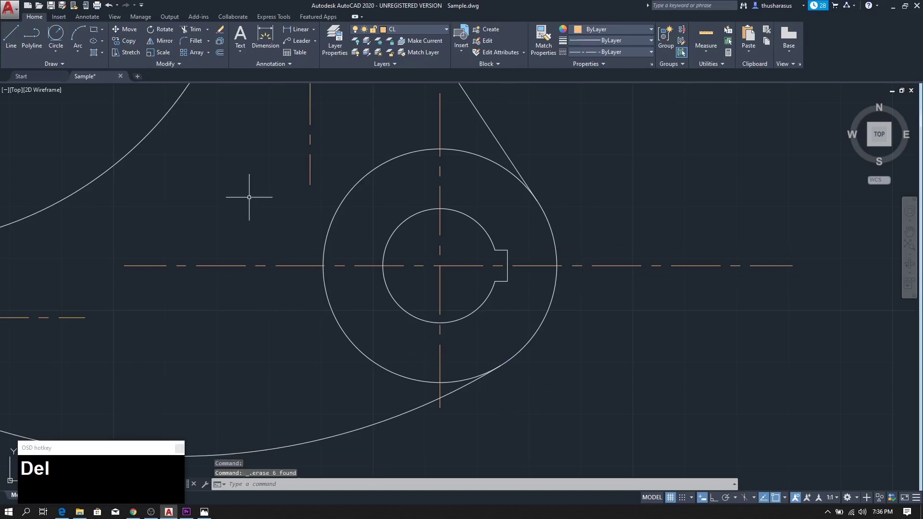
Make DL the current layer and use Ceyforte as the dimension style
{"action": "scroll", "coordinate": [266, 210], "scroll_direction": "down", "scroll_amount": 8}
{"action": "scroll", "coordinate": [260, 212], "scroll_direction": "up", "scroll_amount": 6}
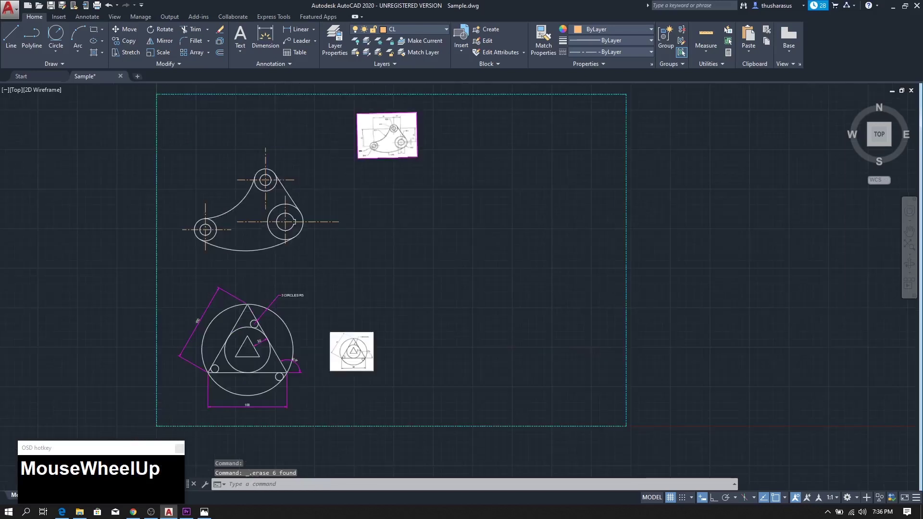
{"action": "scroll", "coordinate": [360, 236], "scroll_direction": "down", "scroll_amount": 2}
{"action": "mouse_move", "coordinate": [359, 237]}
{"action": "middle_mouse_down"}
{"action": "mouse_move", "coordinate": [417, 271]}
{"action": "mouse_move", "coordinate": [407, 297]}
{"action": "middle_mouse_up"}
{"action": "scroll", "coordinate": [408, 290], "scroll_direction": "up", "scroll_amount": 2}
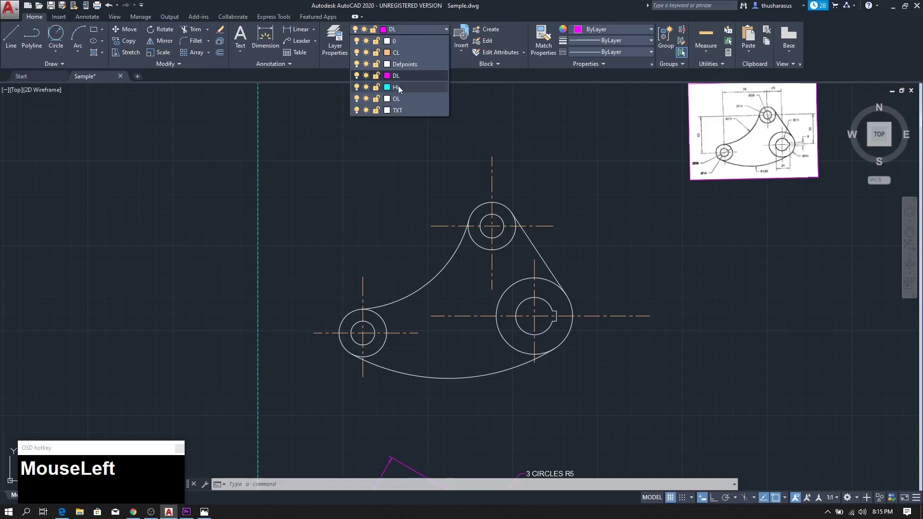
{"action": "left_click", "coordinate": [398, 86]}
{"action": "left_click", "coordinate": [413, 29]}
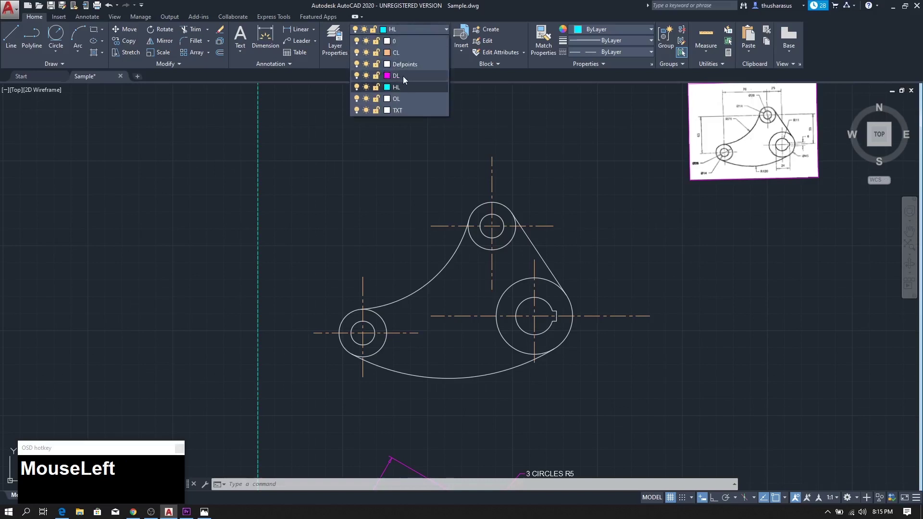
{"action": "left_click", "coordinate": [402, 76]}
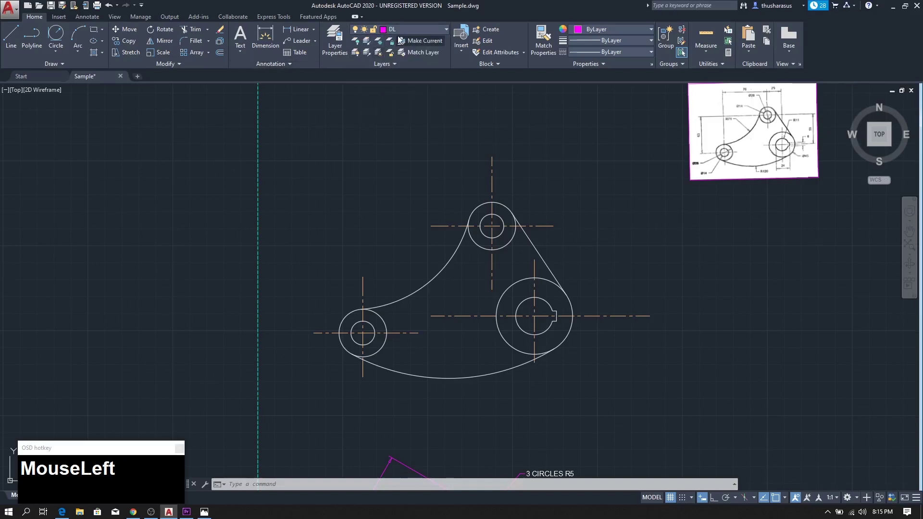
{"action": "left_click", "coordinate": [290, 65]}
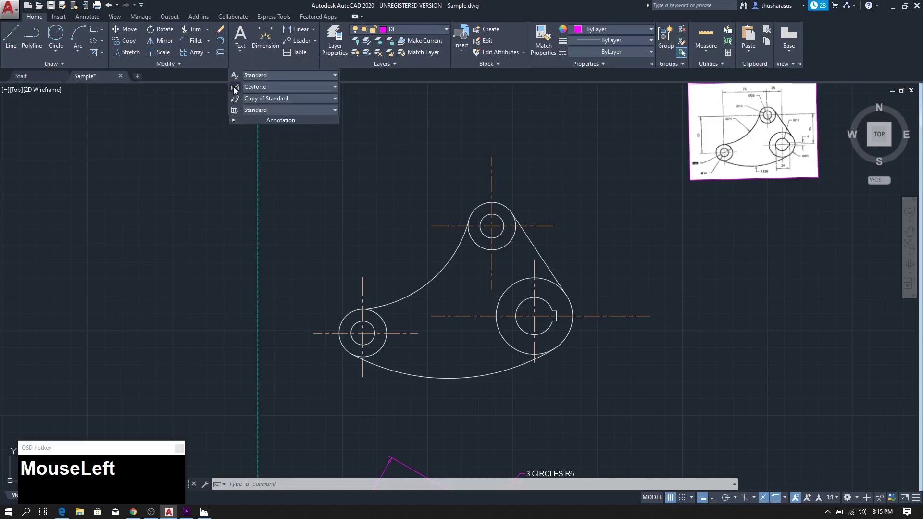
{"action": "left_click", "coordinate": [266, 86]}
{"action": "left_click", "coordinate": [265, 87]}
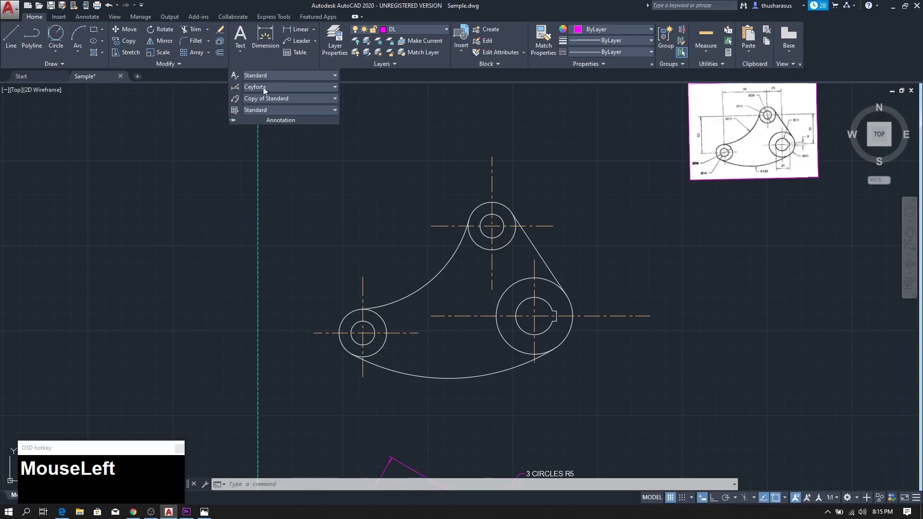
Add a vertical linear dimension between the horizontal centre lines of the lower-left and upper circles, placed to the left of the part
{"action": "left_click", "coordinate": [299, 30]}
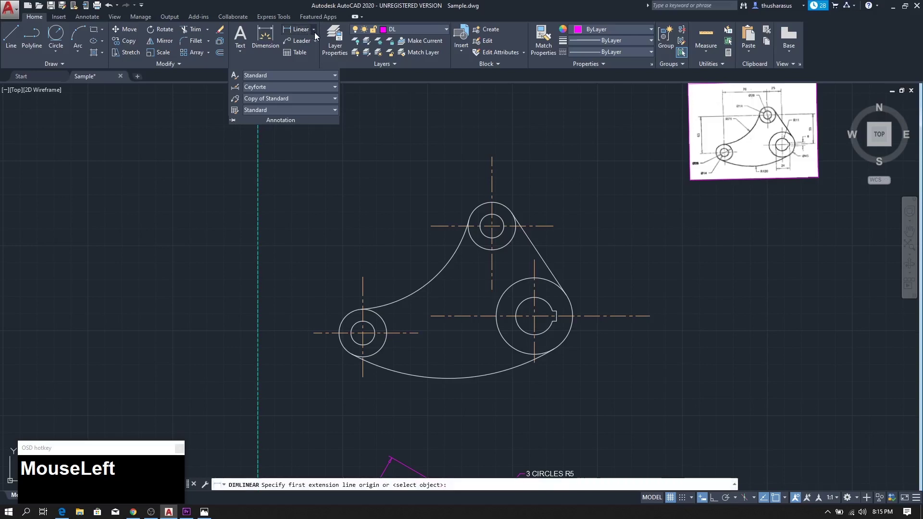
{"action": "left_click", "coordinate": [314, 29]}
{"action": "left_click", "coordinate": [307, 45]}
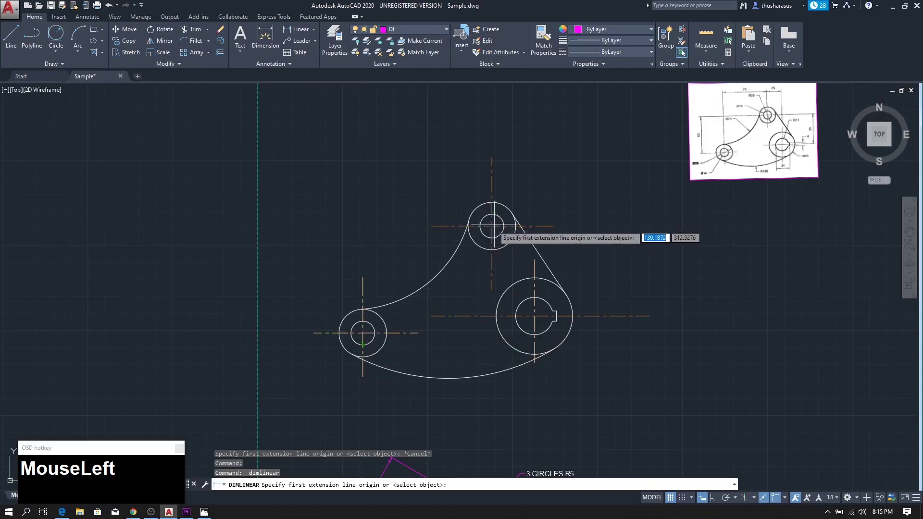
{"action": "scroll", "coordinate": [325, 328], "scroll_direction": "up", "scroll_amount": 4}
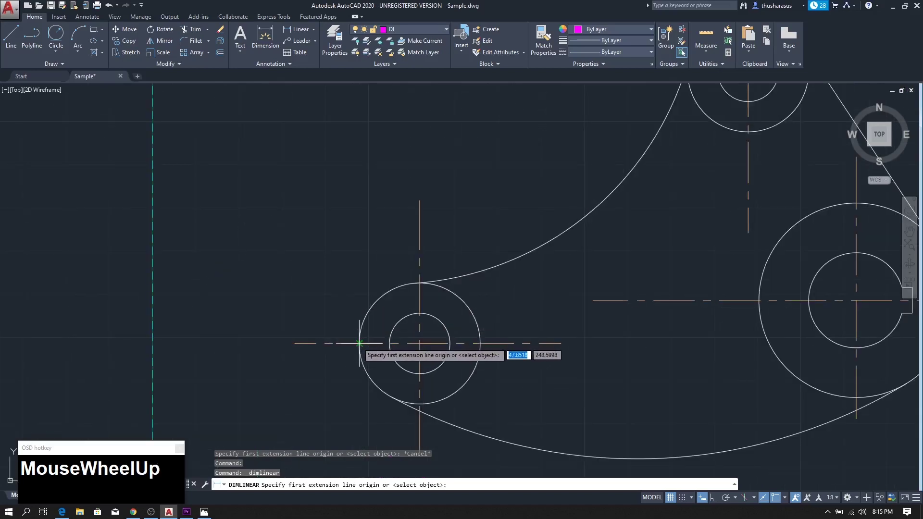
{"action": "left_click", "coordinate": [359, 343]}
{"action": "middle_click_drag", "start_coordinate": [601, 146], "coordinate": [519, 239]}
{"action": "scroll", "coordinate": [610, 165], "scroll_direction": "up", "scroll_amount": 6}
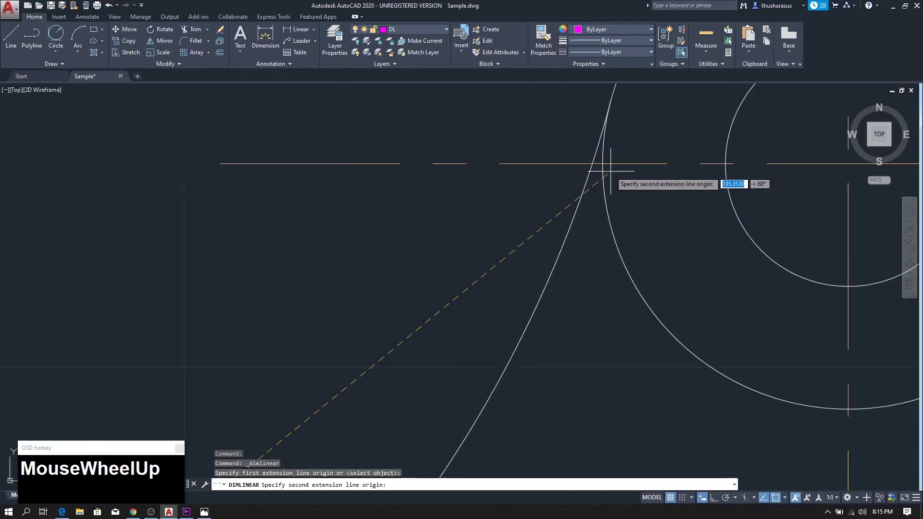
{"action": "left_click", "coordinate": [592, 163]}
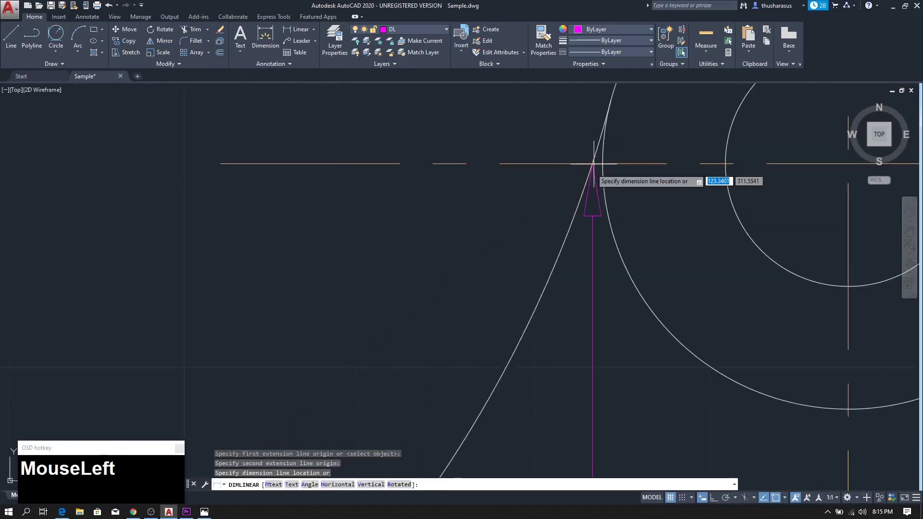
{"action": "scroll", "coordinate": [418, 197], "scroll_direction": "down", "scroll_amount": 8}
{"action": "mouse_move", "coordinate": [190, 284]}
{"action": "middle_mouse_down"}
{"action": "mouse_move", "coordinate": [256, 239]}
{"action": "mouse_move", "coordinate": [310, 224]}
{"action": "middle_mouse_up"}
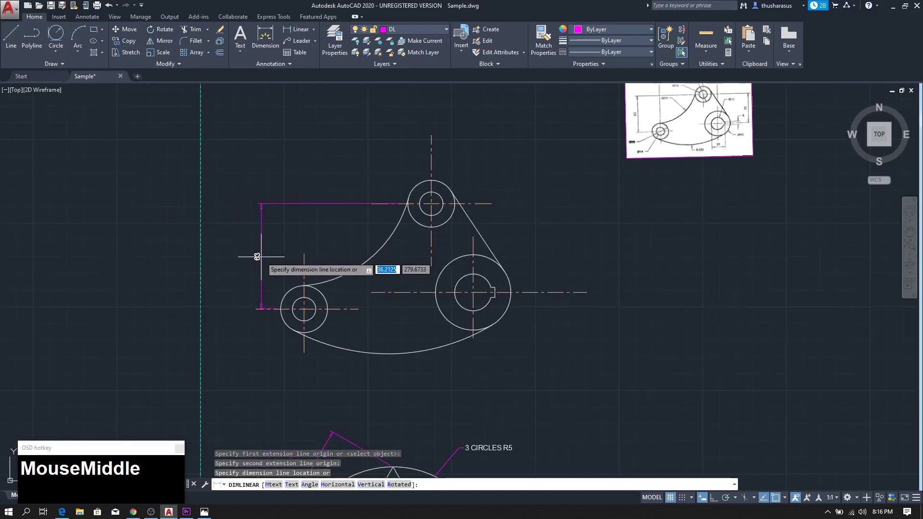
{"action": "left_click", "coordinate": [257, 256]}
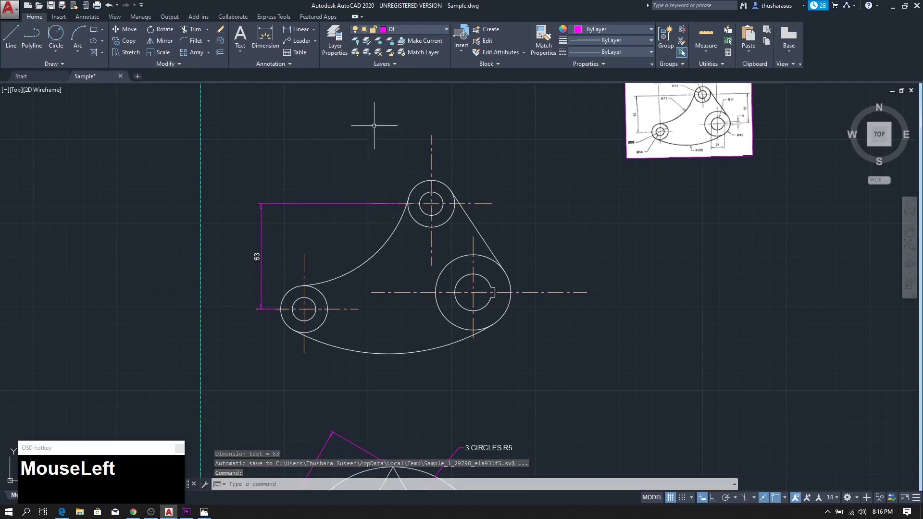
Add a horizontal linear dimension between the vertical centre lines of the lower-left and upper circles, placed above the part
{"action": "left_click", "coordinate": [301, 28]}
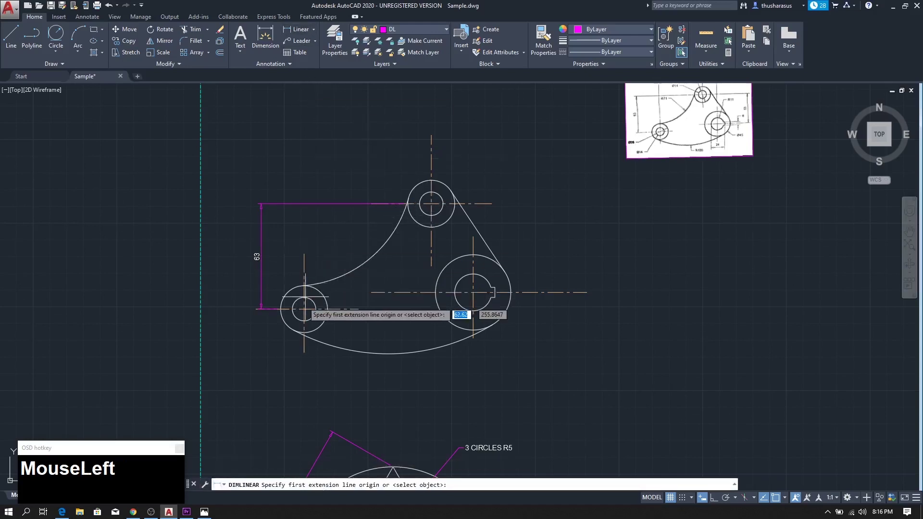
{"action": "scroll", "coordinate": [303, 288], "scroll_direction": "up", "scroll_amount": 8}
{"action": "scroll", "coordinate": [301, 291], "scroll_direction": "up", "scroll_amount": 6}
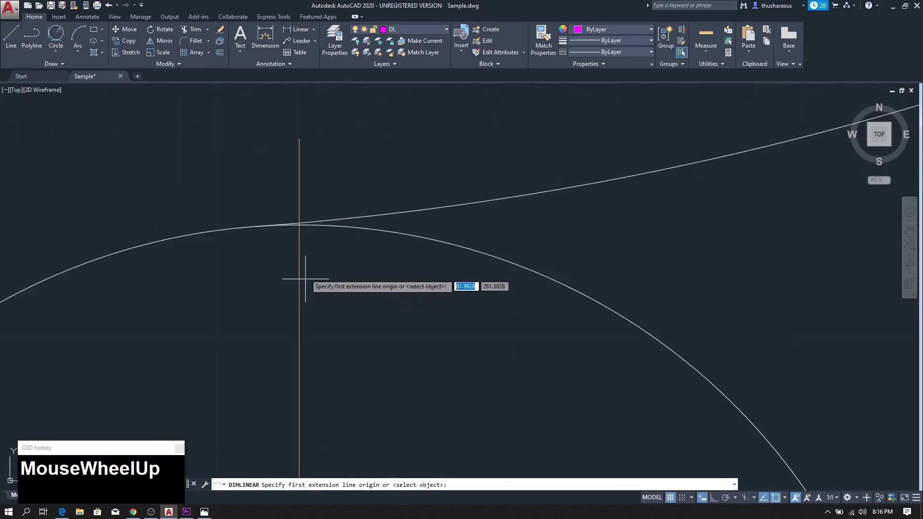
{"action": "left_click", "coordinate": [299, 224]}
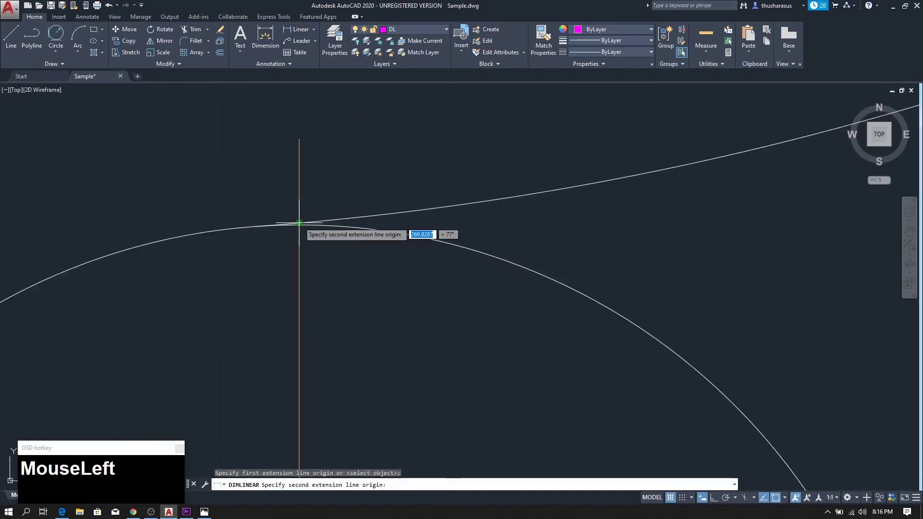
{"action": "scroll", "coordinate": [358, 197], "scroll_direction": "down", "scroll_amount": 3}
{"action": "scroll", "coordinate": [358, 197], "scroll_direction": "down", "scroll_amount": 3}
{"action": "middle_click_drag", "start_coordinate": [358, 195], "coordinate": [442, 181]}
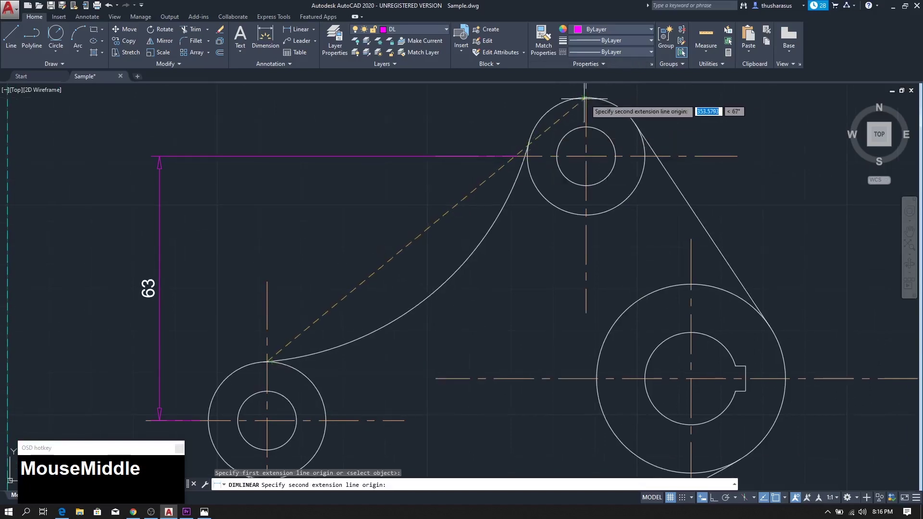
{"action": "scroll", "coordinate": [572, 96], "scroll_direction": "up", "scroll_amount": 10}
{"action": "mouse_move", "coordinate": [582, 96]}
{"action": "middle_mouse_down"}
{"action": "mouse_move", "coordinate": [571, 184]}
{"action": "mouse_move", "coordinate": [562, 190]}
{"action": "middle_mouse_up"}
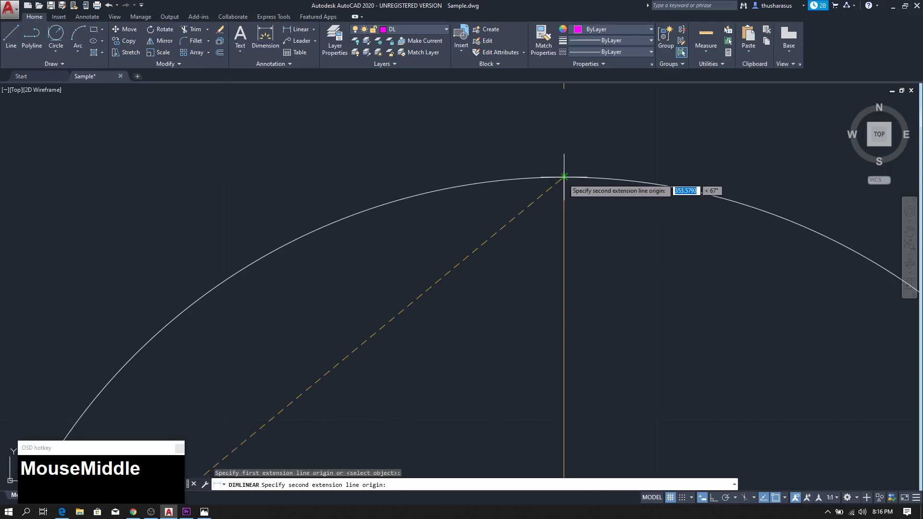
{"action": "left_click", "coordinate": [563, 179]}
{"action": "scroll", "coordinate": [563, 177], "scroll_direction": "down", "scroll_amount": 5}
{"action": "scroll", "coordinate": [562, 176], "scroll_direction": "down", "scroll_amount": 8}
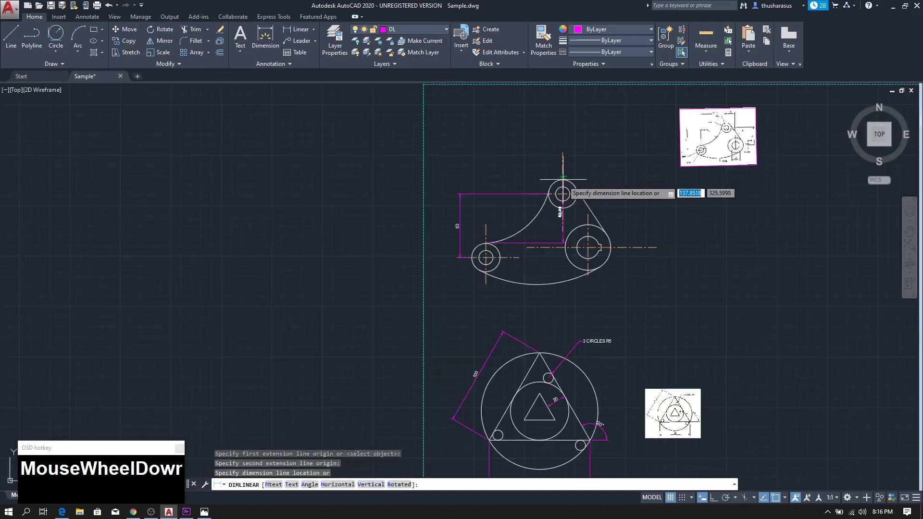
{"action": "left_click", "coordinate": [521, 156]}
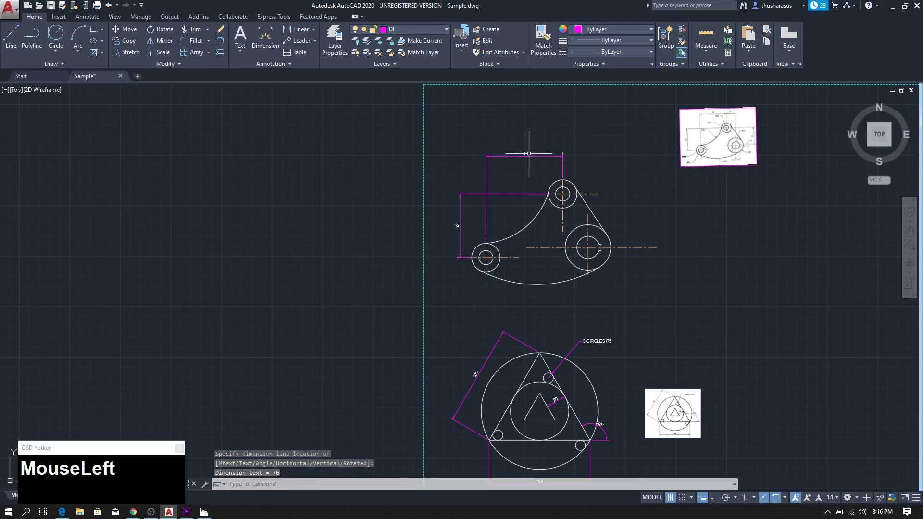
Add a horizontal linear dimension from the upper circle's vertical centre line to the keyway circle's, aligned with the existing horizontal dimension
{"action": "scroll", "coordinate": [526, 155], "scroll_direction": "up", "scroll_amount": 5}
{"action": "scroll", "coordinate": [533, 192], "scroll_direction": "down", "scroll_amount": 3}
{"action": "mouse_move", "coordinate": [533, 197]}
{"action": "middle_mouse_down"}
{"action": "mouse_move", "coordinate": [441, 157]}
{"action": "mouse_move", "coordinate": [395, 180]}
{"action": "middle_mouse_up"}
{"action": "scroll", "coordinate": [440, 157], "scroll_direction": "down", "scroll_amount": 2}
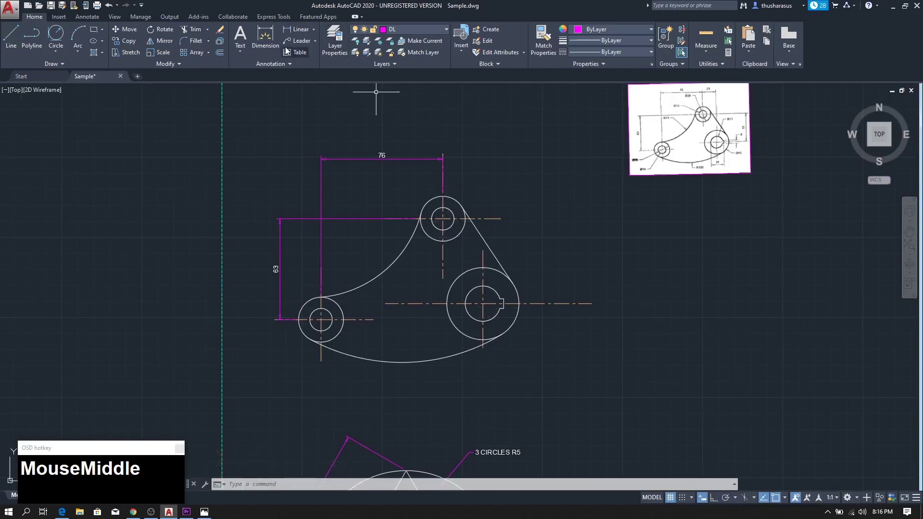
{"action": "left_click", "coordinate": [295, 32]}
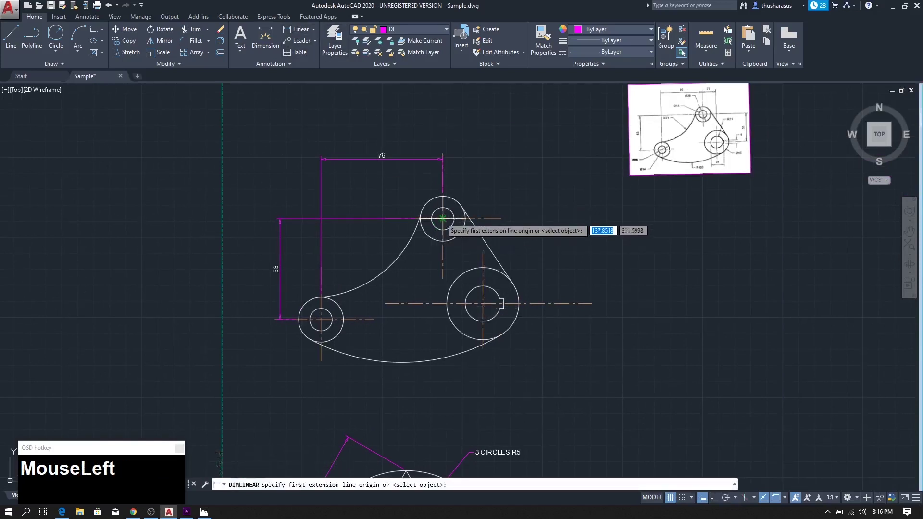
{"action": "scroll", "coordinate": [442, 196], "scroll_direction": "up", "scroll_amount": 3}
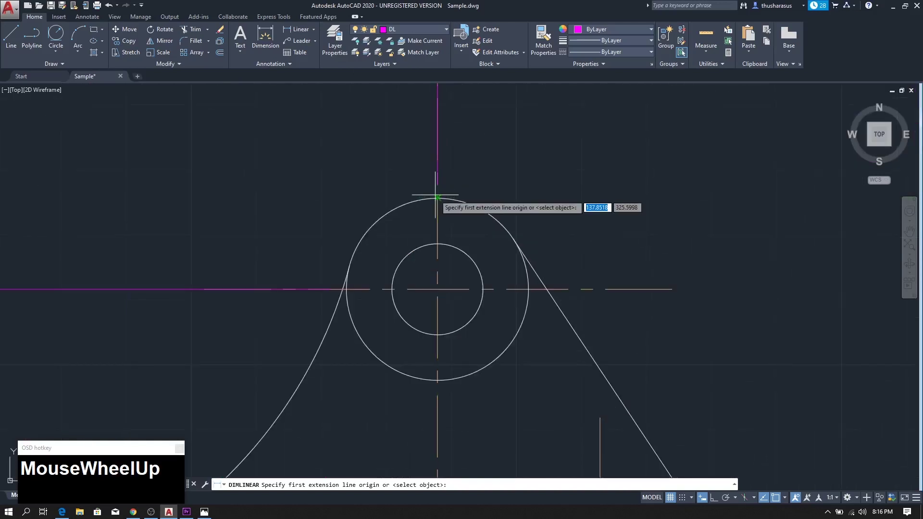
{"action": "left_click", "coordinate": [437, 197]}
{"action": "scroll", "coordinate": [529, 287], "scroll_direction": "down", "scroll_amount": 4}
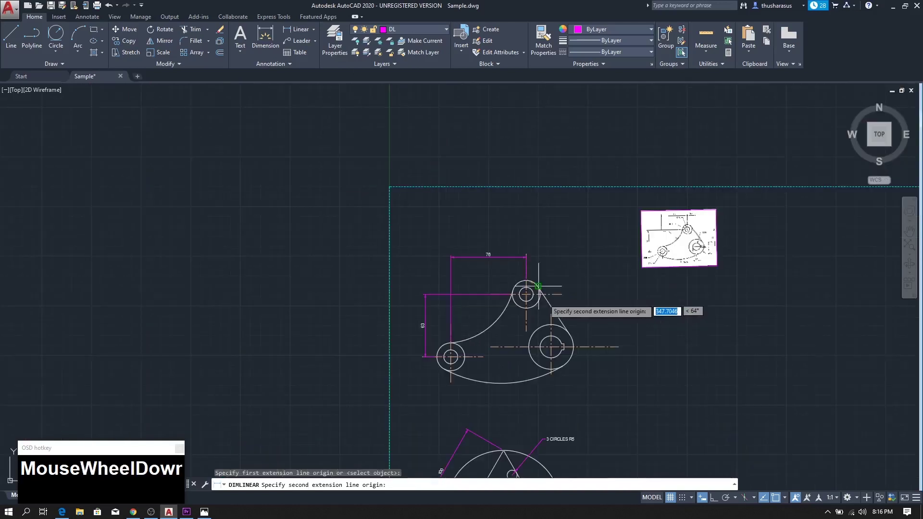
{"action": "scroll", "coordinate": [538, 286], "scroll_direction": "up", "scroll_amount": 6}
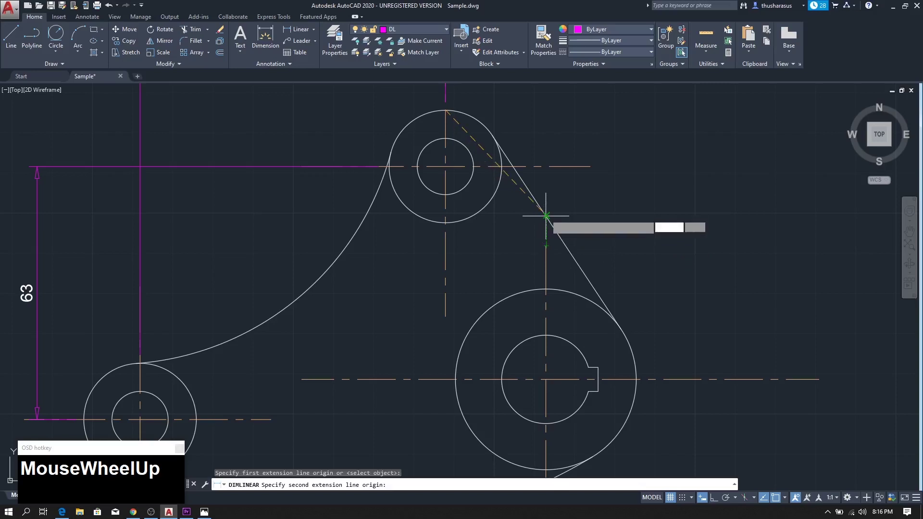
{"action": "left_click", "coordinate": [546, 215]}
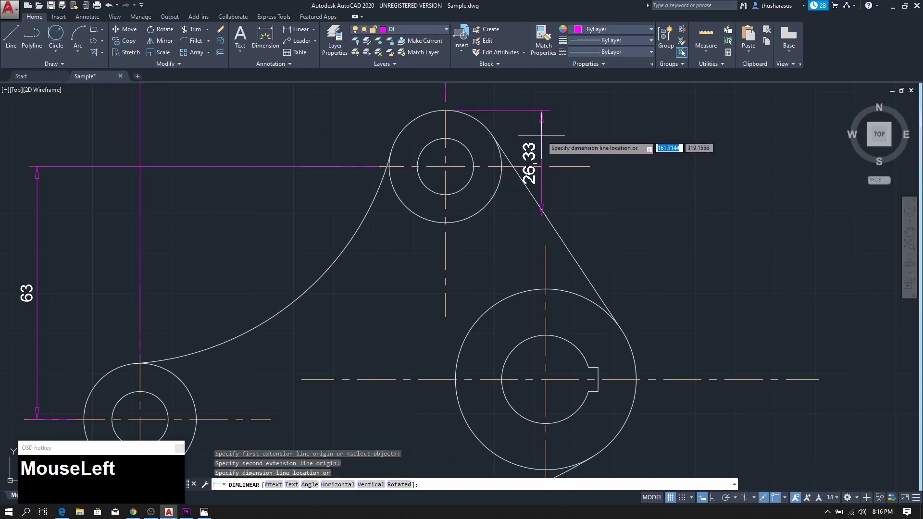
{"action": "scroll", "coordinate": [502, 93], "scroll_direction": "up", "scroll_amount": 4}
{"action": "scroll", "coordinate": [501, 92], "scroll_direction": "down", "scroll_amount": 5}
{"action": "middle_click_drag", "start_coordinate": [500, 110], "coordinate": [510, 239]}
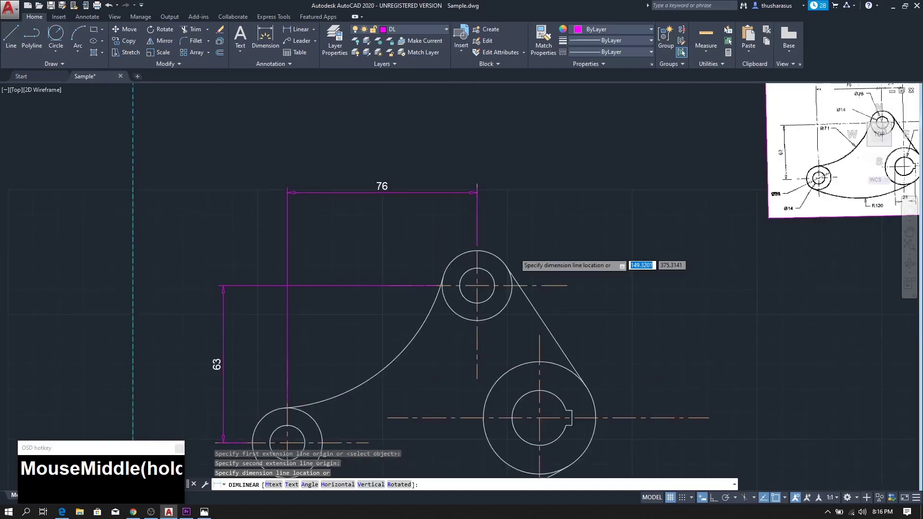
{"action": "left_click", "coordinate": [477, 192]}
{"action": "middle_click_drag", "start_coordinate": [503, 229], "coordinate": [439, 195]}
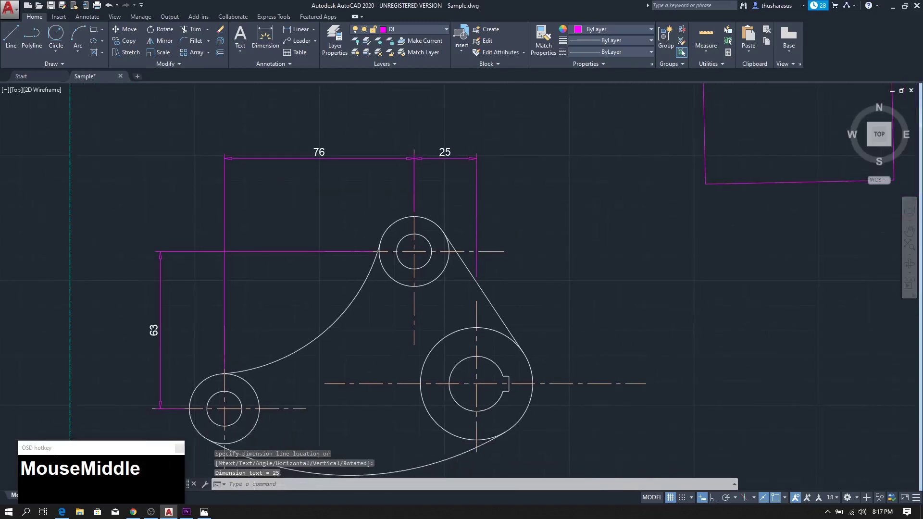
Add a vertical linear dimension between the horizontal centre lines of the upper circle and the keyway circle, placed to the right of the part
{"action": "middle_click_drag", "start_coordinate": [540, 289], "coordinate": [462, 249]}
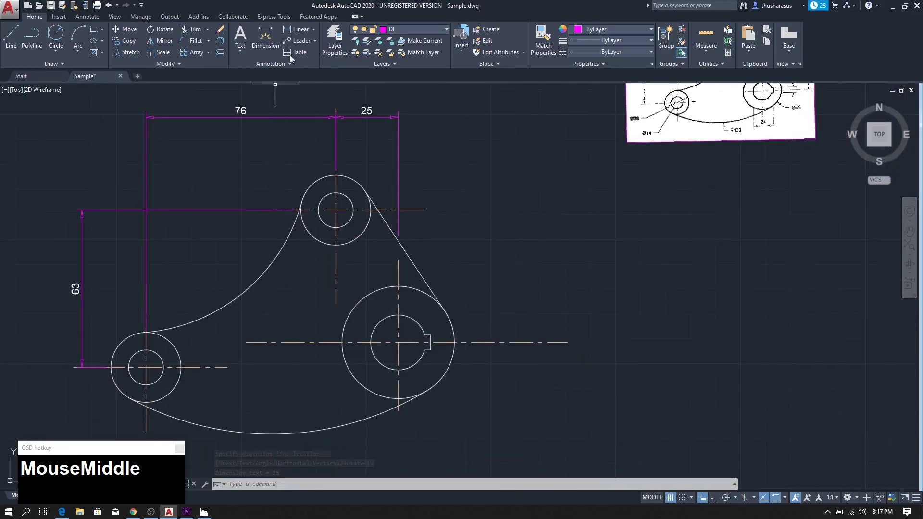
{"action": "left_click", "coordinate": [300, 30]}
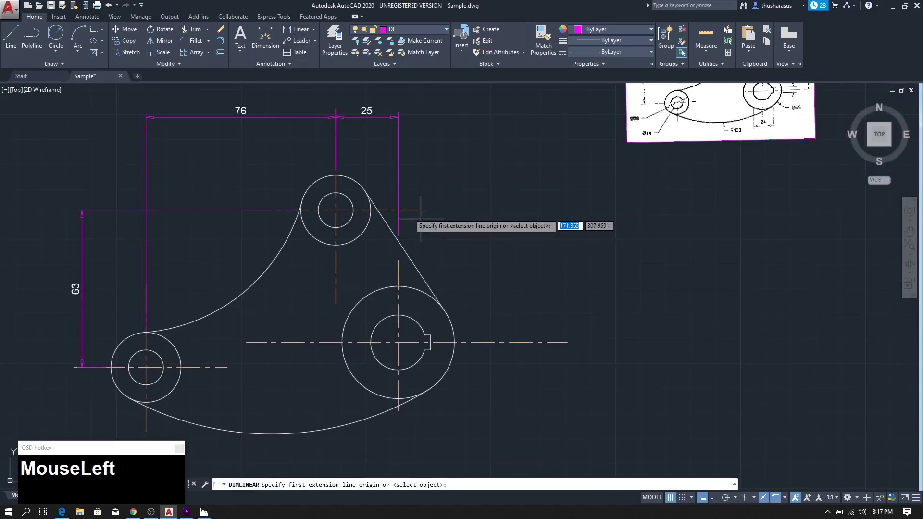
{"action": "scroll", "coordinate": [383, 212], "scroll_direction": "up", "scroll_amount": 2}
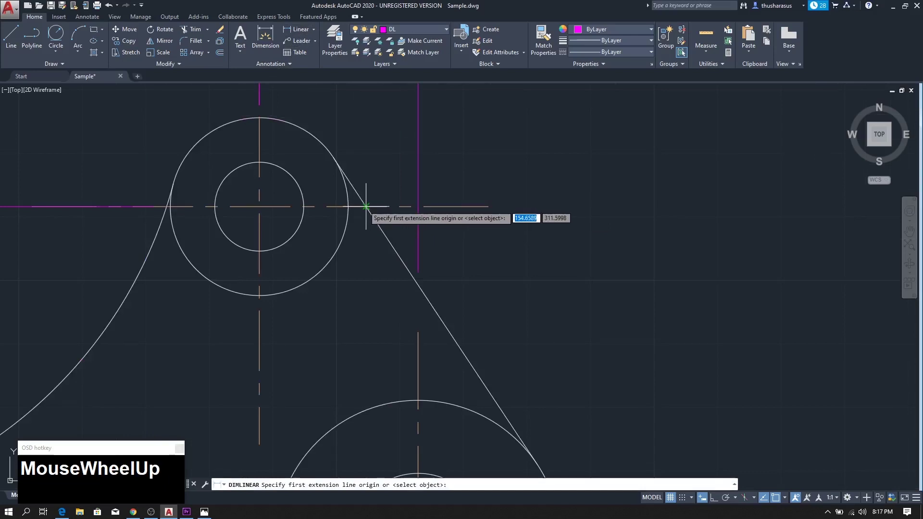
{"action": "left_click", "coordinate": [366, 206]}
{"action": "scroll", "coordinate": [451, 336], "scroll_direction": "down", "scroll_amount": 3}
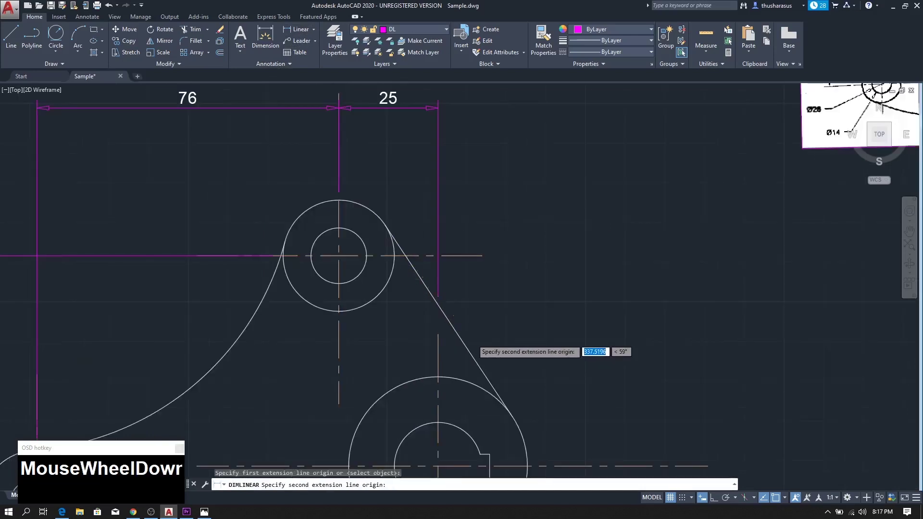
{"action": "middle_click_drag", "start_coordinate": [509, 435], "coordinate": [454, 319]}
{"action": "scroll", "coordinate": [445, 294], "scroll_direction": "up", "scroll_amount": 5}
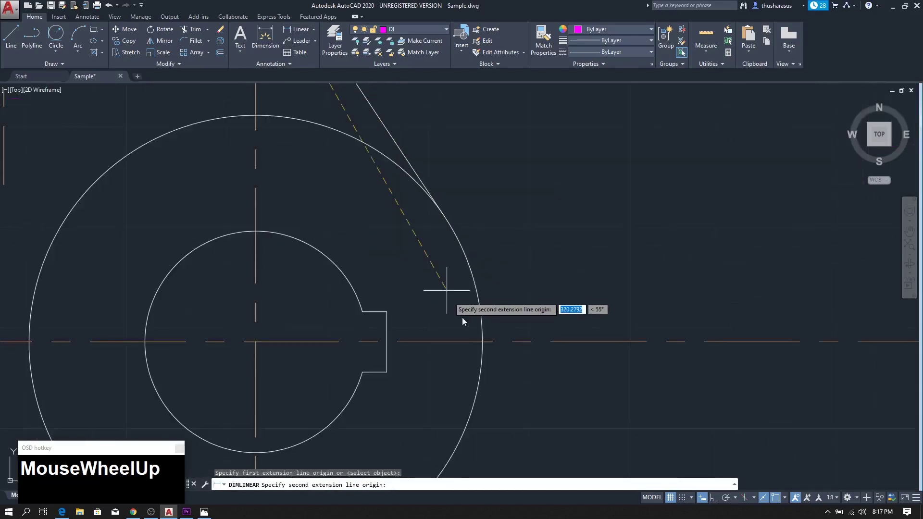
{"action": "left_click", "coordinate": [482, 342]}
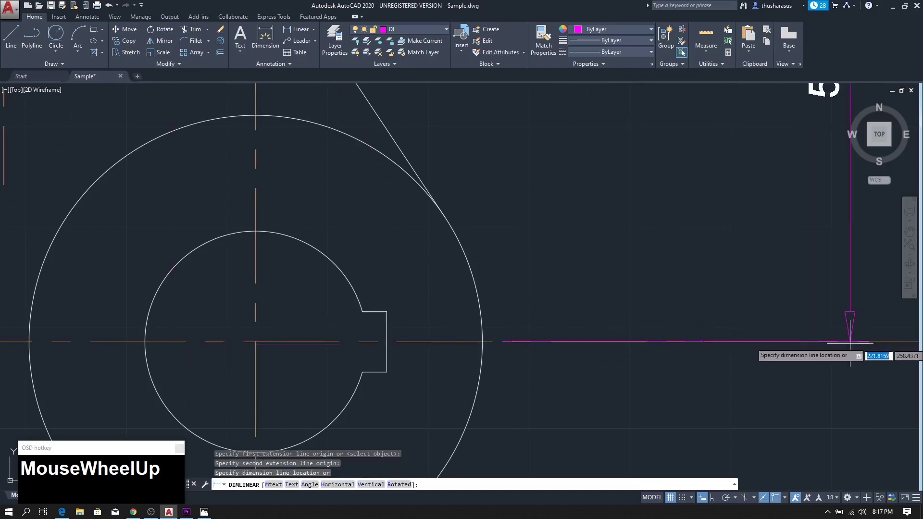
{"action": "scroll", "coordinate": [783, 343], "scroll_direction": "down", "scroll_amount": 5}
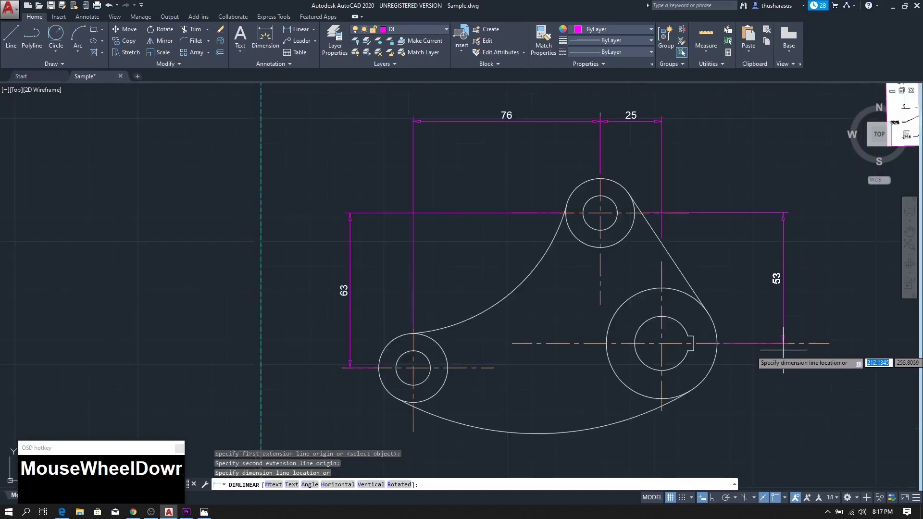
{"action": "left_click", "coordinate": [822, 343]}
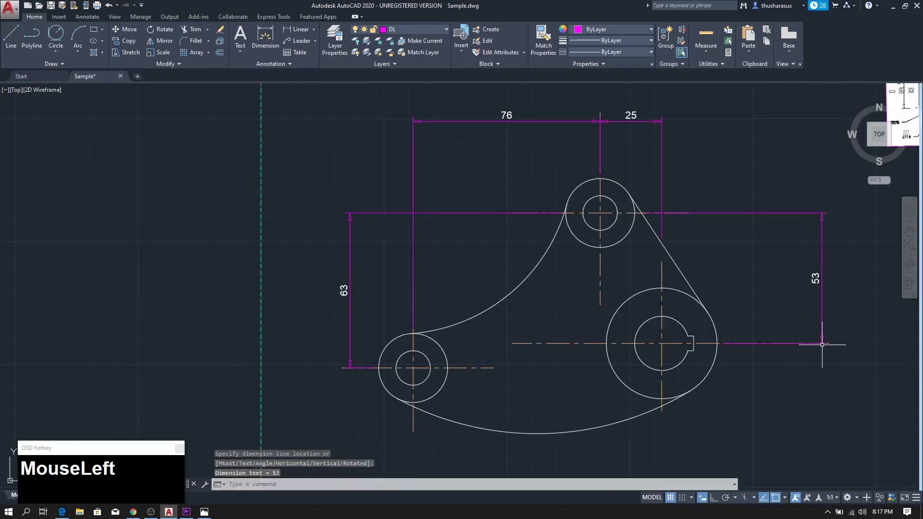
Add a horizontal linear dimension from the keyway bore's left quadrant to the keyway's outer edge, placed below the part as in the reference image
{"action": "middle_click_drag", "start_coordinate": [744, 375], "coordinate": [601, 313]}
{"action": "scroll", "coordinate": [607, 317], "scroll_direction": "down", "scroll_amount": 2}
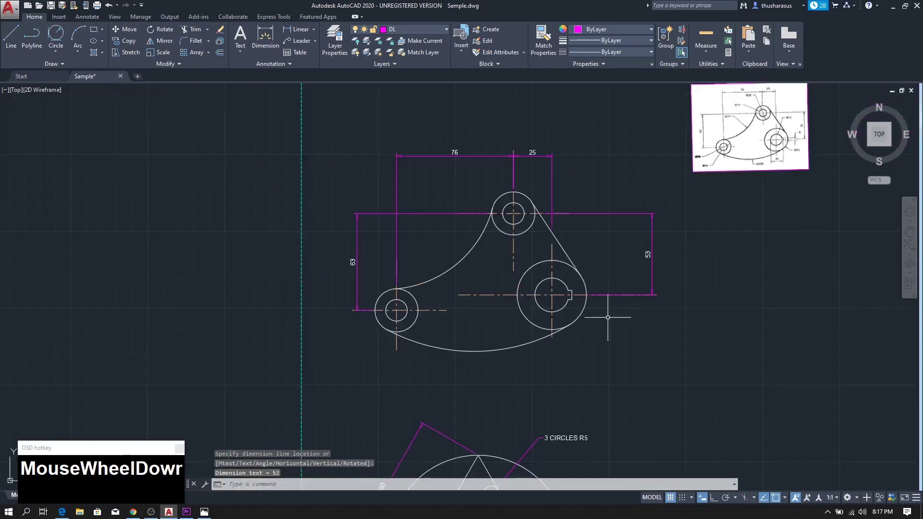
{"action": "scroll", "coordinate": [788, 153], "scroll_direction": "up", "scroll_amount": 3}
{"action": "middle_click_drag", "start_coordinate": [881, 149], "coordinate": [851, 134]}
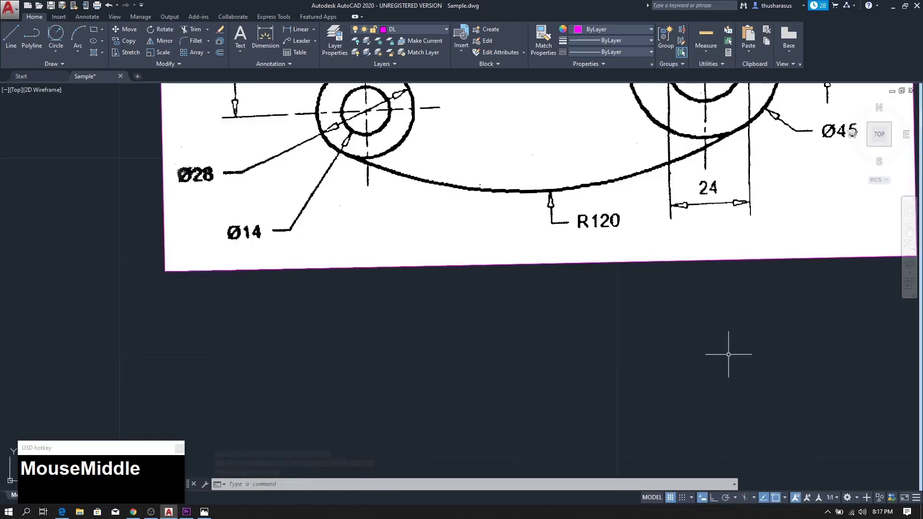
{"action": "middle_click_drag", "start_coordinate": [722, 261], "coordinate": [704, 334]}
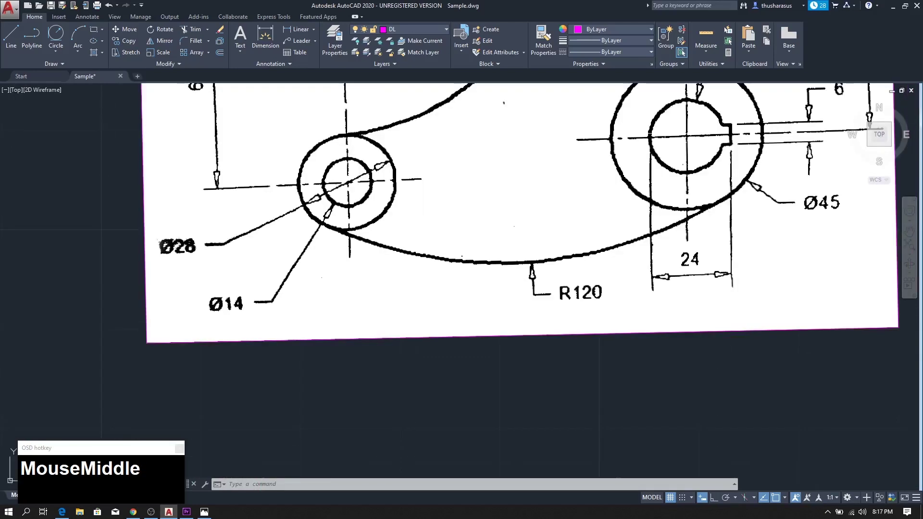
{"action": "scroll", "coordinate": [535, 305], "scroll_direction": "down", "scroll_amount": 3}
{"action": "mouse_move", "coordinate": [411, 458]}
{"action": "middle_mouse_down"}
{"action": "mouse_move", "coordinate": [560, 330]}
{"action": "mouse_move", "coordinate": [550, 343]}
{"action": "middle_mouse_up"}
{"action": "scroll", "coordinate": [535, 309], "scroll_direction": "up", "scroll_amount": 4}
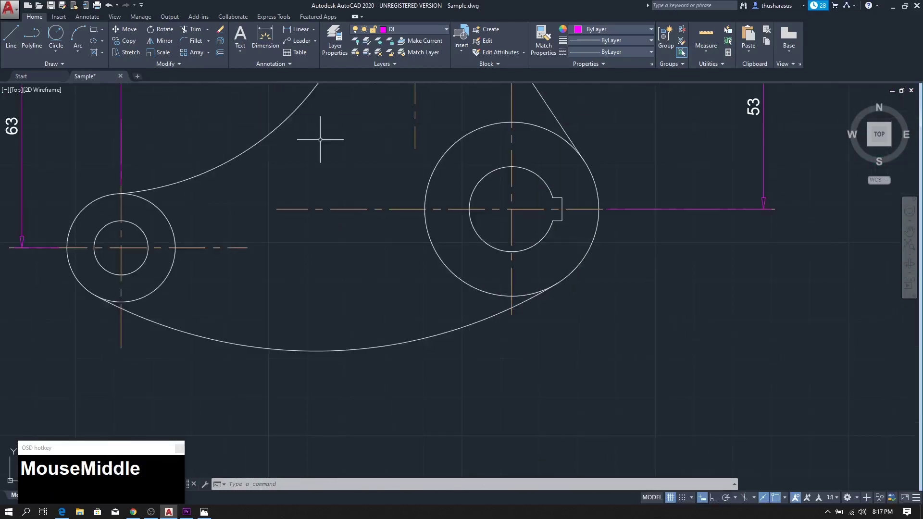
{"action": "left_click", "coordinate": [300, 28]}
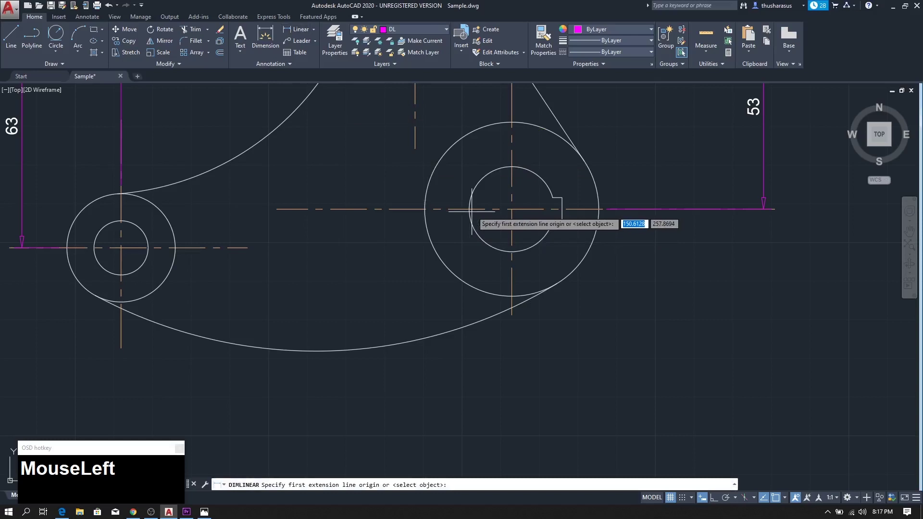
{"action": "left_click", "coordinate": [469, 209]}
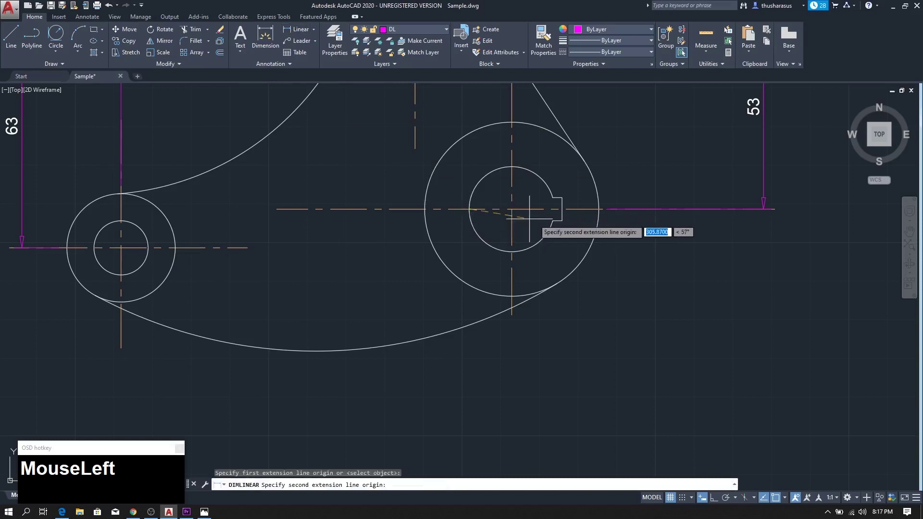
{"action": "left_click", "coordinate": [561, 220]}
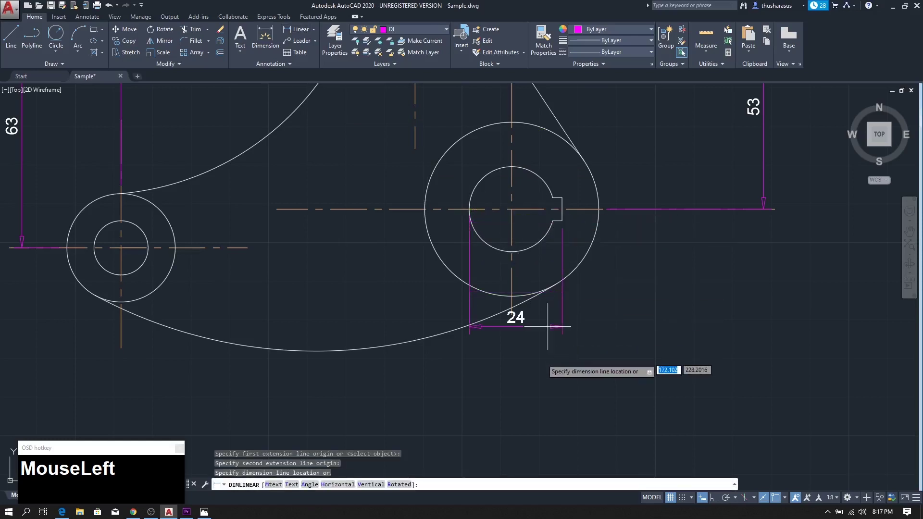
{"action": "left_click", "coordinate": [506, 378]}
Add a vertical linear dimension across the keyway's width, placed between the large circle and the vertical dimension on the right
{"action": "scroll", "coordinate": [608, 359], "scroll_direction": "down", "scroll_amount": 2}
{"action": "middle_click_drag", "start_coordinate": [622, 348], "coordinate": [519, 349]}
{"action": "scroll", "coordinate": [475, 260], "scroll_direction": "up", "scroll_amount": 2}
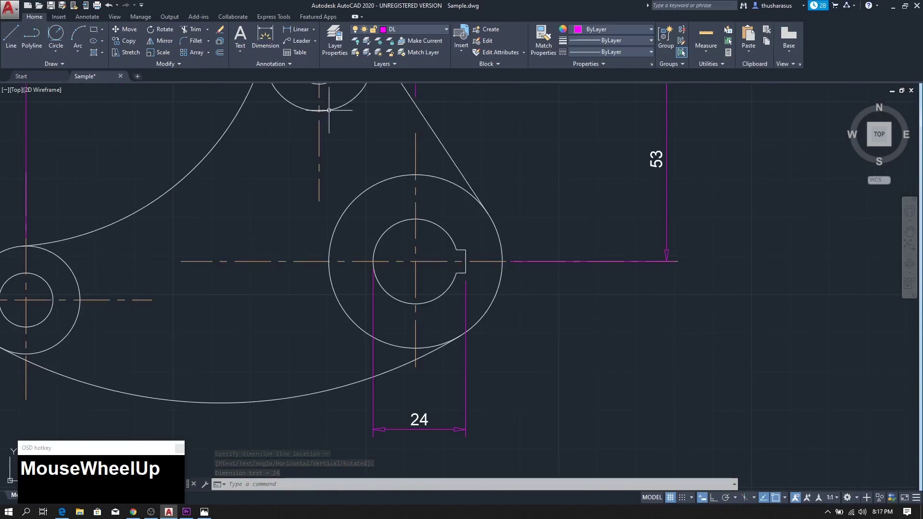
{"action": "left_click", "coordinate": [291, 31]}
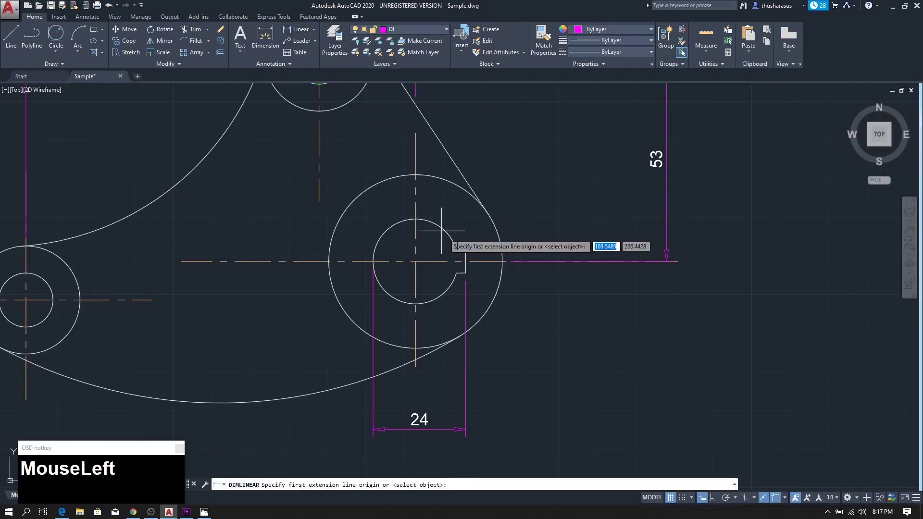
{"action": "left_click", "coordinate": [465, 249]}
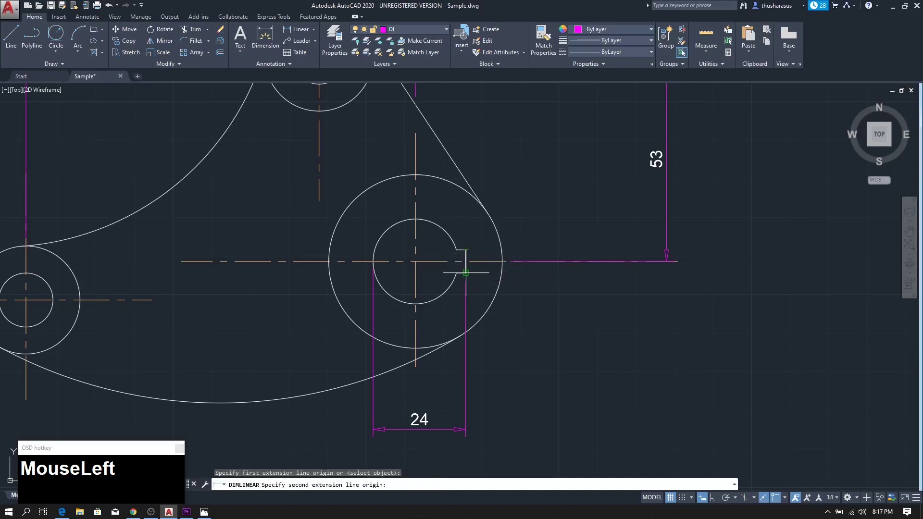
{"action": "left_click", "coordinate": [465, 273]}
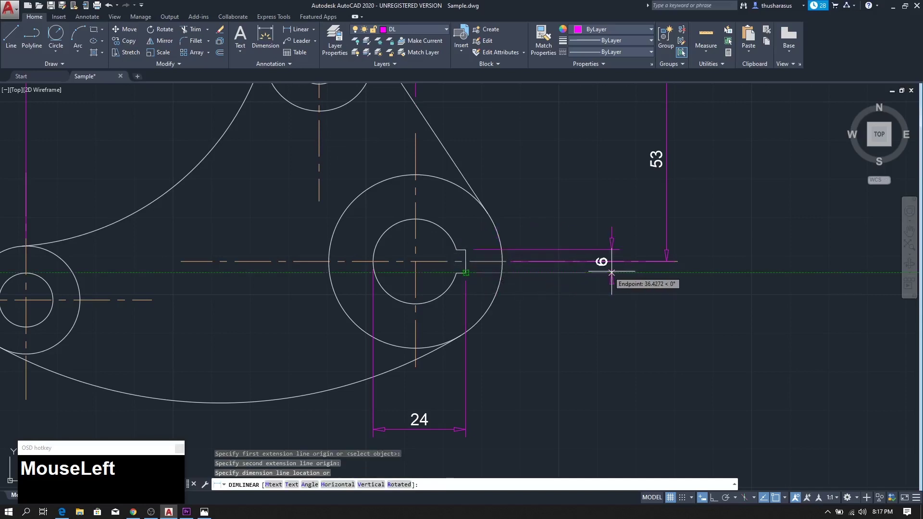
{"action": "left_click", "coordinate": [576, 269]}
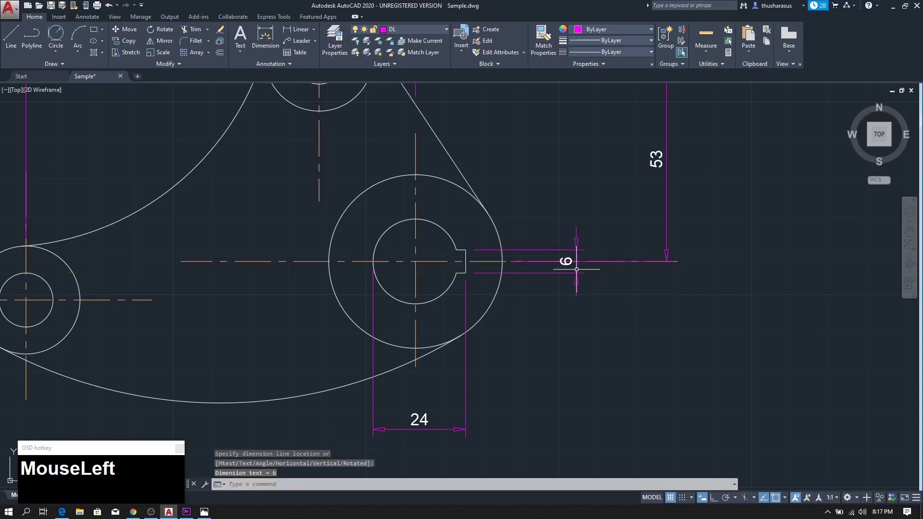
Compare the keyway and remaining diameter and radius dimensions in the reference image with the dimensioned drawing
{"action": "mouse_move", "coordinate": [606, 317]}
{"action": "middle_mouse_down"}
{"action": "mouse_move", "coordinate": [507, 323]}
{"action": "mouse_move", "coordinate": [500, 299]}
{"action": "mouse_move", "coordinate": [440, 315]}
{"action": "mouse_move", "coordinate": [437, 361]}
{"action": "middle_mouse_up"}
{"action": "scroll", "coordinate": [545, 313], "scroll_direction": "down", "scroll_amount": 5}
{"action": "scroll", "coordinate": [552, 315], "scroll_direction": "up", "scroll_amount": 3}
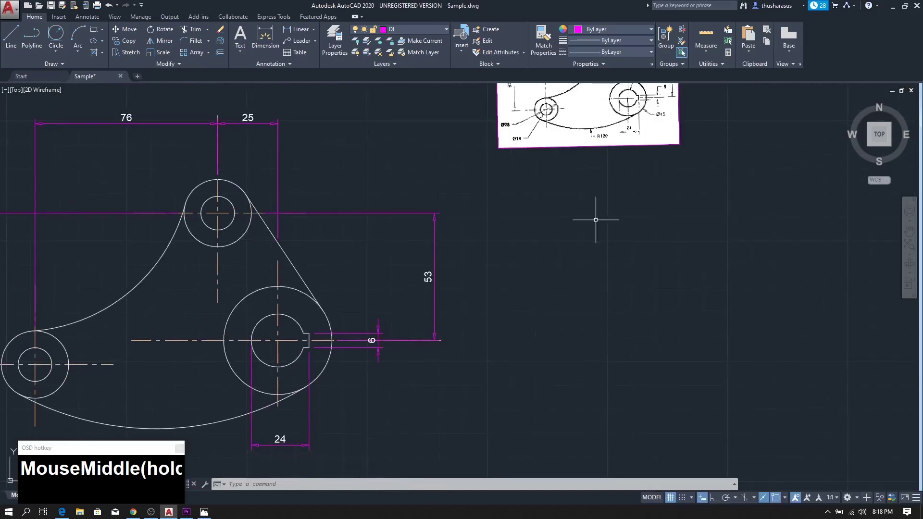
{"action": "middle_click_drag", "start_coordinate": [595, 219], "coordinate": [513, 333]}
{"action": "scroll", "coordinate": [594, 200], "scroll_direction": "up", "scroll_amount": 5}
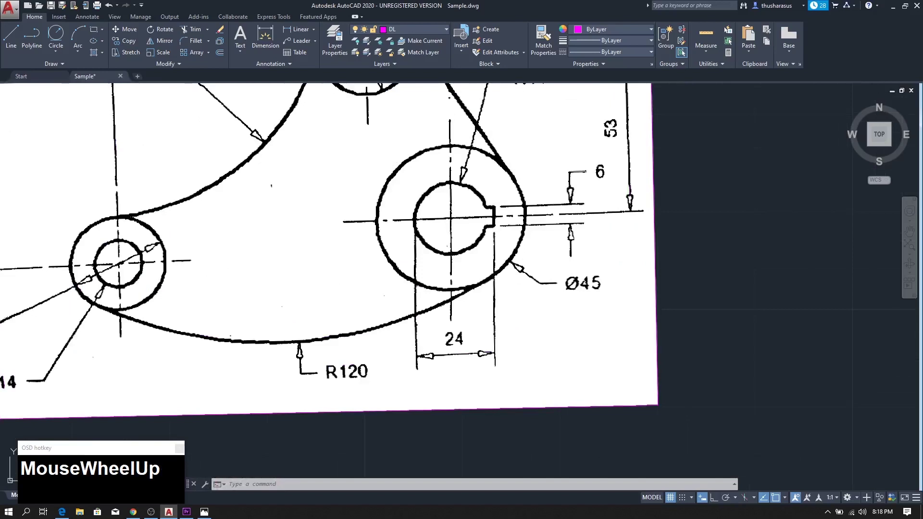
{"action": "scroll", "coordinate": [426, 351], "scroll_direction": "down", "scroll_amount": 5}
{"action": "mouse_move", "coordinate": [426, 350]}
{"action": "middle_mouse_down"}
{"action": "mouse_move", "coordinate": [472, 273]}
{"action": "mouse_move", "coordinate": [486, 280]}
{"action": "middle_mouse_up"}
{"action": "middle_click_drag", "start_coordinate": [376, 348], "coordinate": [467, 252]}
{"action": "scroll", "coordinate": [465, 323], "scroll_direction": "up", "scroll_amount": 5}
{"action": "middle_click_drag", "start_coordinate": [427, 300], "coordinate": [438, 328]}
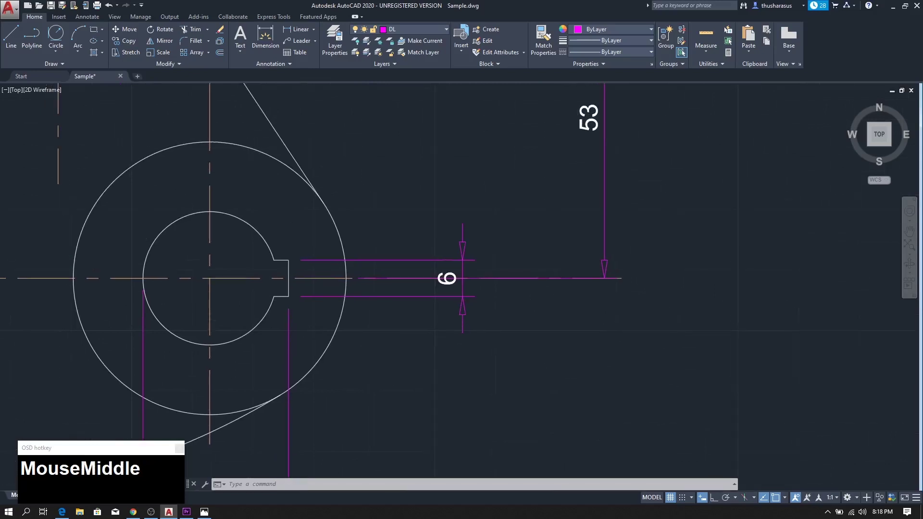
{"action": "scroll", "coordinate": [423, 335], "scroll_direction": "down", "scroll_amount": 3}
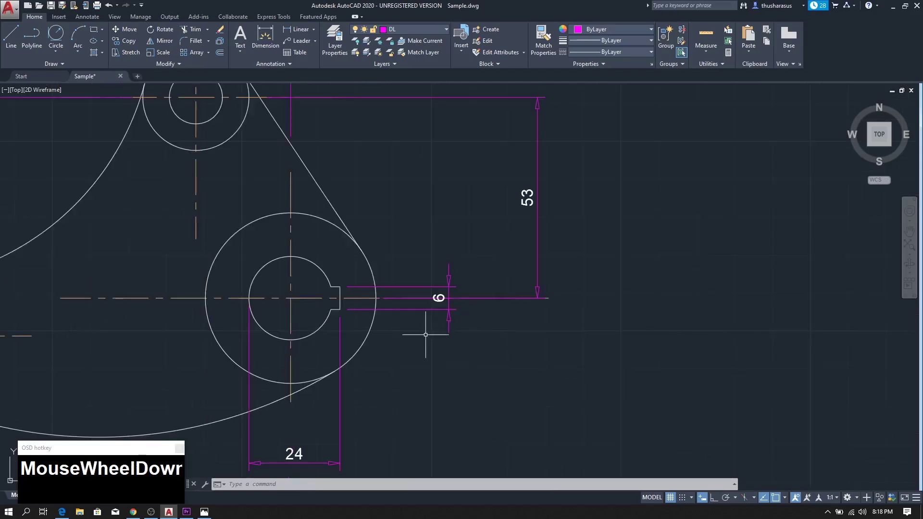
{"action": "middle_click_drag", "start_coordinate": [421, 340], "coordinate": [490, 360]}
{"action": "scroll", "coordinate": [479, 341], "scroll_direction": "down", "scroll_amount": 2}
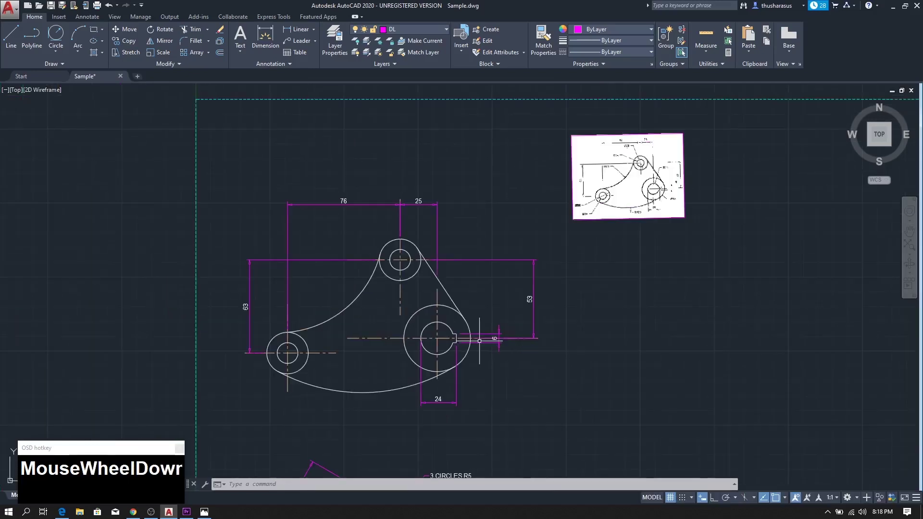
{"action": "scroll", "coordinate": [462, 286], "scroll_direction": "up", "scroll_amount": 2}
{"action": "middle_click_drag", "start_coordinate": [475, 291], "coordinate": [524, 277]}
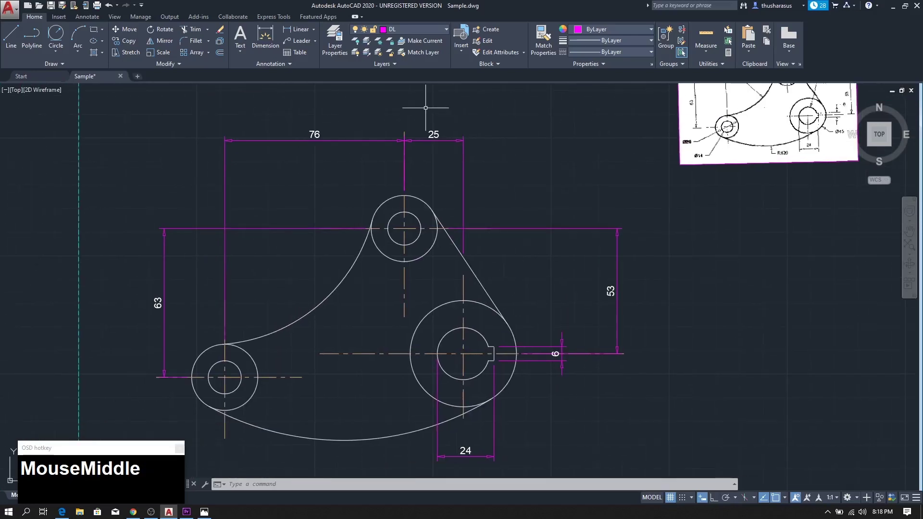
Create a dimension style named CeyforteNew based on Ceyforte for all dimensions, keeping its inherited settings
{"action": "left_click", "coordinate": [289, 65]}
{"action": "left_click", "coordinate": [298, 88]}
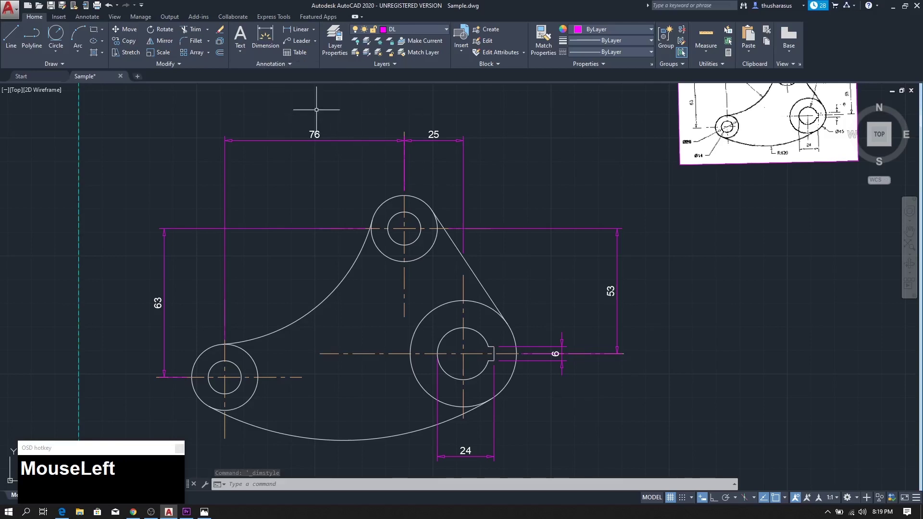
{"action": "left_click", "coordinate": [276, 65]}
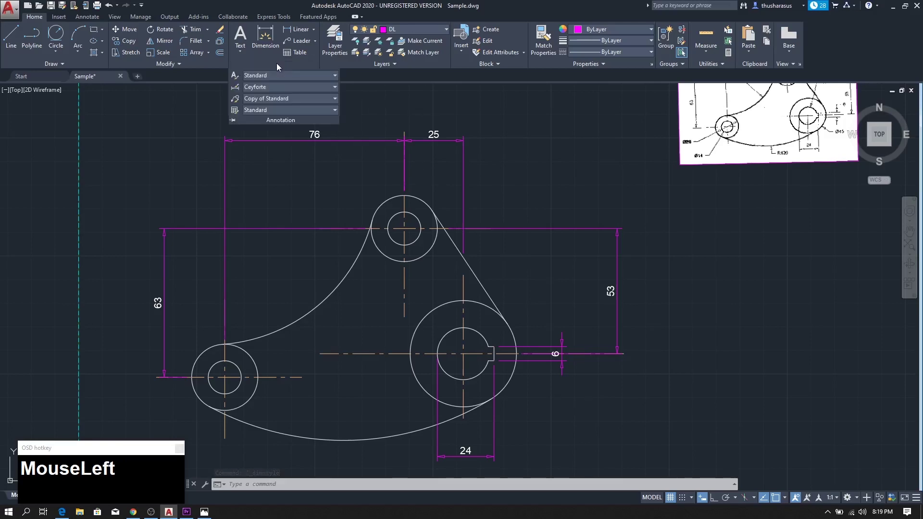
{"action": "left_click", "coordinate": [237, 90]}
{"action": "left_click_drag", "start_coordinate": [358, 171], "coordinate": [347, 158]}
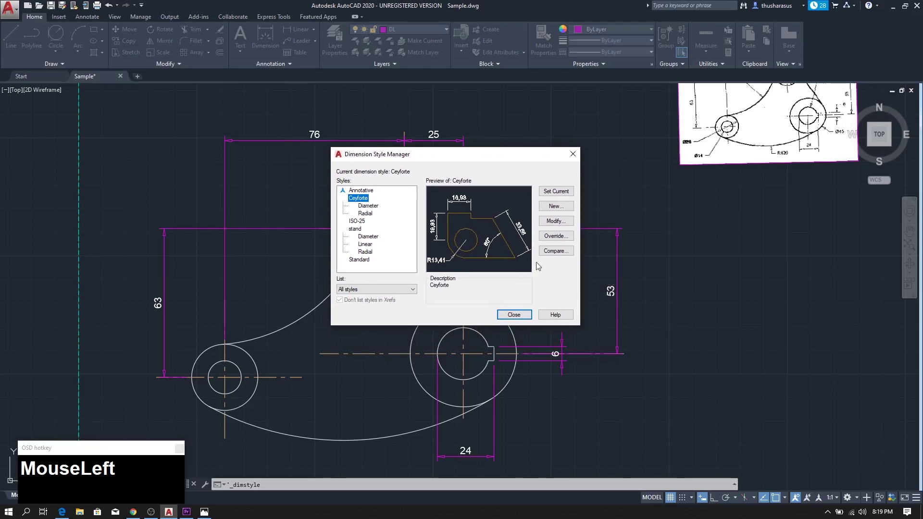
{"action": "left_click", "coordinate": [543, 209]}
{"action": "type", "text": "Ceyforte"}
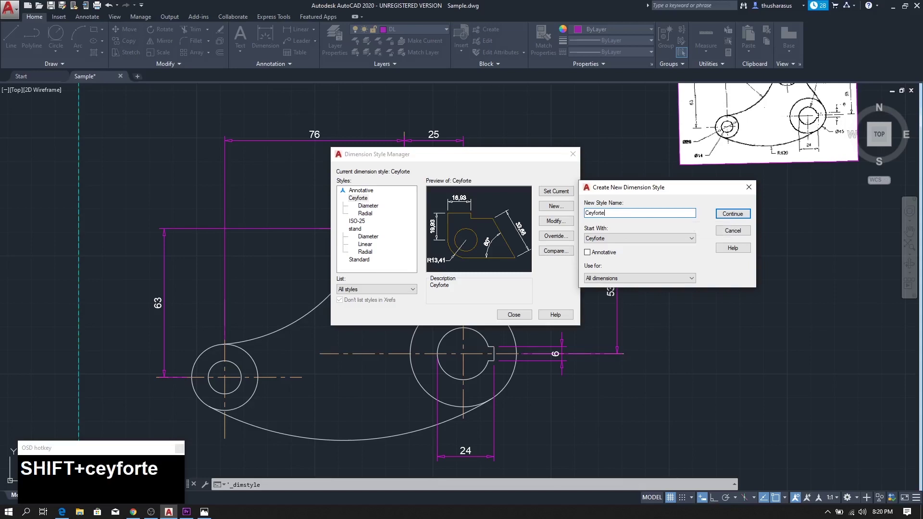
{"action": "type", "text": "New"}
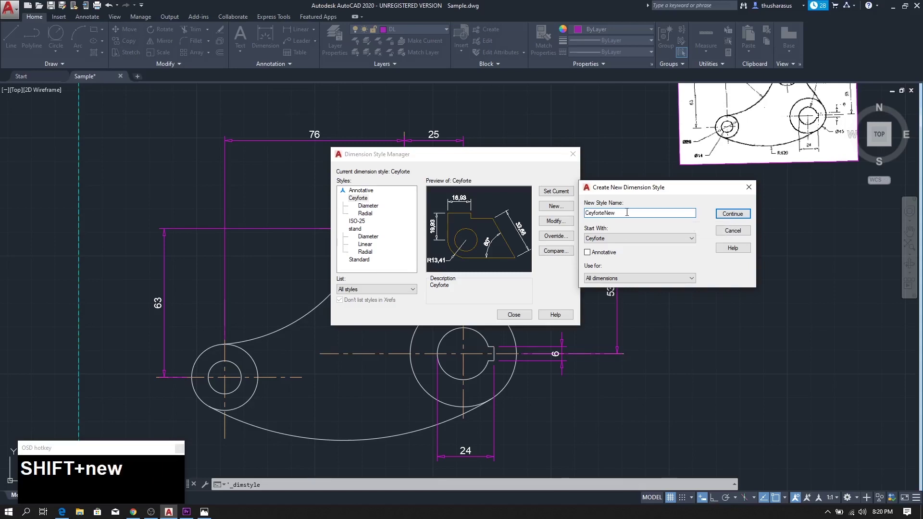
{"action": "left_click", "coordinate": [723, 217]}
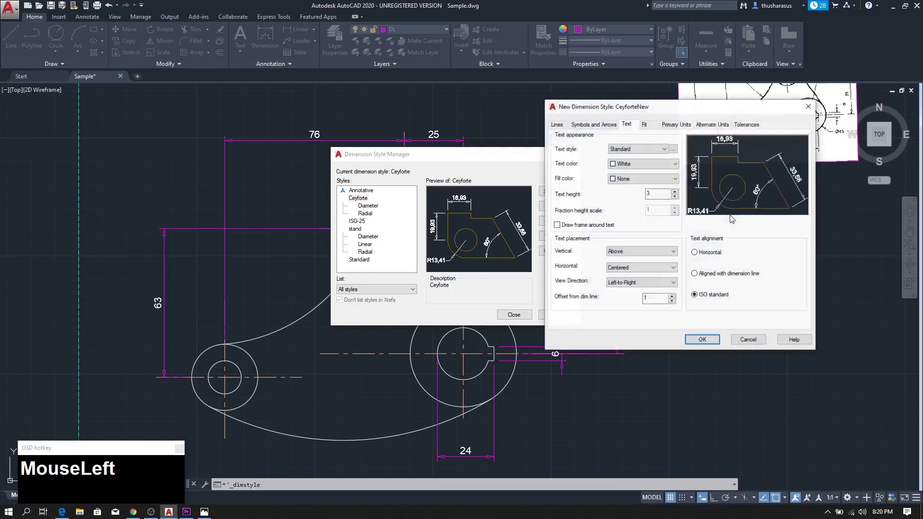
{"action": "left_click", "coordinate": [701, 340]}
Start a sub-style of CeyforteNew that applies only to linear dimensions
{"action": "left_click", "coordinate": [367, 222]}
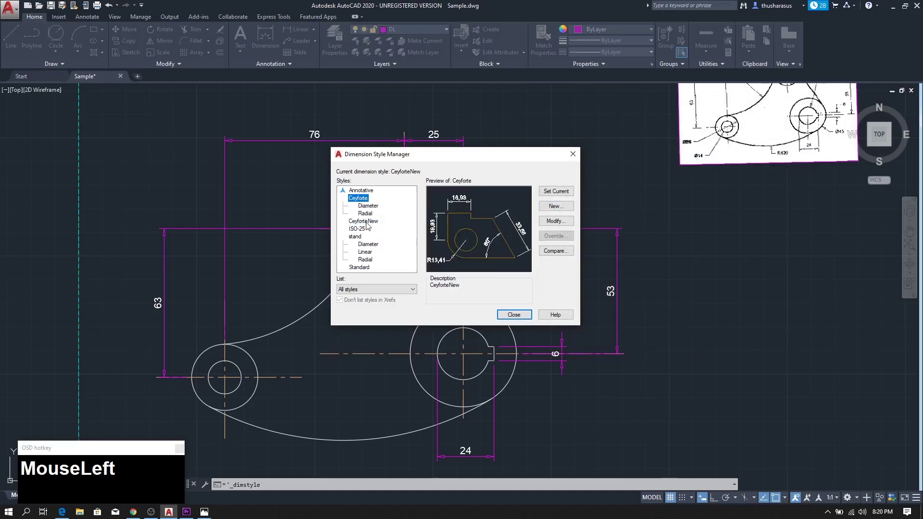
{"action": "left_click", "coordinate": [555, 208]}
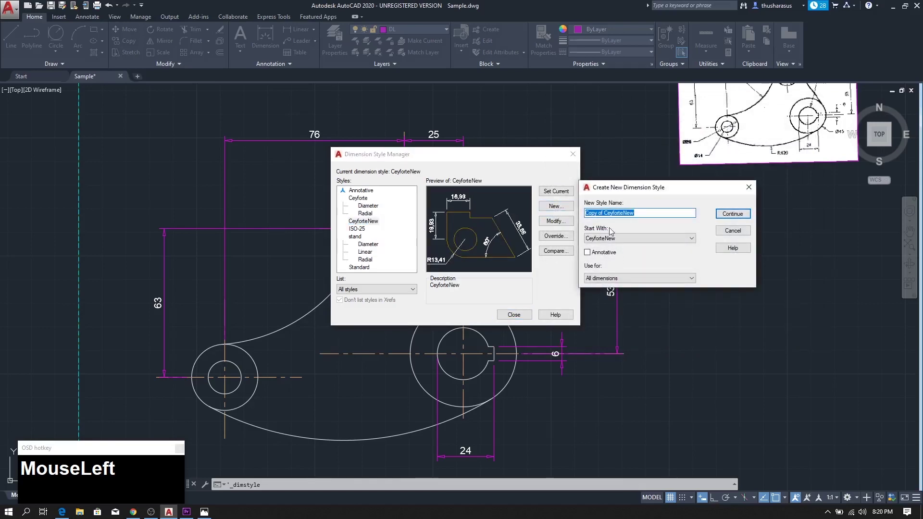
{"action": "left_click", "coordinate": [610, 279]}
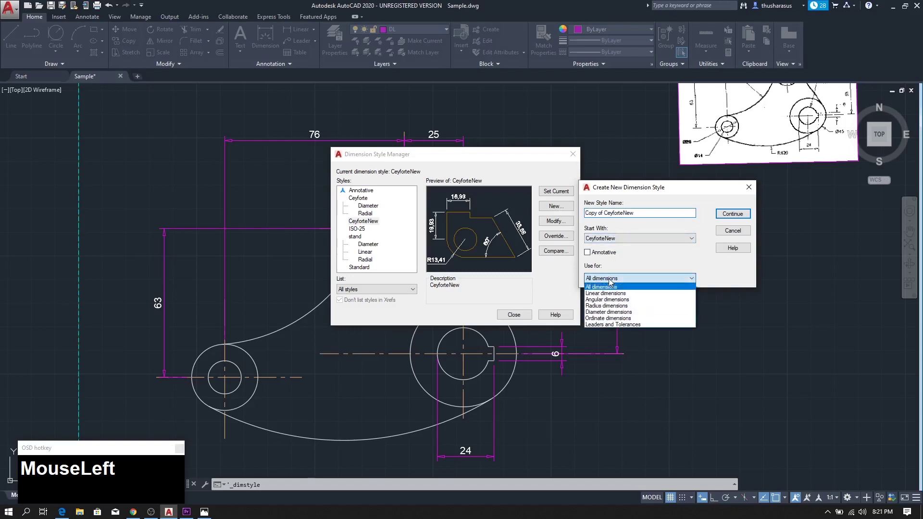
{"action": "left_click", "coordinate": [611, 239]}
{"action": "left_click", "coordinate": [612, 239]}
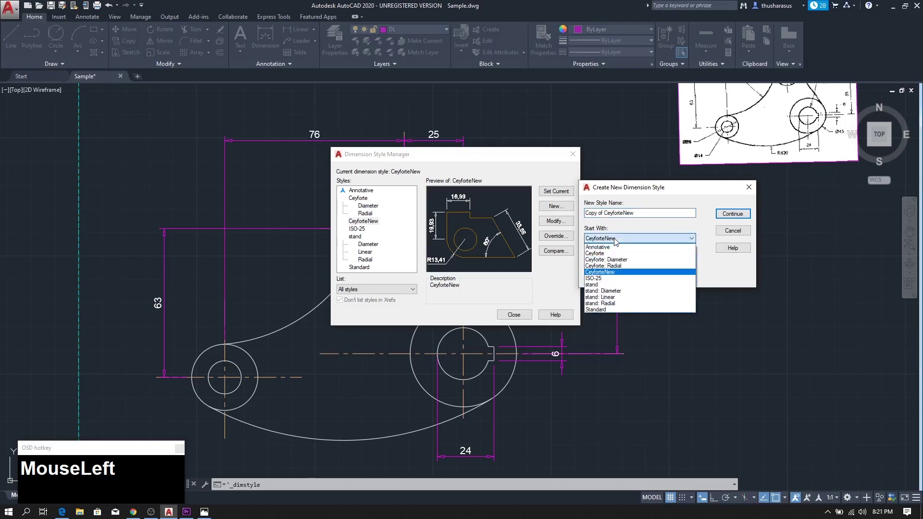
{"action": "left_click", "coordinate": [609, 274]}
{"action": "left_click", "coordinate": [609, 277]}
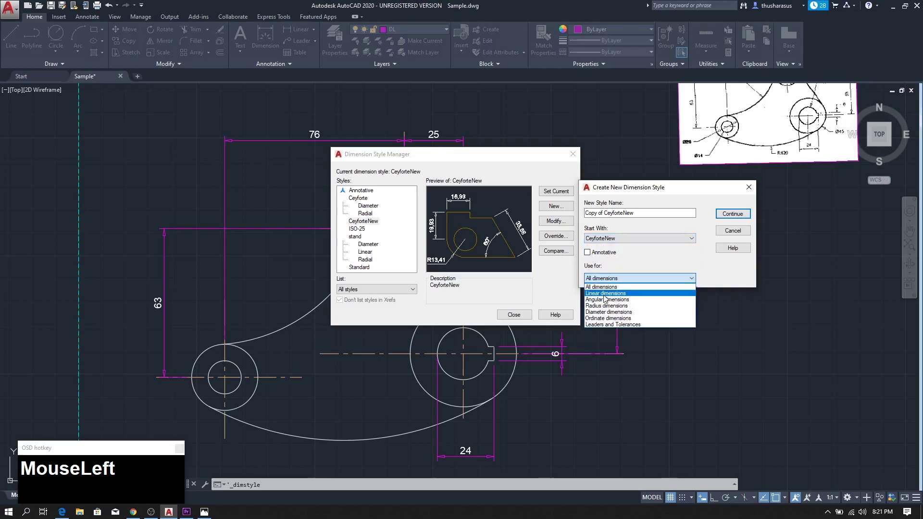
{"action": "left_click", "coordinate": [604, 294]}
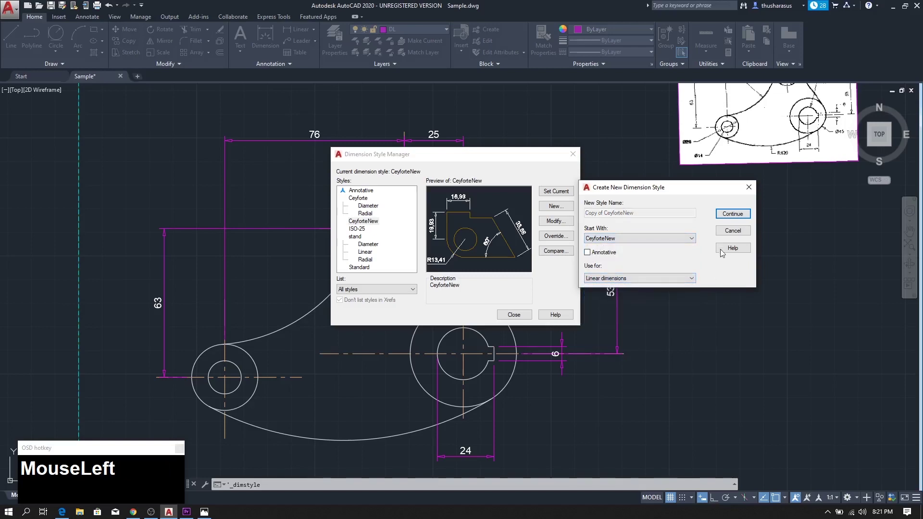
{"action": "left_click", "coordinate": [733, 214]}
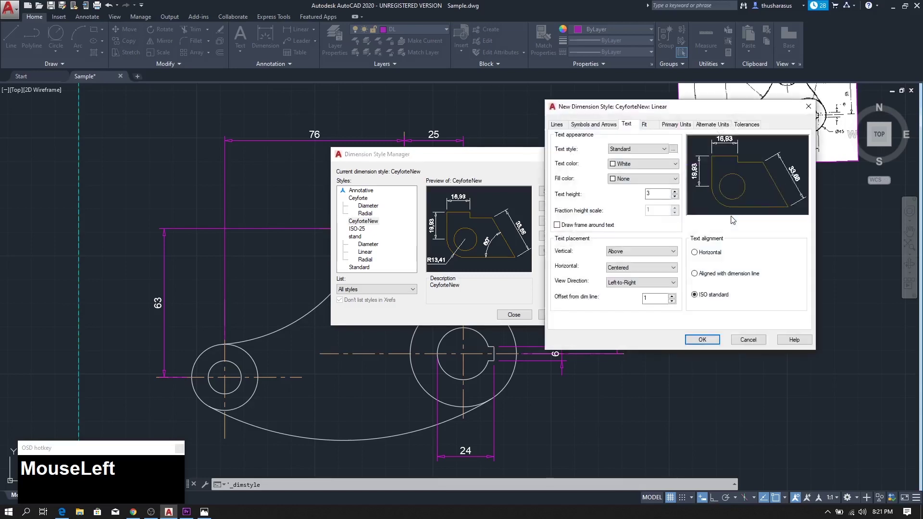
Set the Linear sub-style's vertical text placement to Centered and its text alignment to Horizontal
{"action": "mouse_move", "coordinate": [698, 112]}
{"action": "left_mouse_down"}
{"action": "mouse_move", "coordinate": [622, 110]}
{"action": "mouse_move", "coordinate": [695, 113]}
{"action": "left_mouse_up"}
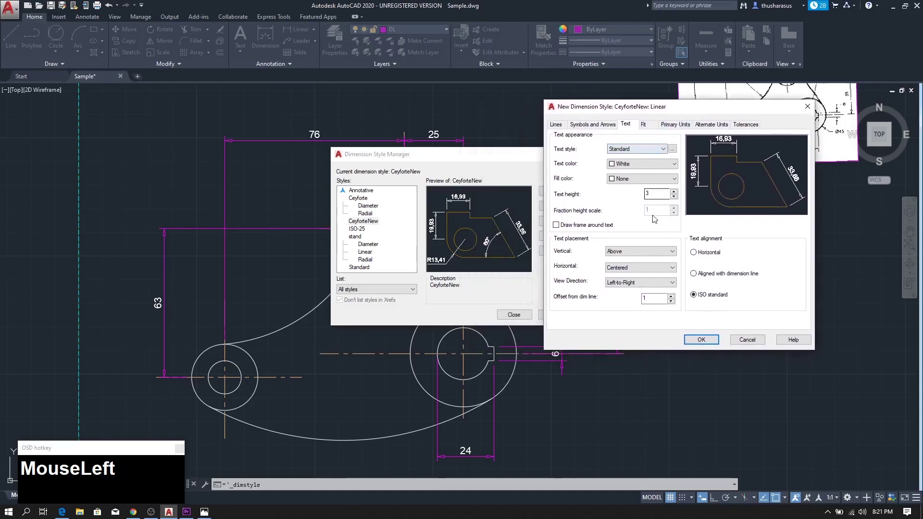
{"action": "left_click", "coordinate": [635, 255]}
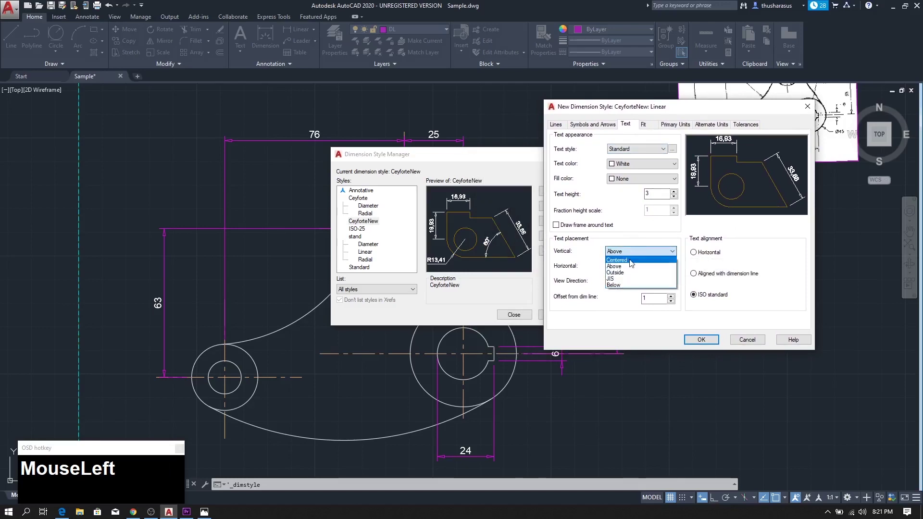
{"action": "left_click", "coordinate": [629, 261]}
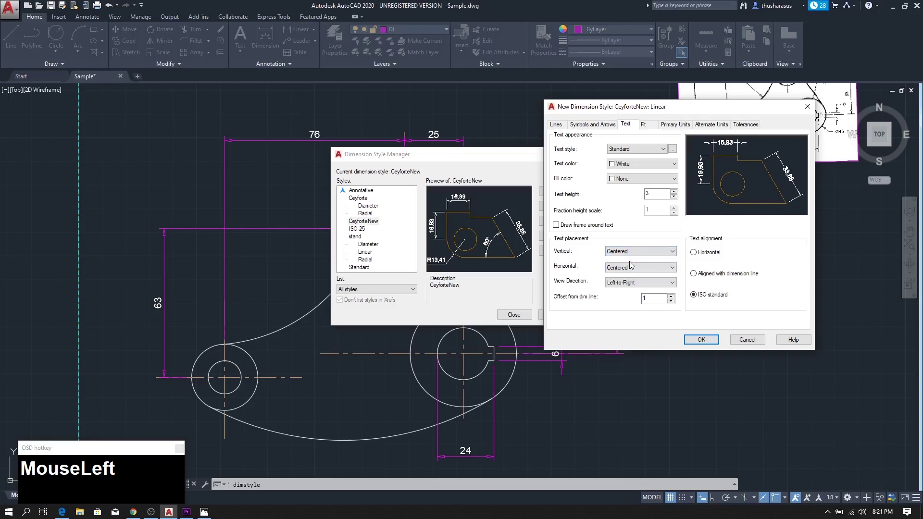
{"action": "left_click", "coordinate": [693, 253]}
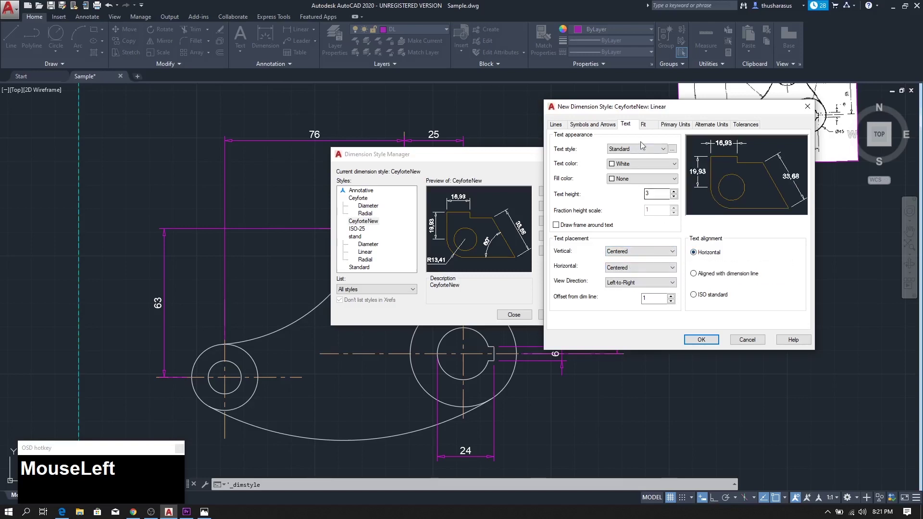
Set the Linear sub-style's fit option to move Text outside the extension lines first, and save the sub-style
{"action": "left_click", "coordinate": [644, 125]}
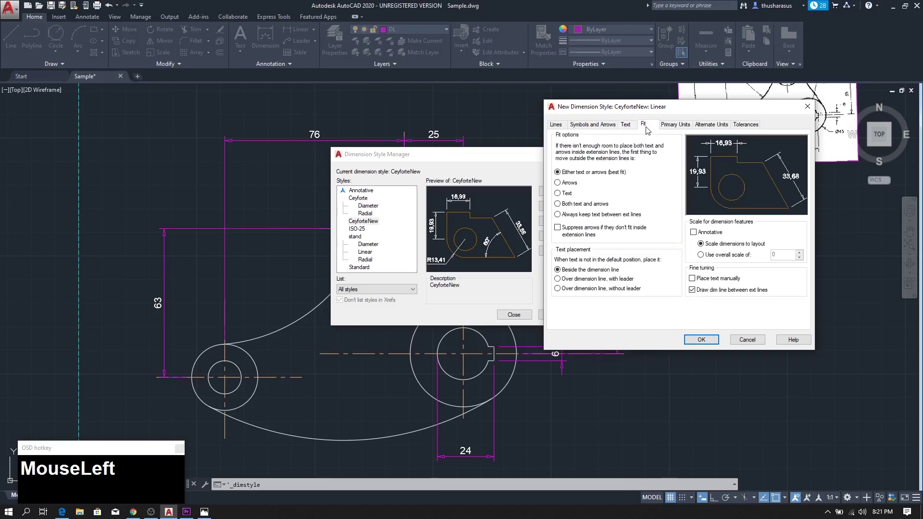
{"action": "left_click", "coordinate": [558, 194]}
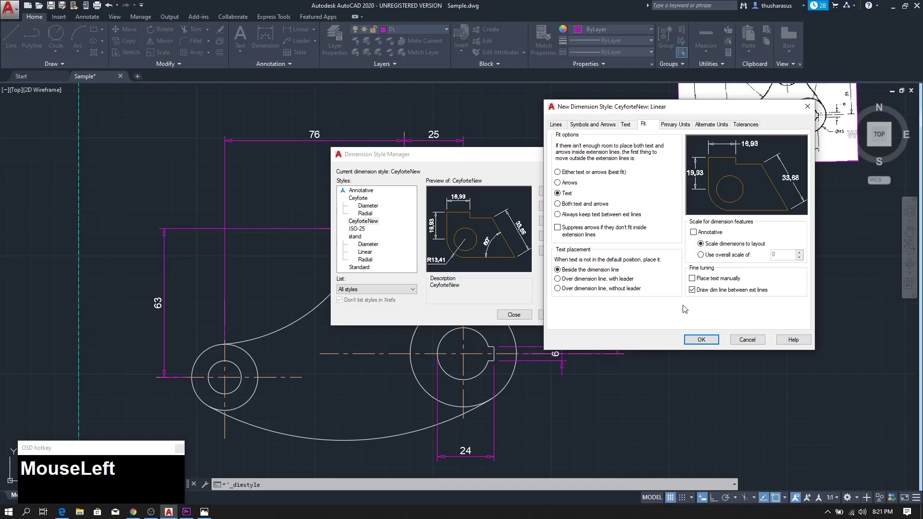
{"action": "left_click", "coordinate": [701, 339]}
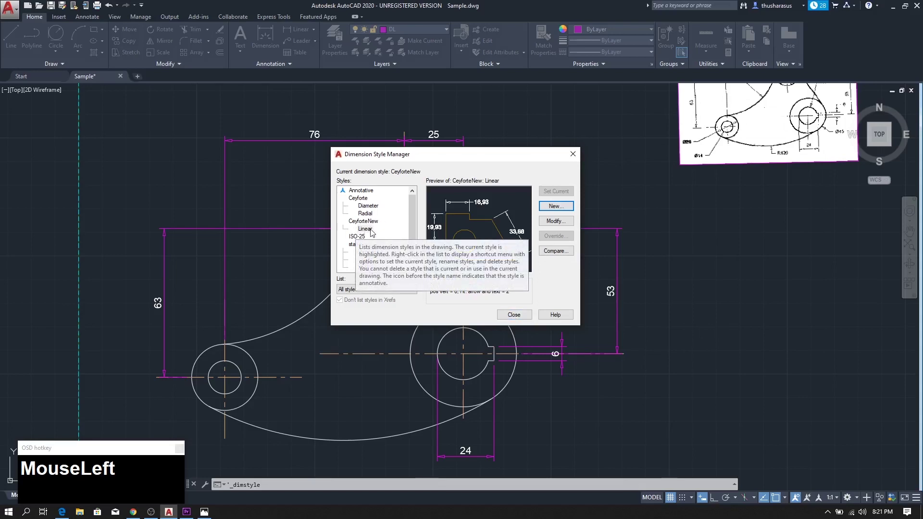
{"action": "left_click", "coordinate": [513, 315]}
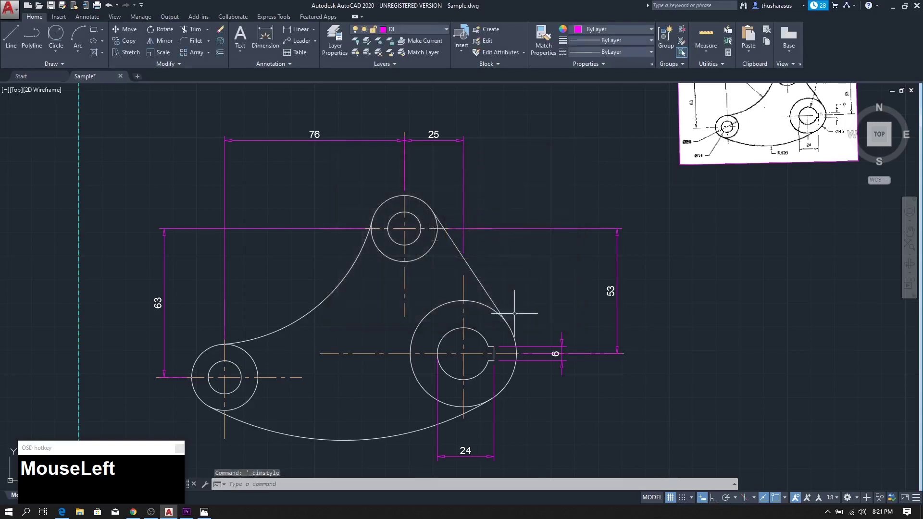
Delete the vertical dimension across the keyway's width and make CeyforteNew the current dimension style
{"action": "left_click", "coordinate": [538, 345]}
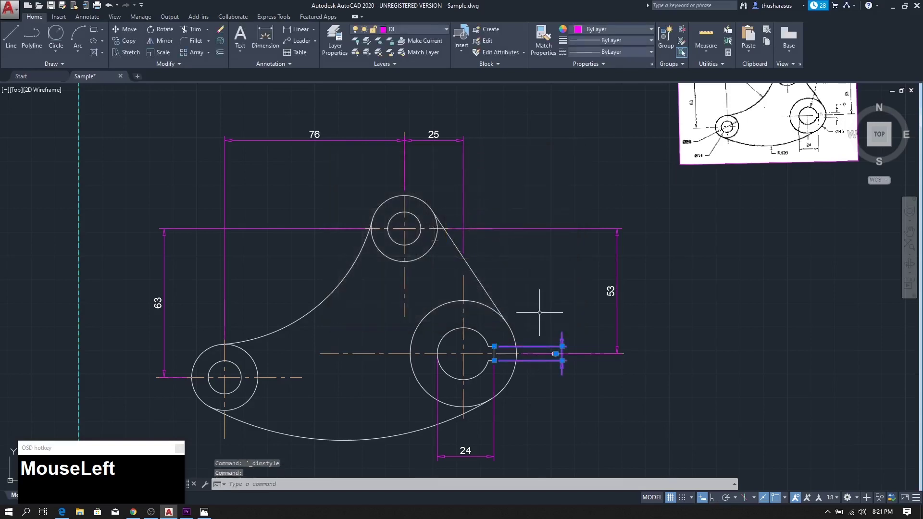
{"action": "key", "text": "Delete"}
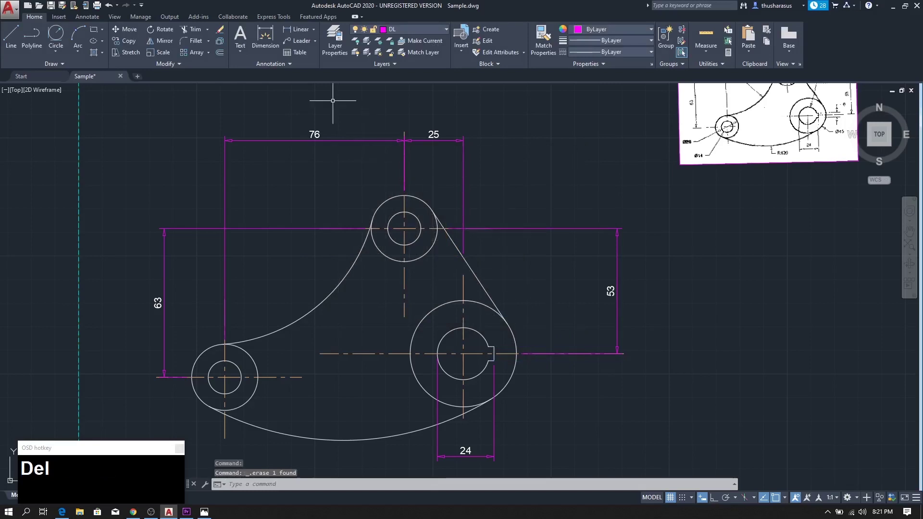
{"action": "left_click", "coordinate": [283, 63]}
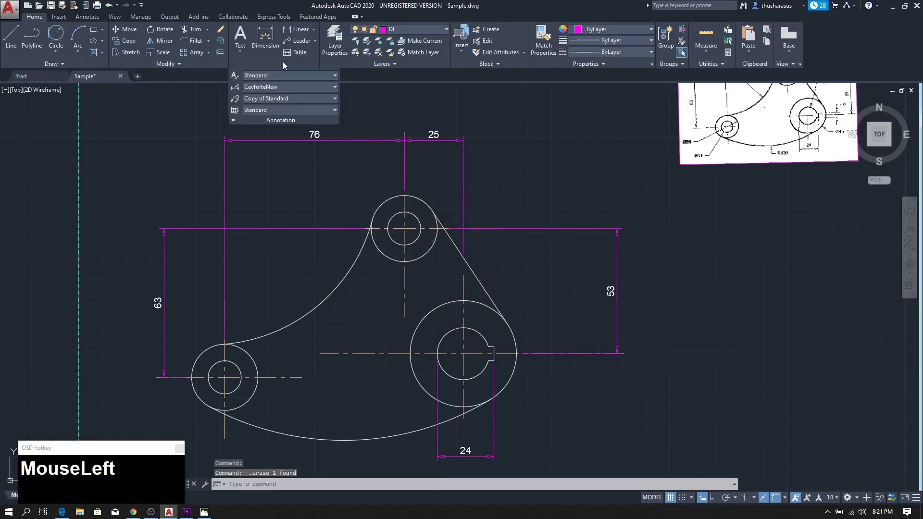
{"action": "left_click", "coordinate": [271, 88]}
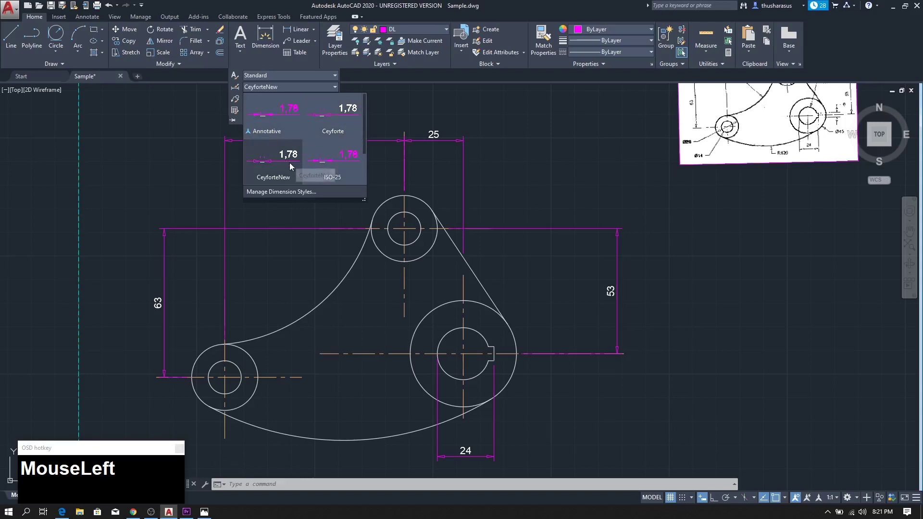
{"action": "left_click", "coordinate": [333, 119]}
{"action": "left_click", "coordinate": [307, 86]}
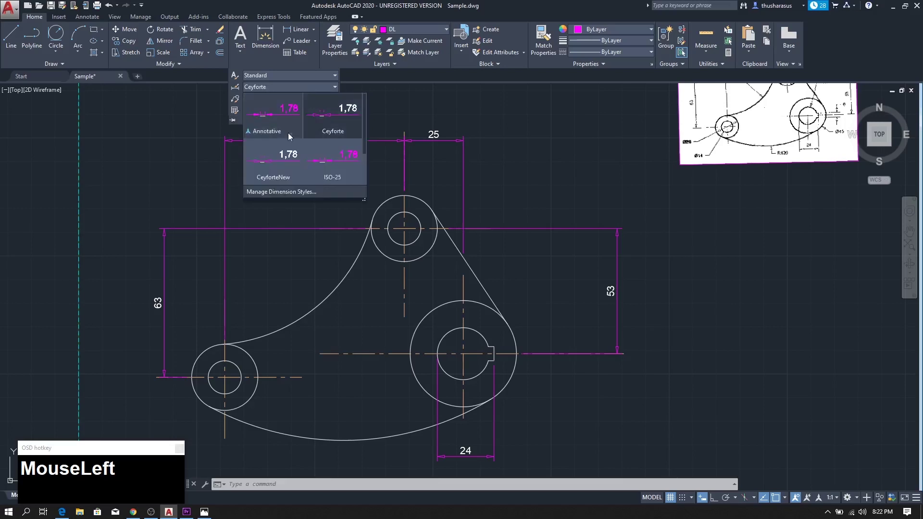
{"action": "left_click", "coordinate": [273, 156]}
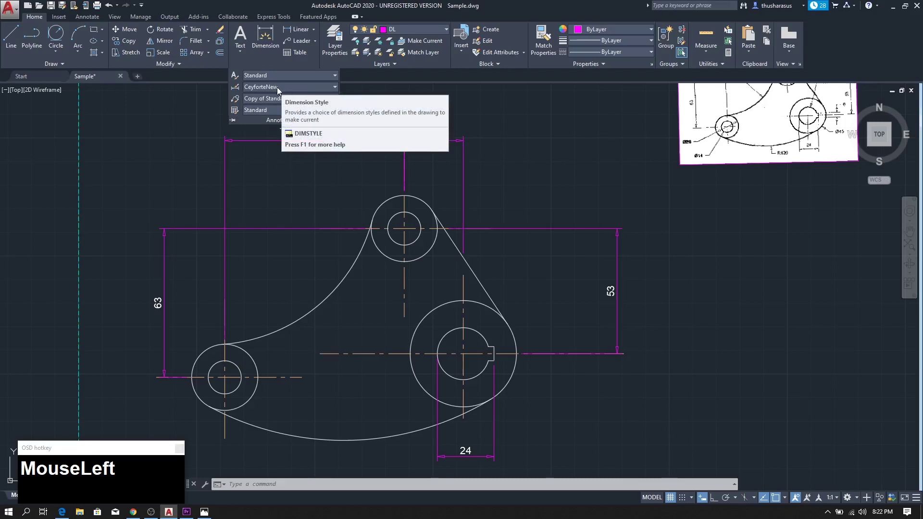
Add a vertical linear dimension across the keyway's width in the CeyforteNew style, between the large circle and the 53 dimension
{"action": "left_click", "coordinate": [313, 33]}
{"action": "left_click", "coordinate": [305, 45]}
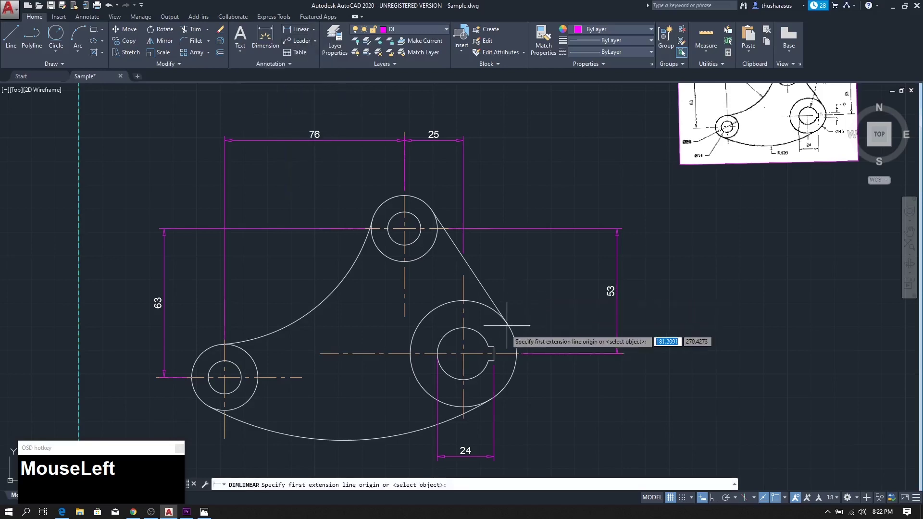
{"action": "left_click", "coordinate": [494, 346]}
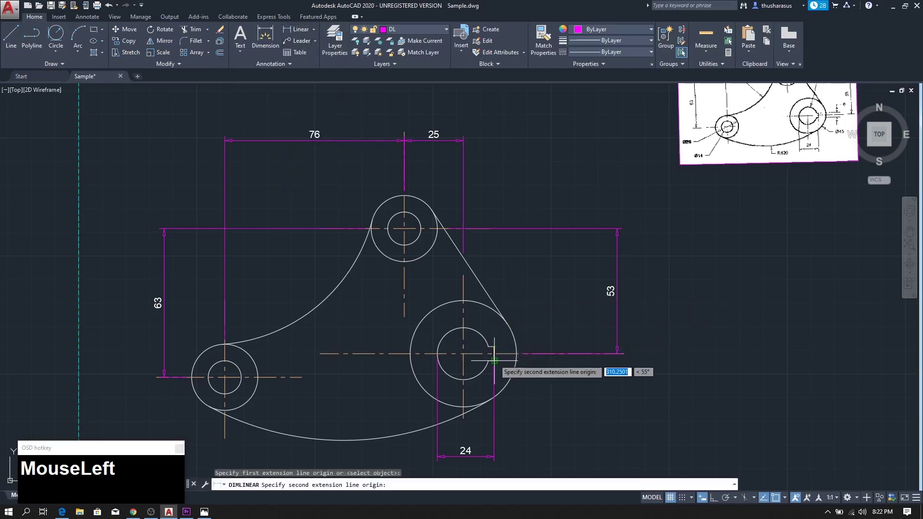
{"action": "left_click", "coordinate": [494, 361]}
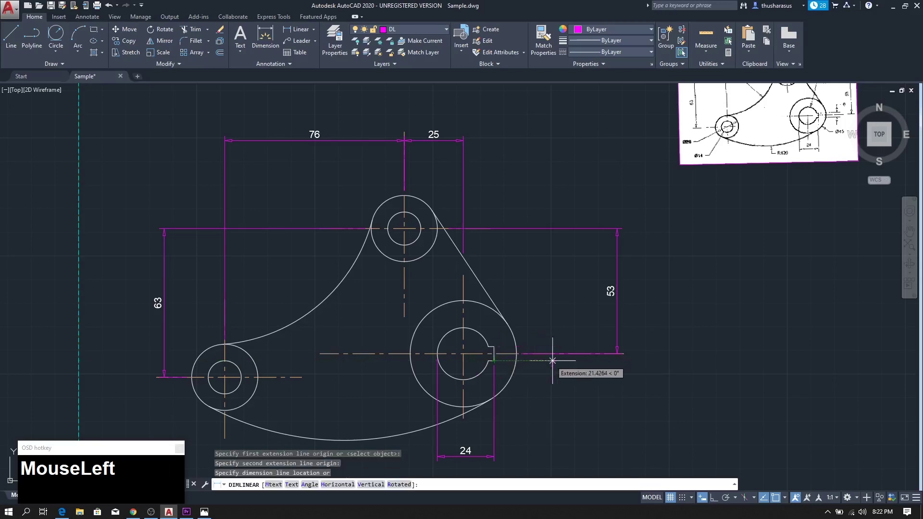
{"action": "left_click", "coordinate": [575, 374]}
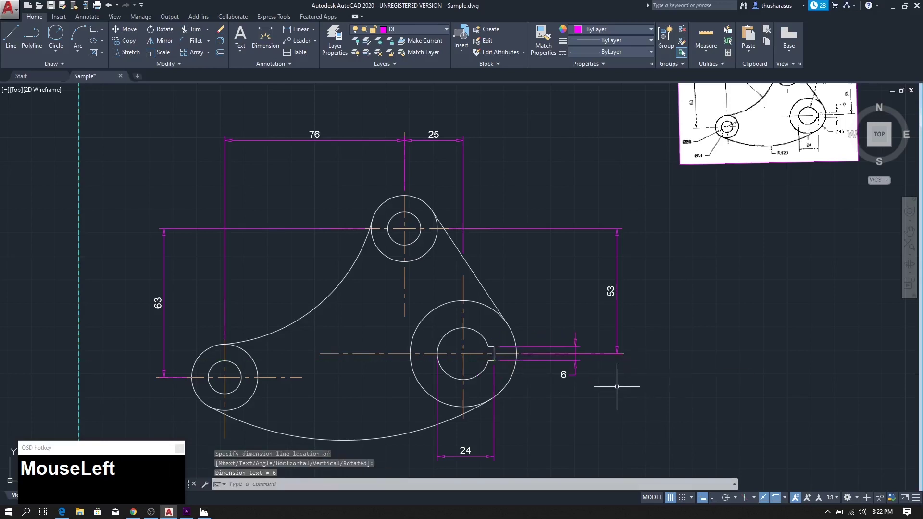
Delete the newly placed keyway-width dimension
{"action": "scroll", "coordinate": [616, 385], "scroll_direction": "up", "scroll_amount": 2}
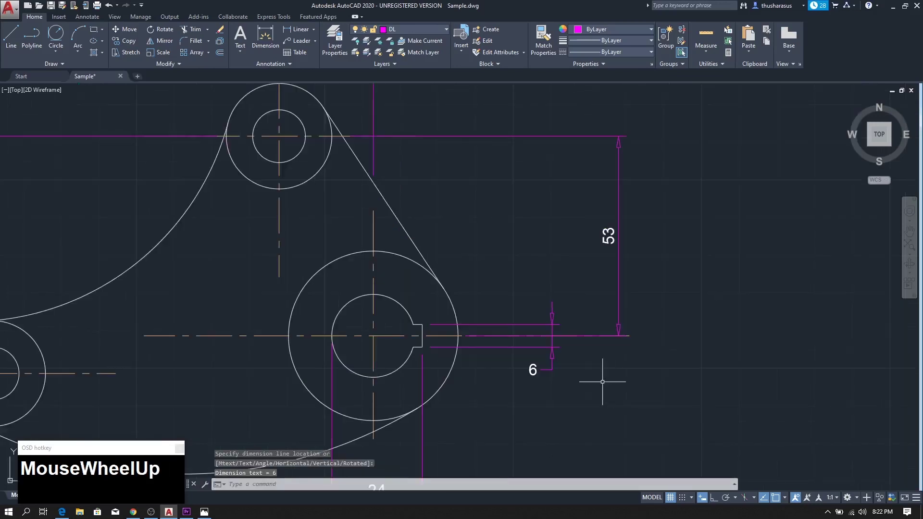
{"action": "left_click", "coordinate": [543, 324]}
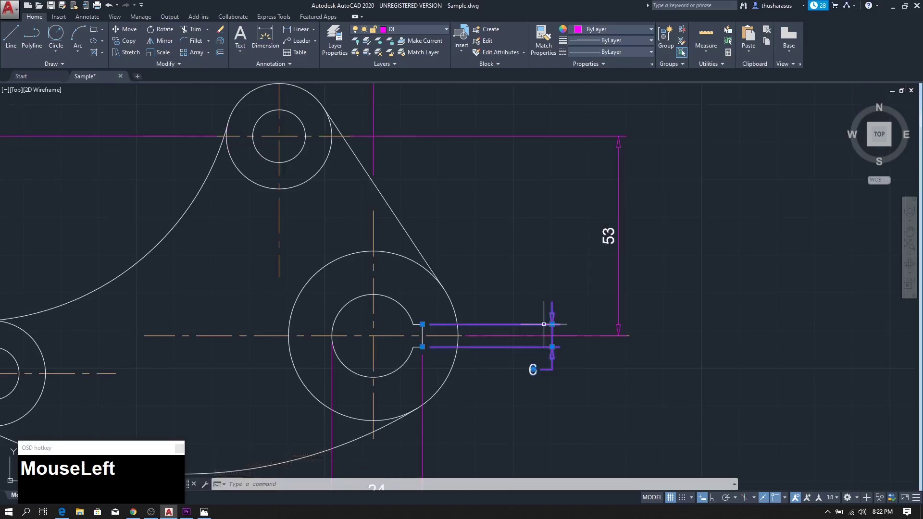
{"action": "key", "text": "Delete"}
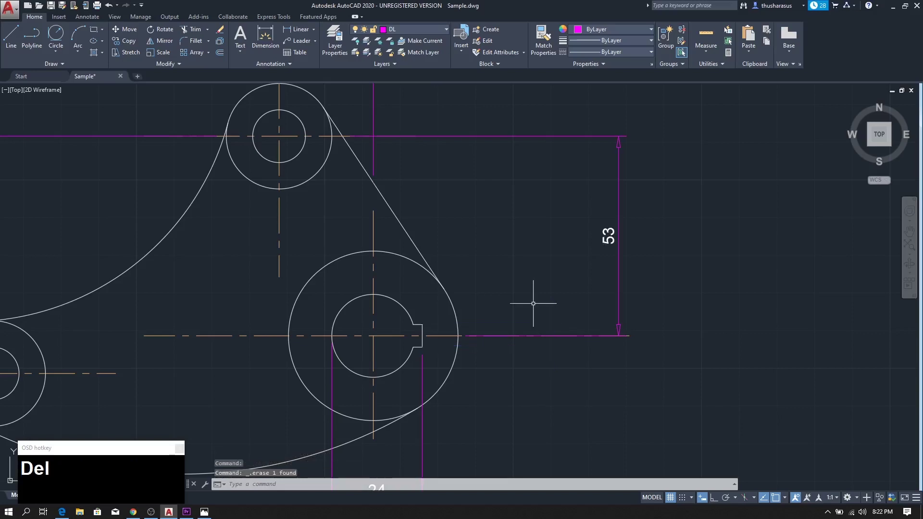
Modify the CeyforteNew Linear sub-style so that no dimension line is drawn between the extension lines, with the fit option on Text
{"action": "left_click", "coordinate": [265, 65]}
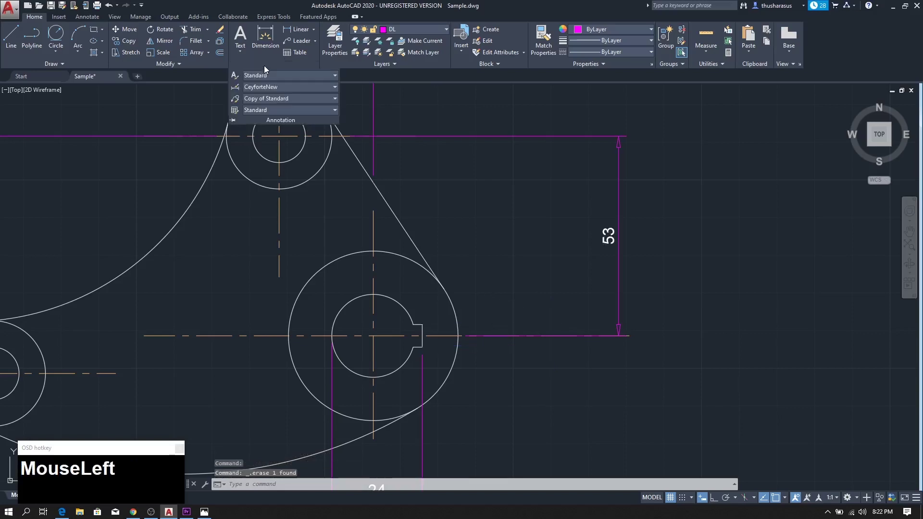
{"action": "left_click", "coordinate": [235, 87]}
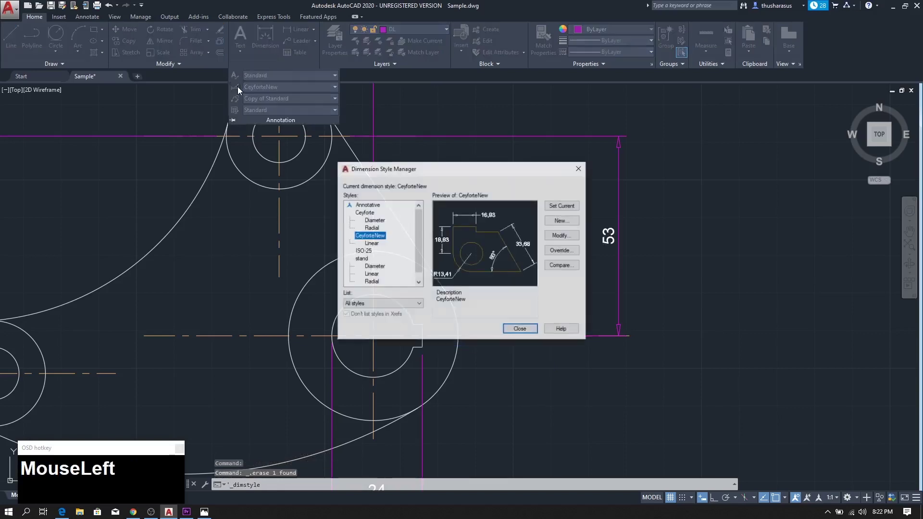
{"action": "left_click", "coordinate": [372, 244]}
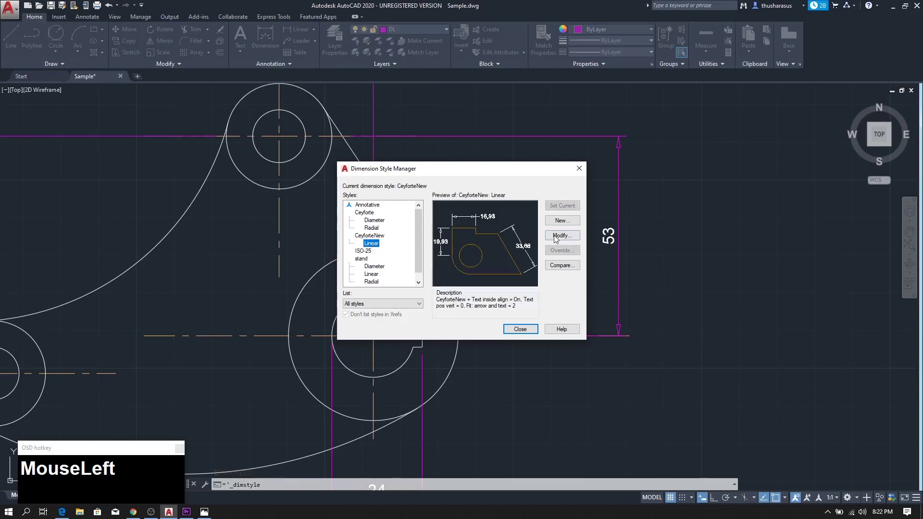
{"action": "left_click", "coordinate": [376, 236]}
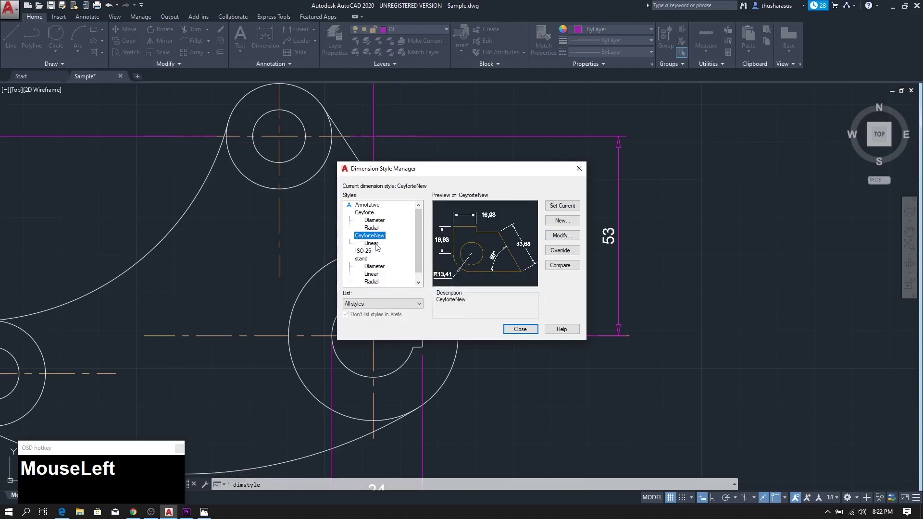
{"action": "left_click", "coordinate": [373, 244]}
{"action": "left_click", "coordinate": [554, 236]}
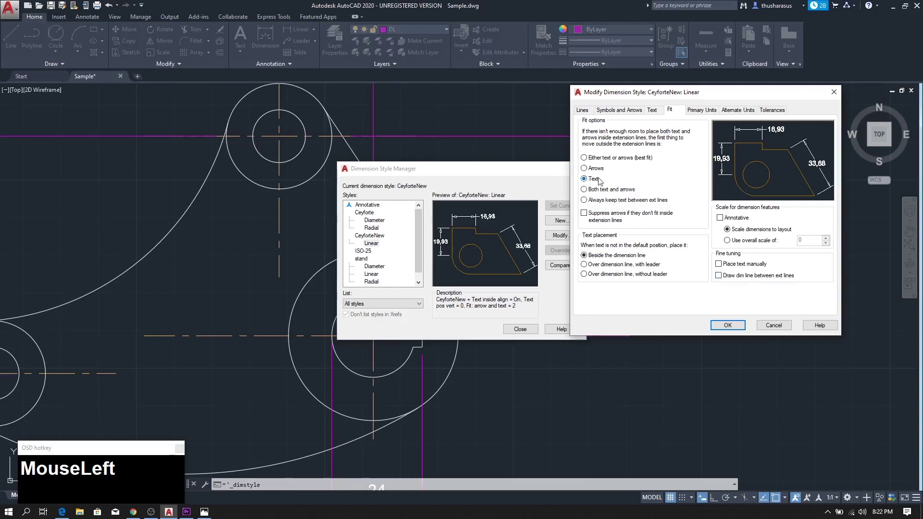
{"action": "left_click", "coordinate": [729, 326]}
{"action": "left_click", "coordinate": [524, 331]}
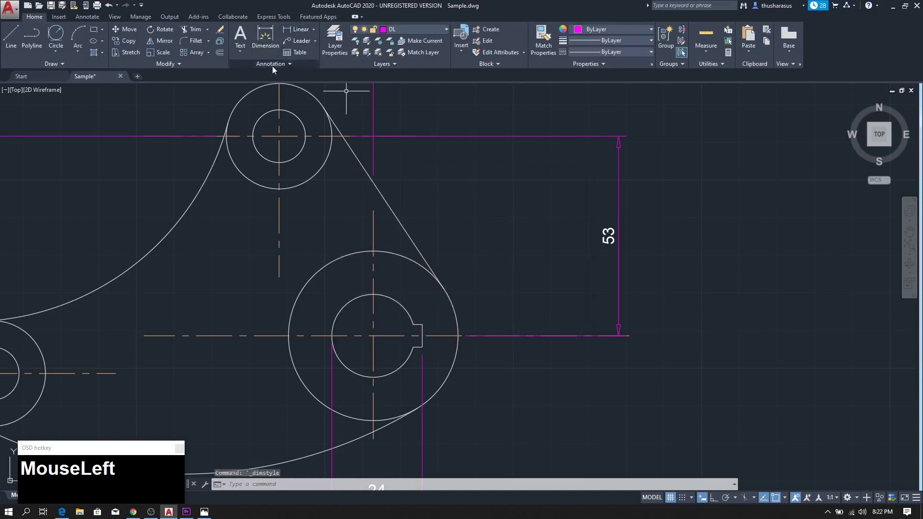
Add a vertical linear dimension across the keyway's width in the CeyforteNew style, placed between the large circle and the 53 dimension
{"action": "left_click", "coordinate": [272, 65]}
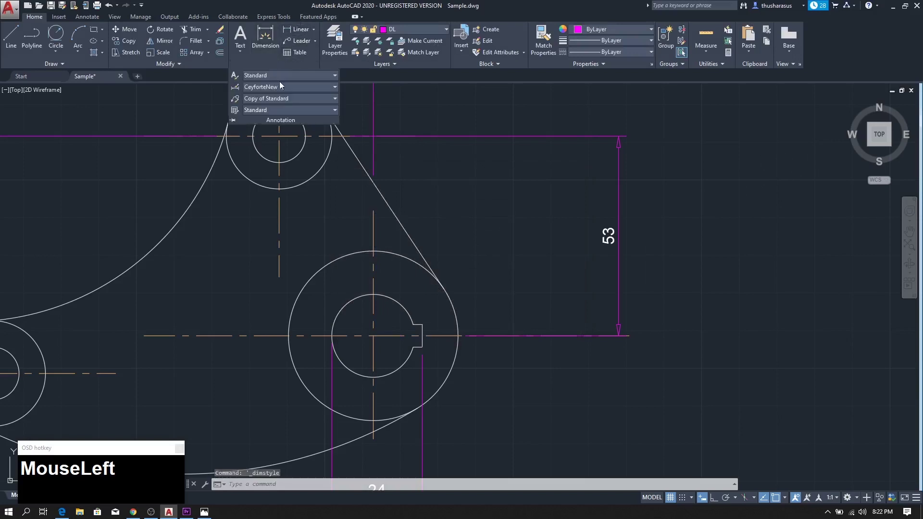
{"action": "left_click", "coordinate": [299, 28]}
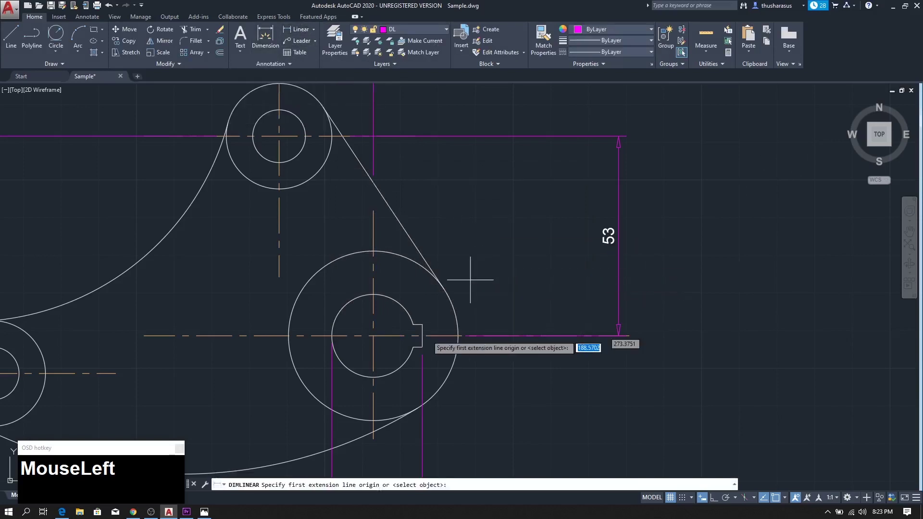
{"action": "left_click", "coordinate": [422, 324]}
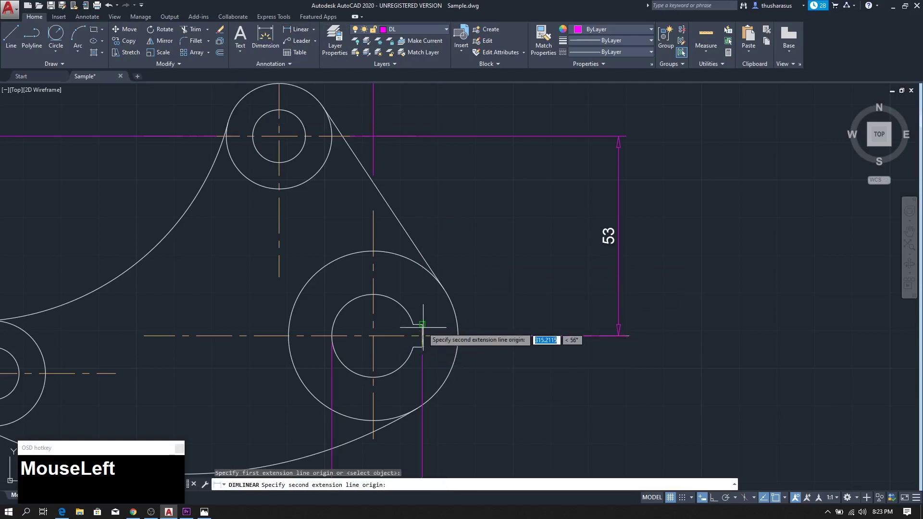
{"action": "left_click", "coordinate": [422, 324]}
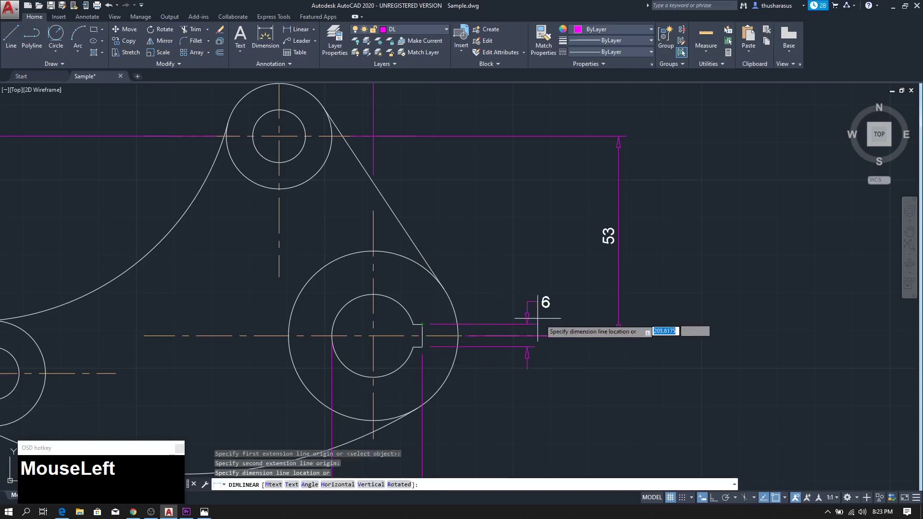
{"action": "left_click", "coordinate": [546, 319]}
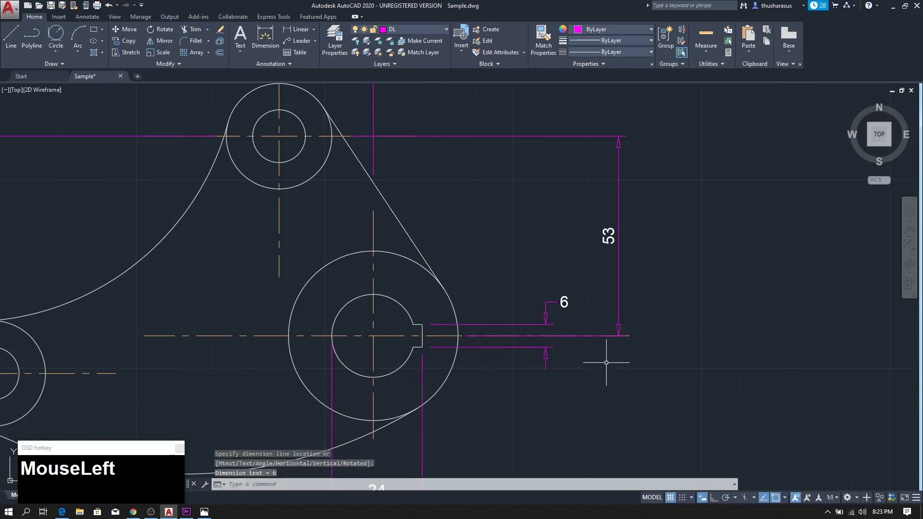
Compare the dimensioned plate with the reference image and examine the diameter callouts of the reference's lower-left boss
{"action": "scroll", "coordinate": [606, 365], "scroll_direction": "down", "scroll_amount": 4}
{"action": "middle_click_drag", "start_coordinate": [606, 374], "coordinate": [647, 345]}
{"action": "scroll", "coordinate": [639, 332], "scroll_direction": "up", "scroll_amount": 2}
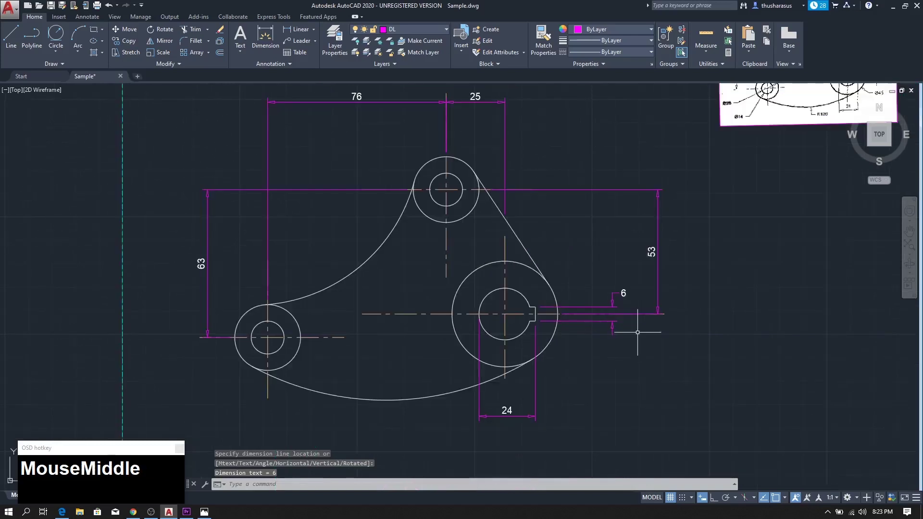
{"action": "scroll", "coordinate": [633, 331], "scroll_direction": "up", "scroll_amount": 2}
{"action": "scroll", "coordinate": [631, 335], "scroll_direction": "down", "scroll_amount": 2}
{"action": "scroll", "coordinate": [620, 351], "scroll_direction": "down", "scroll_amount": 1}
{"action": "mouse_move", "coordinate": [601, 366]}
{"action": "middle_mouse_down"}
{"action": "mouse_move", "coordinate": [663, 366]}
{"action": "mouse_move", "coordinate": [665, 374]}
{"action": "mouse_move", "coordinate": [644, 373]}
{"action": "middle_mouse_up"}
{"action": "scroll", "coordinate": [673, 377], "scroll_direction": "down", "scroll_amount": 3}
{"action": "scroll", "coordinate": [621, 342], "scroll_direction": "up", "scroll_amount": 2}
{"action": "middle_click_drag", "start_coordinate": [725, 255], "coordinate": [592, 327]}
{"action": "scroll", "coordinate": [703, 172], "scroll_direction": "up", "scroll_amount": 4}
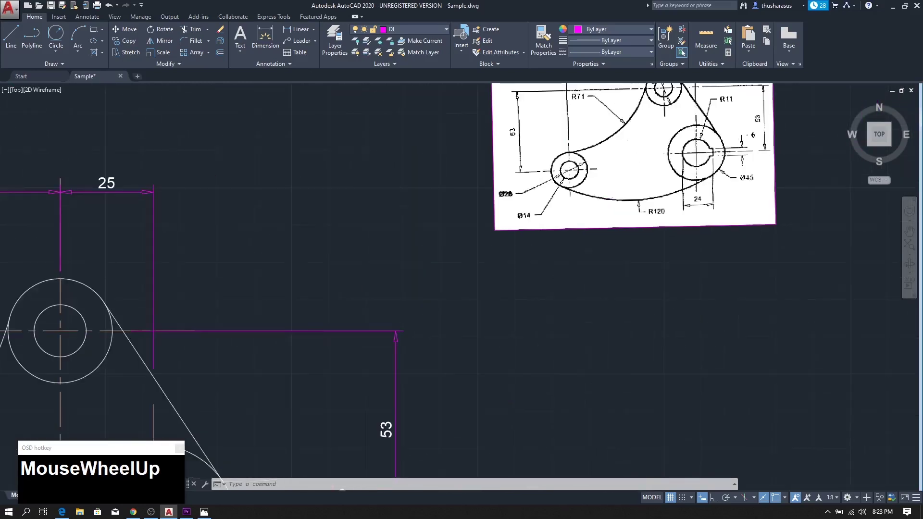
{"action": "scroll", "coordinate": [541, 350], "scroll_direction": "down", "scroll_amount": 4}
{"action": "mouse_move", "coordinate": [427, 468]}
{"action": "middle_mouse_down"}
{"action": "mouse_move", "coordinate": [489, 411]}
{"action": "mouse_move", "coordinate": [580, 371]}
{"action": "middle_mouse_up"}
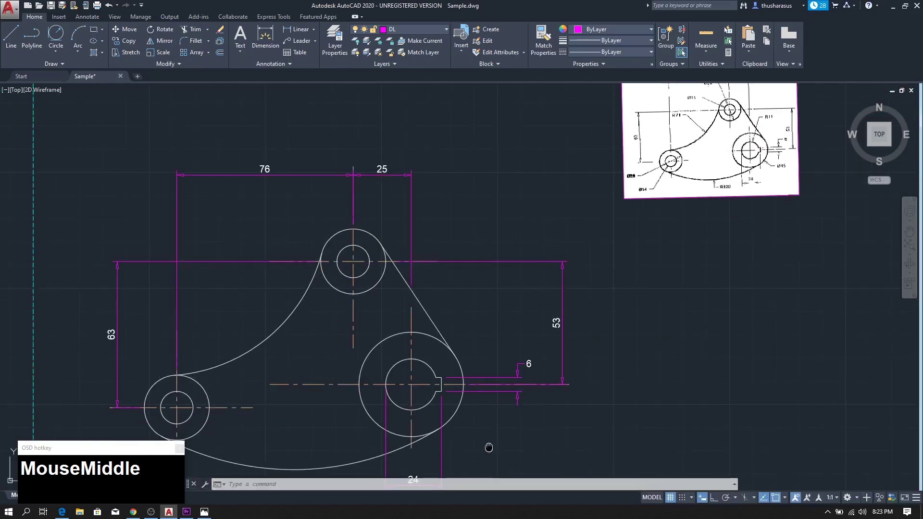
{"action": "middle_click_drag", "start_coordinate": [488, 442], "coordinate": [556, 436]}
{"action": "scroll", "coordinate": [594, 331], "scroll_direction": "up", "scroll_amount": 2}
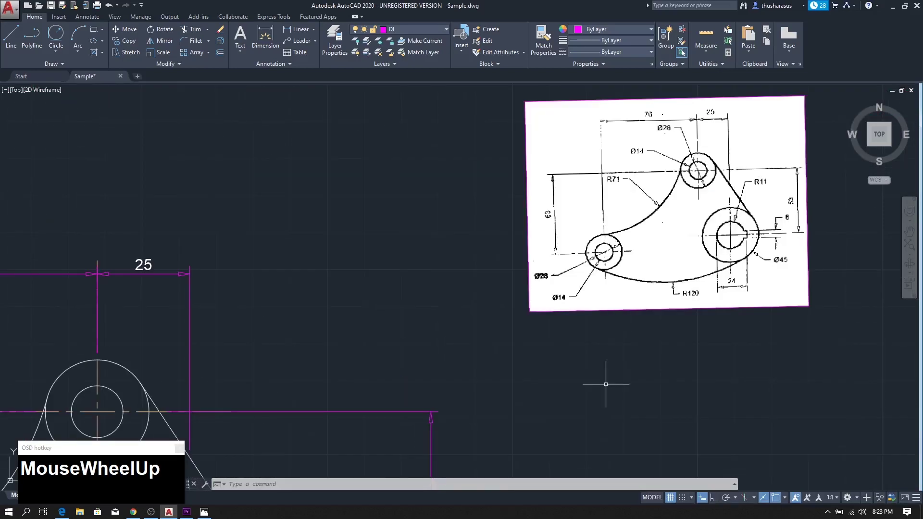
{"action": "scroll", "coordinate": [604, 307], "scroll_direction": "up", "scroll_amount": 2}
{"action": "scroll", "coordinate": [604, 300], "scroll_direction": "up", "scroll_amount": 2}
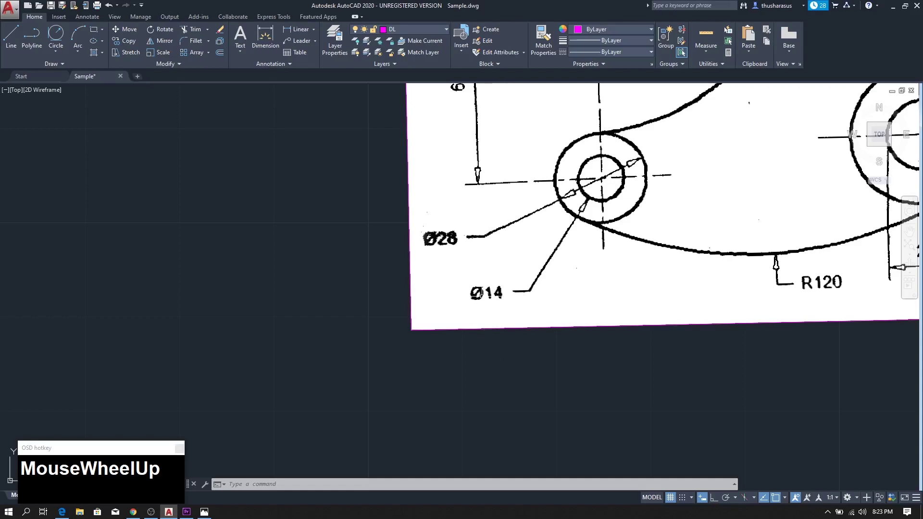
{"action": "scroll", "coordinate": [440, 349], "scroll_direction": "down", "scroll_amount": 5}
{"action": "middle_click_drag", "start_coordinate": [260, 351], "coordinate": [538, 252]}
{"action": "scroll", "coordinate": [455, 306], "scroll_direction": "down", "scroll_amount": 4}
{"action": "scroll", "coordinate": [456, 306], "scroll_direction": "down", "scroll_amount": 4}
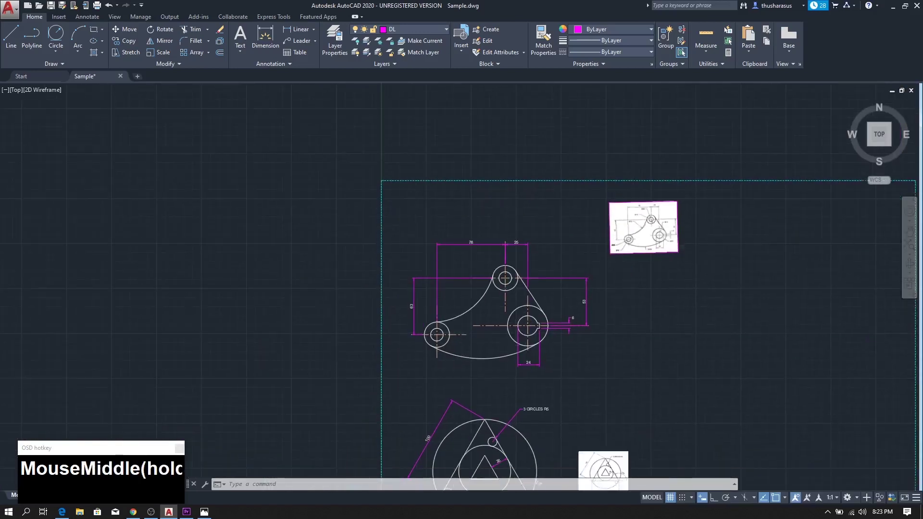
{"action": "scroll", "coordinate": [461, 332], "scroll_direction": "up", "scroll_amount": 4}
Make Ceyforte the current dimension style
{"action": "left_click", "coordinate": [258, 64]}
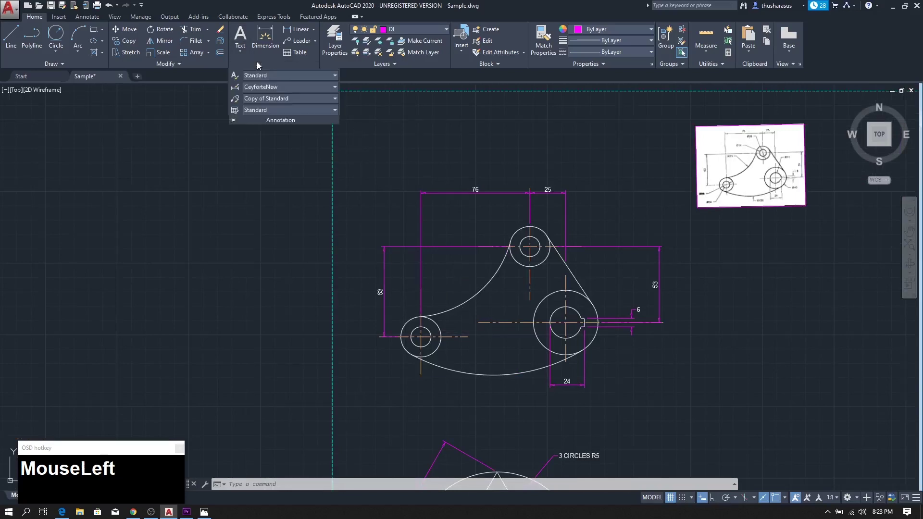
{"action": "left_click", "coordinate": [266, 87]}
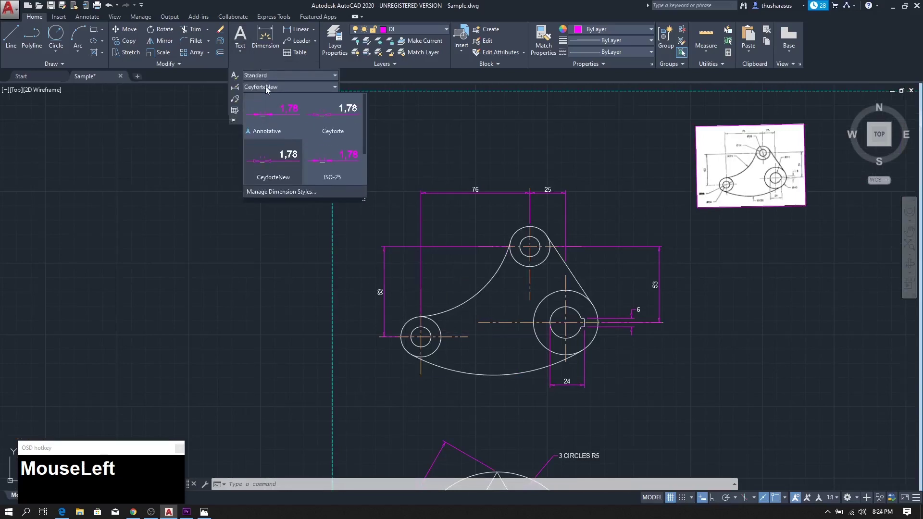
{"action": "left_click", "coordinate": [337, 121]}
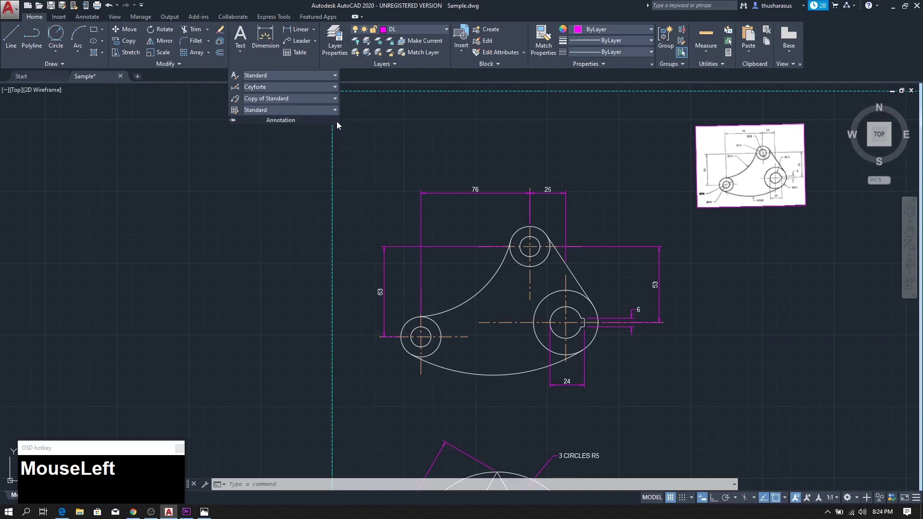
{"action": "left_click", "coordinate": [314, 30]}
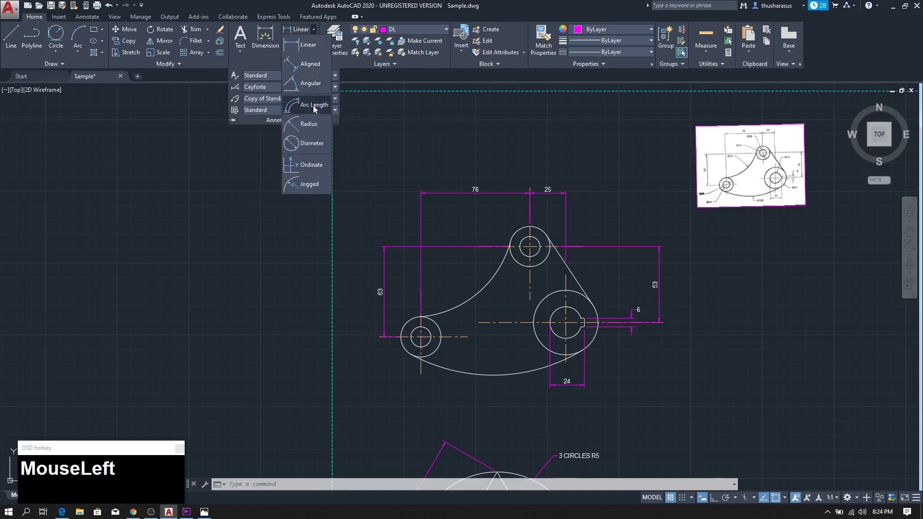
{"action": "left_click", "coordinate": [308, 124]}
{"action": "scroll", "coordinate": [391, 386], "scroll_direction": "up", "scroll_amount": 2}
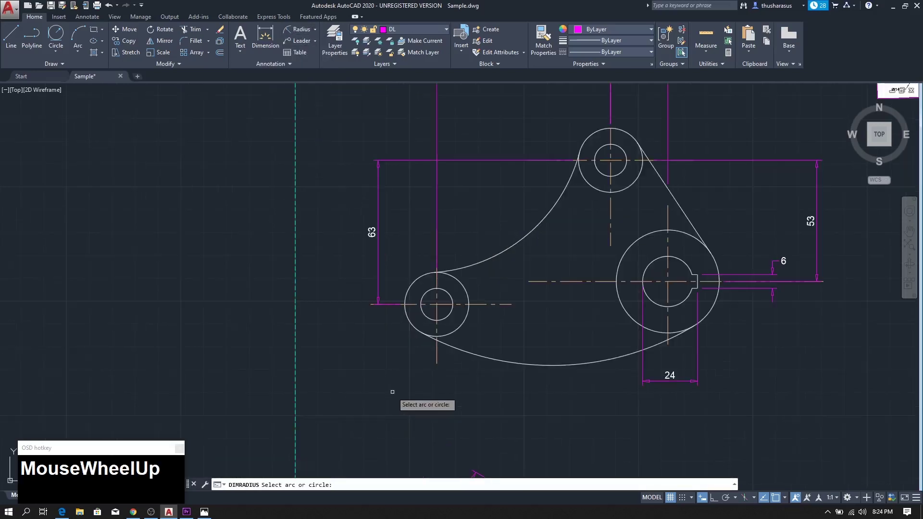
{"action": "scroll", "coordinate": [552, 387], "scroll_direction": "down", "scroll_amount": 2}
{"action": "middle_click_drag", "start_coordinate": [553, 387], "coordinate": [397, 395]}
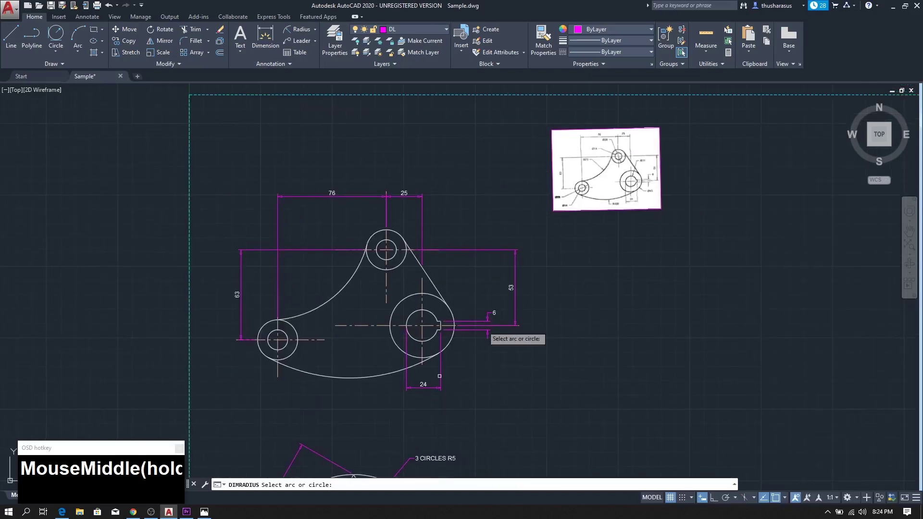
{"action": "scroll", "coordinate": [592, 204], "scroll_direction": "up", "scroll_amount": 6}
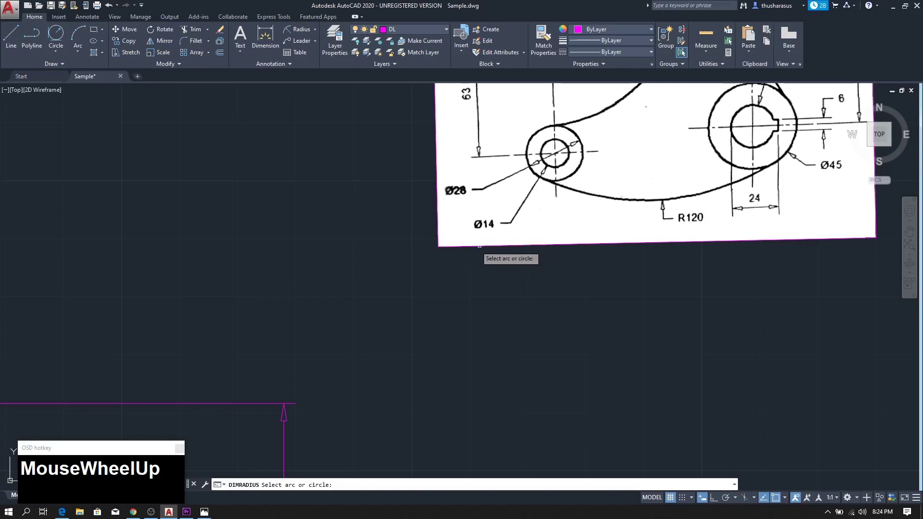
{"action": "scroll", "coordinate": [454, 265], "scroll_direction": "down", "scroll_amount": 2}
{"action": "scroll", "coordinate": [453, 265], "scroll_direction": "down", "scroll_amount": 2}
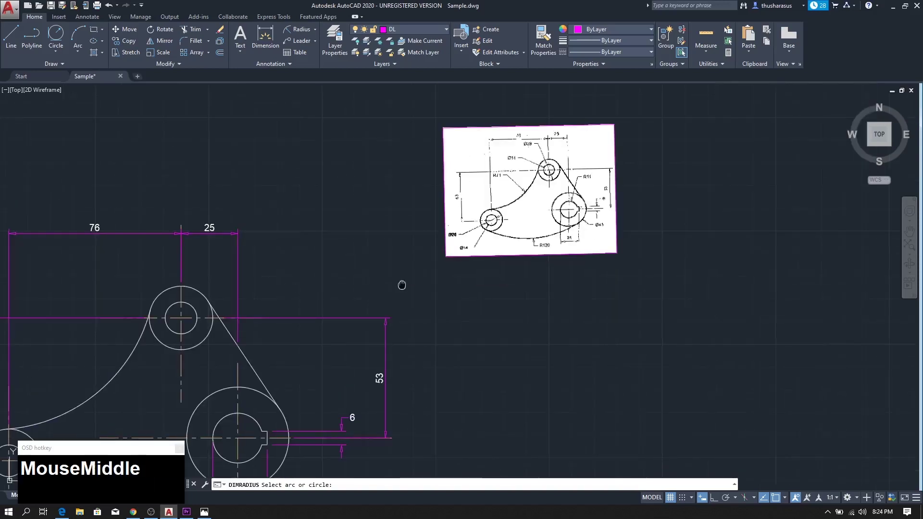
{"action": "middle_click_drag", "start_coordinate": [394, 290], "coordinate": [590, 202]}
{"action": "middle_click_drag", "start_coordinate": [299, 100], "coordinate": [384, 70]}
{"action": "left_click", "coordinate": [313, 30]}
Try a diameter dimension on the lower-left boss's outer circle with its text outside at the lower left, and undo it
{"action": "left_click", "coordinate": [316, 31]}
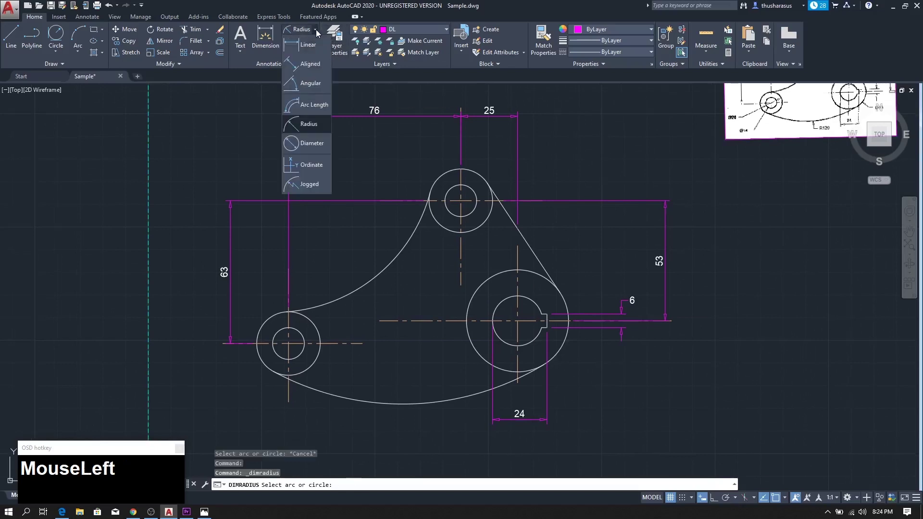
{"action": "left_click", "coordinate": [310, 144]}
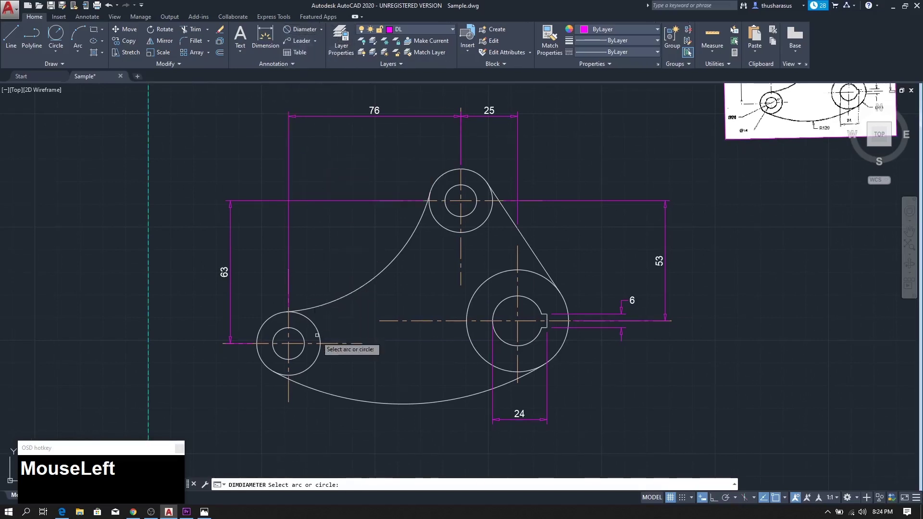
{"action": "left_click", "coordinate": [263, 362]}
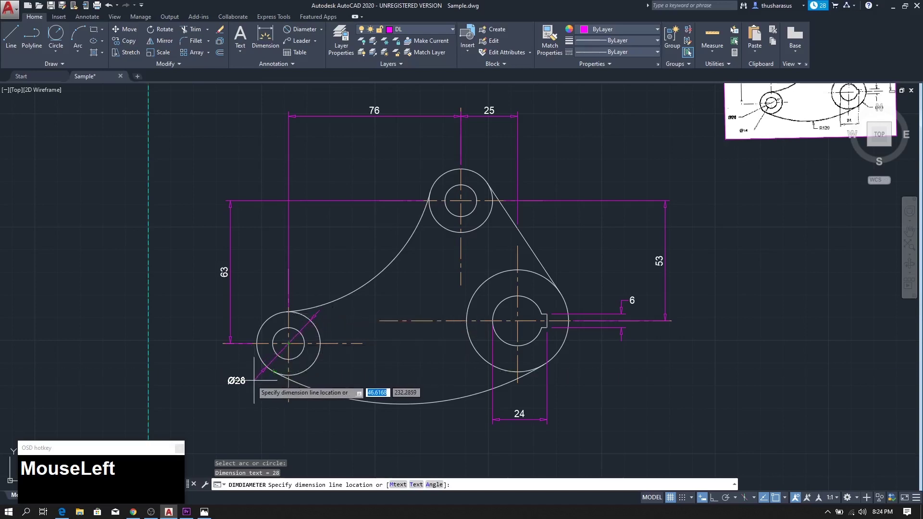
{"action": "left_click", "coordinate": [240, 380]}
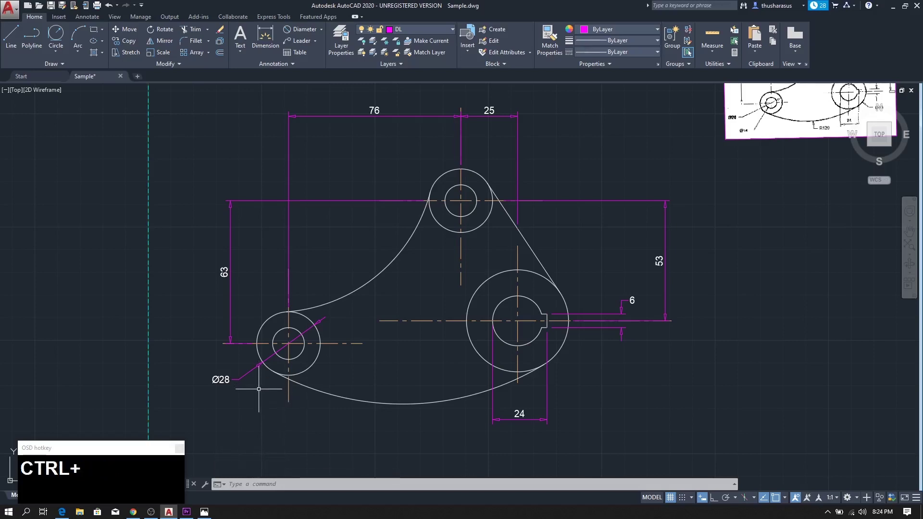
{"action": "key", "text": "ctrl+z"}
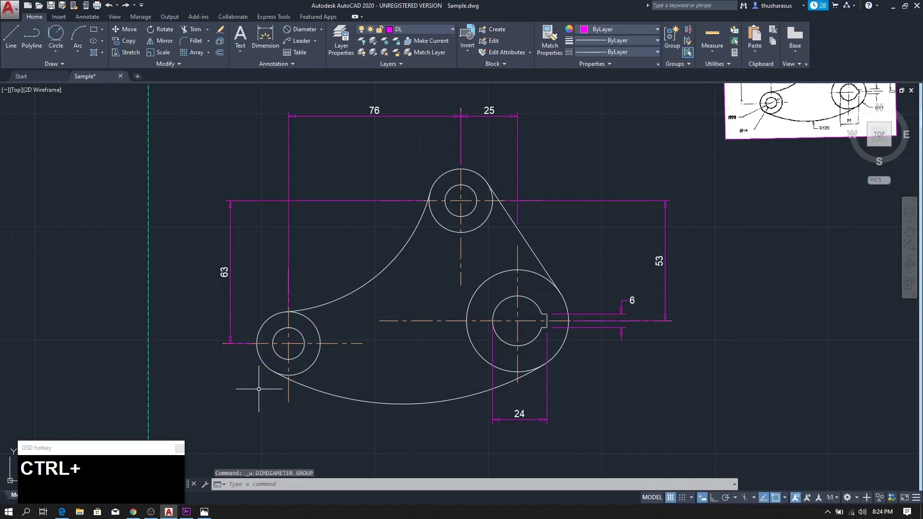
Try a diameter dimension on the lower-left boss's inner hole with its text outside the boss, and undo it
{"action": "left_click", "coordinate": [309, 30]}
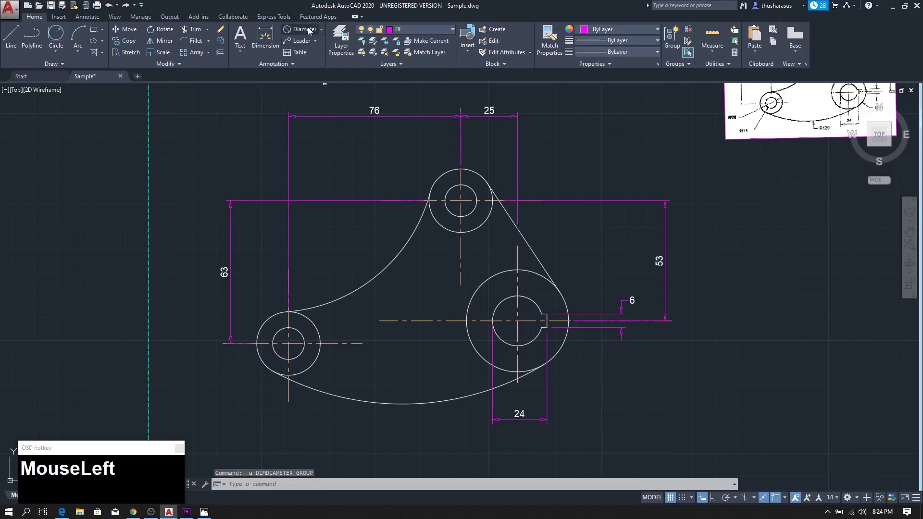
{"action": "left_click", "coordinate": [277, 354]}
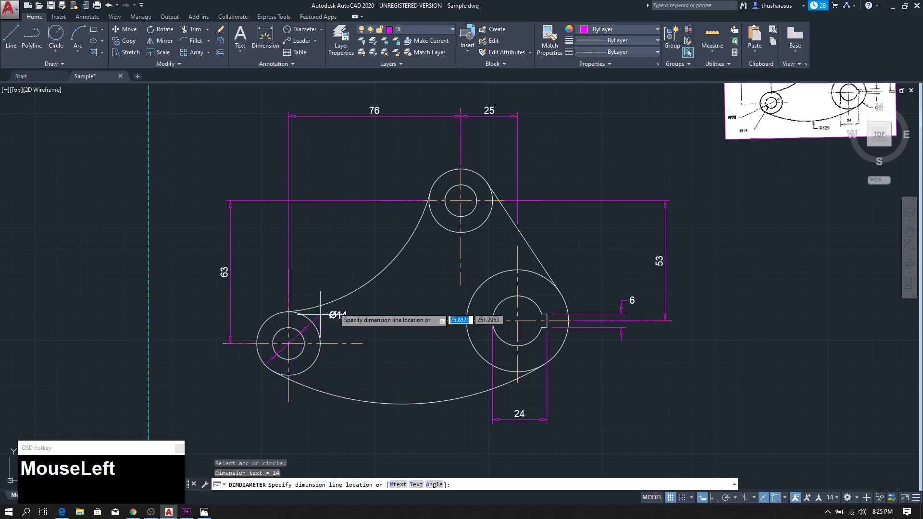
{"action": "left_click", "coordinate": [255, 382]}
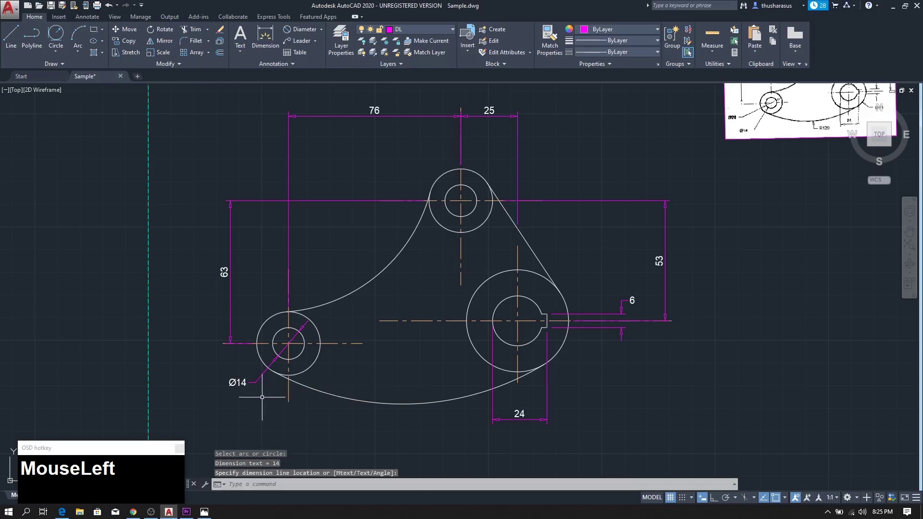
{"action": "key", "text": "ctrl+z"}
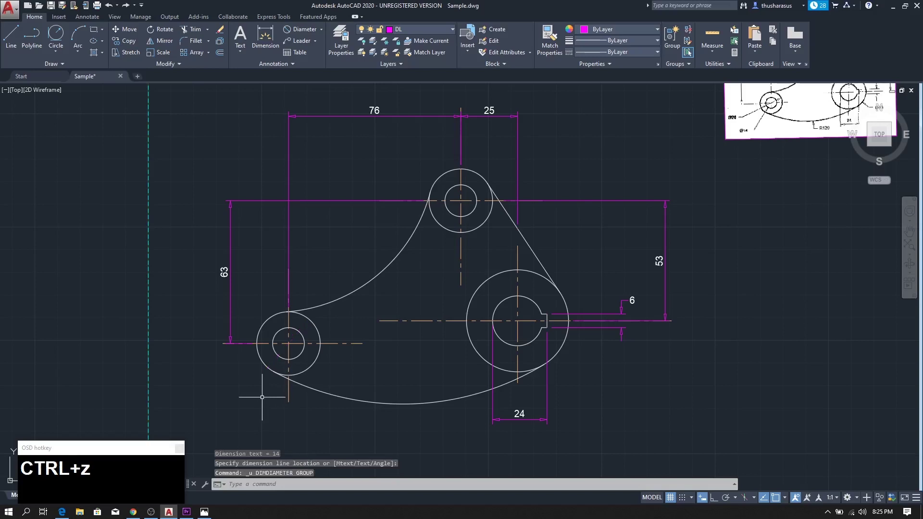
Create a new sub-style of CeyforteNew that applies to diameter dimensions only
{"action": "left_click", "coordinate": [279, 65]}
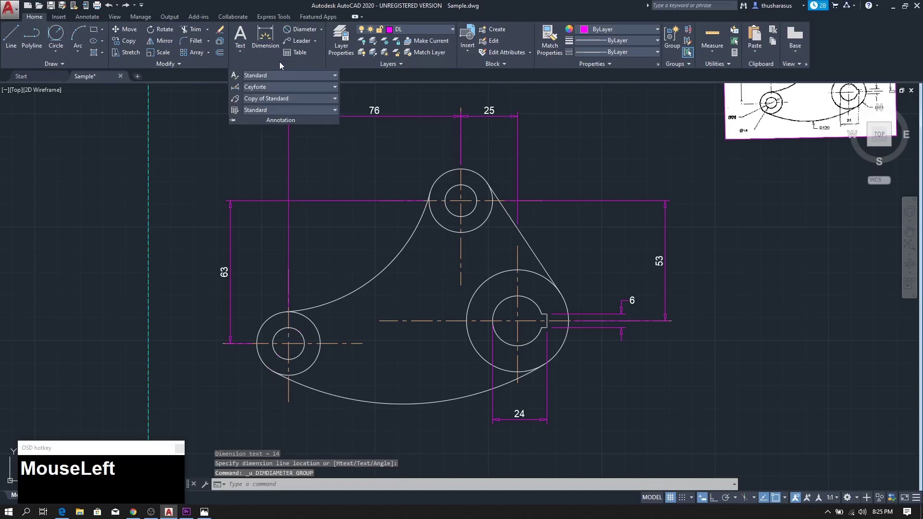
{"action": "left_click", "coordinate": [236, 87]}
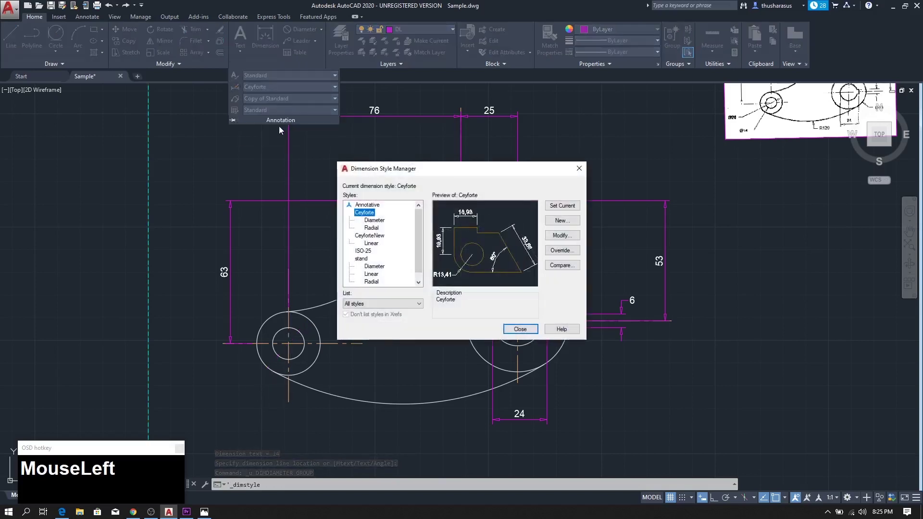
{"action": "left_click", "coordinate": [370, 235]}
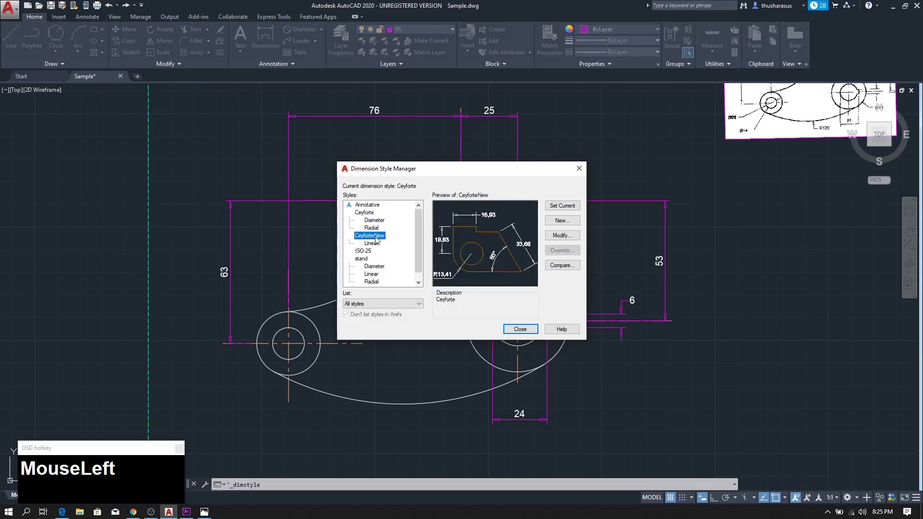
{"action": "left_click", "coordinate": [560, 222]}
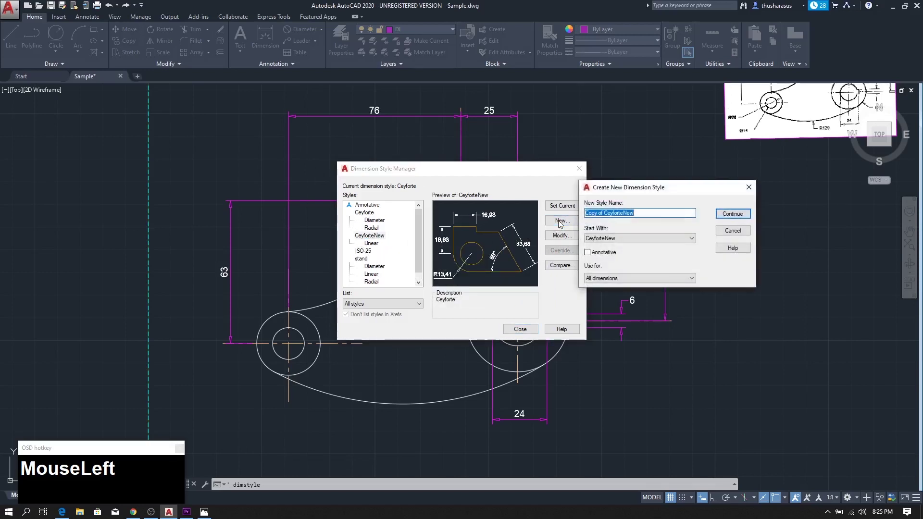
{"action": "left_click", "coordinate": [608, 278]}
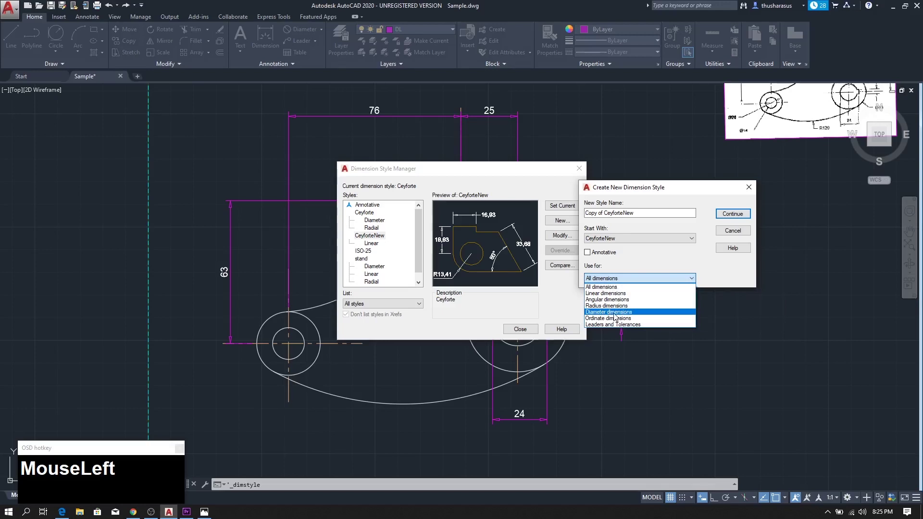
{"action": "left_click", "coordinate": [614, 312]}
{"action": "left_click", "coordinate": [727, 217]}
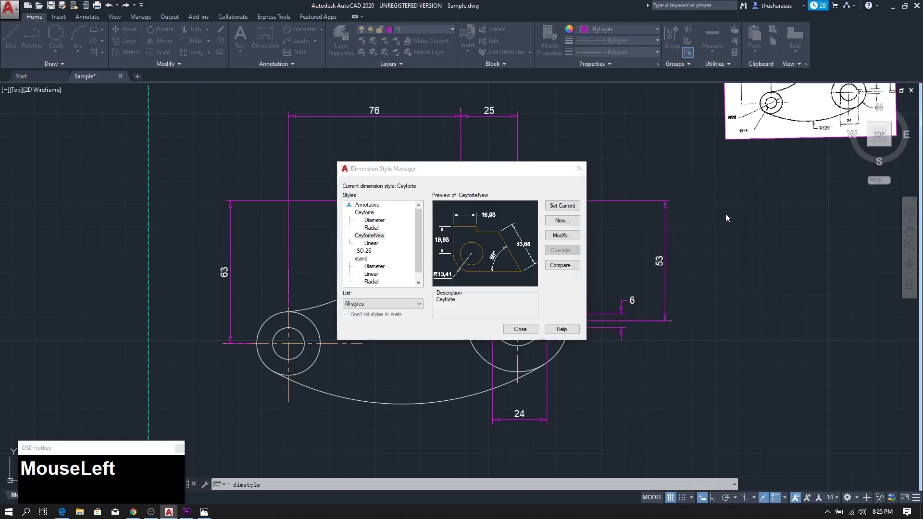
Set the CeyforteNew Diameter sub-style's fit to either text or arrows (best fit), with no dimension line drawn between extension lines
{"action": "left_click_drag", "start_coordinate": [641, 111], "coordinate": [640, 112]}
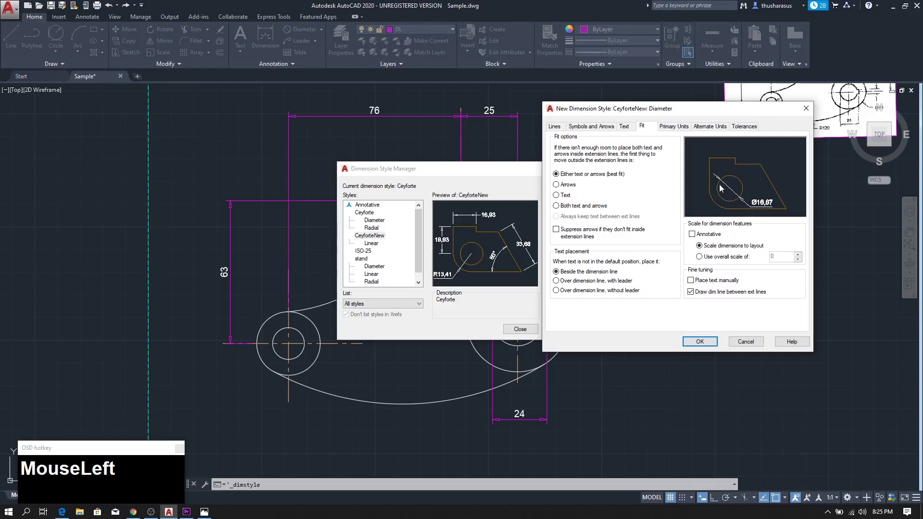
{"action": "left_click", "coordinate": [557, 196]}
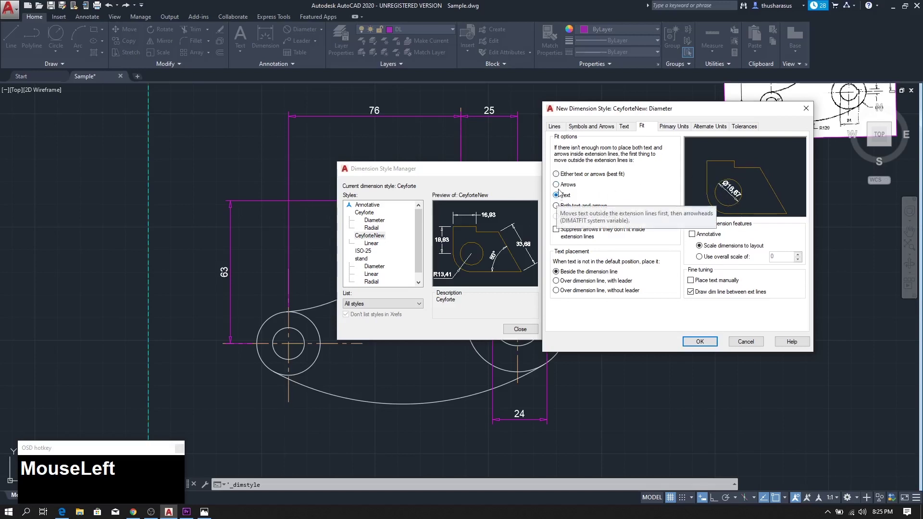
{"action": "left_click", "coordinate": [557, 186]}
{"action": "left_click", "coordinate": [556, 195]}
{"action": "left_click", "coordinate": [557, 206]}
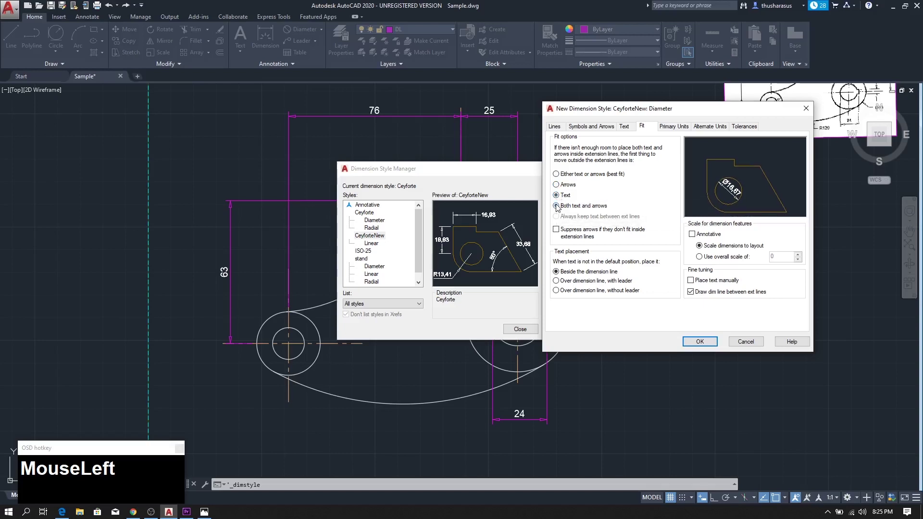
{"action": "left_click", "coordinate": [557, 174]}
{"action": "left_click", "coordinate": [691, 292]}
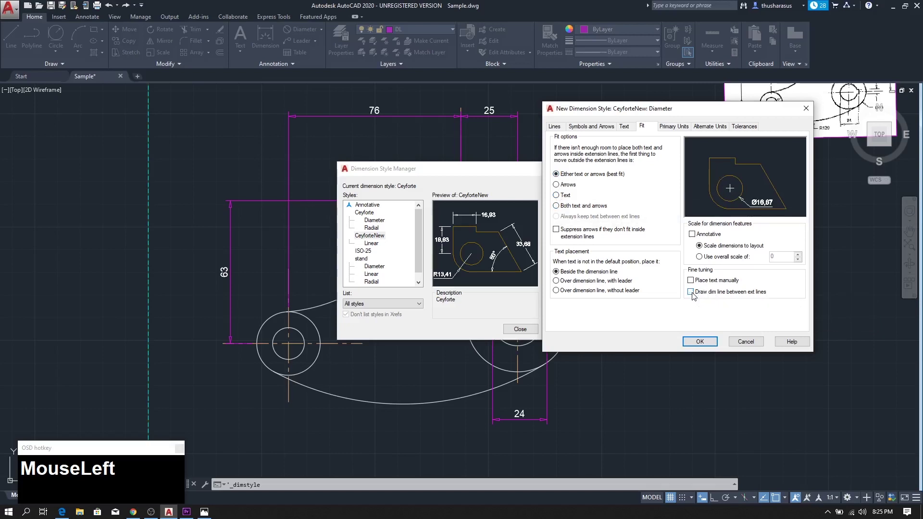
{"action": "left_click", "coordinate": [691, 292]}
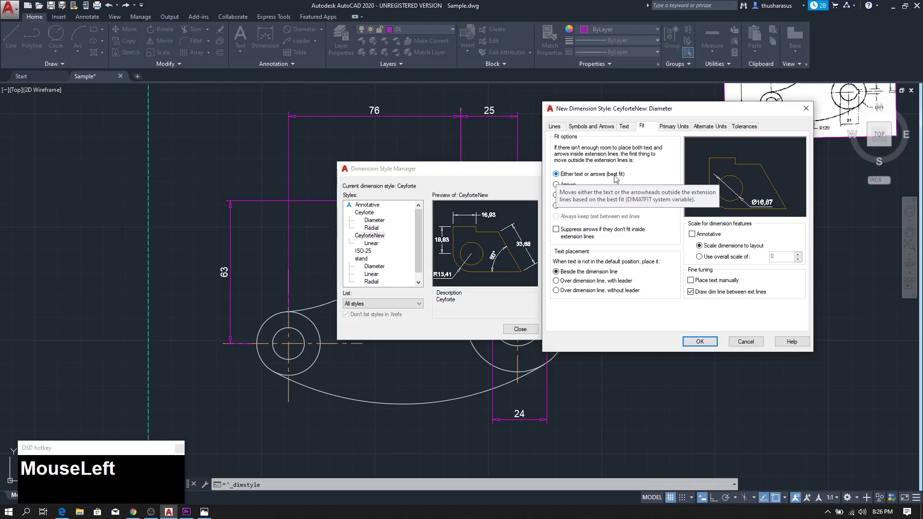
{"action": "left_click", "coordinate": [690, 292]}
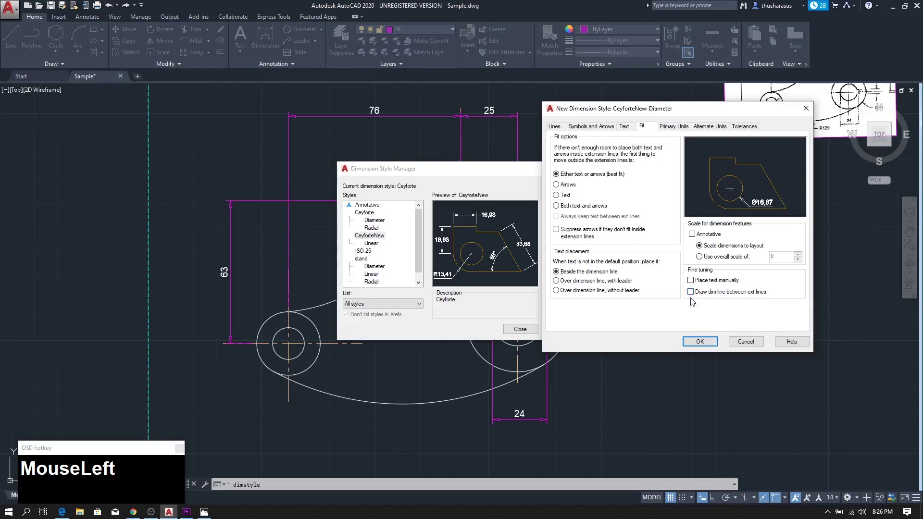
{"action": "left_click", "coordinate": [700, 342]}
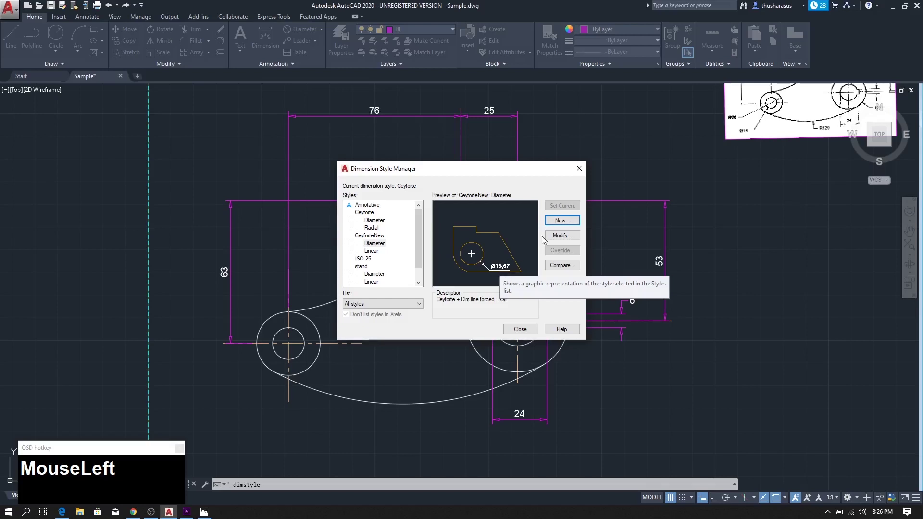
Modify the CeyforteNew Diameter sub-style so its text is vertically centered and aligned horizontally
{"action": "left_click", "coordinate": [562, 235]}
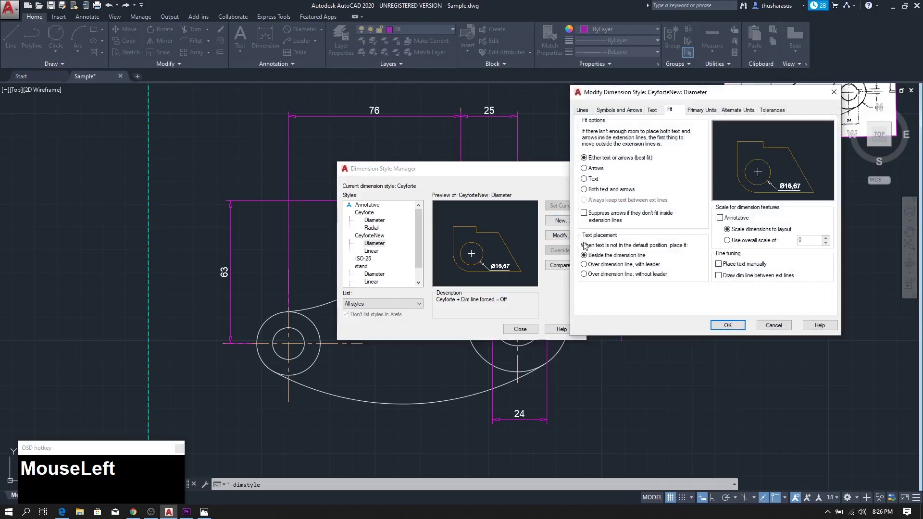
{"action": "left_click", "coordinate": [653, 110]}
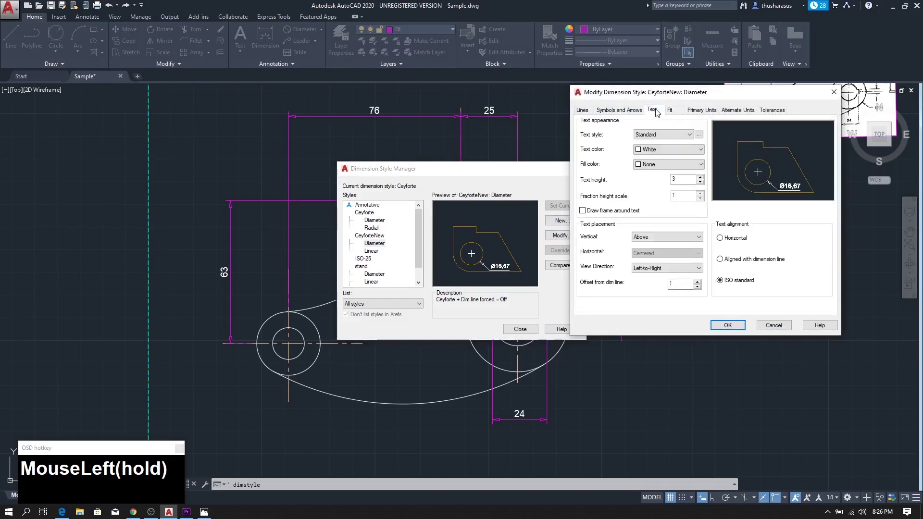
{"action": "left_click", "coordinate": [658, 237]}
{"action": "left_click", "coordinate": [655, 245]}
{"action": "left_click", "coordinate": [720, 239]}
{"action": "left_click", "coordinate": [728, 326]}
{"action": "left_click", "coordinate": [512, 330]}
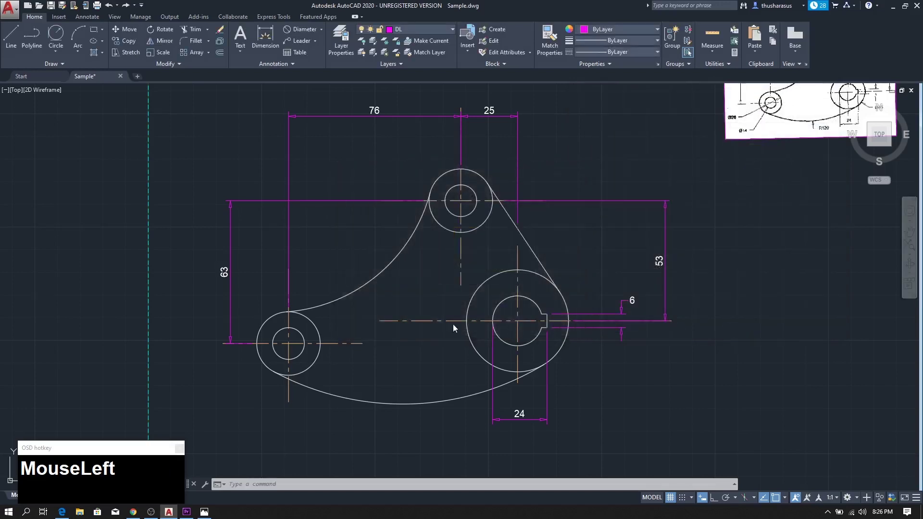
Make CeyforteNew the current dimension style
{"action": "left_click", "coordinate": [289, 66]}
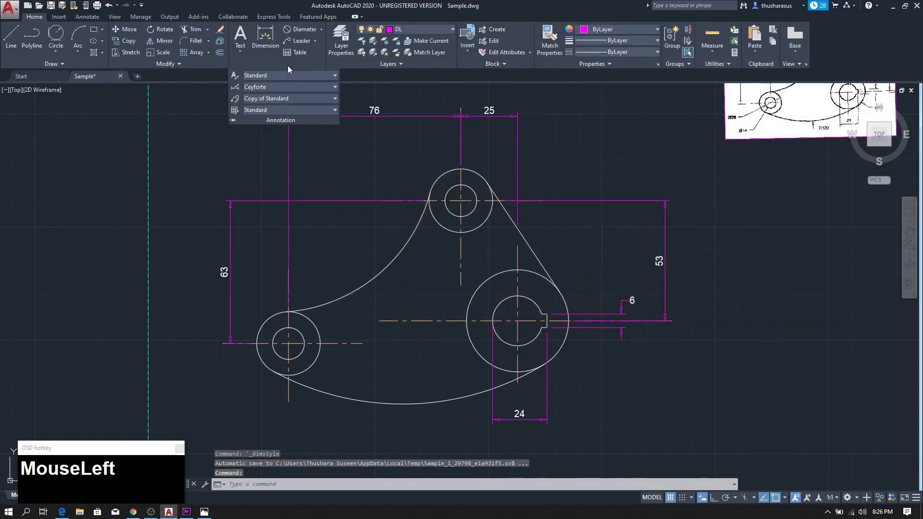
{"action": "left_click", "coordinate": [270, 87]}
{"action": "left_click", "coordinate": [290, 152]}
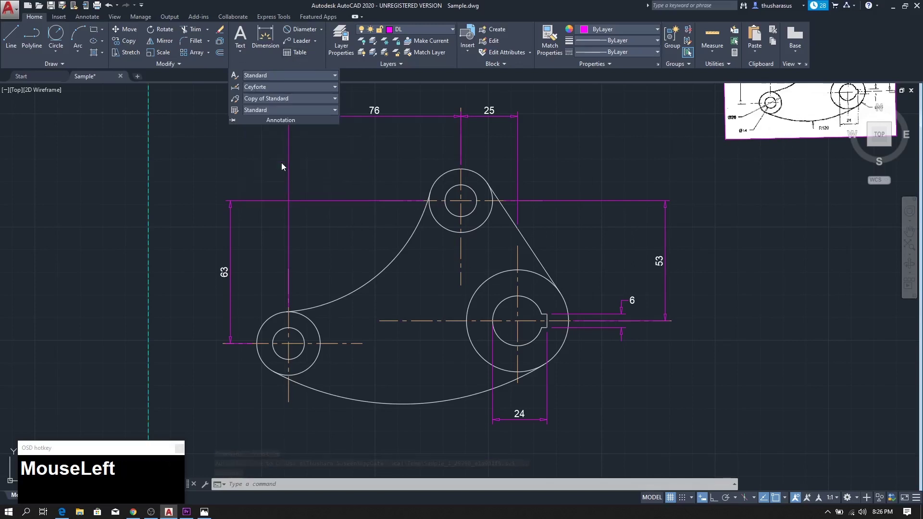
Try a diameter dimension on the lower-left boss's outer circle with its text outside at the lower left, and delete it
{"action": "left_click", "coordinate": [320, 30]}
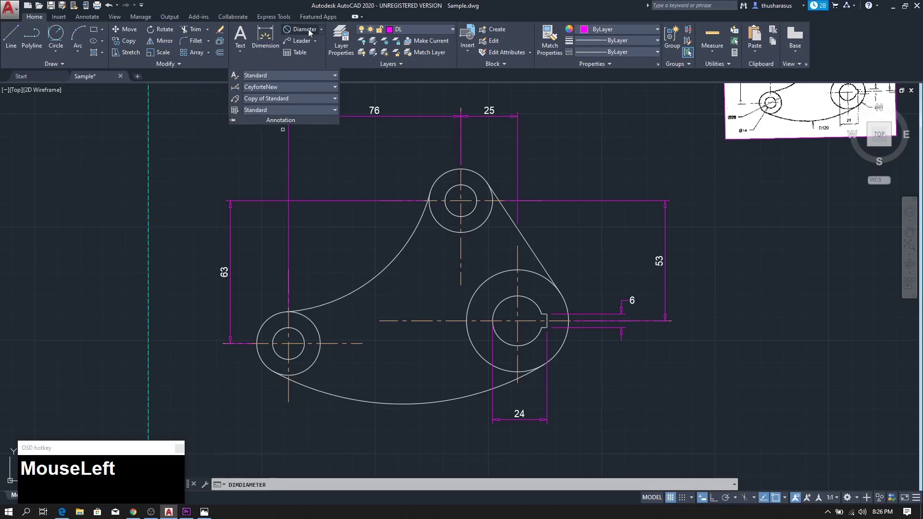
{"action": "left_click", "coordinate": [259, 358]}
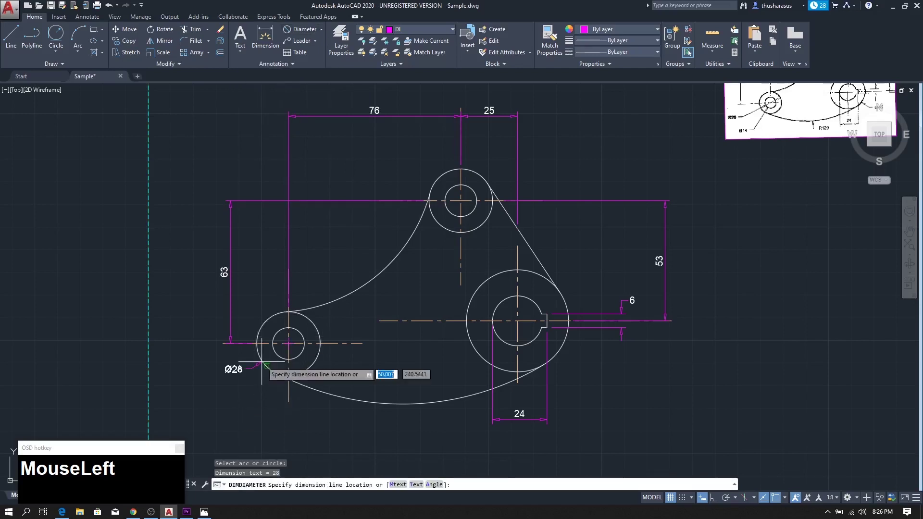
{"action": "left_click", "coordinate": [231, 384]}
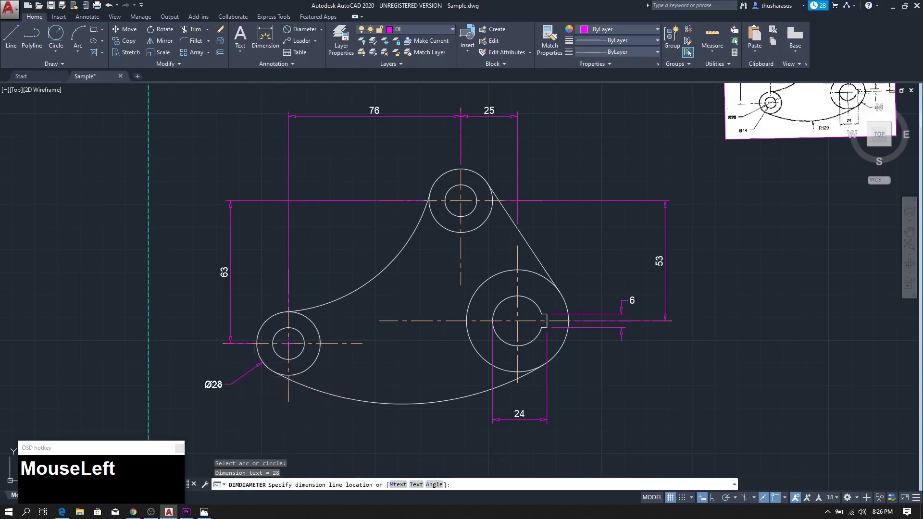
{"action": "left_click", "coordinate": [243, 377]}
{"action": "left_click", "coordinate": [242, 377]}
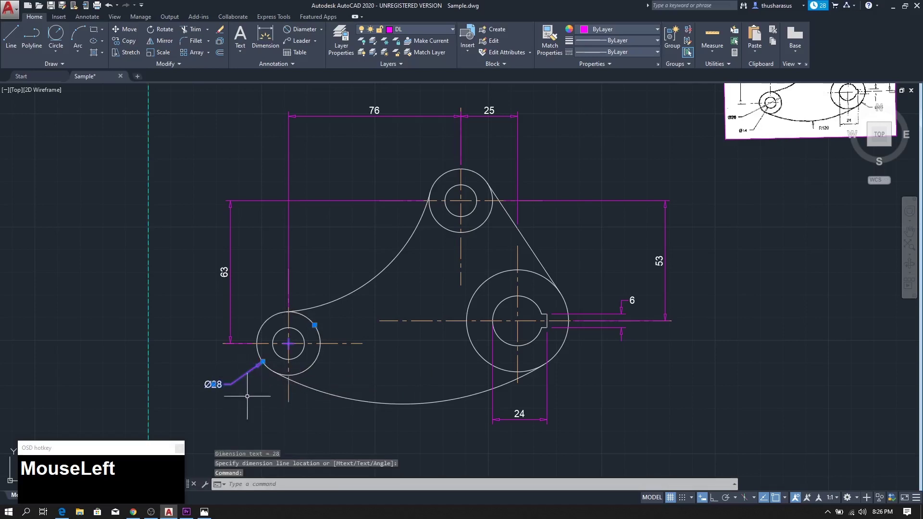
{"action": "key", "text": "Delete"}
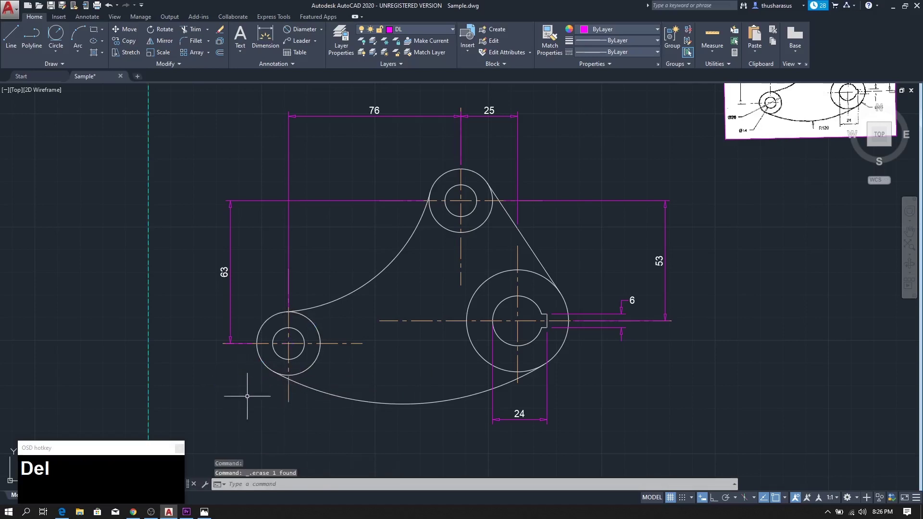
Add a diameter dimension to the lower-left boss's inner hole, placing its text outside the boss at the lower left
{"action": "left_click", "coordinate": [299, 31]}
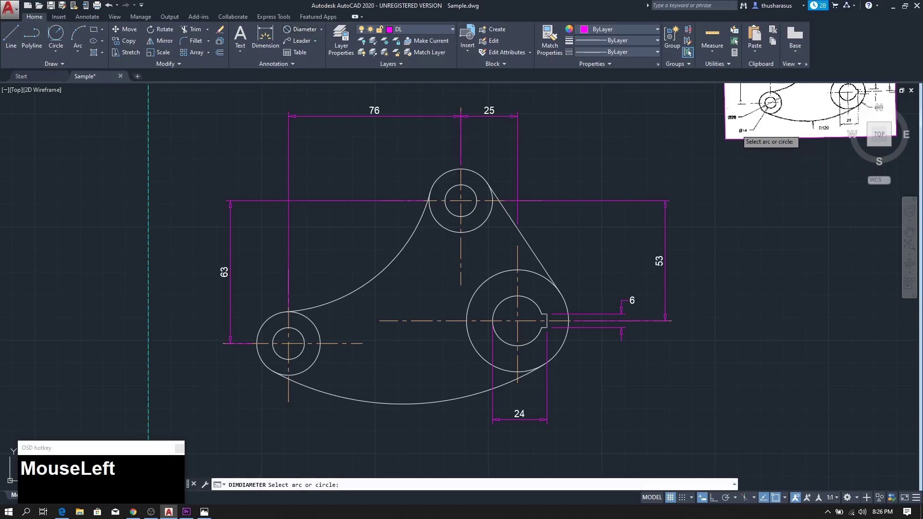
{"action": "left_click", "coordinate": [295, 357]}
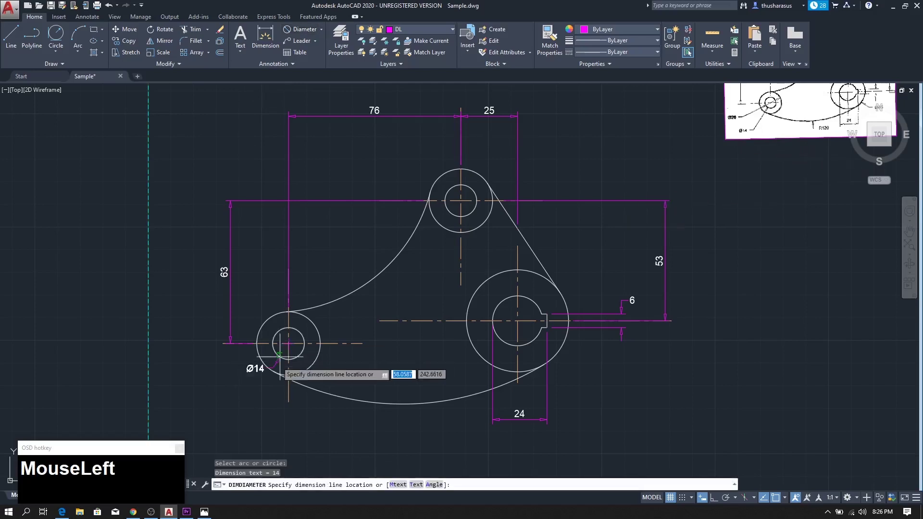
{"action": "left_click", "coordinate": [250, 402]}
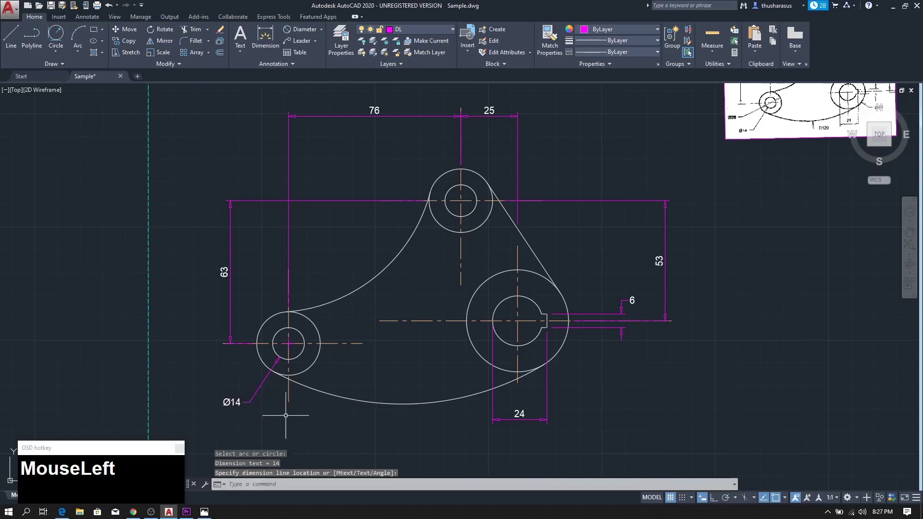
Add a diameter dimension to the top boss's inner hole, placing its text outside the boss at the upper left
{"action": "middle_click", "coordinate": [315, 416]}
{"action": "middle_click_drag", "start_coordinate": [315, 416], "coordinate": [262, 418]}
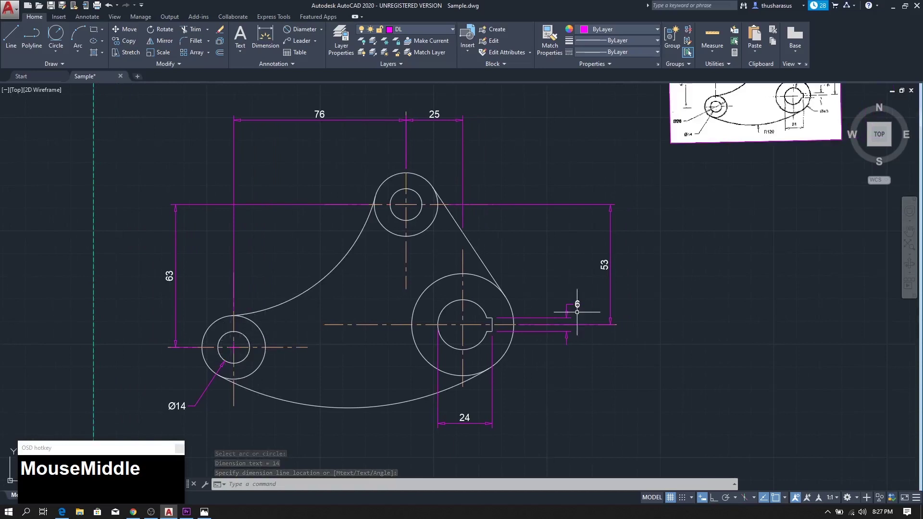
{"action": "middle_click_drag", "start_coordinate": [707, 222], "coordinate": [555, 301]}
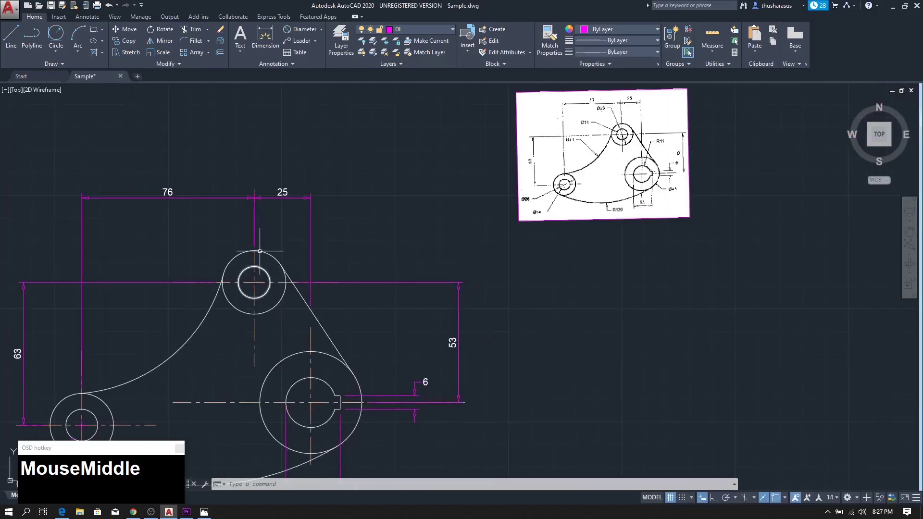
{"action": "left_click", "coordinate": [304, 29]}
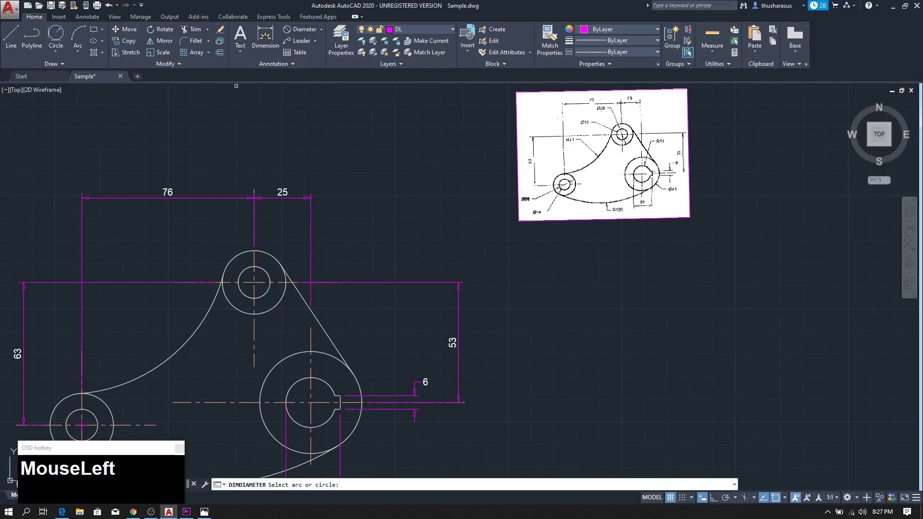
{"action": "left_click", "coordinate": [239, 272]}
{"action": "left_click", "coordinate": [190, 246]}
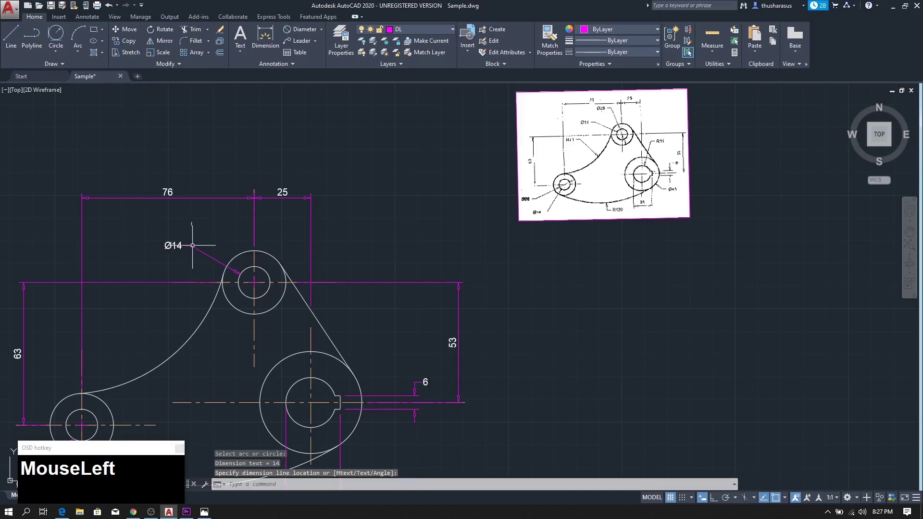
Add a diameter dimension to the lower-right boss's outer circle, placing its text outside at the lower right as in the reference image
{"action": "scroll", "coordinate": [669, 166], "scroll_direction": "up", "scroll_amount": 4}
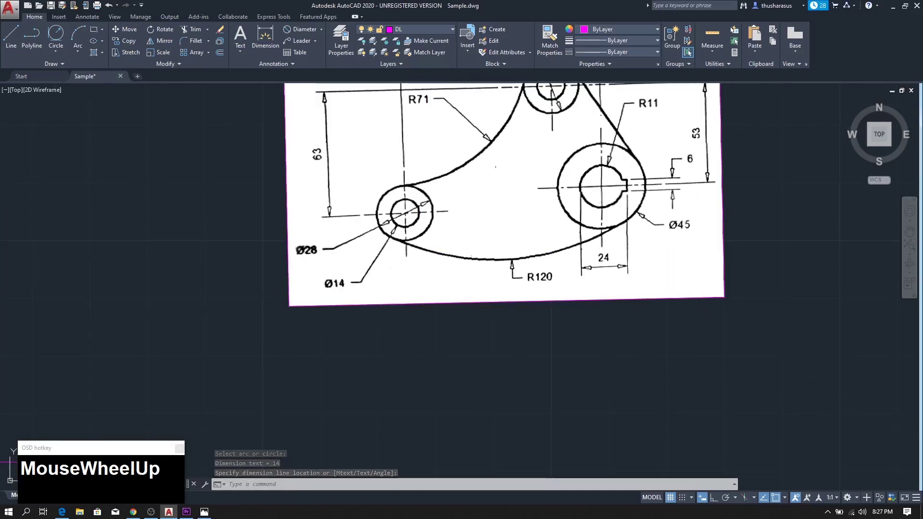
{"action": "scroll", "coordinate": [615, 294], "scroll_direction": "down", "scroll_amount": 4}
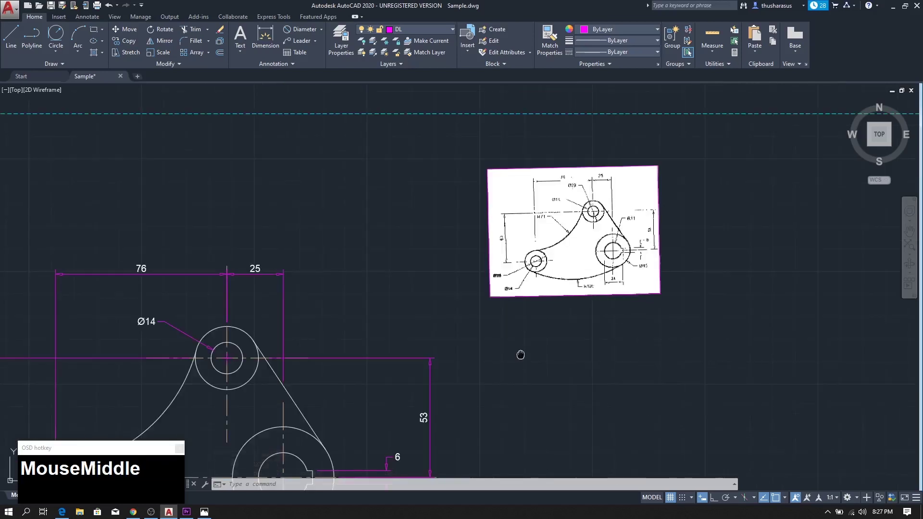
{"action": "middle_click_drag", "start_coordinate": [521, 355], "coordinate": [565, 200]}
{"action": "left_click", "coordinate": [302, 28]}
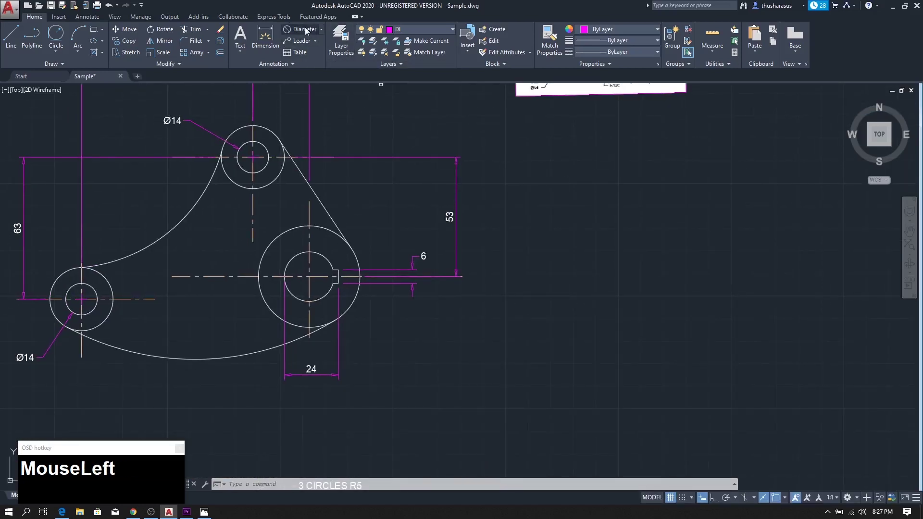
{"action": "left_click", "coordinate": [354, 304]}
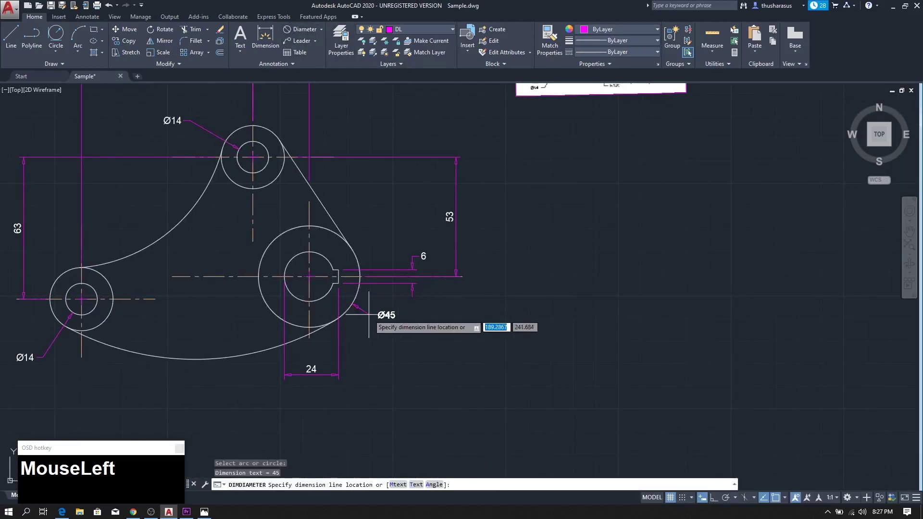
{"action": "left_click", "coordinate": [401, 353]}
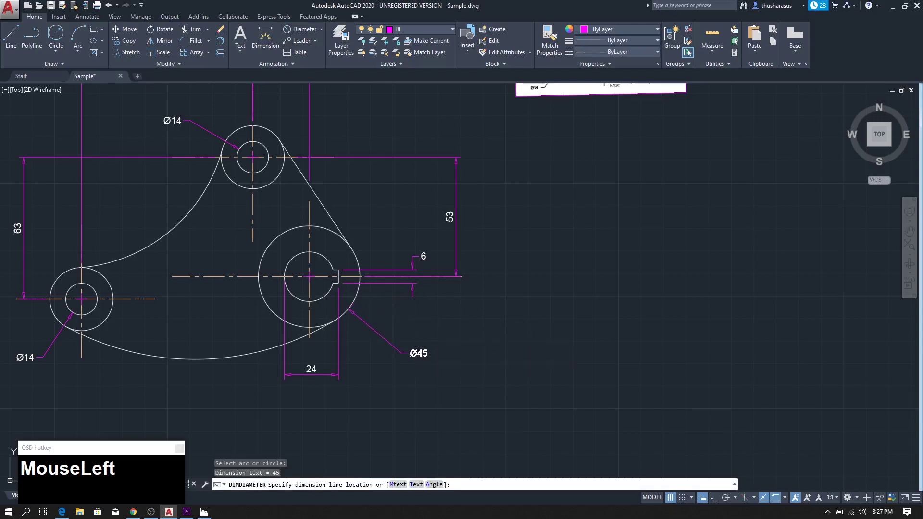
Compare the dimensioned plate with the reference image to find the boss diameters still missing
{"action": "scroll", "coordinate": [534, 313], "scroll_direction": "down", "scroll_amount": 2}
{"action": "mouse_move", "coordinate": [535, 309]}
{"action": "middle_mouse_down"}
{"action": "mouse_move", "coordinate": [549, 330]}
{"action": "mouse_move", "coordinate": [543, 318]}
{"action": "mouse_move", "coordinate": [575, 301]}
{"action": "mouse_move", "coordinate": [610, 304]}
{"action": "middle_mouse_up"}
{"action": "scroll", "coordinate": [543, 318], "scroll_direction": "up", "scroll_amount": 2}
{"action": "scroll", "coordinate": [614, 298], "scroll_direction": "down", "scroll_amount": 2}
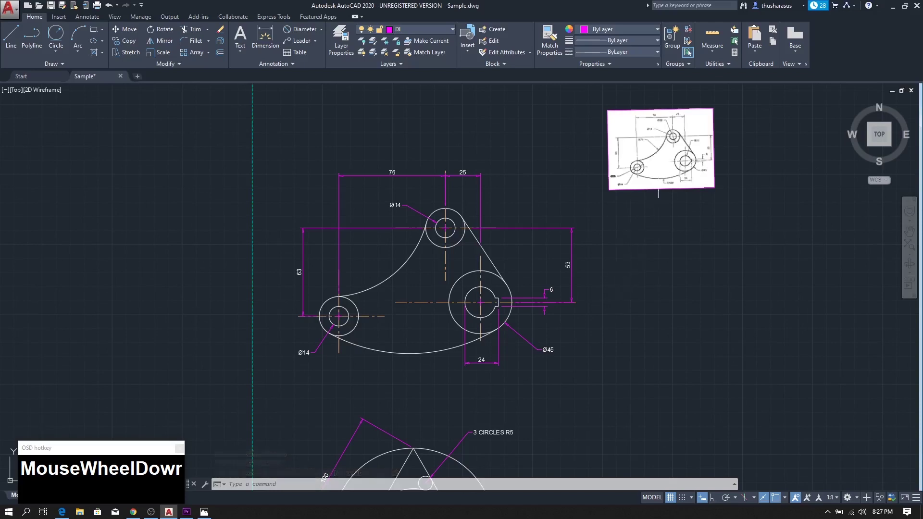
{"action": "scroll", "coordinate": [663, 174], "scroll_direction": "up", "scroll_amount": 2}
{"action": "scroll", "coordinate": [623, 168], "scroll_direction": "up", "scroll_amount": 4}
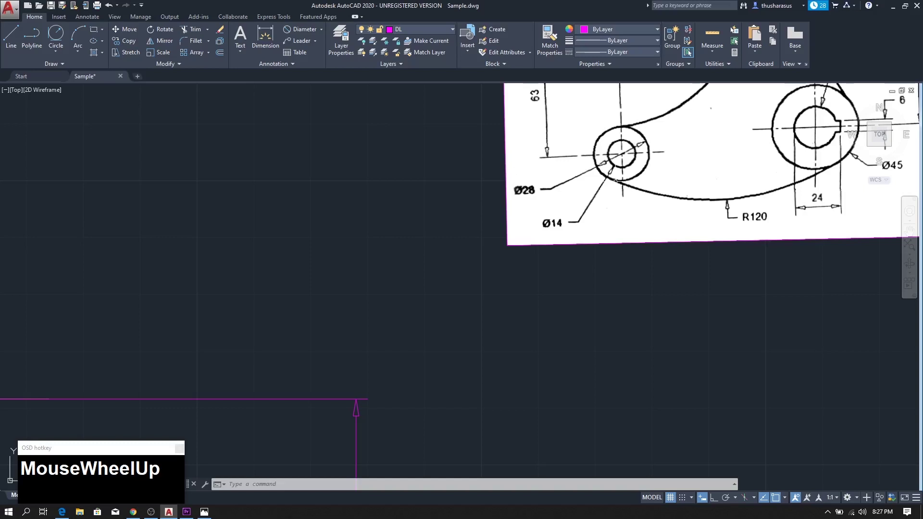
{"action": "scroll", "coordinate": [569, 275], "scroll_direction": "down", "scroll_amount": 4}
{"action": "middle_click_drag", "start_coordinate": [142, 393], "coordinate": [289, 318]}
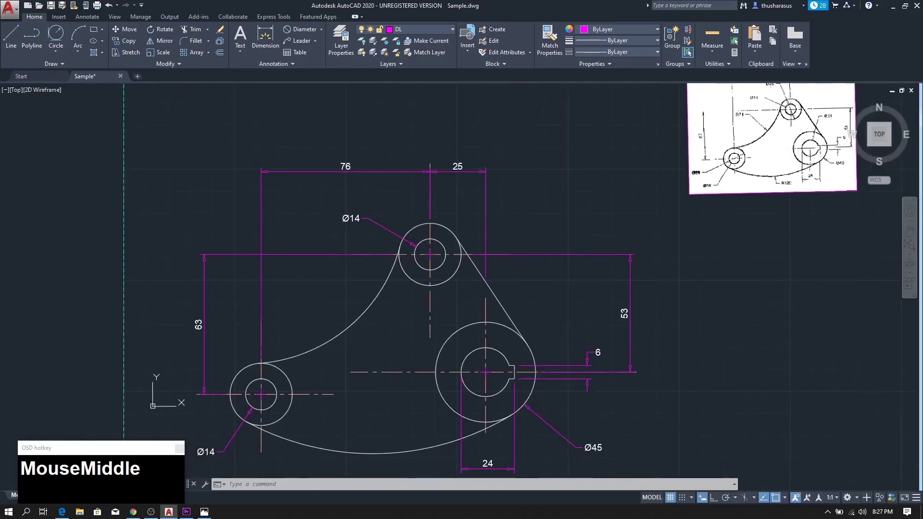
{"action": "scroll", "coordinate": [217, 387], "scroll_direction": "up", "scroll_amount": 2}
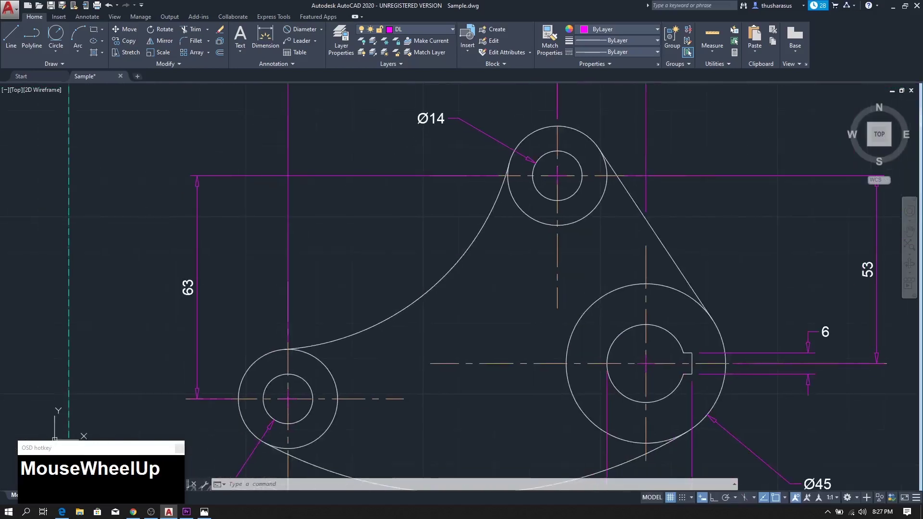
Try a diameter dimension on the lower-left boss's outer circle with its text outside at the upper left, and delete it
{"action": "left_click", "coordinate": [304, 29]}
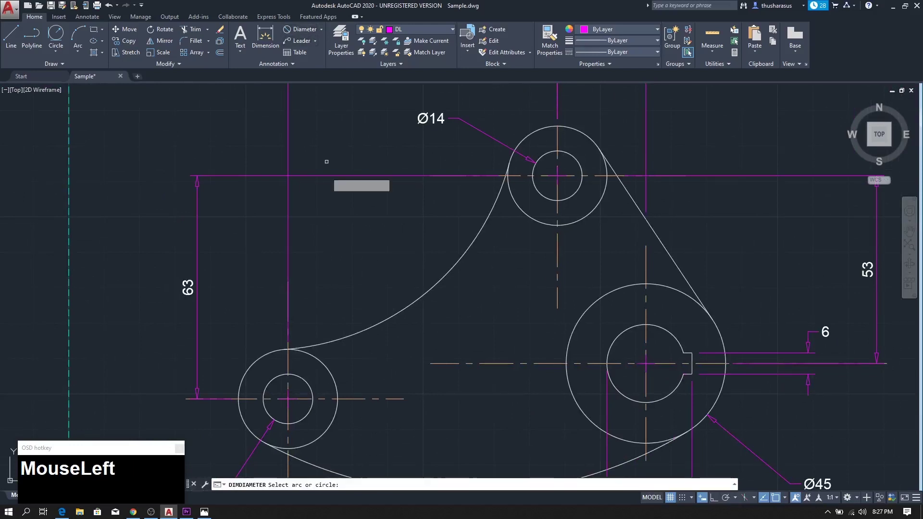
{"action": "left_click", "coordinate": [256, 358]}
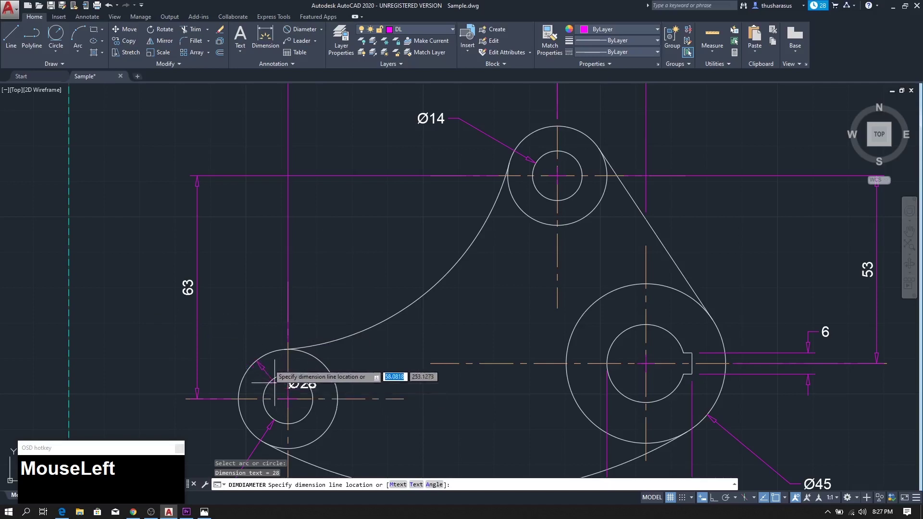
{"action": "left_click", "coordinate": [226, 326]}
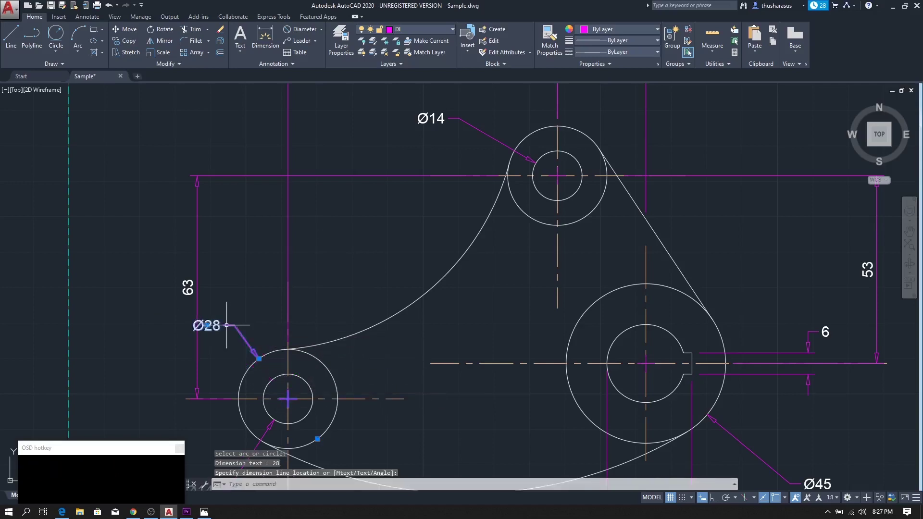
{"action": "left_click", "coordinate": [226, 325]}
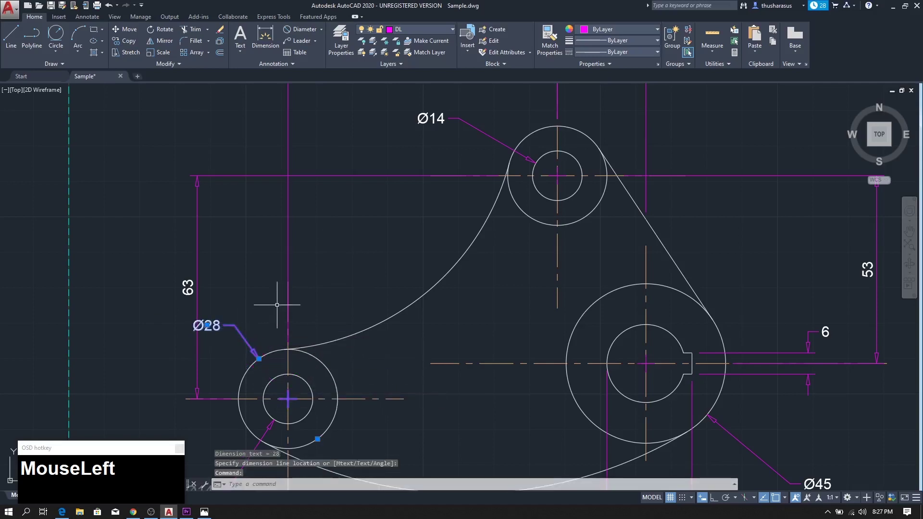
{"action": "key", "text": "Delete"}
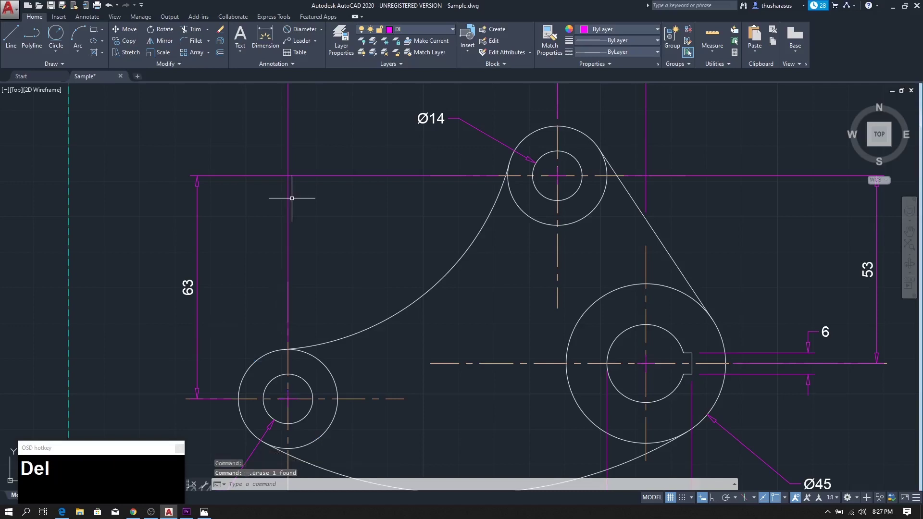
In the Diameter sub-style of the Ceyforte dimension style, set the fit option to Text
{"action": "left_click", "coordinate": [284, 65]}
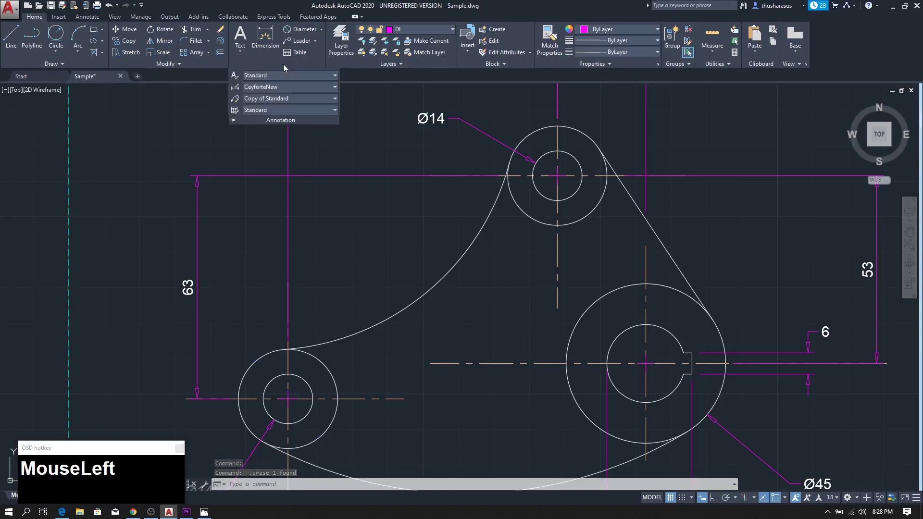
{"action": "left_click", "coordinate": [236, 89]}
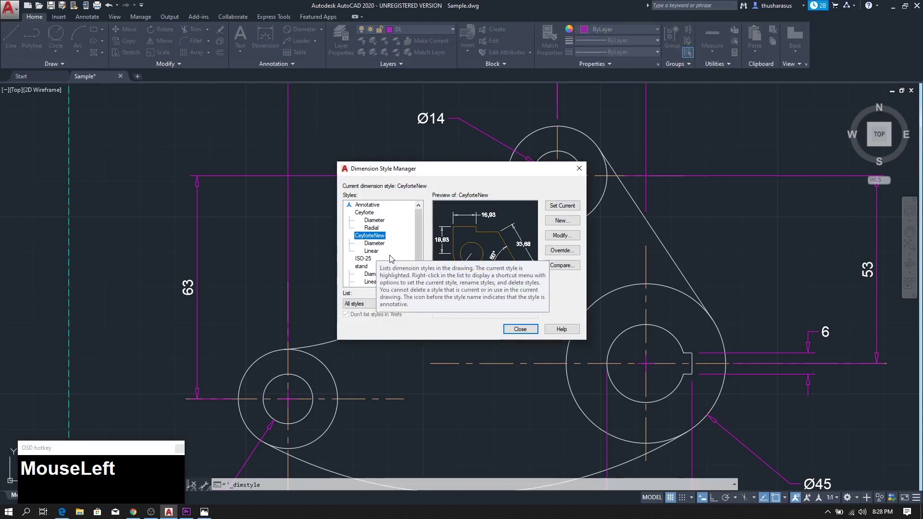
{"action": "left_click", "coordinate": [364, 213]}
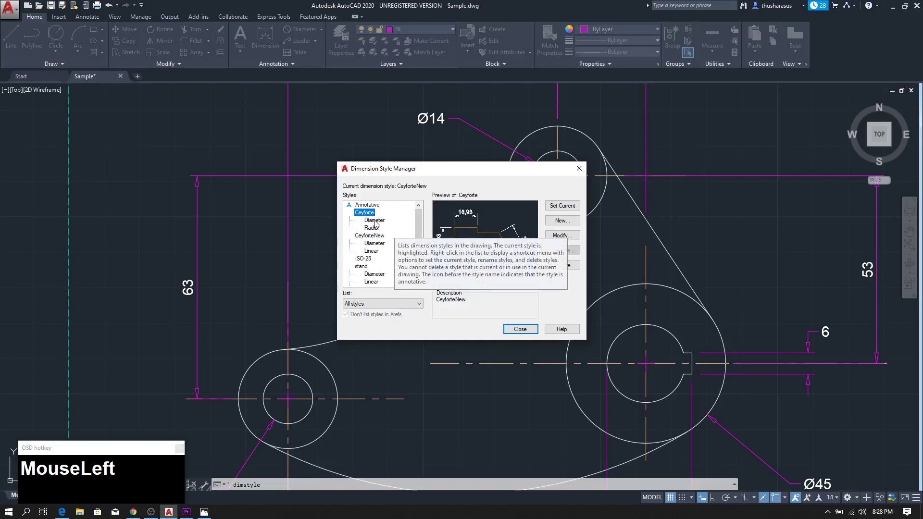
{"action": "left_click", "coordinate": [375, 221]}
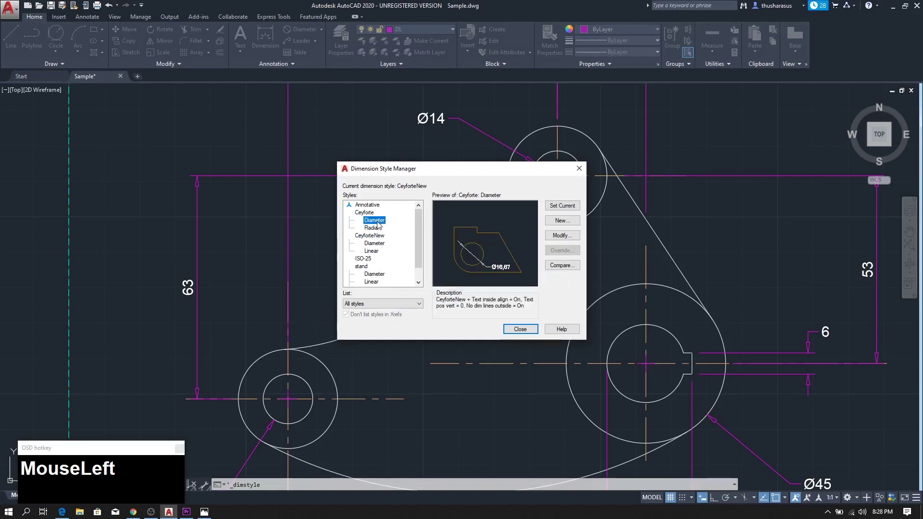
{"action": "left_click", "coordinate": [563, 237]}
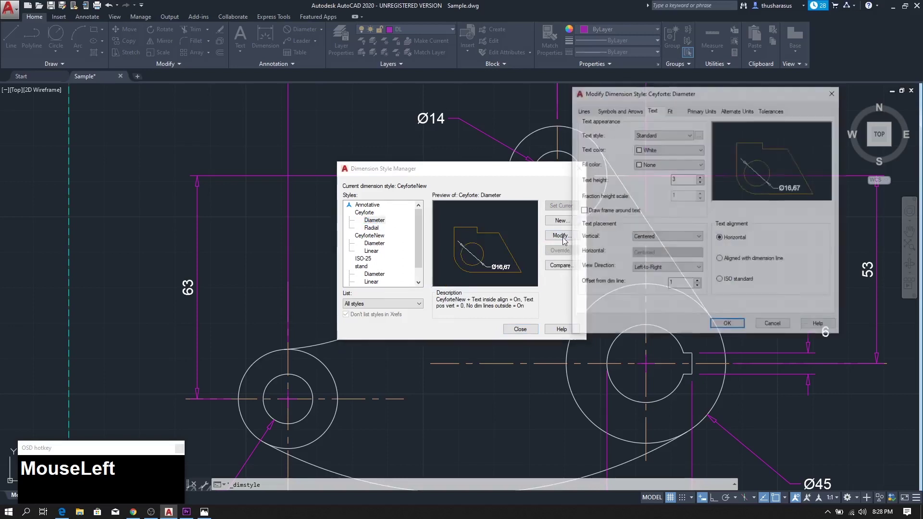
{"action": "left_click", "coordinate": [670, 110]}
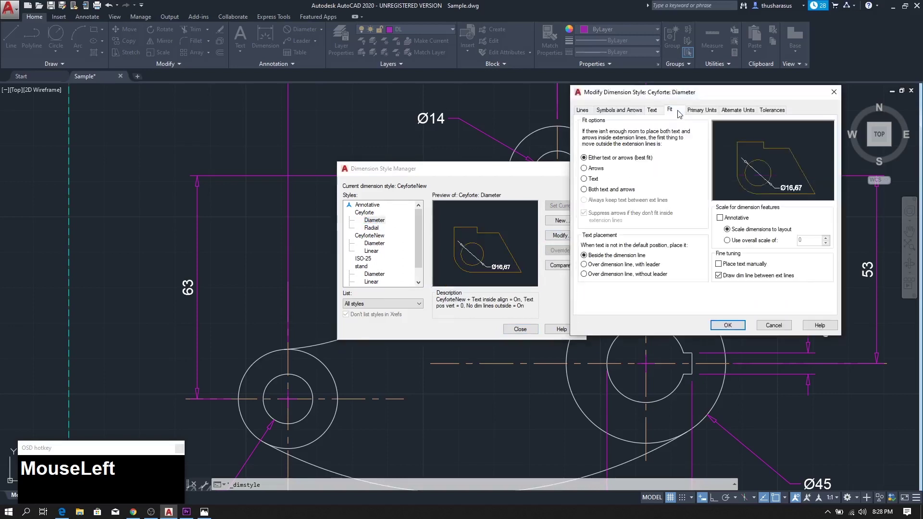
{"action": "left_click", "coordinate": [584, 180]}
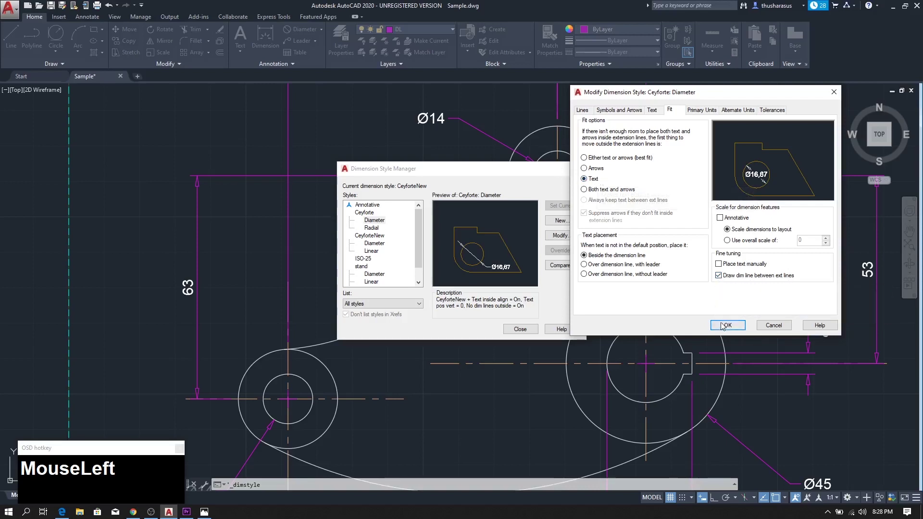
Review the Diameter sub-style's vertical text placement options, save the modified sub-style and close the Dimension Style Manager
{"action": "left_click", "coordinate": [652, 111]}
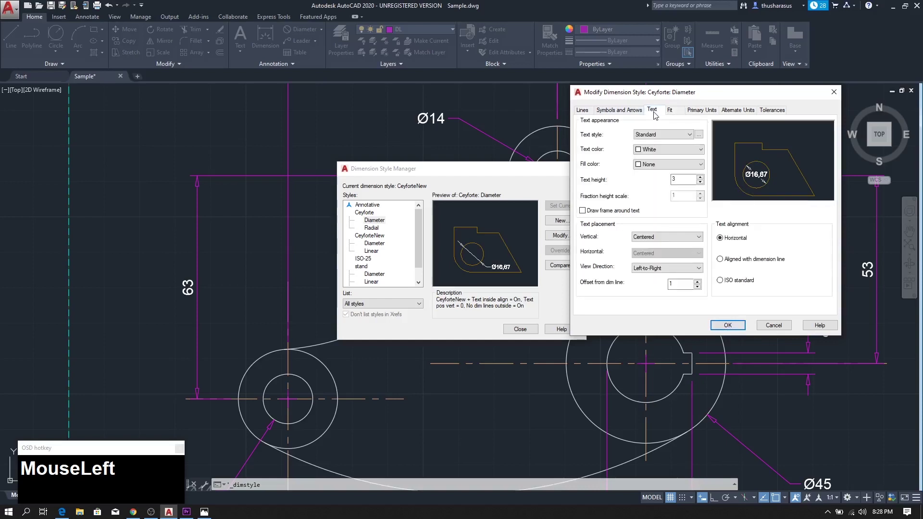
{"action": "left_click", "coordinate": [669, 238]}
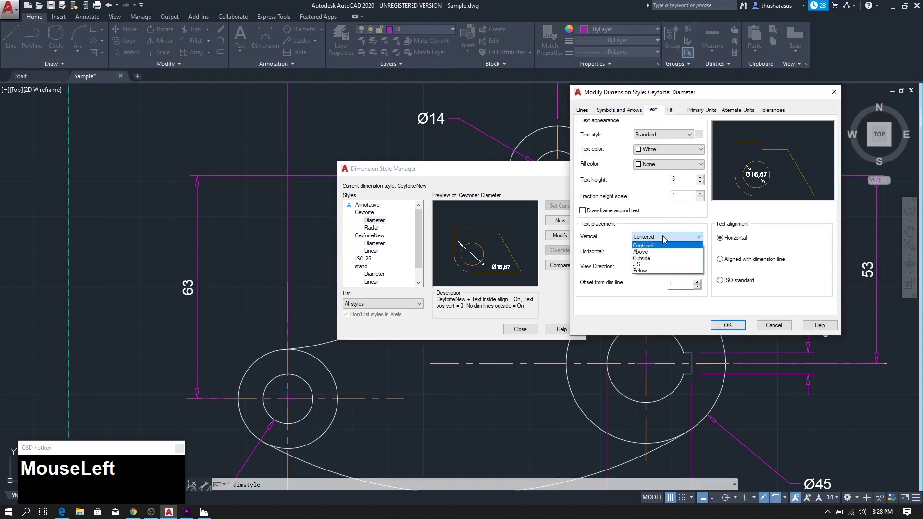
{"action": "left_click", "coordinate": [665, 238]}
{"action": "left_click", "coordinate": [673, 111]}
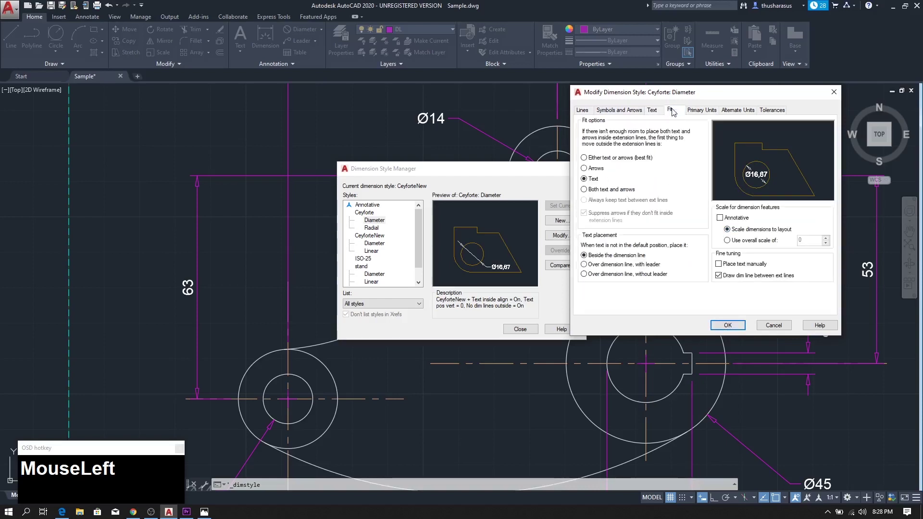
{"action": "left_click", "coordinate": [727, 325]}
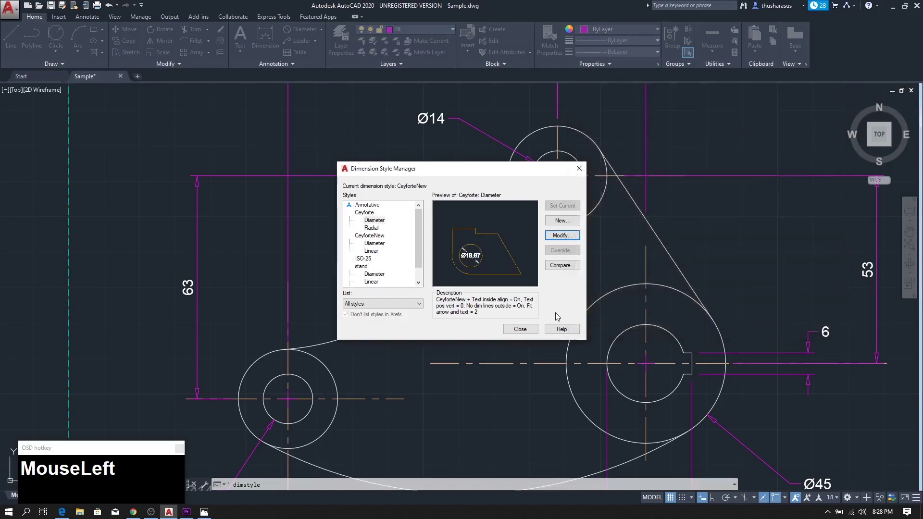
{"action": "left_click", "coordinate": [519, 329]}
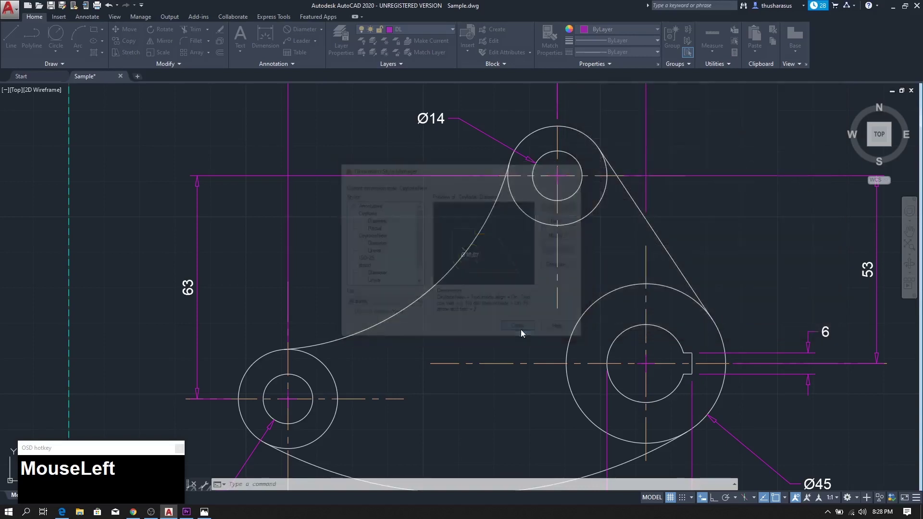
Make Ceyforte the current dimension style
{"action": "left_click", "coordinate": [267, 65]}
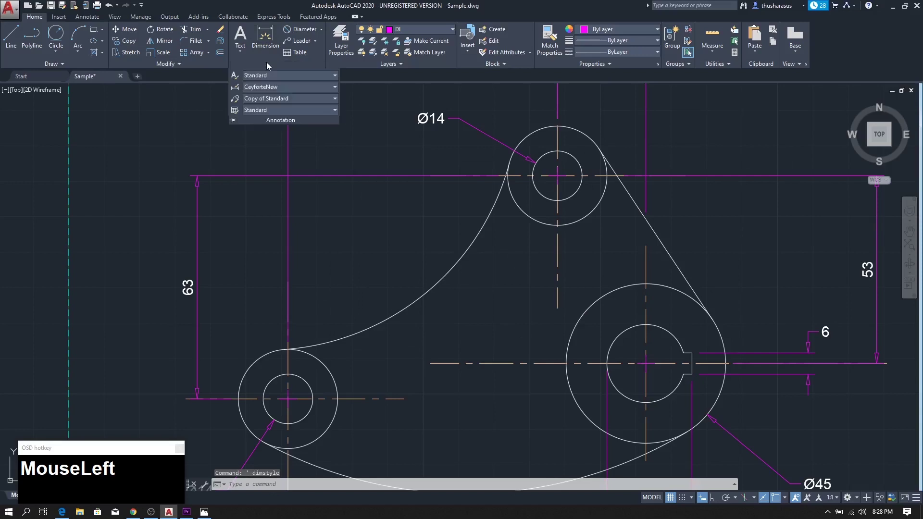
{"action": "left_click", "coordinate": [271, 87]}
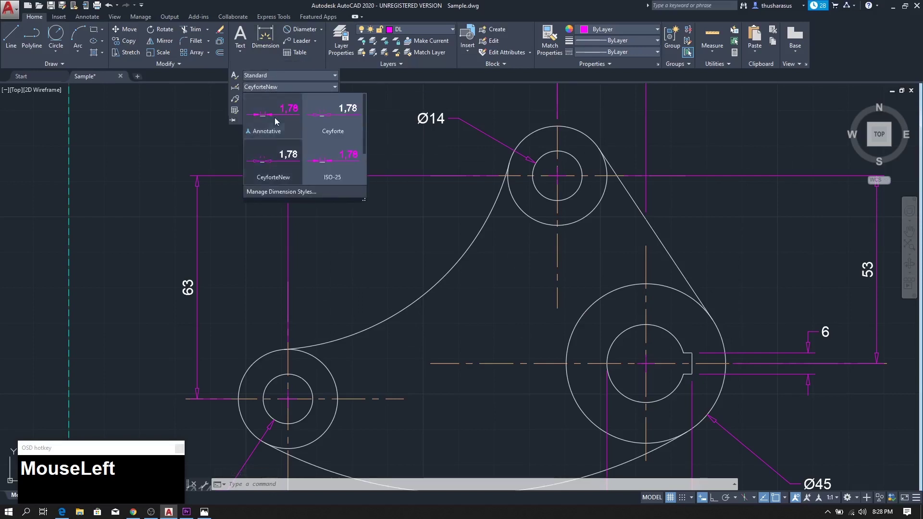
{"action": "left_click", "coordinate": [330, 123]}
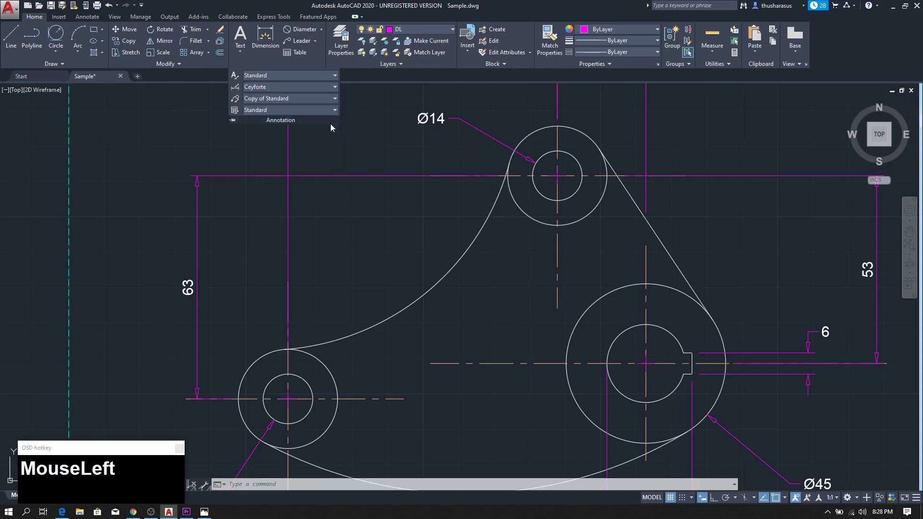
Add a diameter dimension to the lower-left boss's outer circle, placing its text outside at the lower left above the Ø14 text
{"action": "left_click", "coordinate": [303, 29]}
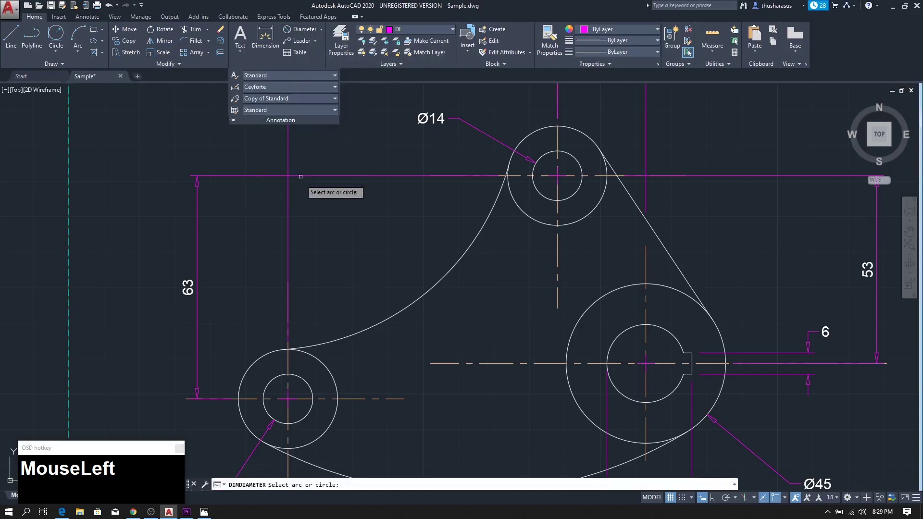
{"action": "scroll", "coordinate": [241, 414], "scroll_direction": "down", "scroll_amount": 3}
{"action": "middle_click_drag", "start_coordinate": [229, 416], "coordinate": [386, 274]}
{"action": "scroll", "coordinate": [387, 279], "scroll_direction": "up", "scroll_amount": 4}
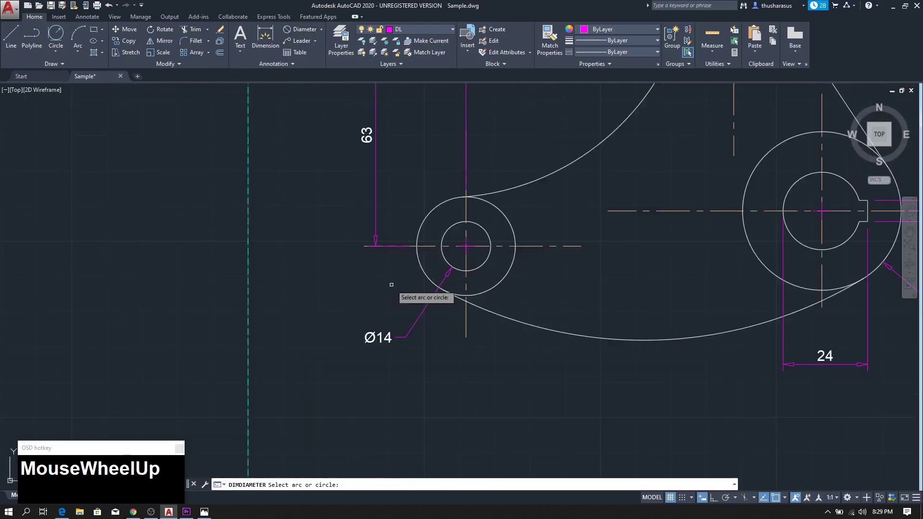
{"action": "left_click", "coordinate": [419, 262]}
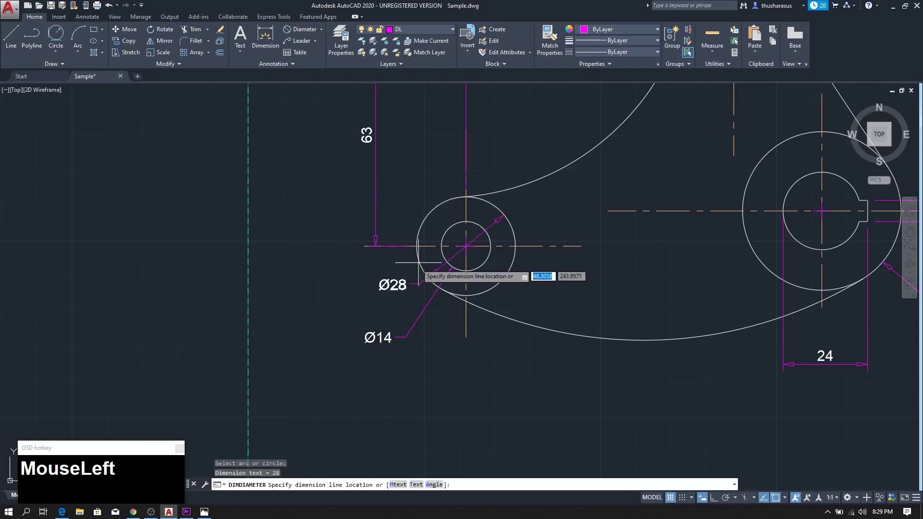
{"action": "left_click", "coordinate": [354, 286]}
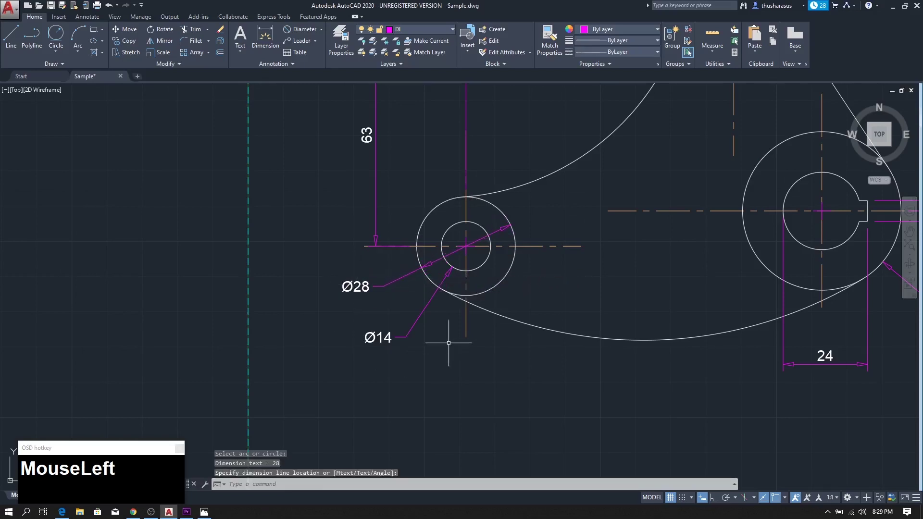
Add a diameter dimension to the top boss's outer circle, placing its text outside at the upper left above the Ø14 text
{"action": "middle_click_drag", "start_coordinate": [472, 349], "coordinate": [288, 353]}
{"action": "scroll", "coordinate": [324, 328], "scroll_direction": "down", "scroll_amount": 3}
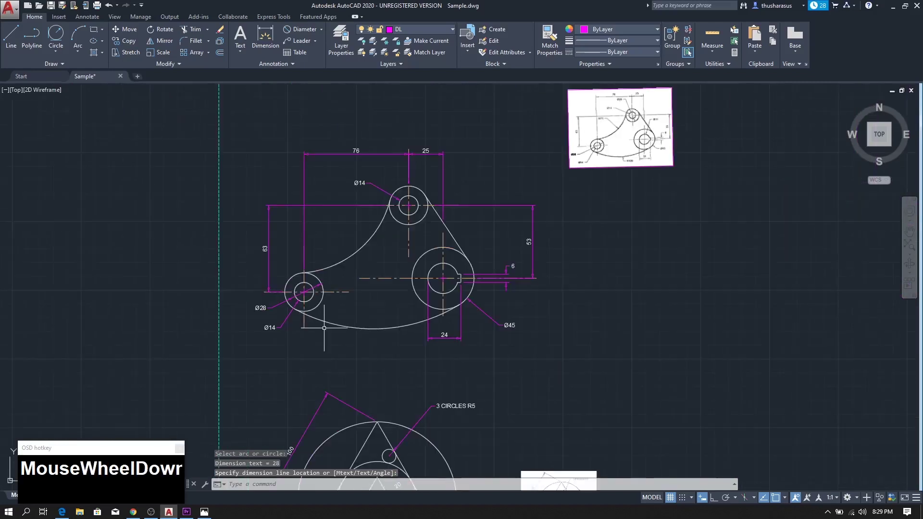
{"action": "scroll", "coordinate": [393, 214], "scroll_direction": "up", "scroll_amount": 4}
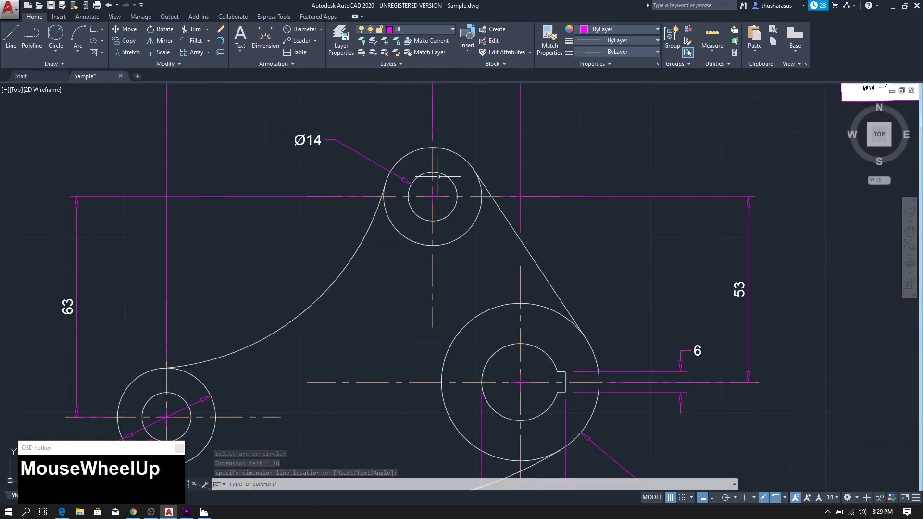
{"action": "left_click", "coordinate": [297, 29]}
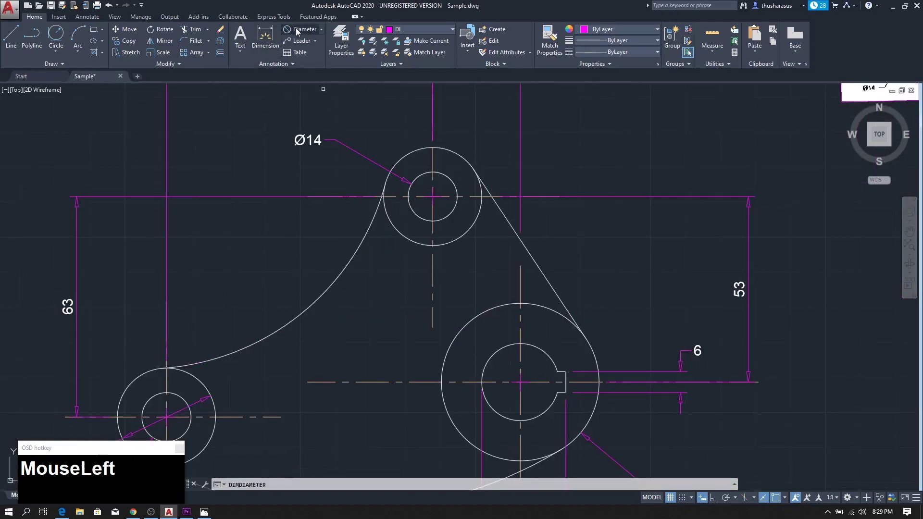
{"action": "left_click", "coordinate": [410, 151]}
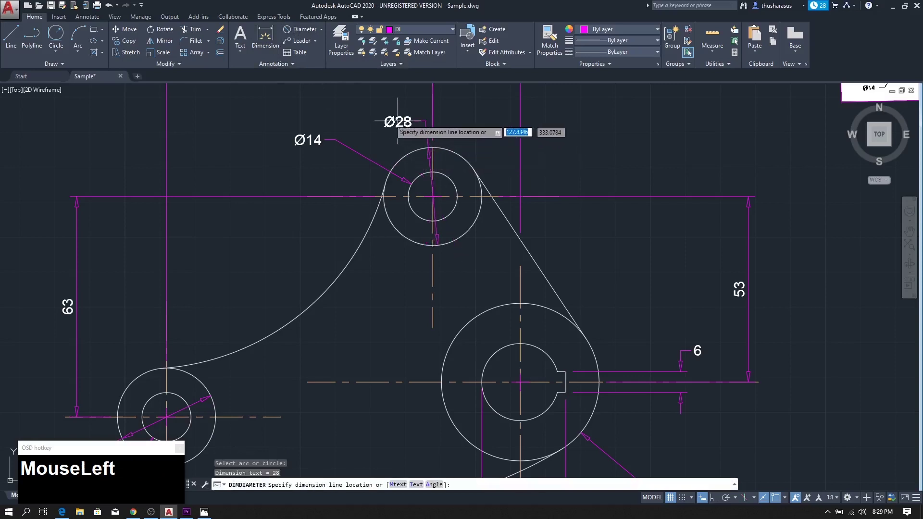
{"action": "left_click", "coordinate": [364, 108]}
{"action": "scroll", "coordinate": [314, 212], "scroll_direction": "down", "scroll_amount": 4}
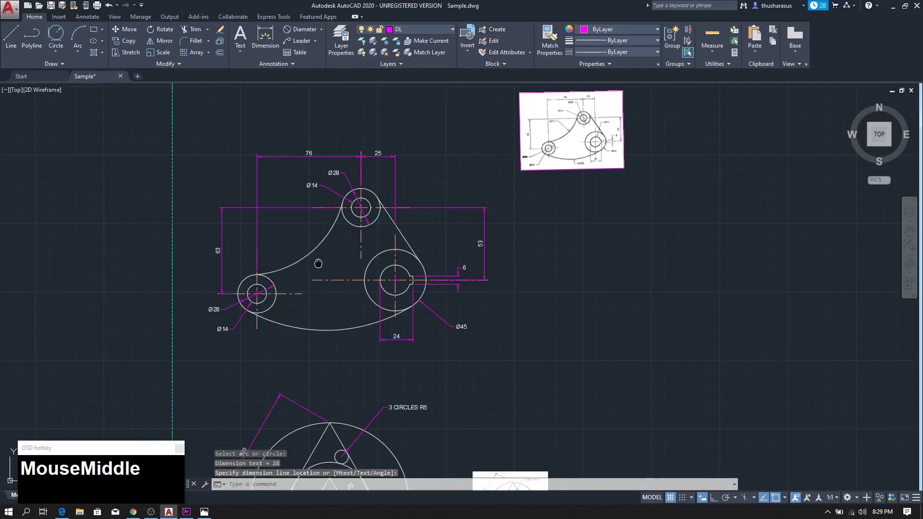
{"action": "middle_click_drag", "start_coordinate": [318, 245], "coordinate": [346, 206]}
{"action": "scroll", "coordinate": [345, 229], "scroll_direction": "up", "scroll_amount": 5}
{"action": "scroll", "coordinate": [345, 239], "scroll_direction": "down", "scroll_amount": 3}
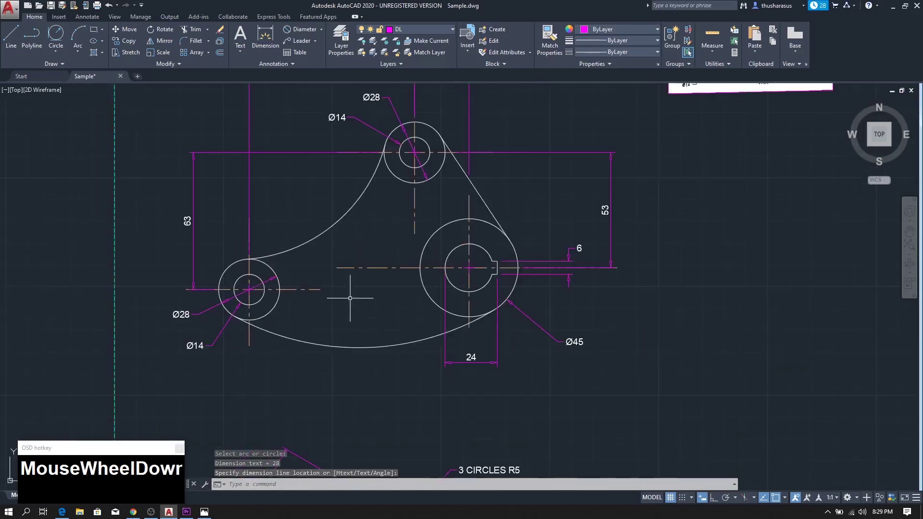
{"action": "mouse_move", "coordinate": [367, 301]}
{"action": "middle_mouse_down"}
{"action": "mouse_move", "coordinate": [334, 309]}
{"action": "mouse_move", "coordinate": [366, 323]}
{"action": "mouse_move", "coordinate": [389, 320]}
{"action": "middle_mouse_up"}
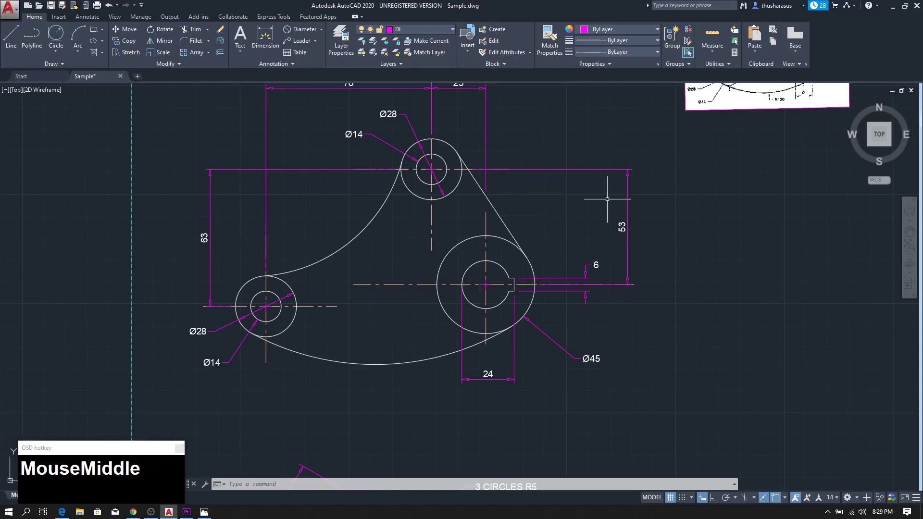
Add a radius dimension to the concave arc between the top and lower-left bosses, placing its text inside the plate
{"action": "middle_click_drag", "start_coordinate": [686, 216], "coordinate": [700, 240]}
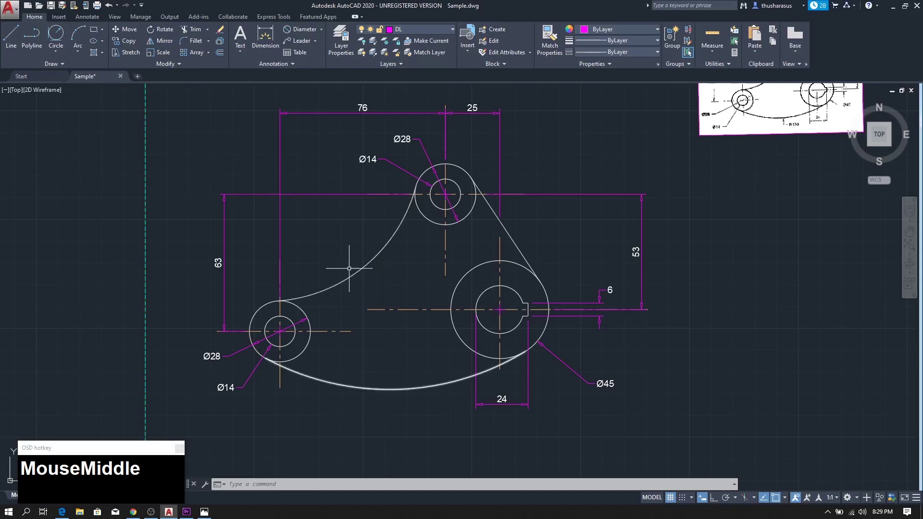
{"action": "left_click", "coordinate": [279, 65]}
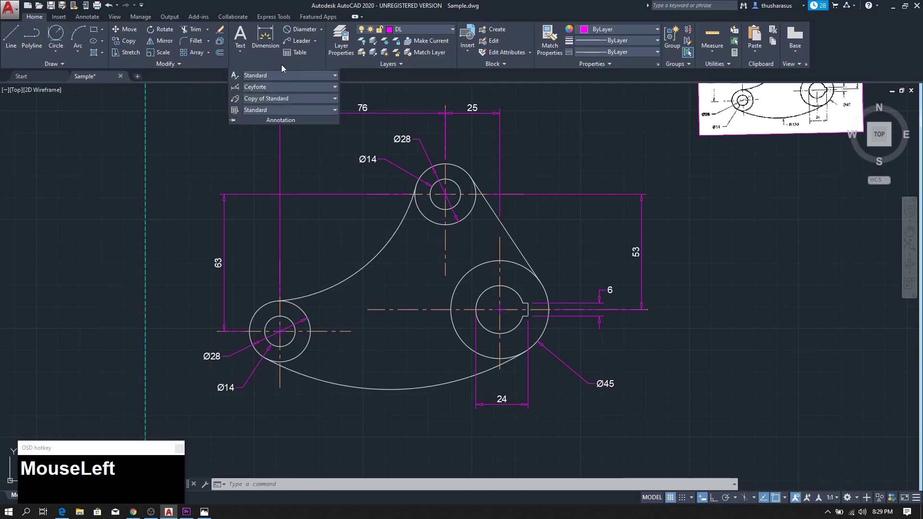
{"action": "left_click", "coordinate": [216, 98]}
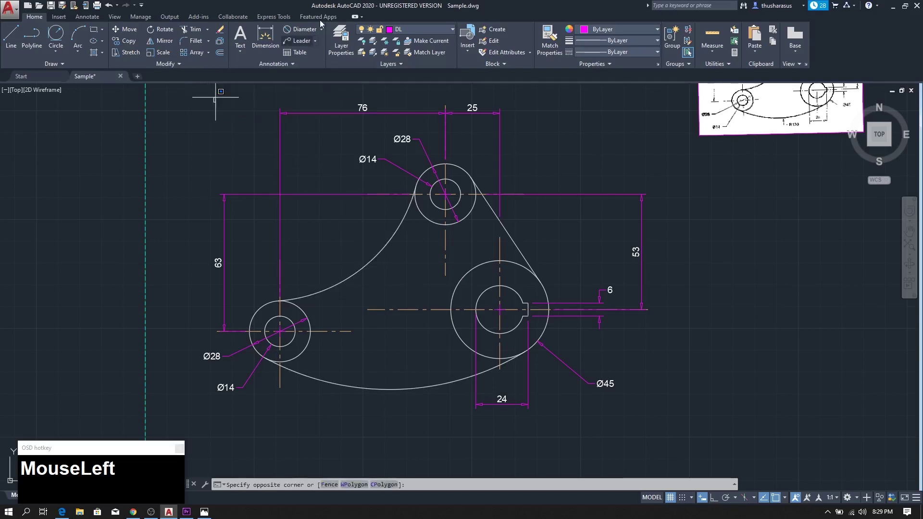
{"action": "left_click", "coordinate": [322, 29]}
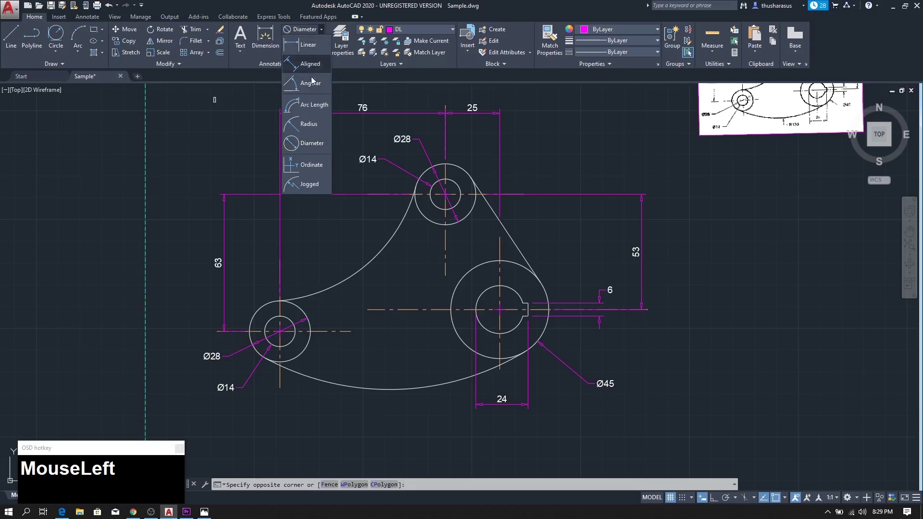
{"action": "left_click", "coordinate": [310, 131]}
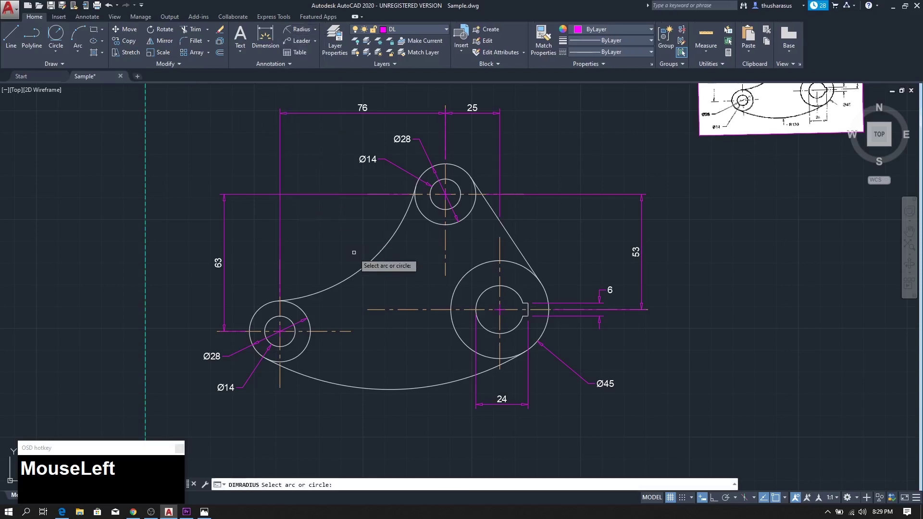
{"action": "left_click", "coordinate": [360, 269]}
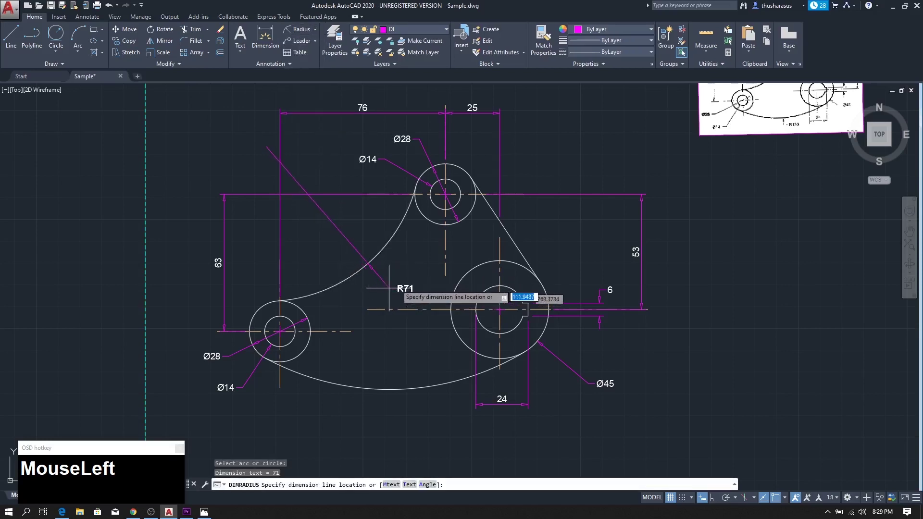
{"action": "left_click", "coordinate": [399, 283]}
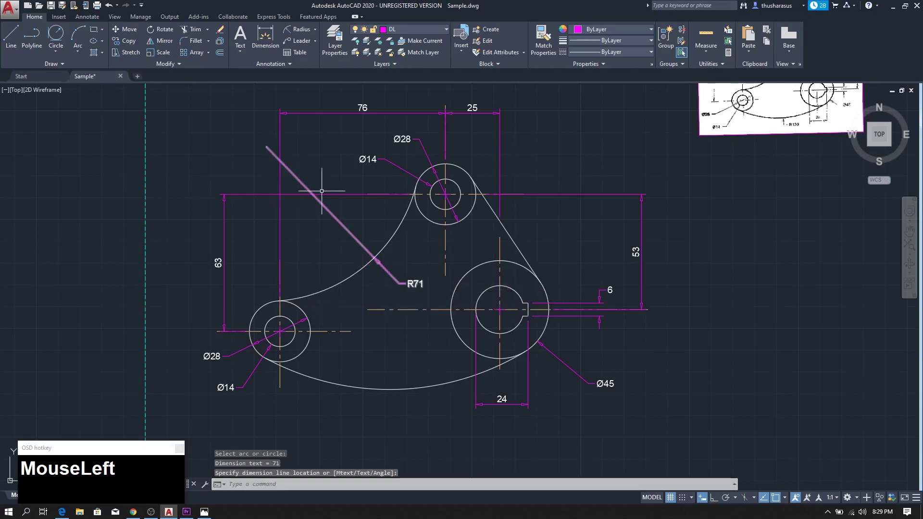
Check the concave arc's radius callout in the reference image and delete the radius dimension placed inside the plate
{"action": "middle_click_drag", "start_coordinate": [706, 185], "coordinate": [589, 283]}
{"action": "scroll", "coordinate": [699, 169], "scroll_direction": "up", "scroll_amount": 5}
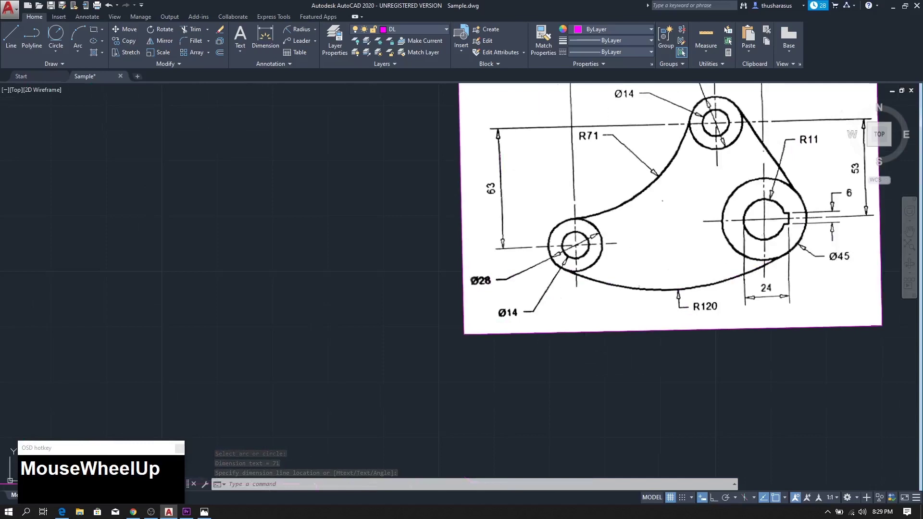
{"action": "scroll", "coordinate": [699, 169], "scroll_direction": "down", "scroll_amount": 2}
{"action": "mouse_move", "coordinate": [345, 269]}
{"action": "middle_mouse_down"}
{"action": "mouse_move", "coordinate": [515, 167]}
{"action": "mouse_move", "coordinate": [552, 157]}
{"action": "middle_mouse_up"}
{"action": "scroll", "coordinate": [552, 161], "scroll_direction": "down", "scroll_amount": 2}
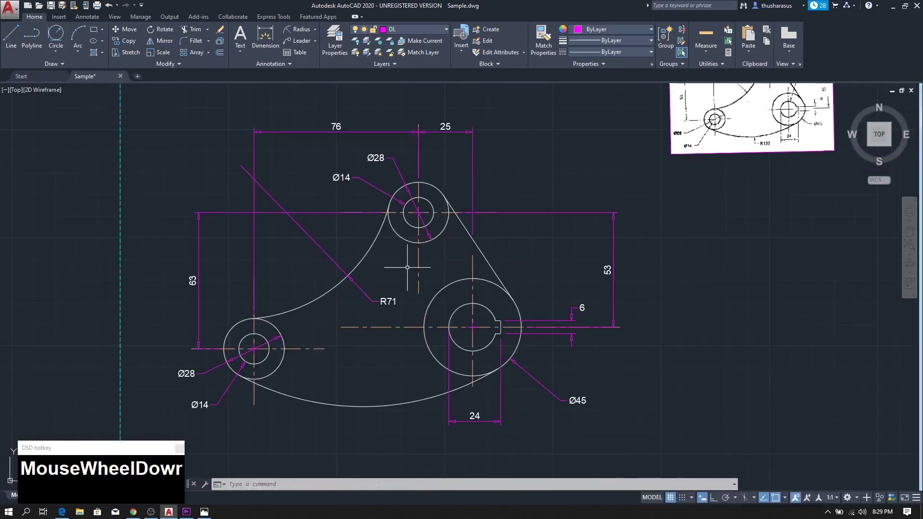
{"action": "left_click", "coordinate": [357, 286]}
{"action": "key", "text": "Delete"}
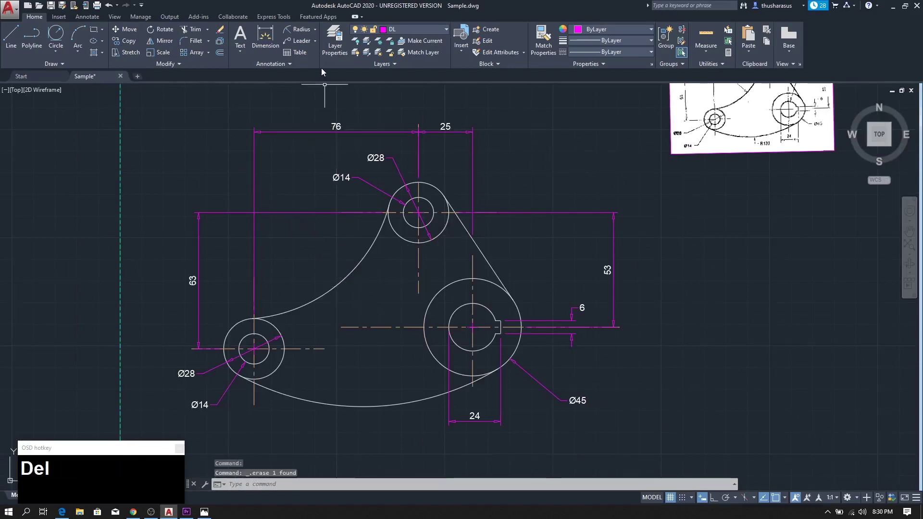
Add a radius dimension to the concave arc, placing its text outside the plate at the upper left of the arc
{"action": "left_click", "coordinate": [301, 29]}
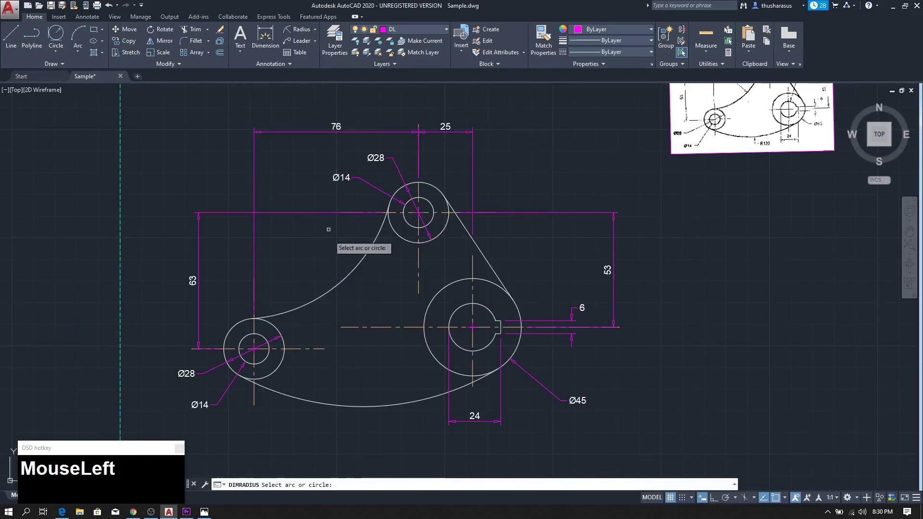
{"action": "left_click", "coordinate": [336, 280]}
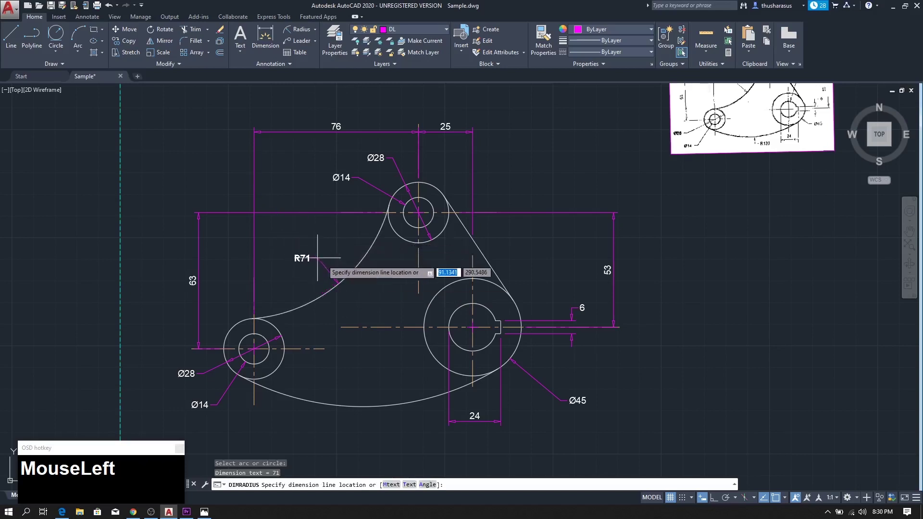
{"action": "left_click", "coordinate": [305, 244]}
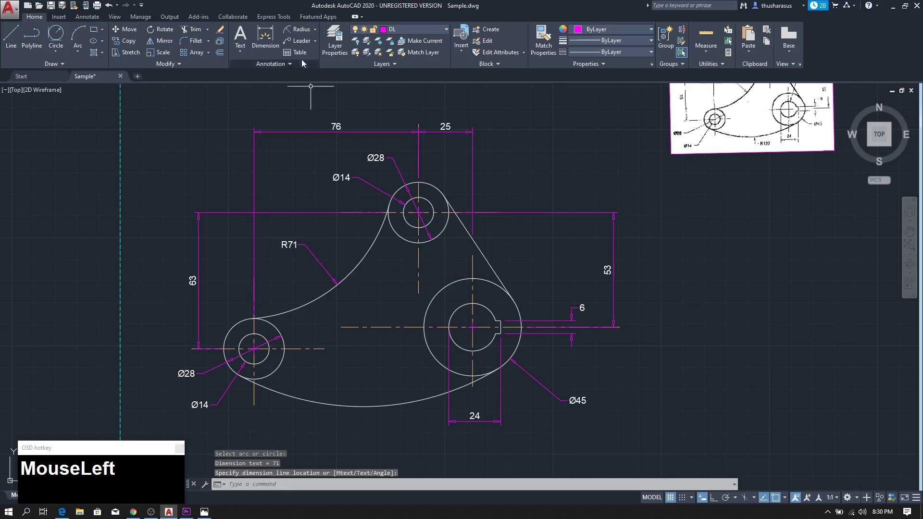
Add a radius dimension to the plate's large bottom arc, placing its text just below the arc
{"action": "left_click", "coordinate": [299, 30]}
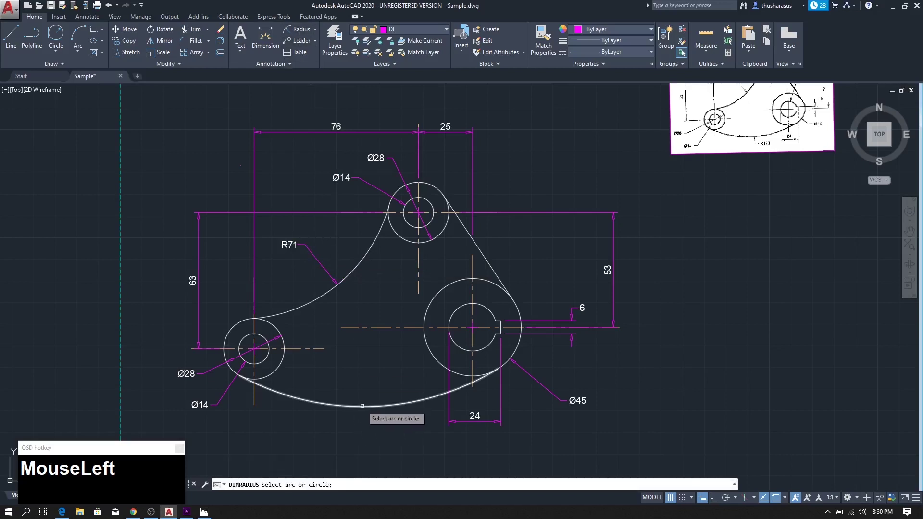
{"action": "left_click", "coordinate": [361, 406]}
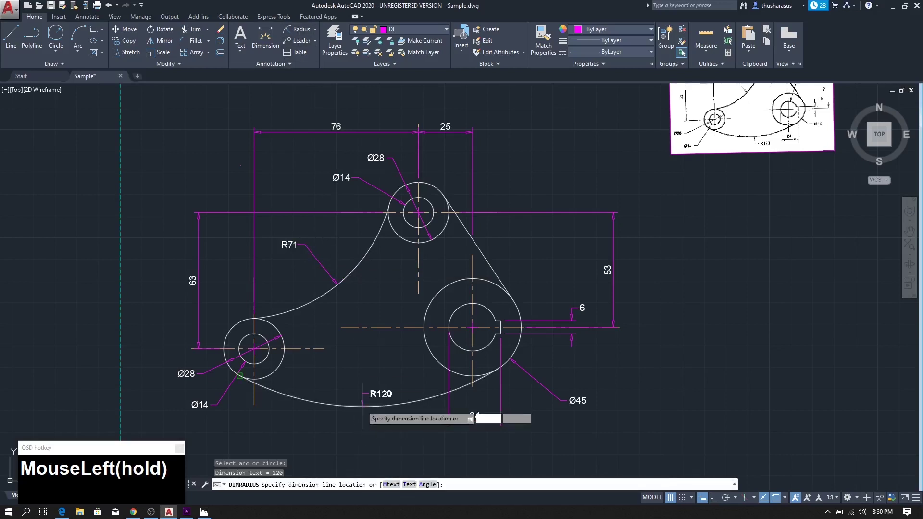
{"action": "left_click", "coordinate": [372, 445]}
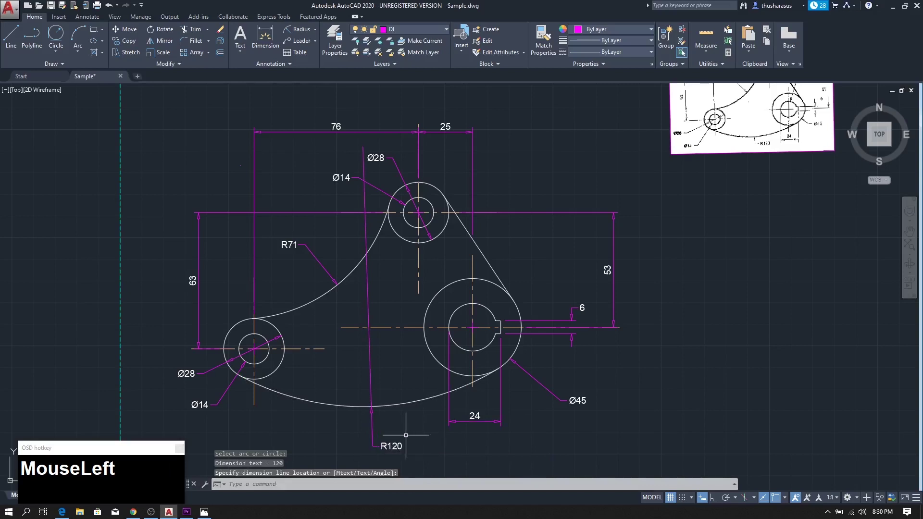
Delete the radius dimensions of the bottom arc and the concave arc
{"action": "left_click", "coordinate": [372, 425]}
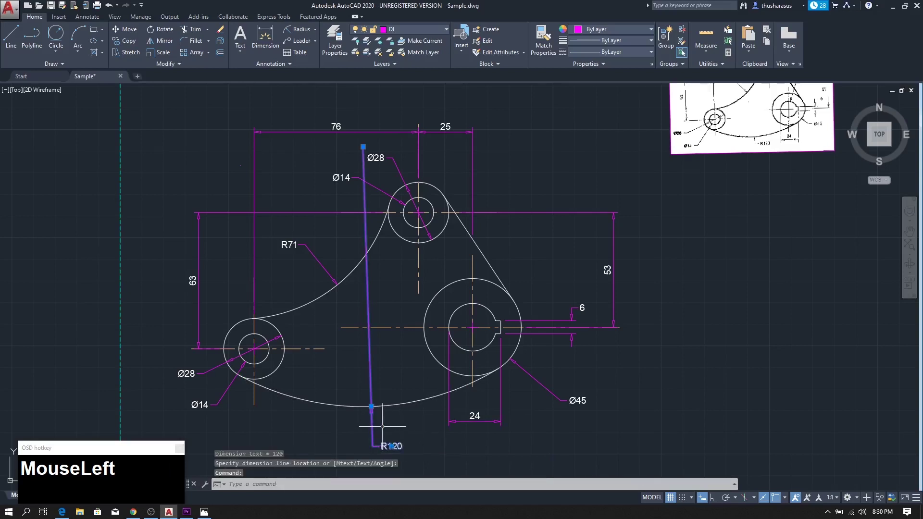
{"action": "key", "text": "Delete"}
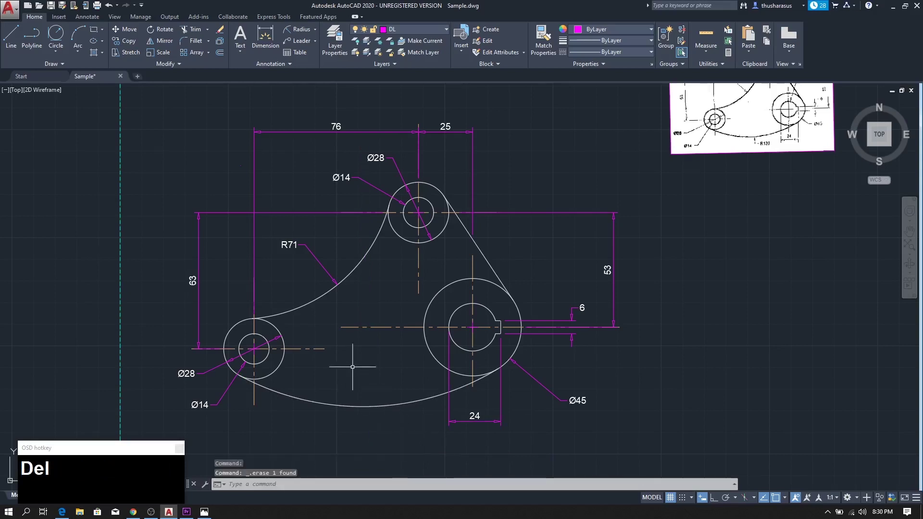
{"action": "left_click", "coordinate": [301, 244]}
{"action": "key", "text": "Delete"}
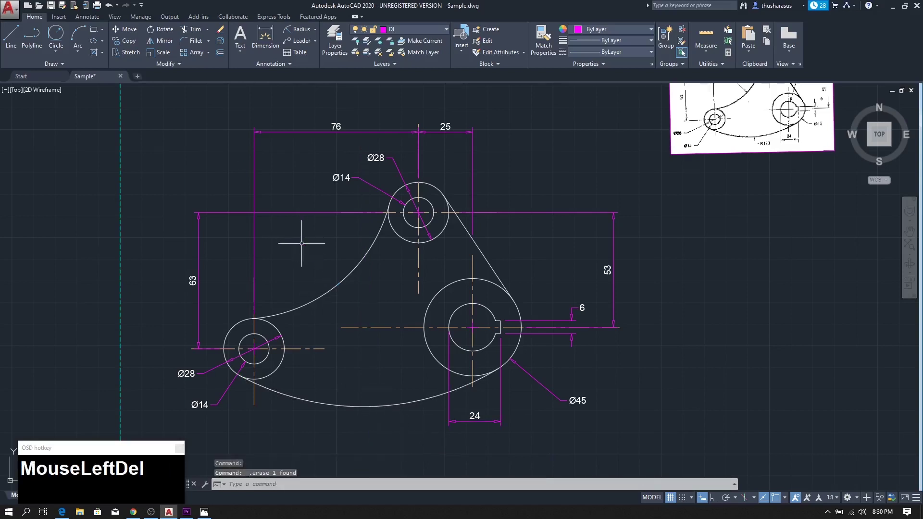
Create a new sub-style of CeyforteNew for radius dimensions in the Dimension Style Manager
{"action": "left_click", "coordinate": [266, 68]}
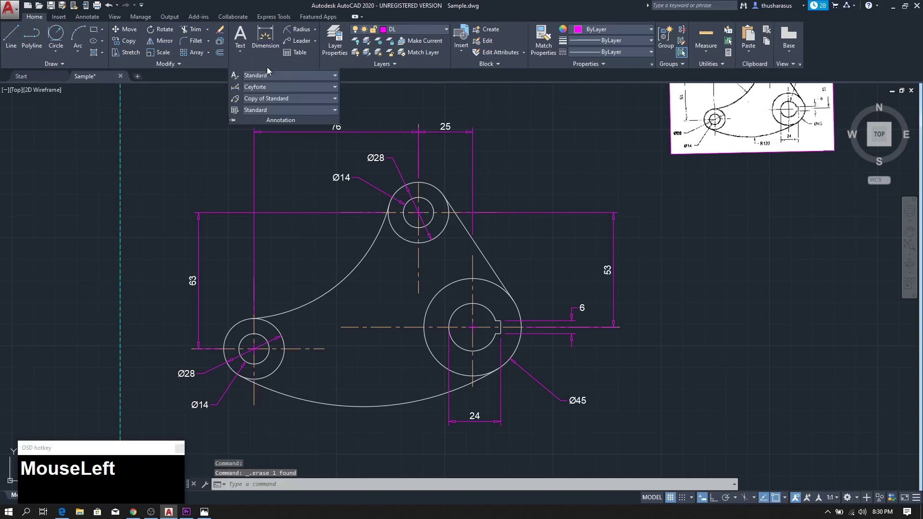
{"action": "left_click", "coordinate": [233, 87]}
{"action": "left_click", "coordinate": [370, 236]}
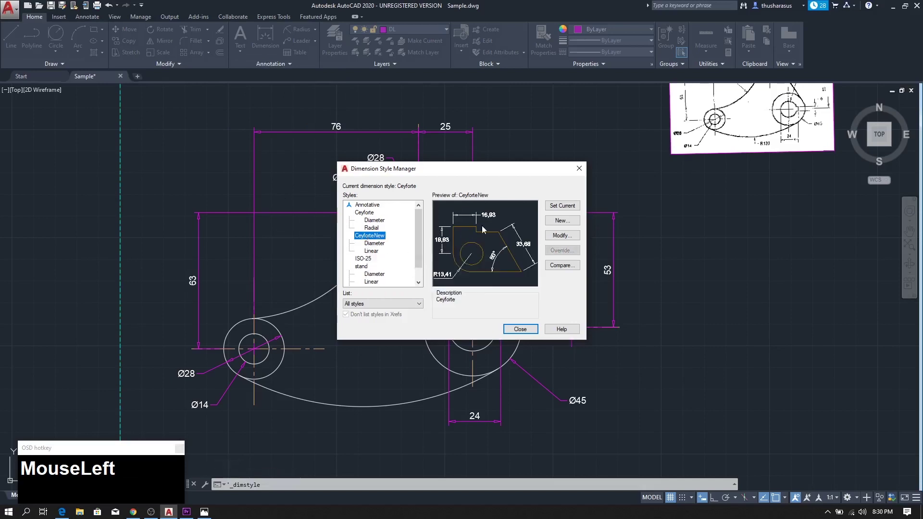
{"action": "left_click", "coordinate": [561, 221]}
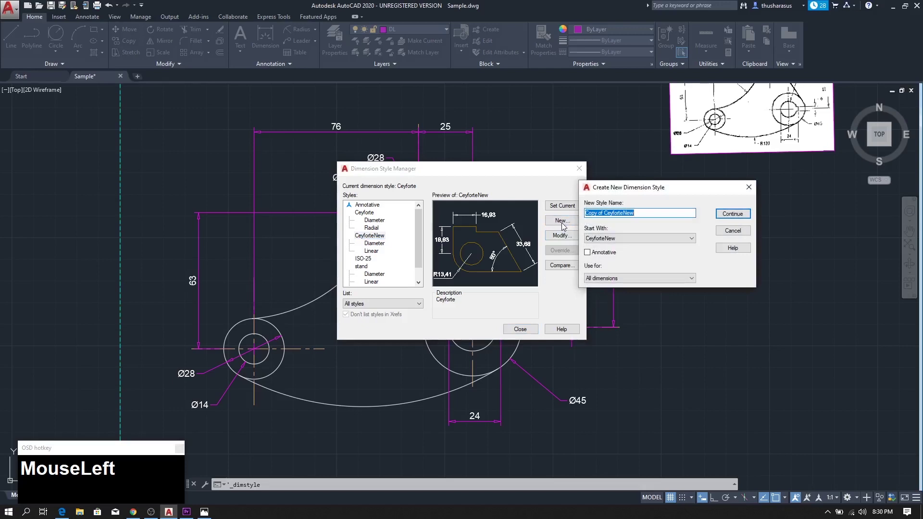
{"action": "left_click", "coordinate": [611, 279]}
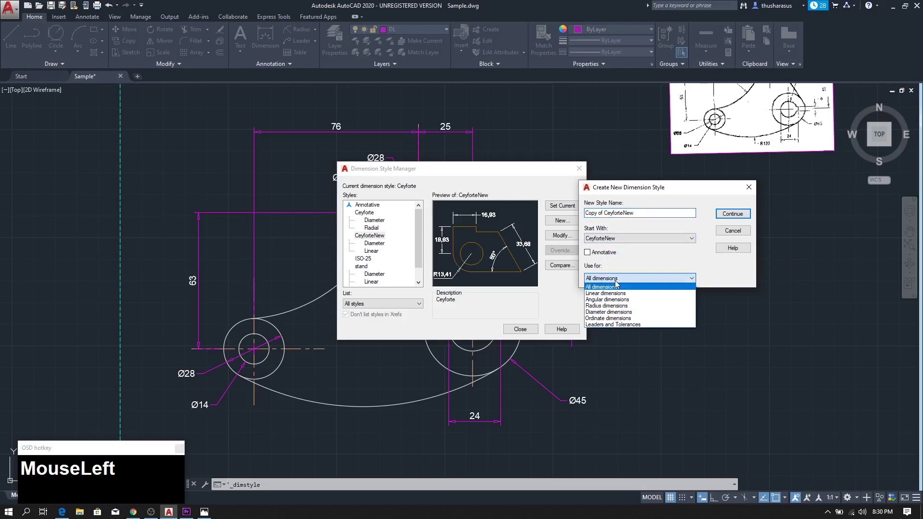
{"action": "left_click", "coordinate": [616, 306]}
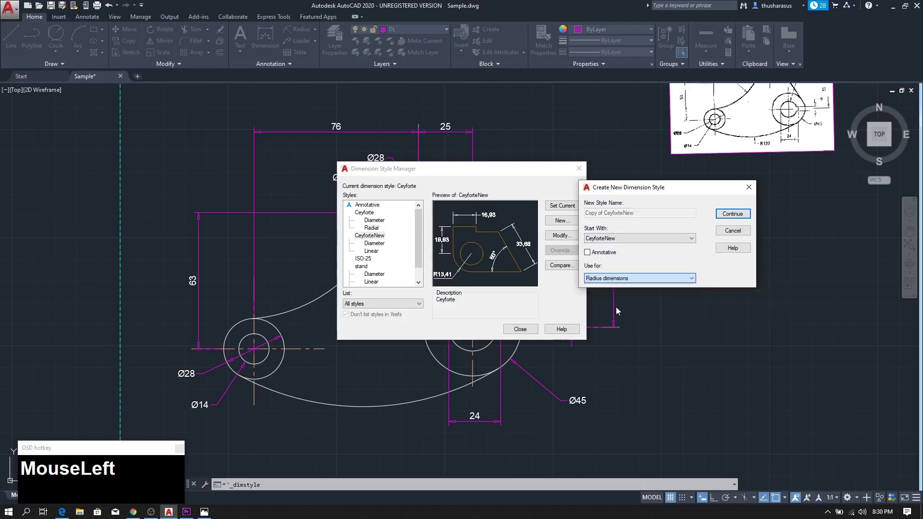
{"action": "left_click", "coordinate": [731, 214]}
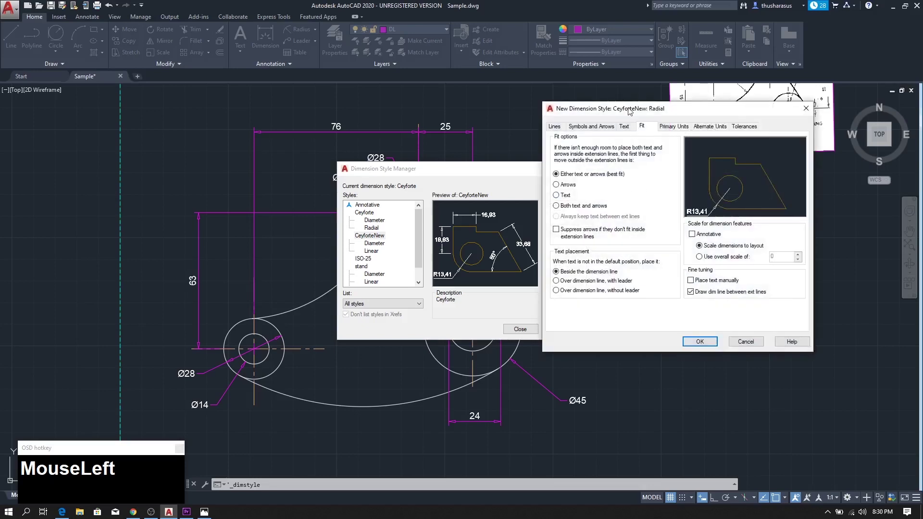
Disable drawing the dim line between extension lines, set vertical text placement to Centered and alignment to Horizontal, and save the Radial sub-style
{"action": "left_click_drag", "start_coordinate": [629, 111], "coordinate": [624, 104]}
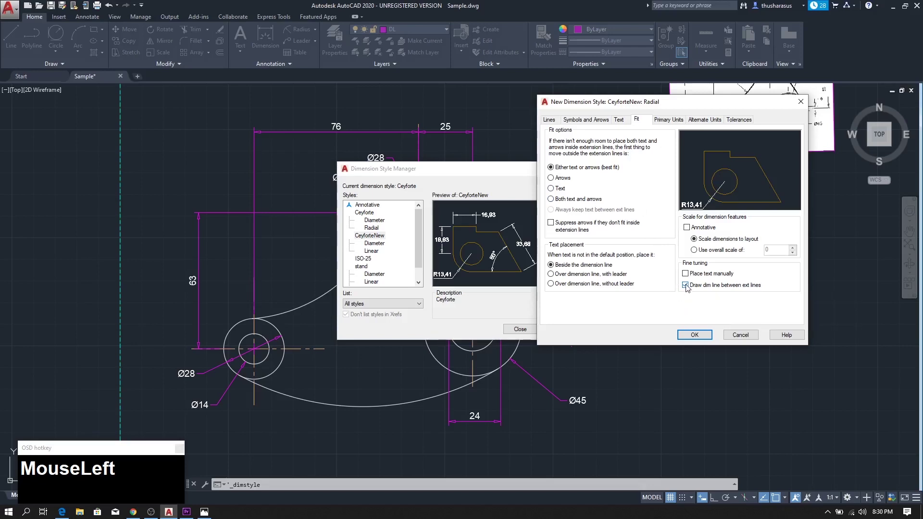
{"action": "left_click", "coordinate": [618, 119]}
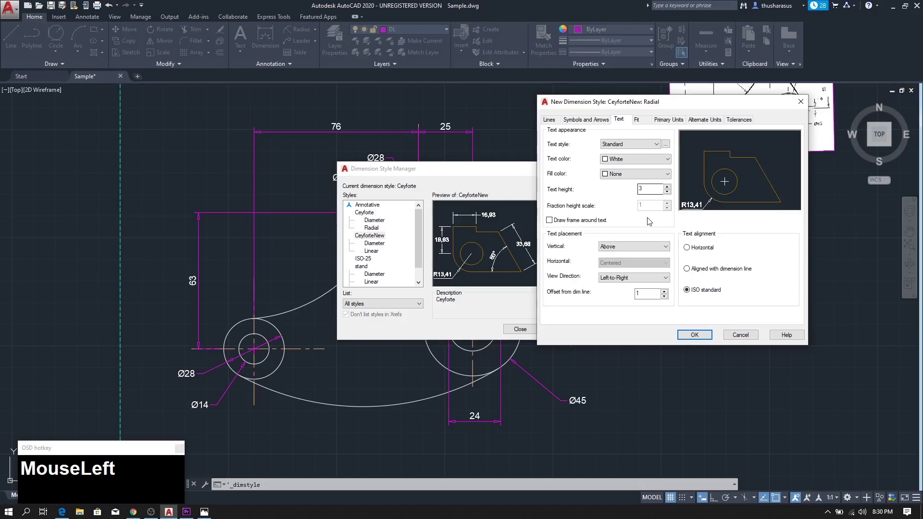
{"action": "left_click", "coordinate": [627, 246]}
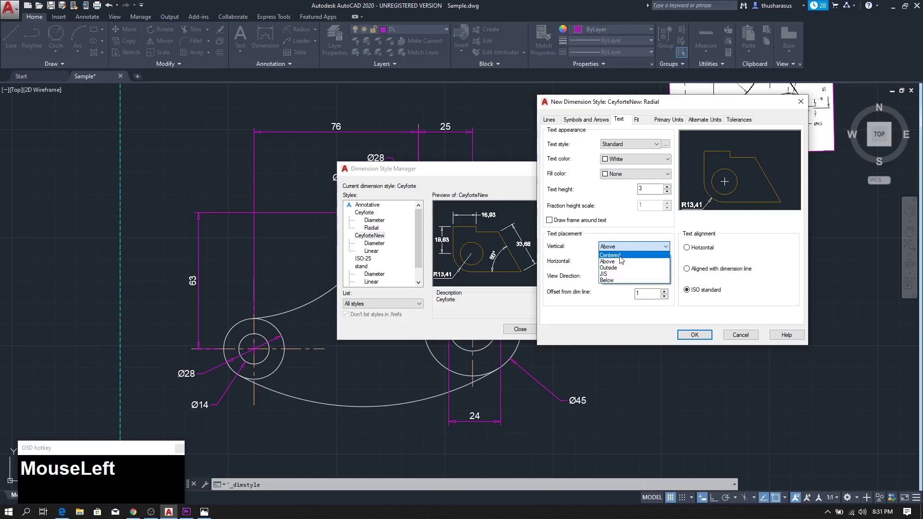
{"action": "left_click", "coordinate": [610, 256]}
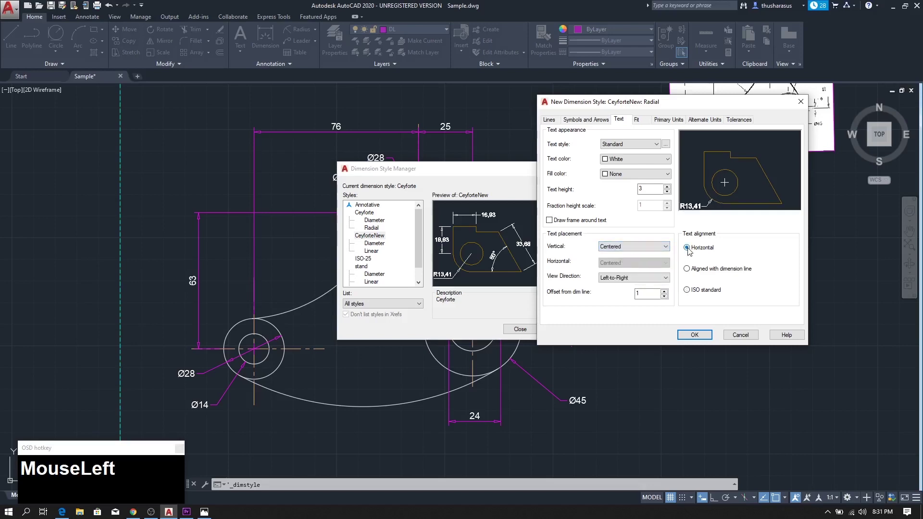
{"action": "left_click", "coordinate": [694, 335]}
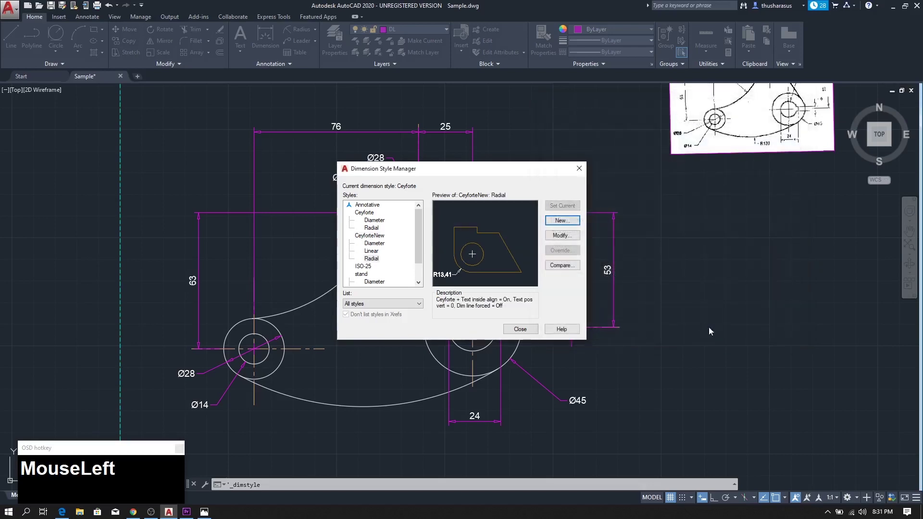
{"action": "left_click", "coordinate": [520, 328]}
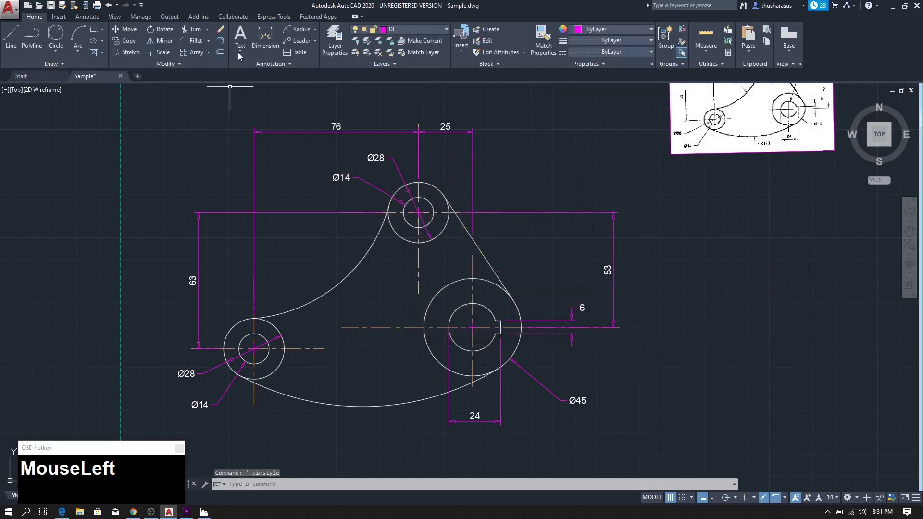
Make CeyforteNew the current dimension style
{"action": "left_click", "coordinate": [315, 30]}
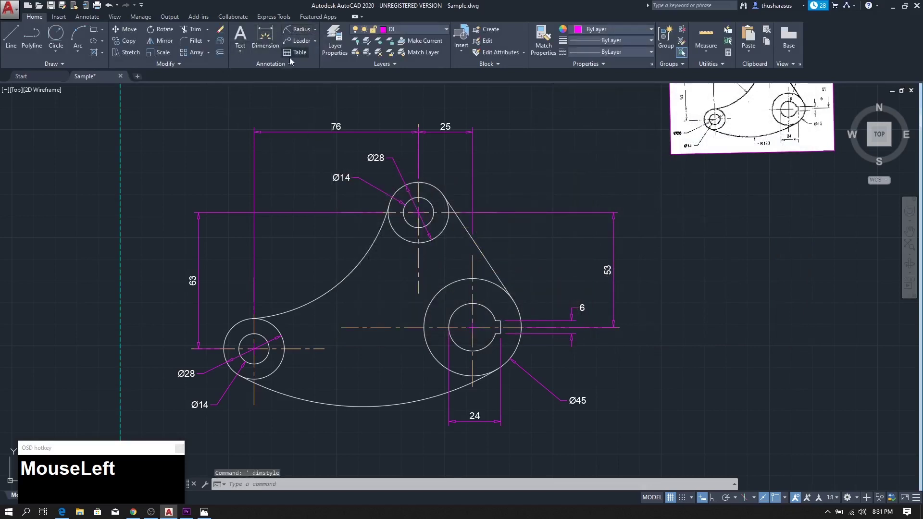
{"action": "left_click", "coordinate": [284, 64]}
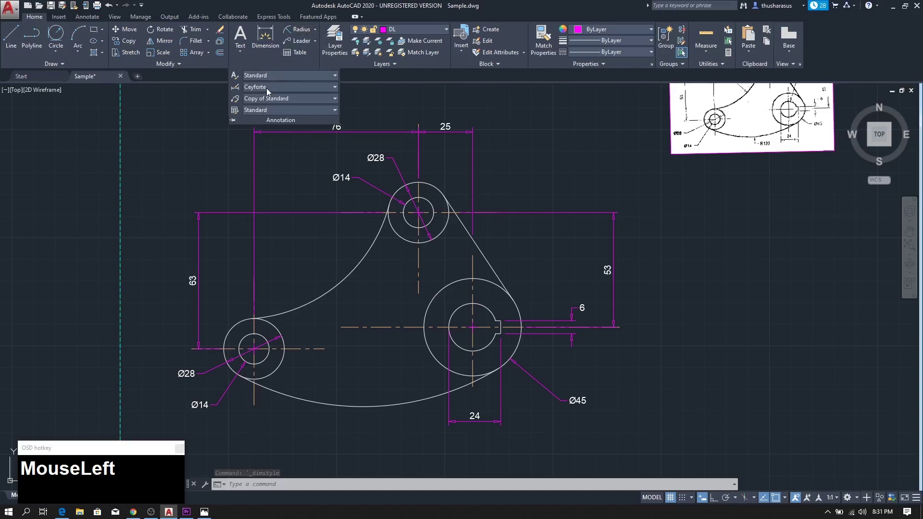
{"action": "left_click", "coordinate": [266, 87]}
{"action": "left_click", "coordinate": [271, 163]}
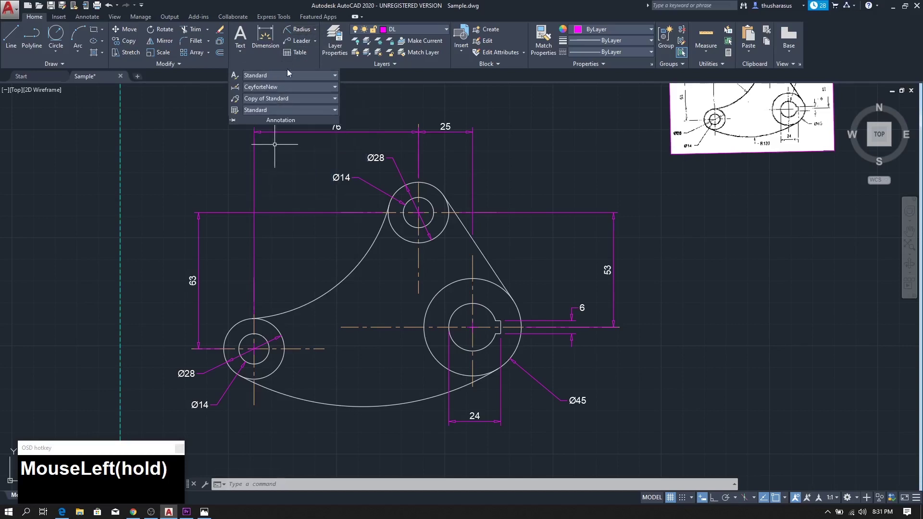
Add a radius dimension to the concave arc between the left and upper bosses, with its text outside the plate
{"action": "left_click", "coordinate": [302, 29]}
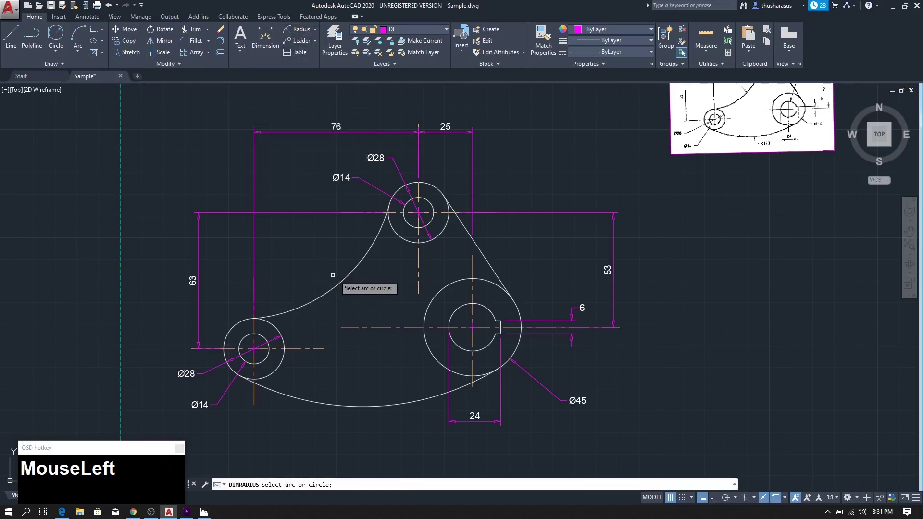
{"action": "left_click", "coordinate": [335, 285]}
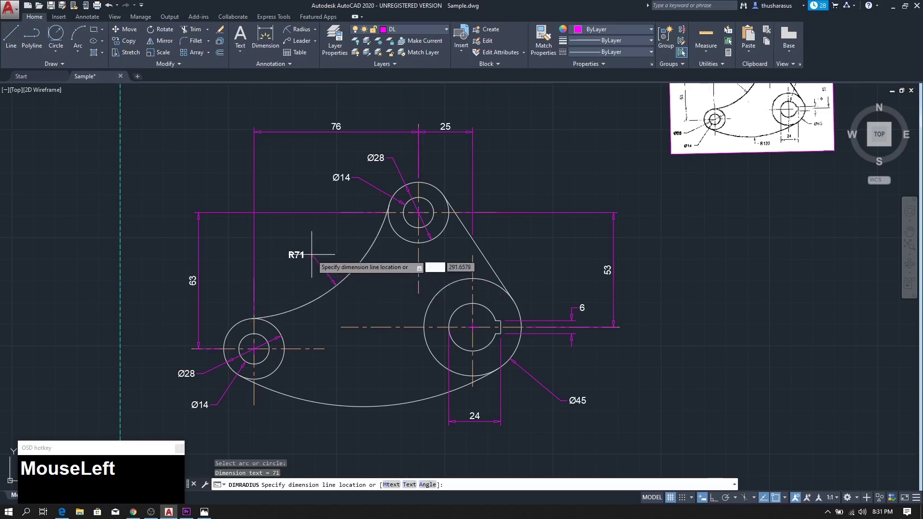
{"action": "left_click", "coordinate": [316, 251]}
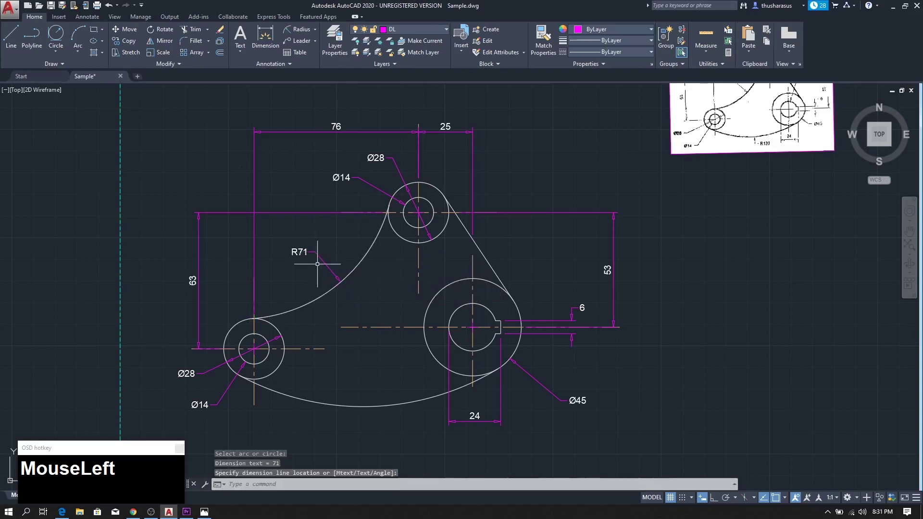
Add a radius dimension to the plate's bottom arc, with its text below the arc
{"action": "left_click", "coordinate": [295, 29]}
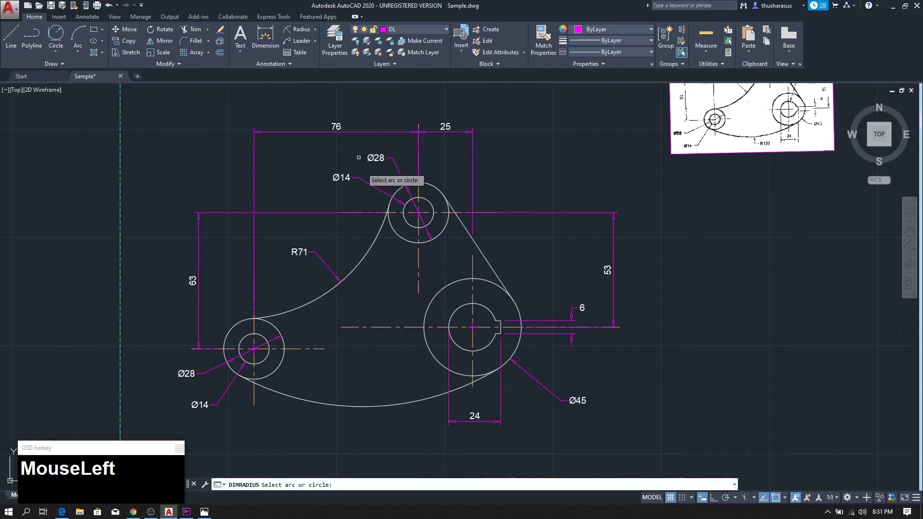
{"action": "middle_click_drag", "start_coordinate": [382, 409], "coordinate": [396, 235]}
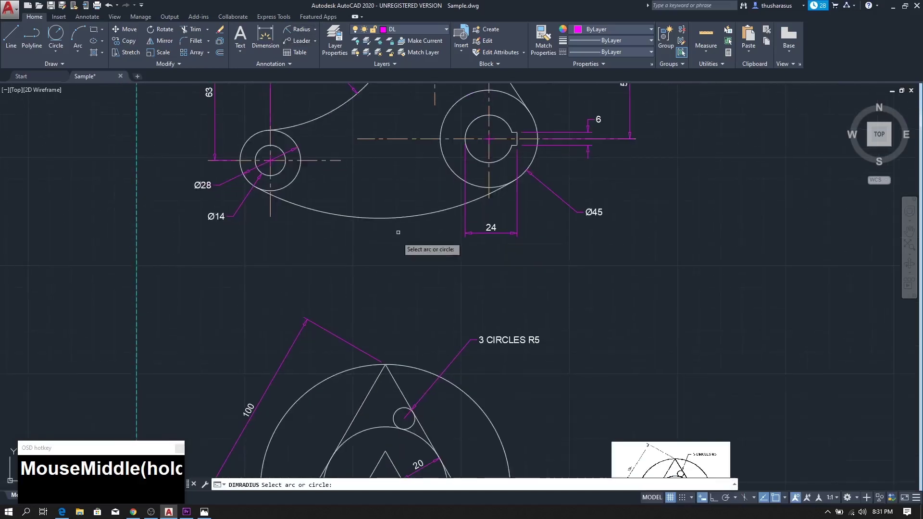
{"action": "left_click", "coordinate": [381, 218]}
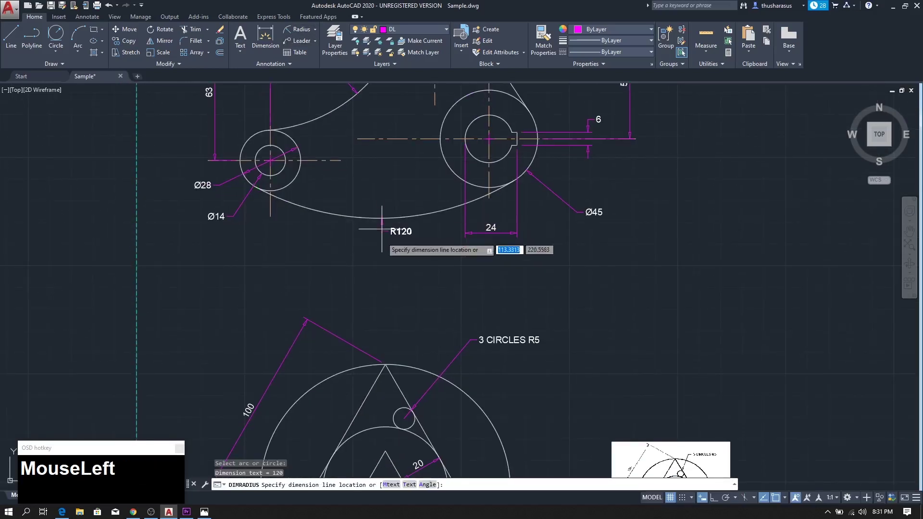
{"action": "left_click", "coordinate": [391, 265]}
Check the reference image for the missing dimension and add a radius dimension to the keyed bore, with its text above and outside the large boss
{"action": "scroll", "coordinate": [470, 268], "scroll_direction": "down", "scroll_amount": 2}
{"action": "middle_click_drag", "start_coordinate": [474, 268], "coordinate": [483, 363]}
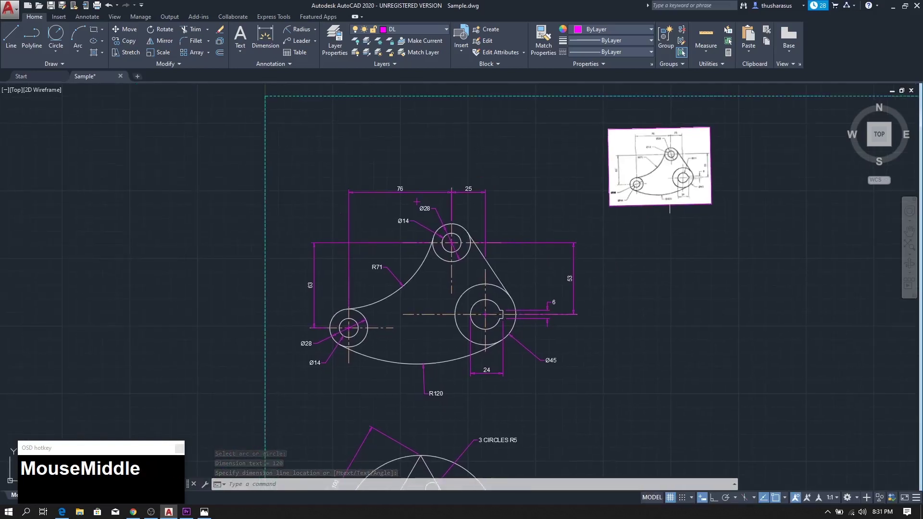
{"action": "scroll", "coordinate": [673, 170], "scroll_direction": "up", "scroll_amount": 5}
{"action": "middle_click_drag", "start_coordinate": [651, 195], "coordinate": [571, 295]}
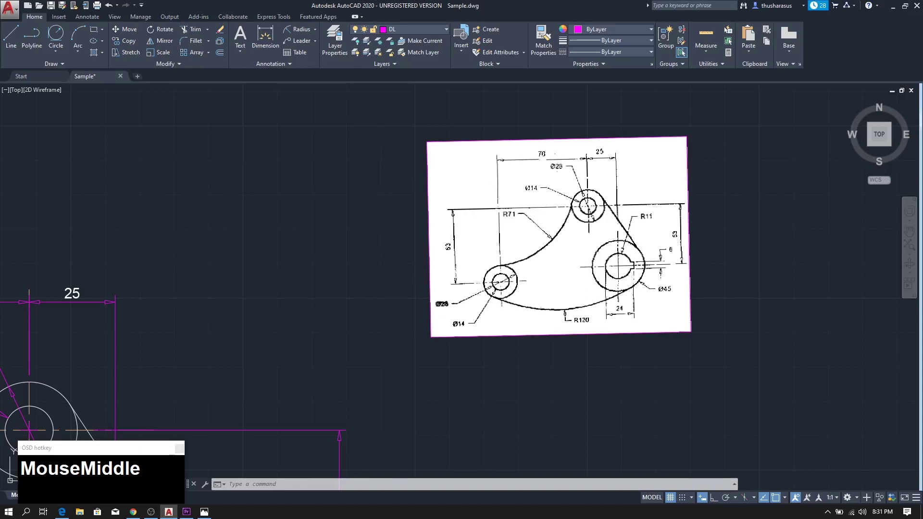
{"action": "scroll", "coordinate": [383, 294], "scroll_direction": "up", "scroll_amount": 2}
{"action": "scroll", "coordinate": [361, 303], "scroll_direction": "down", "scroll_amount": 2}
{"action": "middle_click_drag", "start_coordinate": [360, 302], "coordinate": [500, 179]}
{"action": "mouse_move", "coordinate": [389, 255]}
{"action": "middle_mouse_down"}
{"action": "mouse_move", "coordinate": [399, 196]}
{"action": "mouse_move", "coordinate": [393, 138]}
{"action": "middle_mouse_up"}
{"action": "middle_click_drag", "start_coordinate": [367, 277], "coordinate": [430, 262]}
{"action": "left_click", "coordinate": [300, 30]}
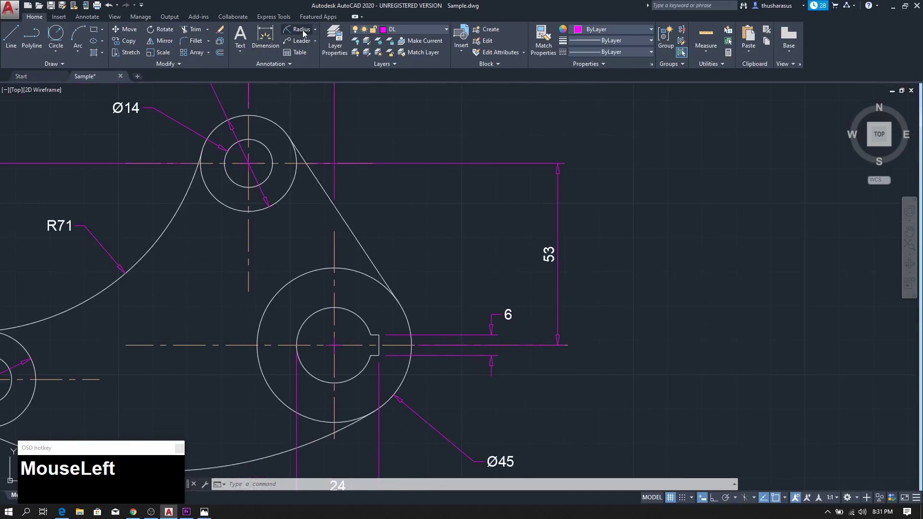
{"action": "scroll", "coordinate": [202, 449], "scroll_direction": "down", "scroll_amount": 2}
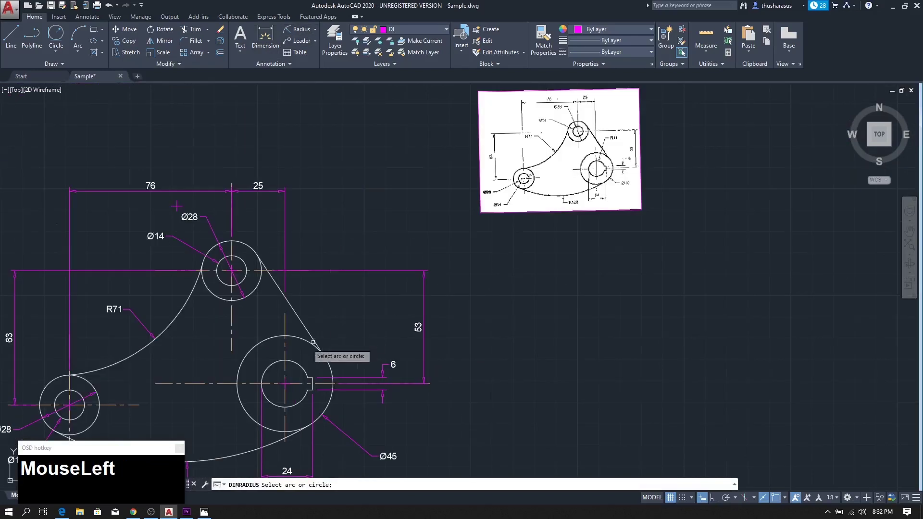
{"action": "left_click", "coordinate": [294, 361]}
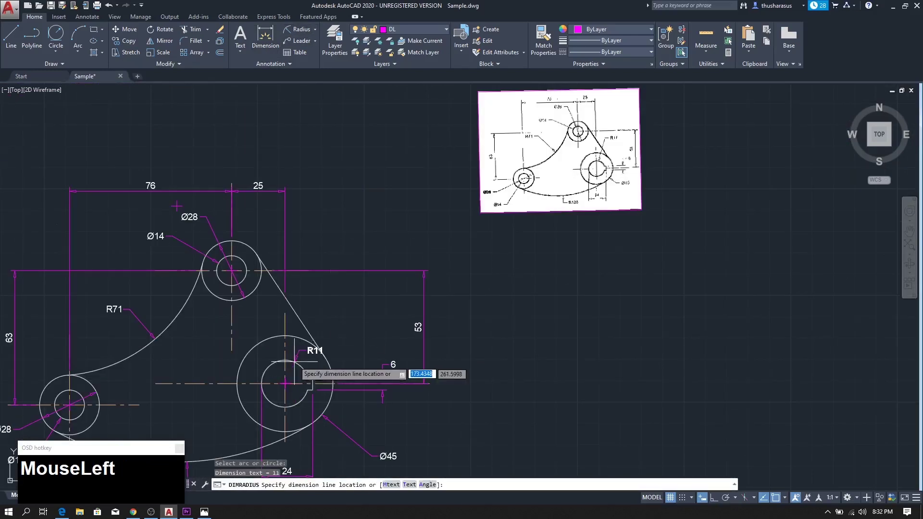
{"action": "left_click", "coordinate": [326, 298]}
{"action": "scroll", "coordinate": [331, 300], "scroll_direction": "down", "scroll_amount": 2}
{"action": "mouse_move", "coordinate": [332, 300]}
{"action": "middle_mouse_down"}
{"action": "mouse_move", "coordinate": [437, 278]}
{"action": "mouse_move", "coordinate": [469, 289]}
{"action": "middle_mouse_up"}
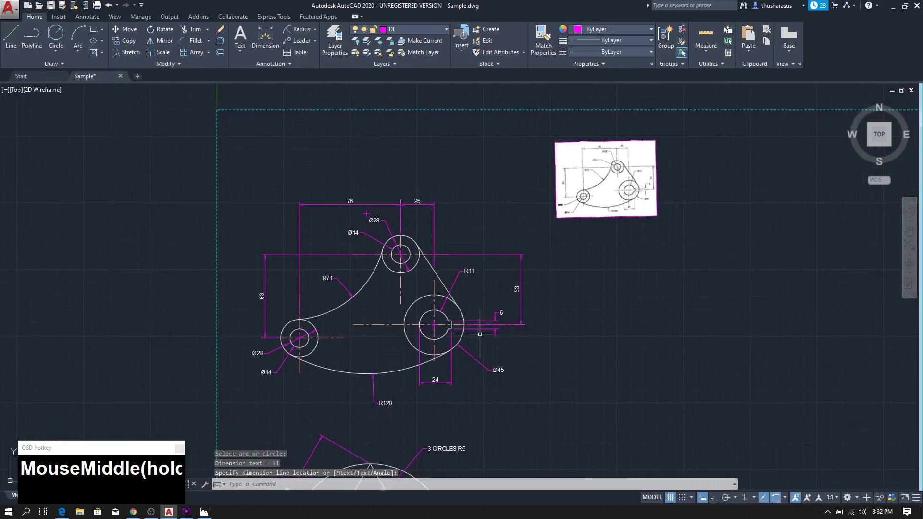
{"action": "mouse_move", "coordinate": [536, 354]}
{"action": "middle_mouse_down"}
{"action": "mouse_move", "coordinate": [608, 375]}
{"action": "mouse_move", "coordinate": [670, 368]}
{"action": "mouse_move", "coordinate": [659, 358]}
{"action": "middle_mouse_up"}
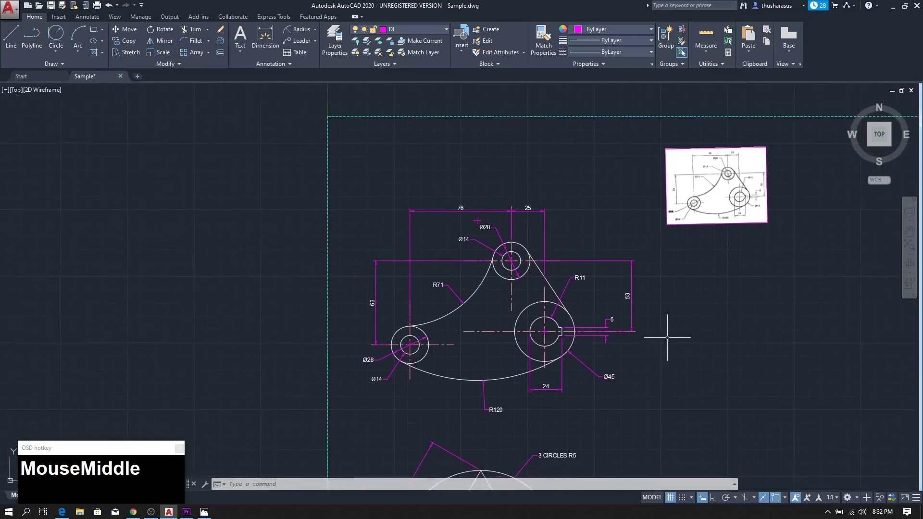
{"action": "middle_click_drag", "start_coordinate": [644, 354], "coordinate": [632, 355]}
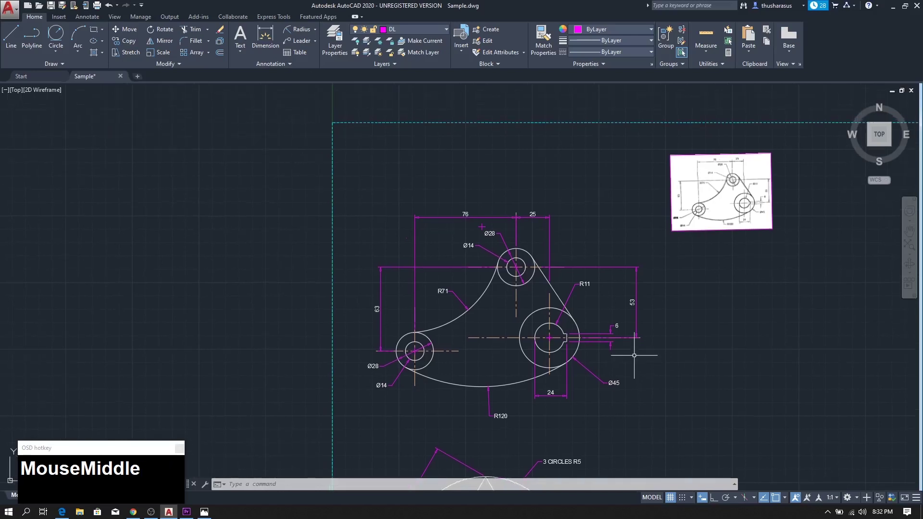